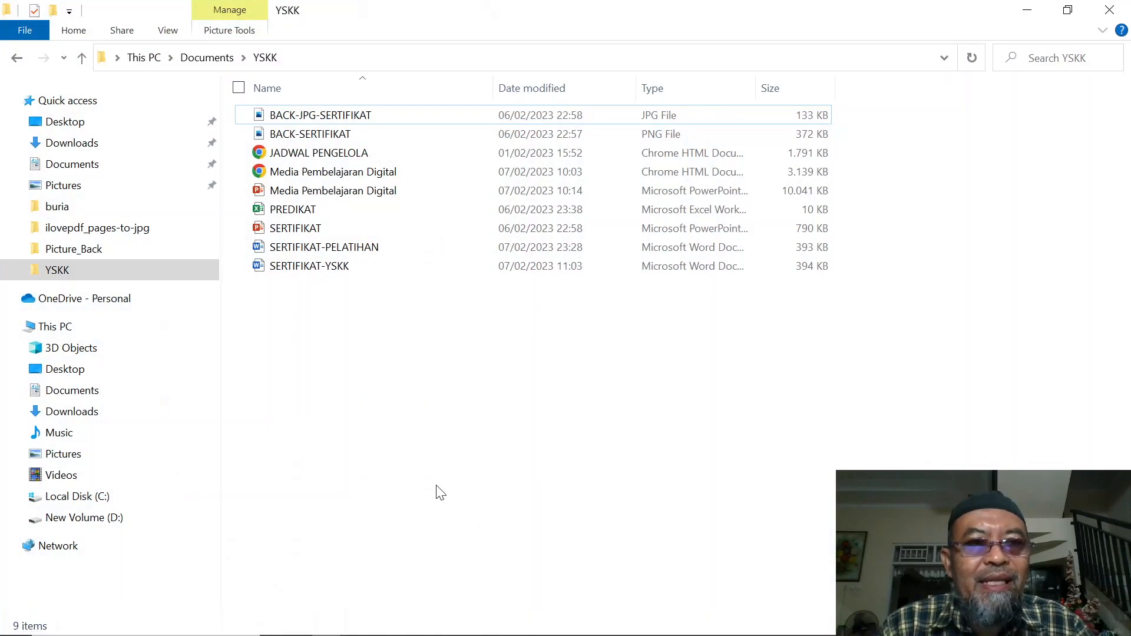
View the BACK-SERTIFIKAT PNG image from the YSKK folder, then close it.
{"action": "left_click", "coordinate": [339, 133]}
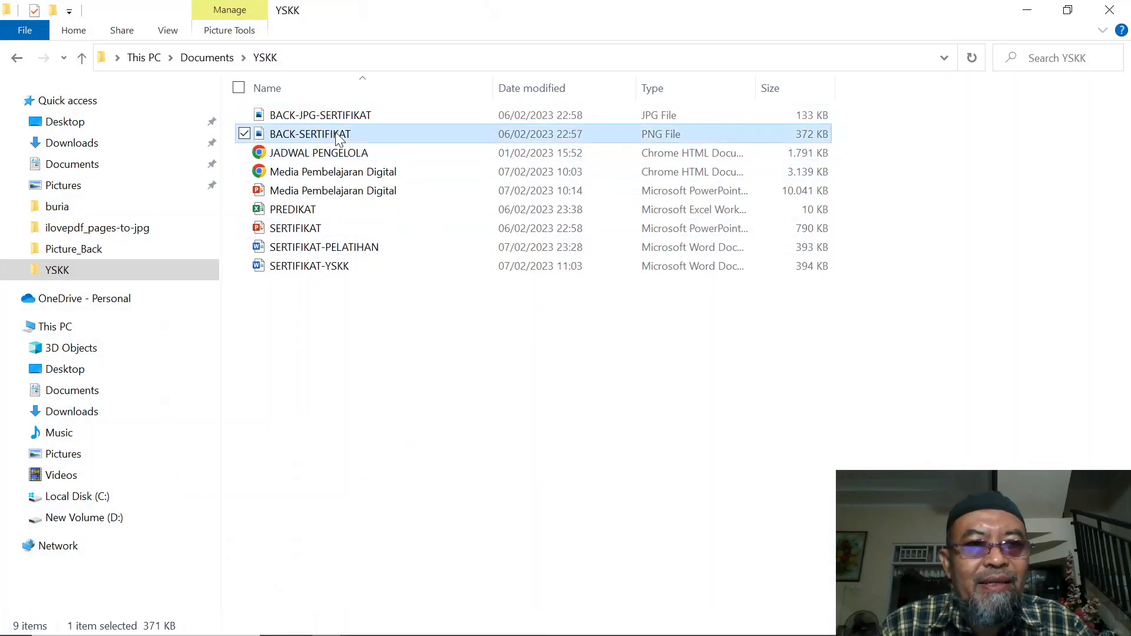
{"action": "left_click", "coordinate": [341, 119]}
{"action": "left_click", "coordinate": [347, 134]}
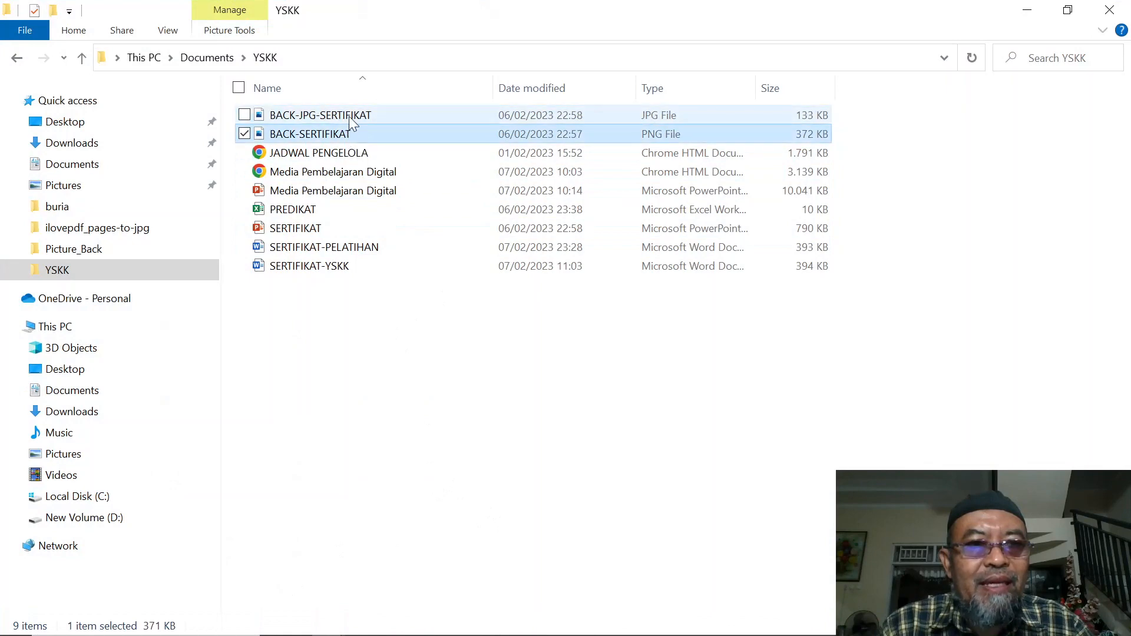
{"action": "left_click", "coordinate": [351, 116]}
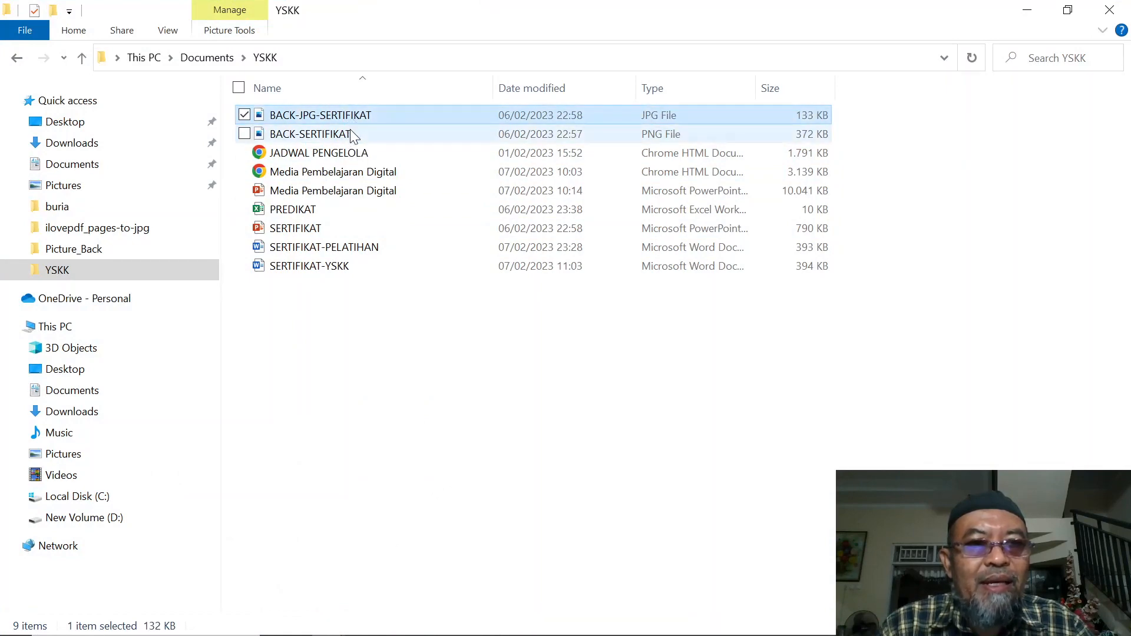
{"action": "double_click", "coordinate": [343, 133]}
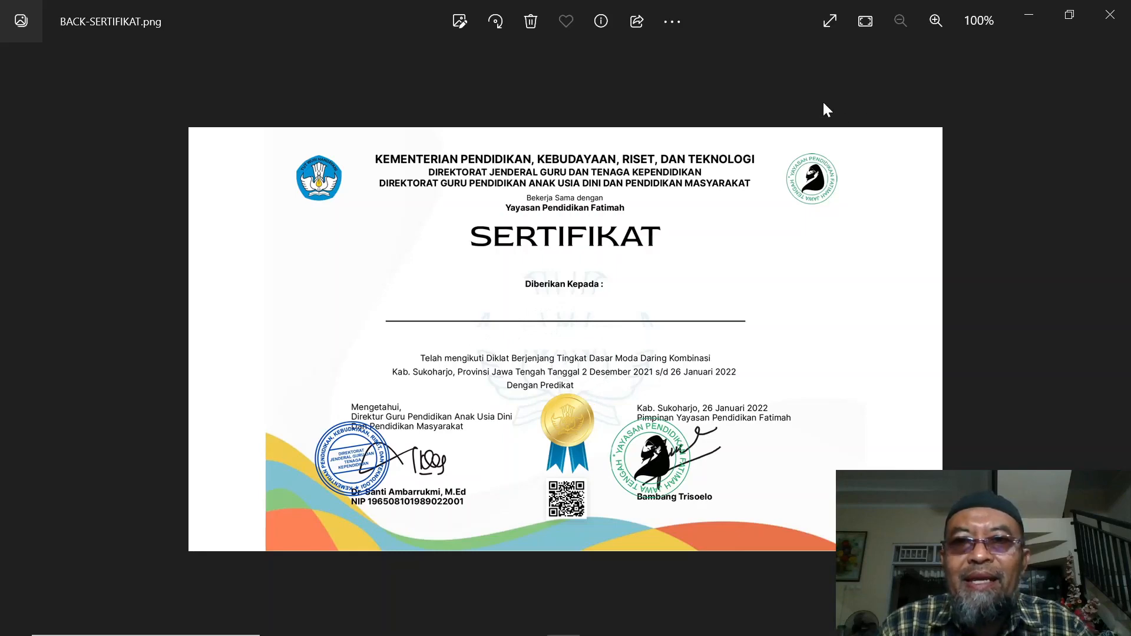
{"action": "left_click", "coordinate": [1110, 16]}
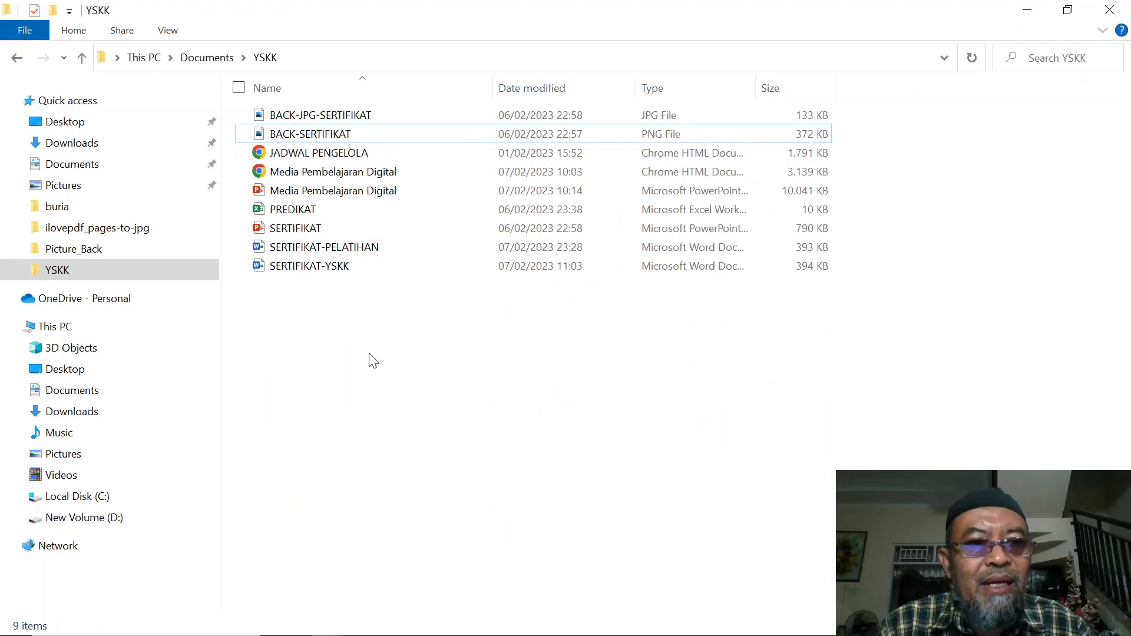
Open the SERTIFIKAT-PELATIHAN document in Word and examine its merge fields for name, institution, district, regency and predicate.
{"action": "double_click", "coordinate": [351, 252]}
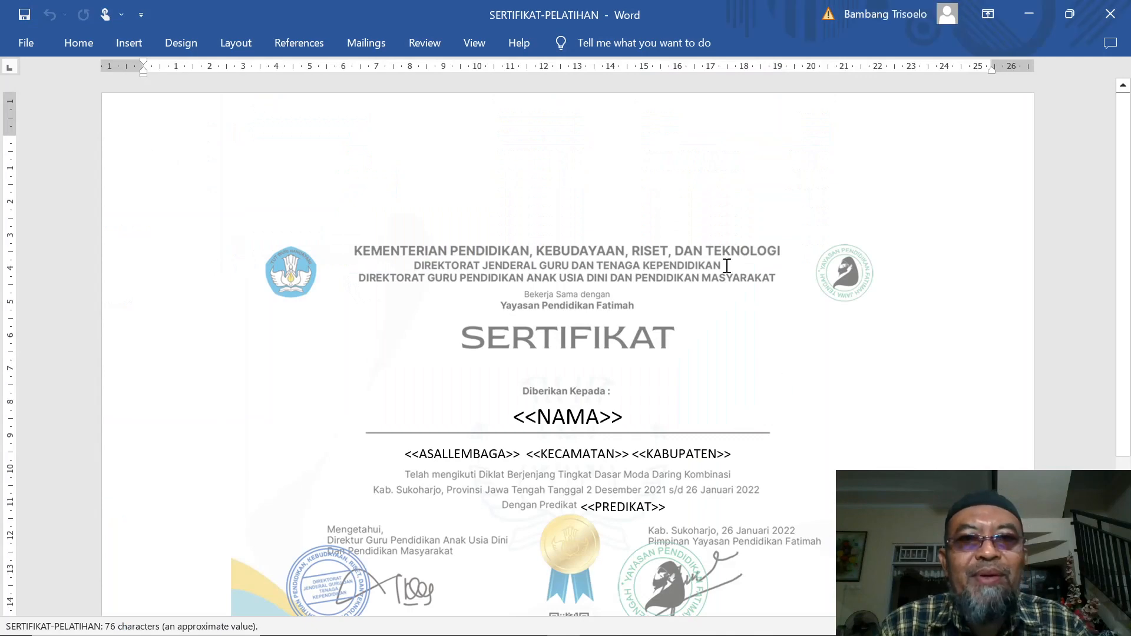
{"action": "scroll", "coordinate": [637, 248], "scroll_direction": "down", "scroll_amount": 3}
{"action": "scroll", "coordinate": [613, 244], "scroll_direction": "up", "scroll_amount": 4}
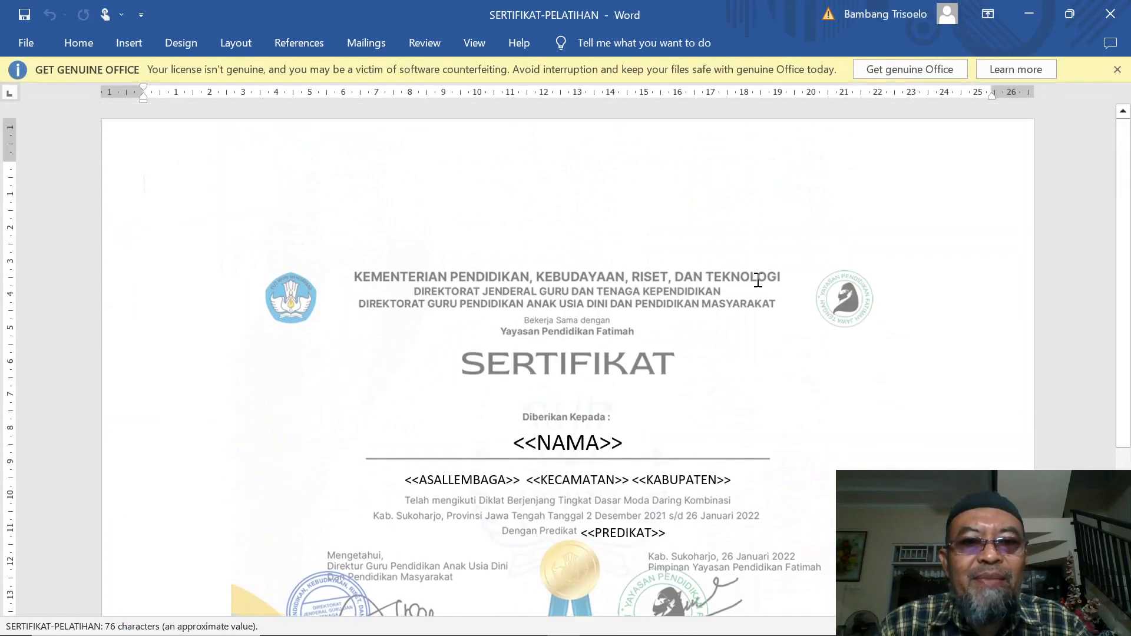
{"action": "scroll", "coordinate": [487, 245], "scroll_direction": "down", "scroll_amount": 3}
{"action": "scroll", "coordinate": [488, 249], "scroll_direction": "up", "scroll_amount": 1}
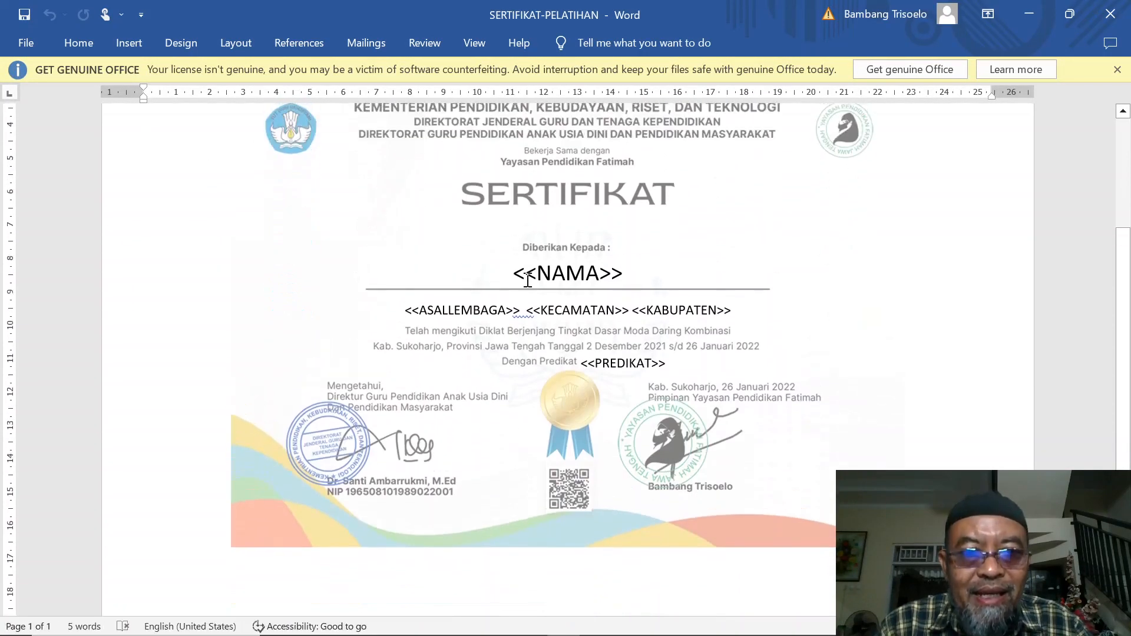
{"action": "left_click", "coordinate": [571, 311]}
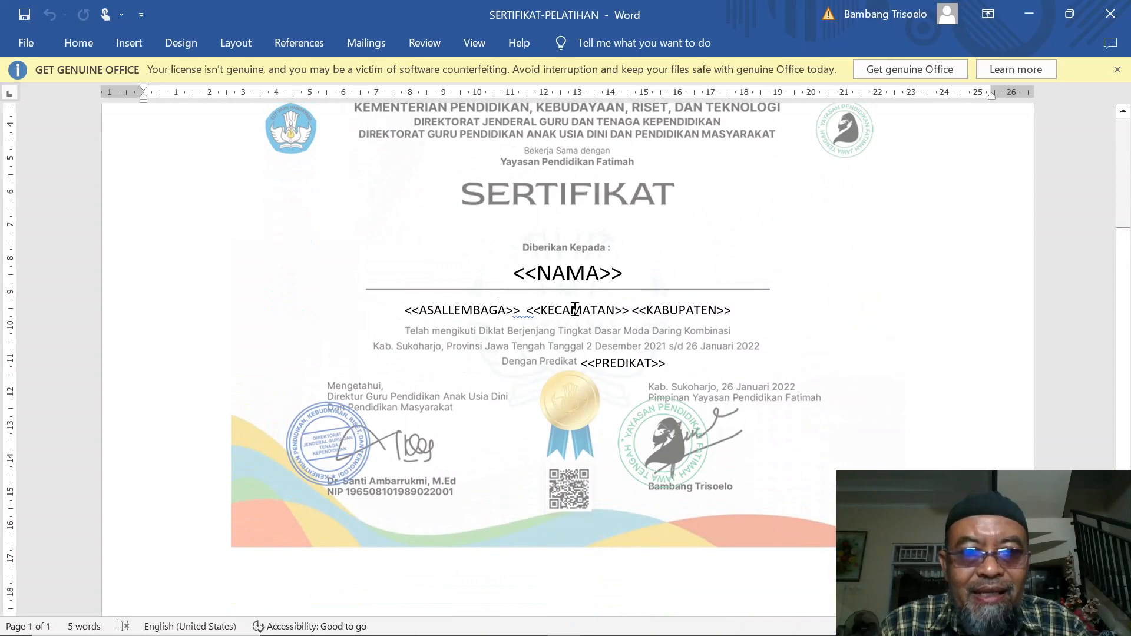
{"action": "left_click", "coordinate": [678, 312]}
{"action": "left_click", "coordinate": [624, 362]}
{"action": "left_click", "coordinate": [732, 345]}
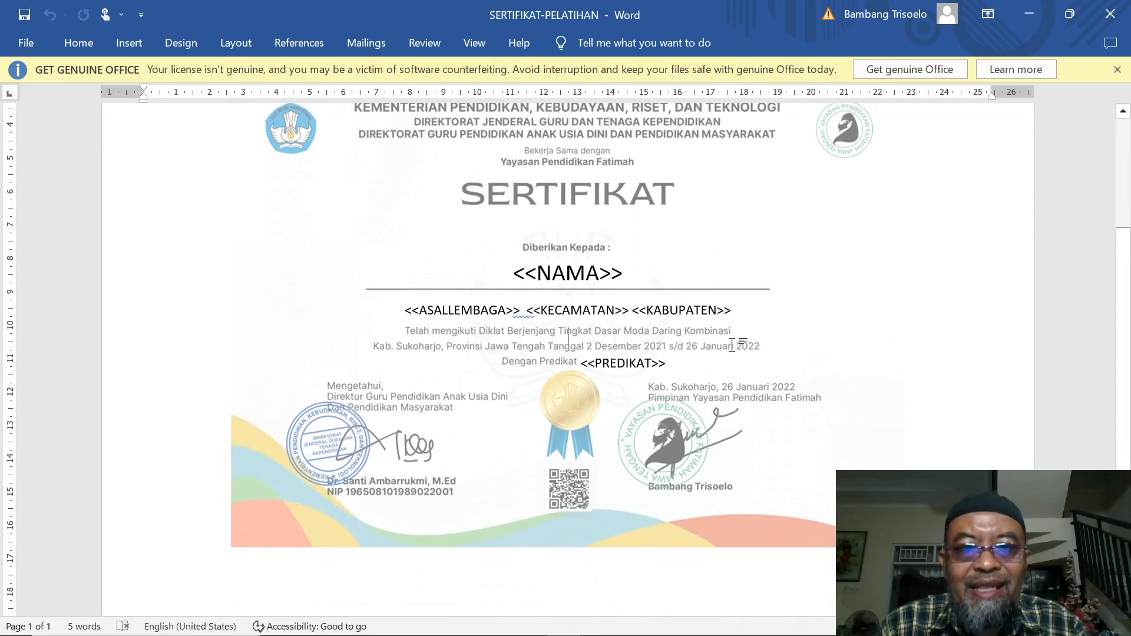
{"action": "scroll", "coordinate": [742, 340], "scroll_direction": "up", "scroll_amount": 3}
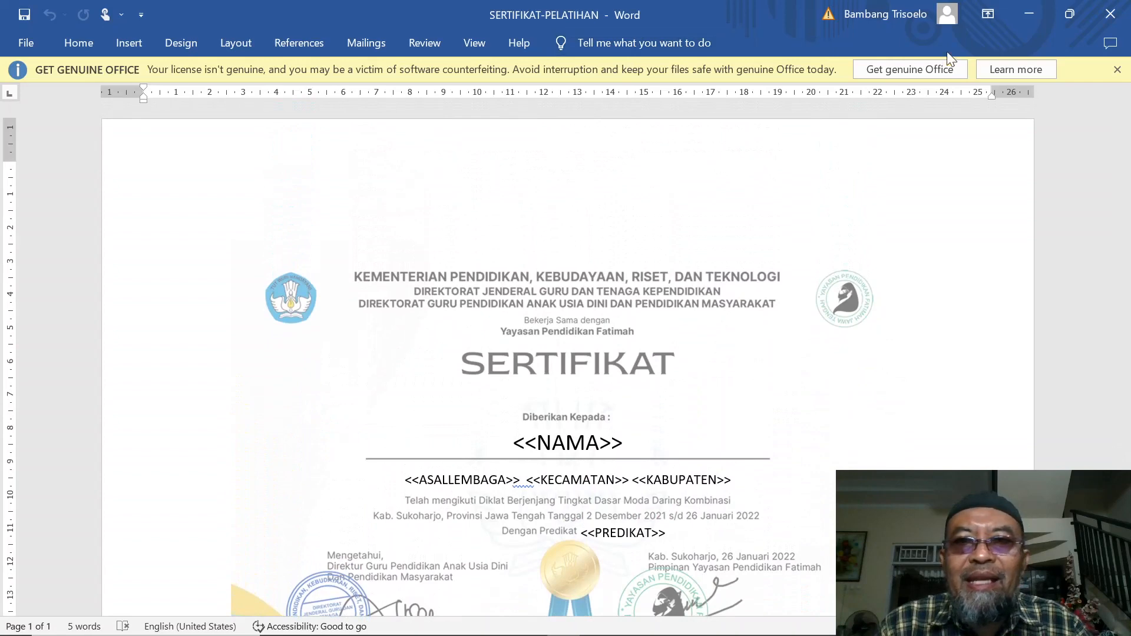
Create a new blank document.
{"action": "left_click", "coordinate": [17, 43]}
{"action": "left_click", "coordinate": [25, 127]}
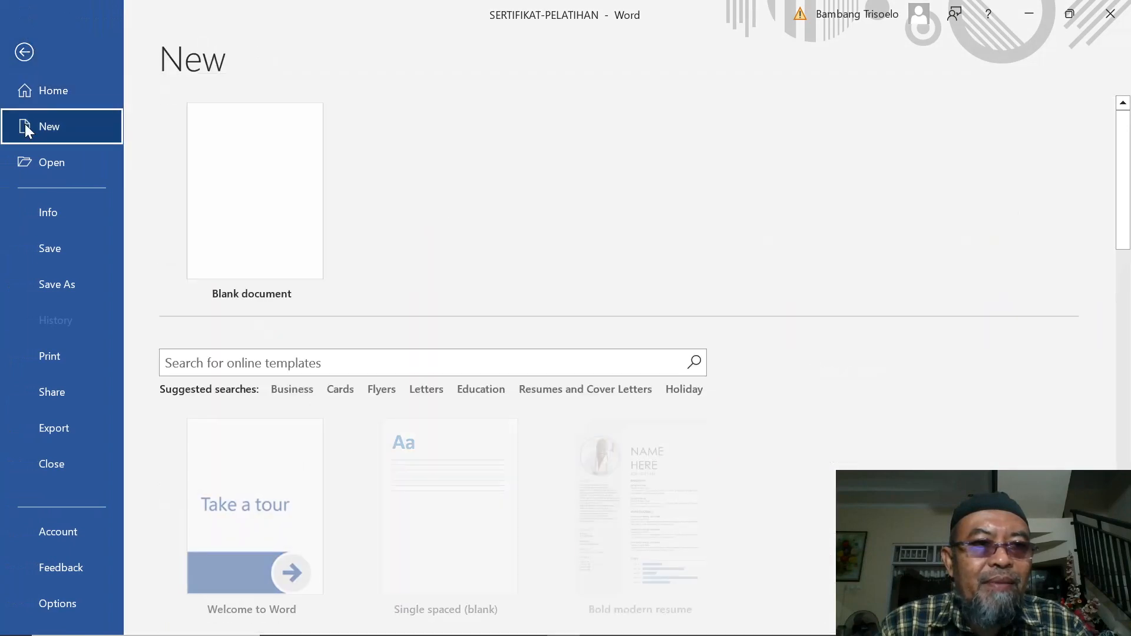
{"action": "left_click", "coordinate": [266, 237]}
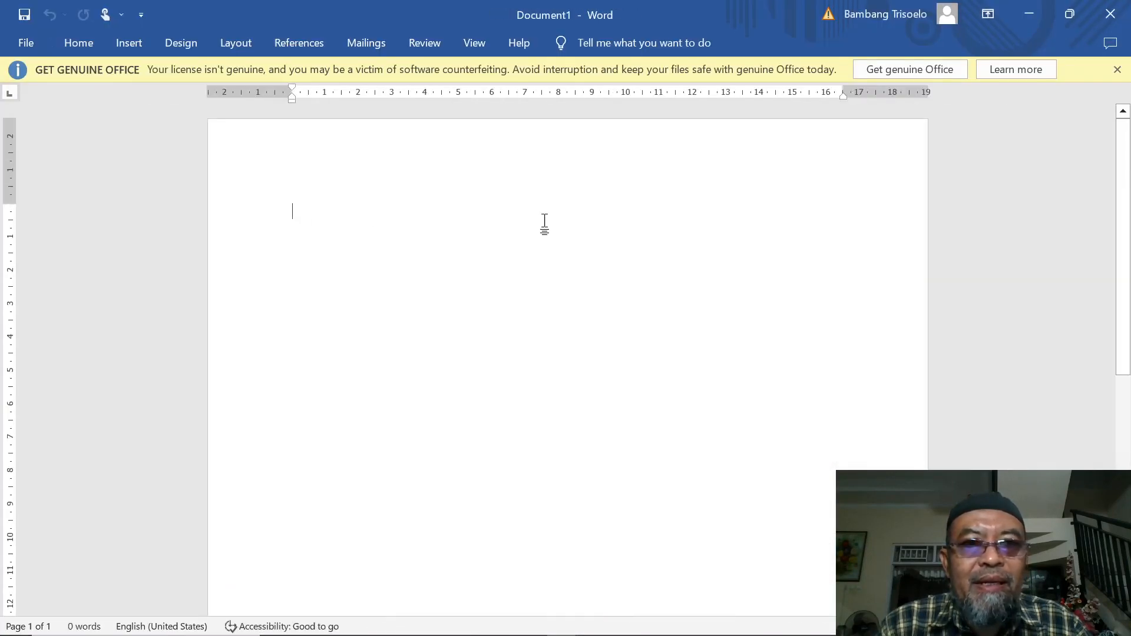
Set the blank page to landscape orientation with narrow margins.
{"action": "left_click", "coordinate": [236, 45]}
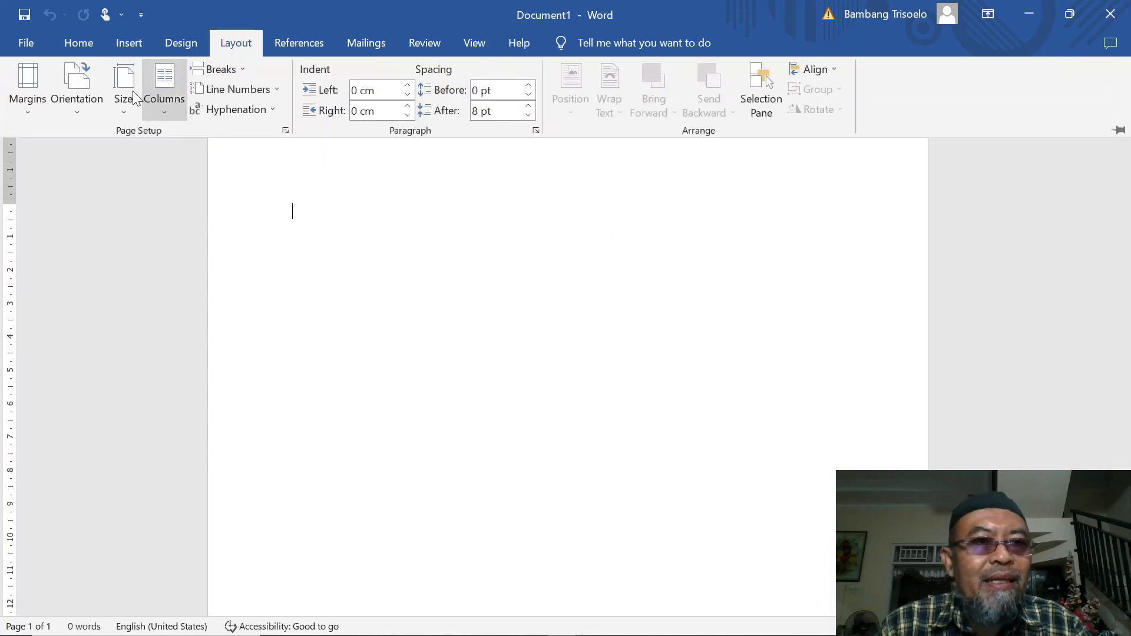
{"action": "left_click", "coordinate": [82, 109]}
{"action": "left_click", "coordinate": [105, 175]}
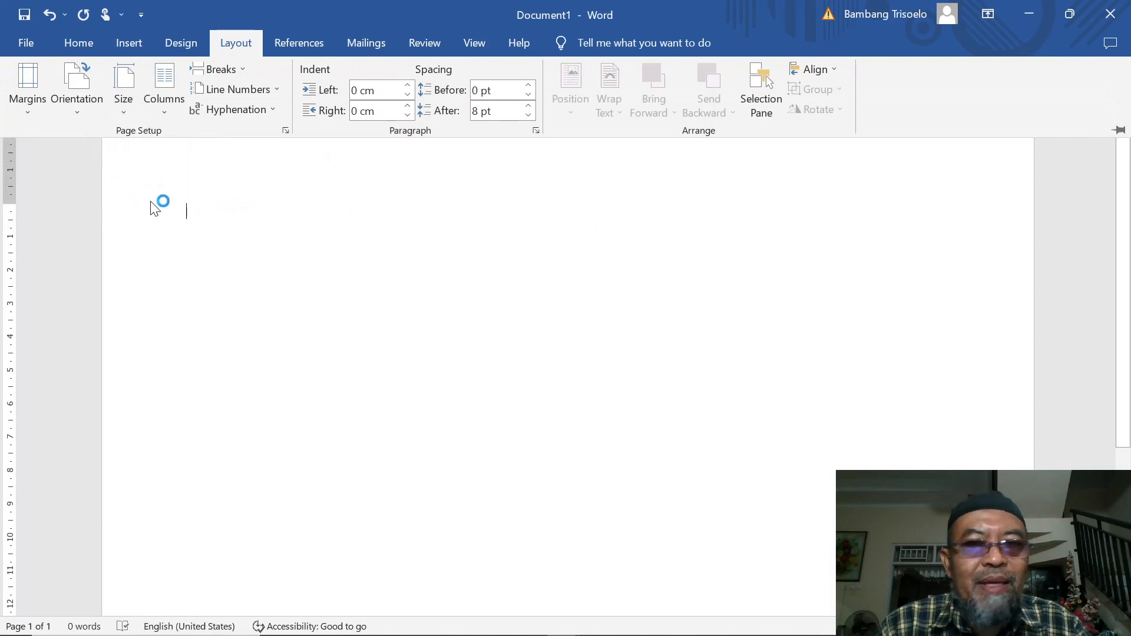
{"action": "left_click", "coordinate": [49, 118]}
{"action": "left_click", "coordinate": [62, 280]}
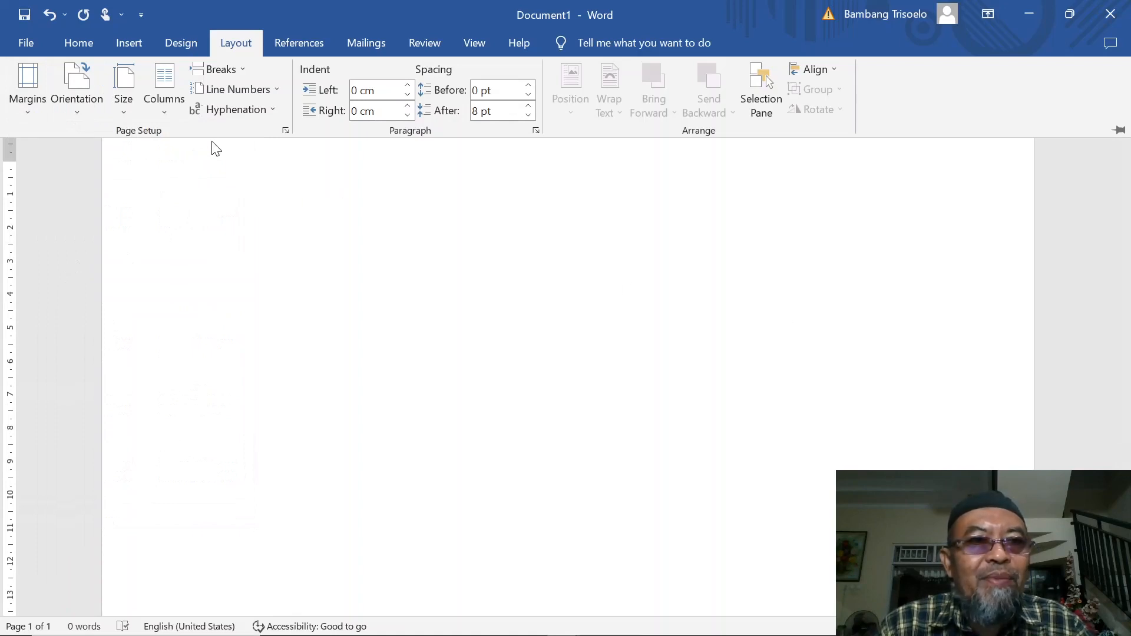
Open the custom watermark settings for the page and choose a picture watermark.
{"action": "left_click", "coordinate": [181, 50]}
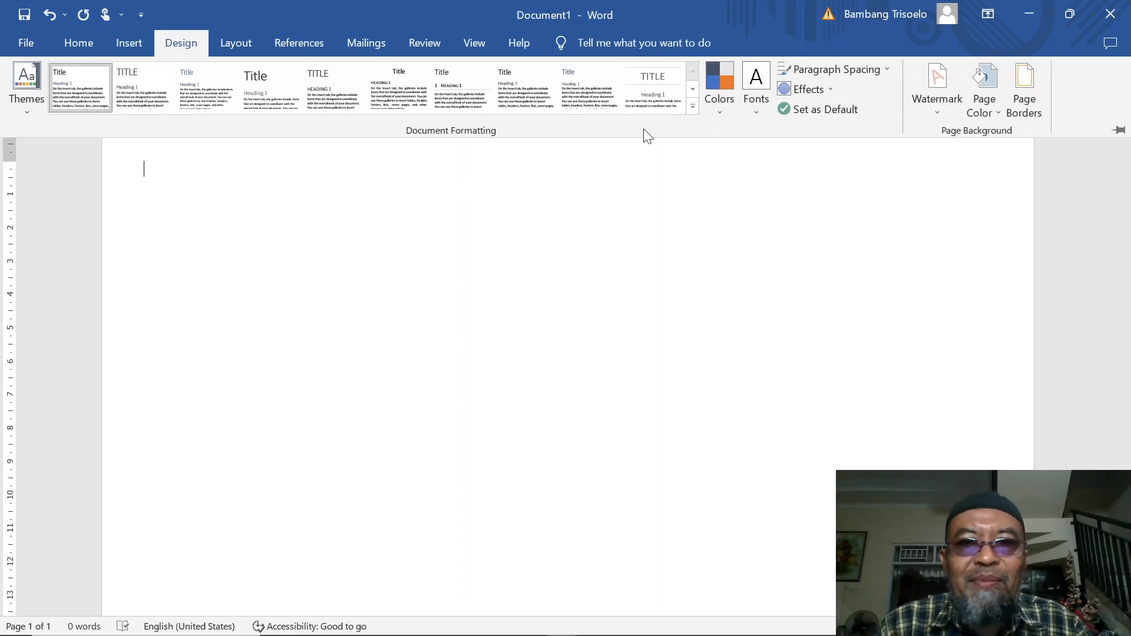
{"action": "left_click", "coordinate": [937, 112]}
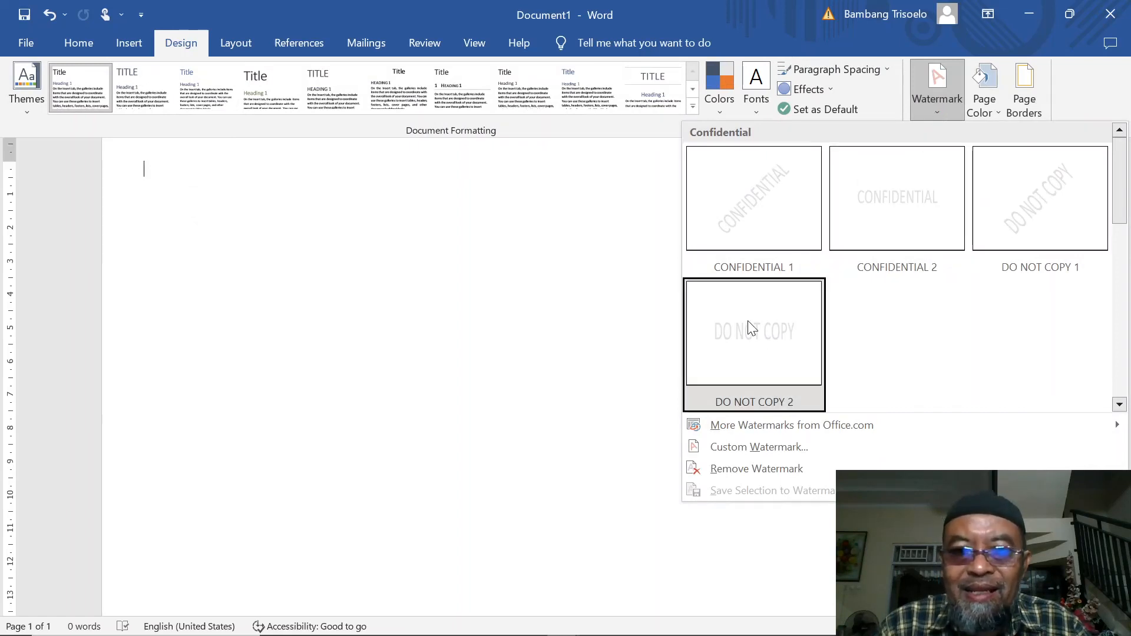
{"action": "left_click", "coordinate": [841, 427]}
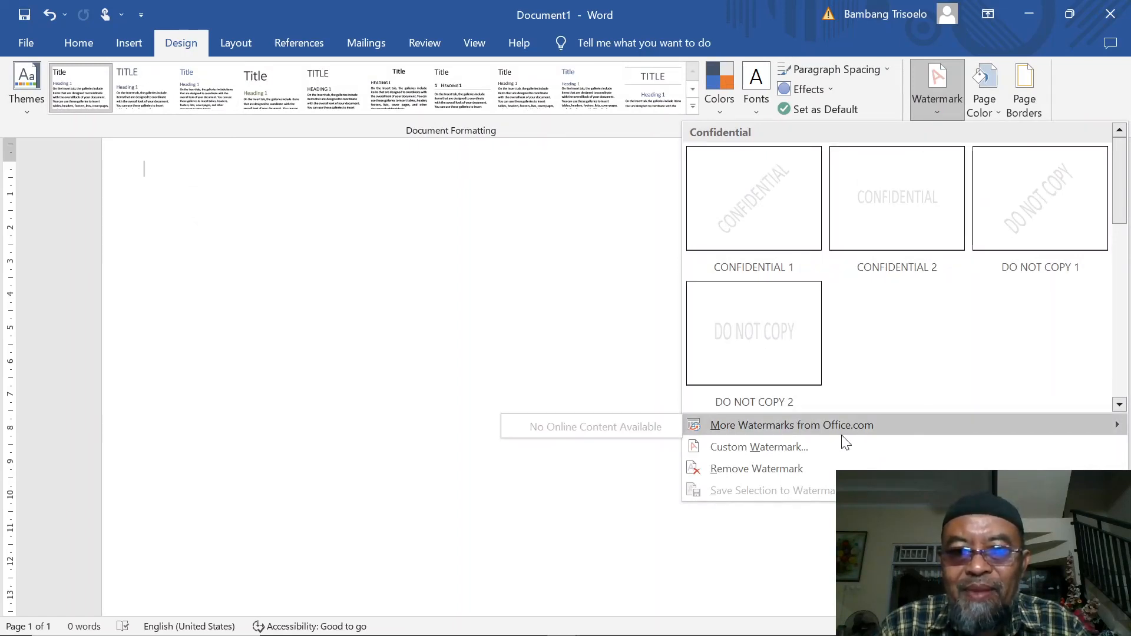
{"action": "left_click", "coordinate": [752, 451]}
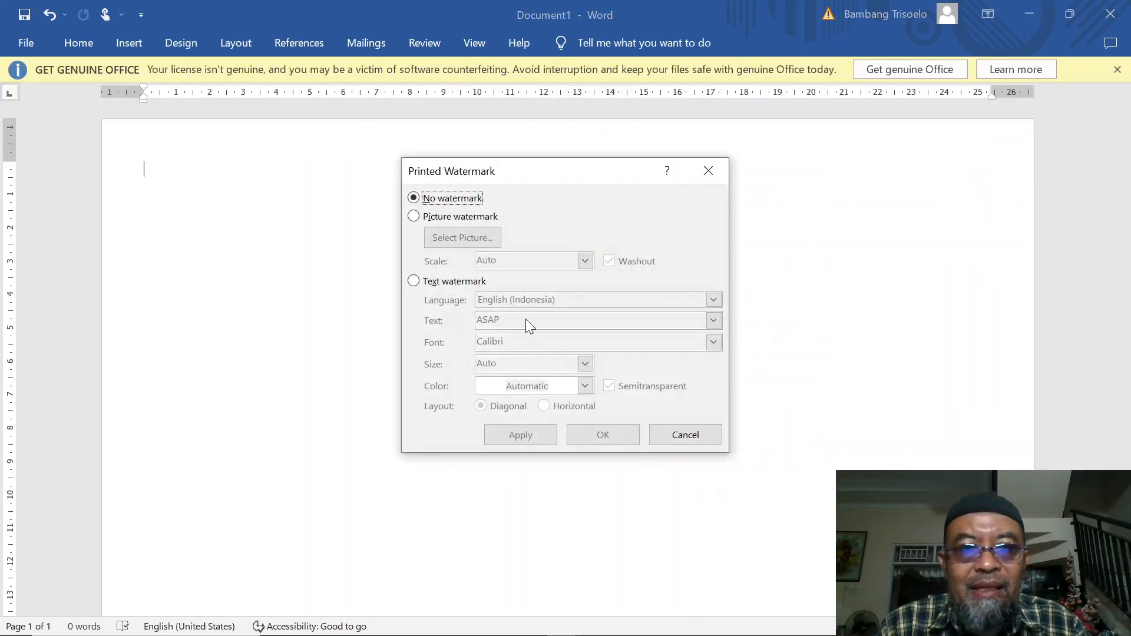
{"action": "left_click", "coordinate": [437, 220]}
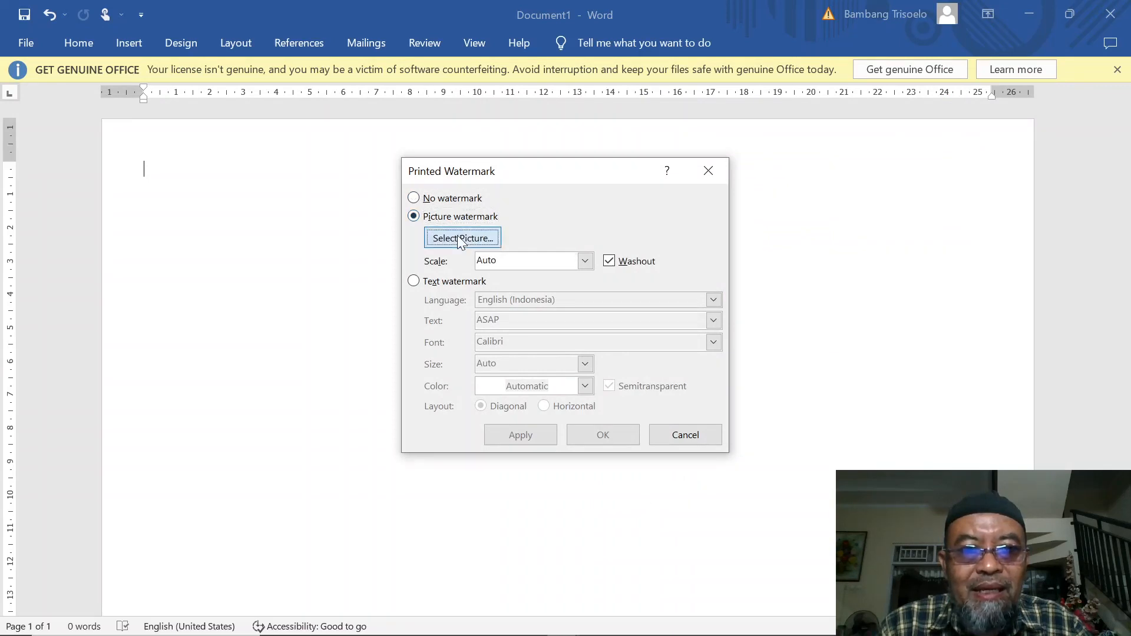
Load BACK-JPG-SERTIFIKAT from the YSKK folder in Documents as the watermark picture.
{"action": "left_click", "coordinate": [459, 242]}
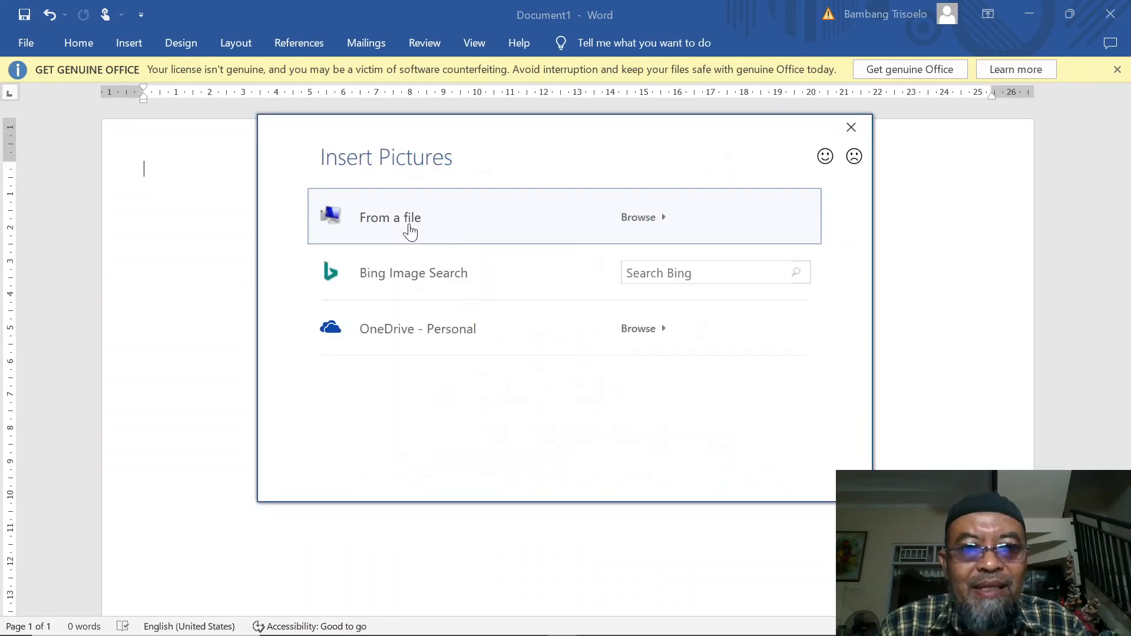
{"action": "left_click", "coordinate": [410, 230]}
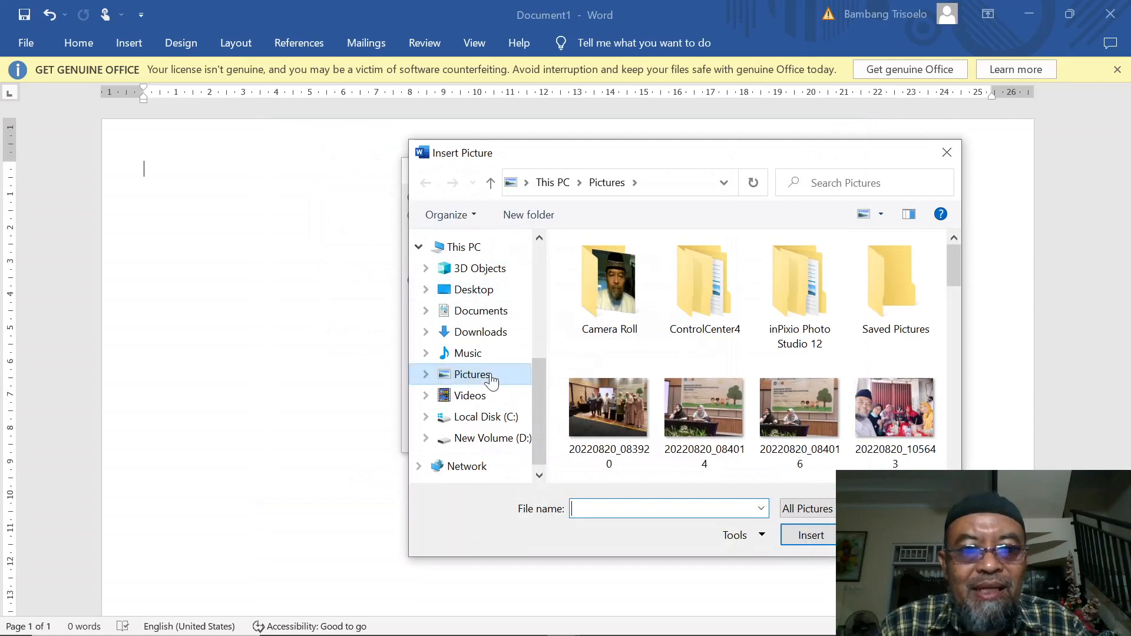
{"action": "left_click", "coordinate": [480, 311]}
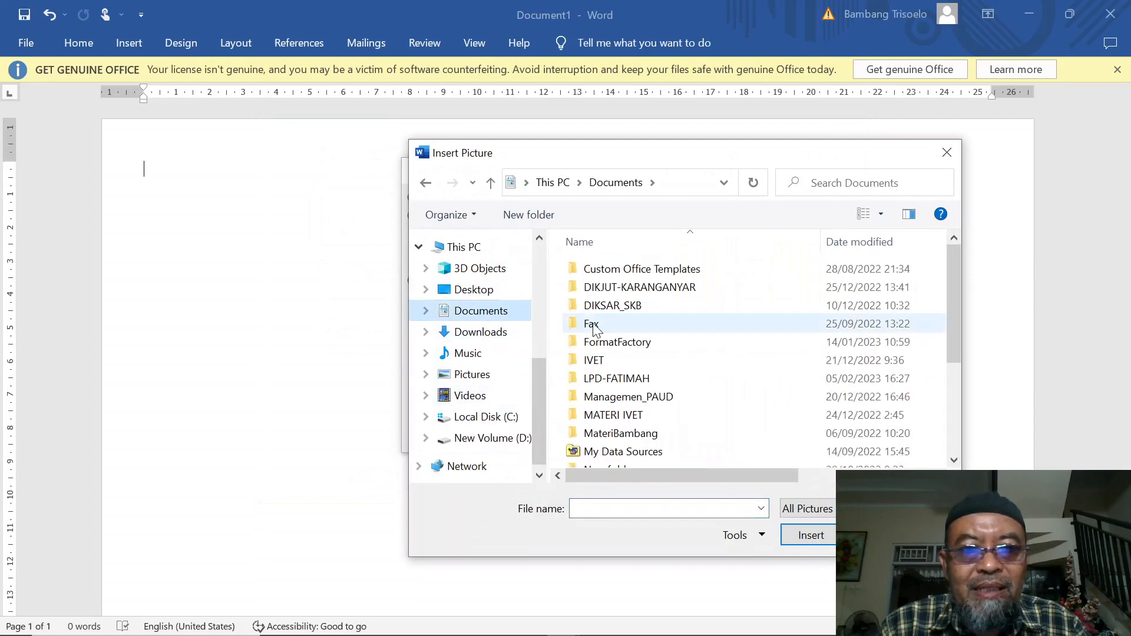
{"action": "scroll", "coordinate": [594, 328], "scroll_direction": "down", "scroll_amount": 3}
{"action": "double_click", "coordinate": [621, 419]}
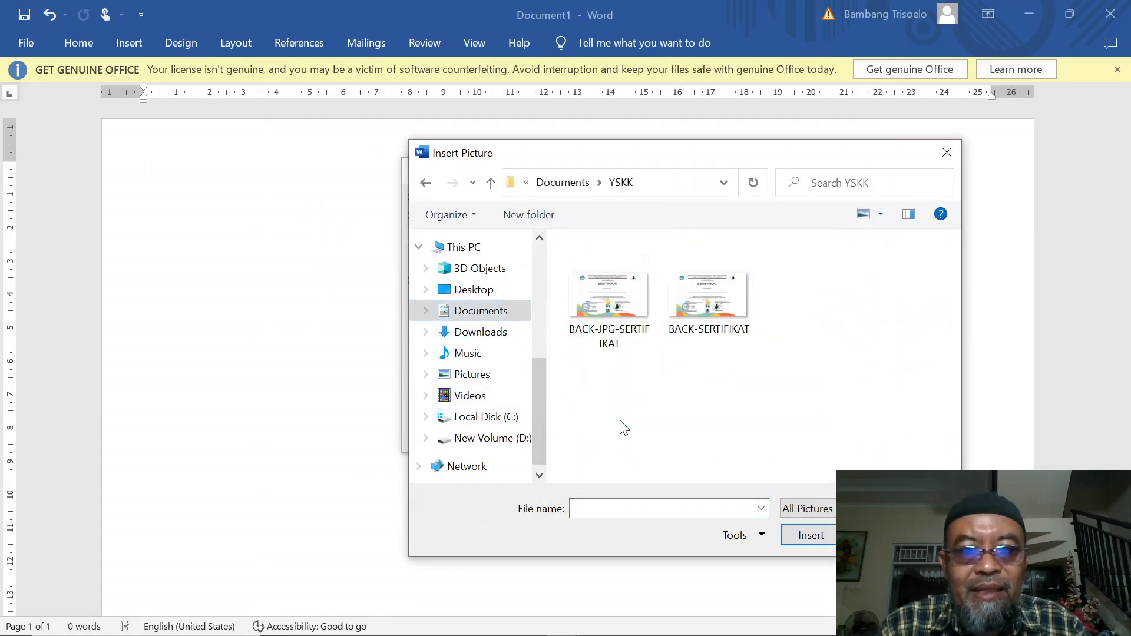
{"action": "left_click", "coordinate": [596, 331]}
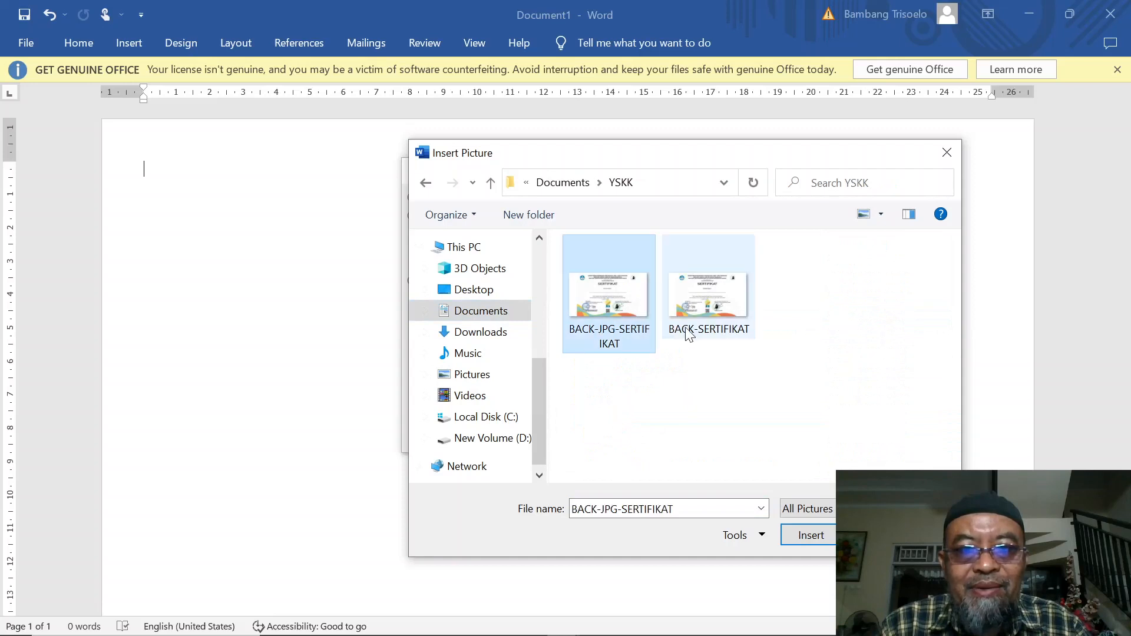
{"action": "left_click", "coordinate": [698, 332]}
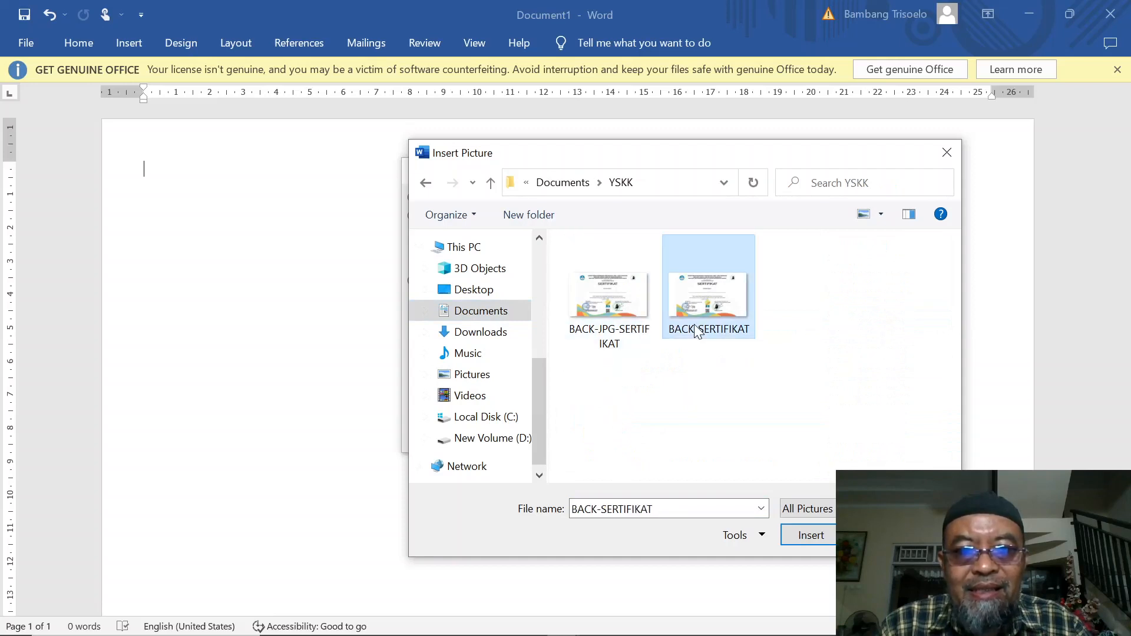
{"action": "left_click", "coordinate": [634, 317]}
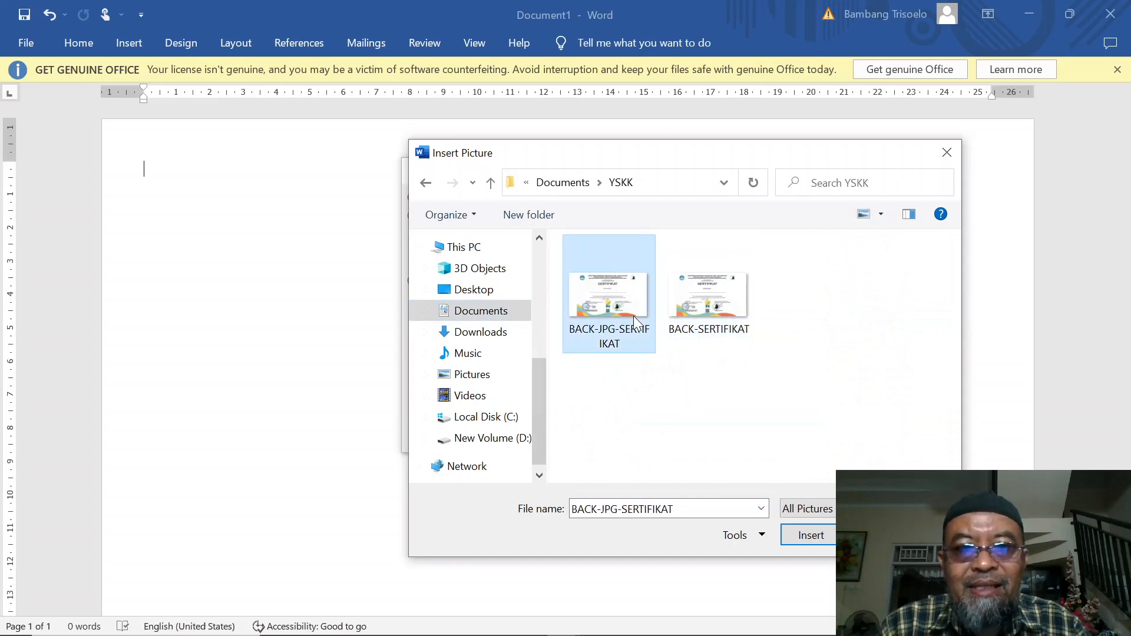
{"action": "left_click", "coordinate": [700, 310]}
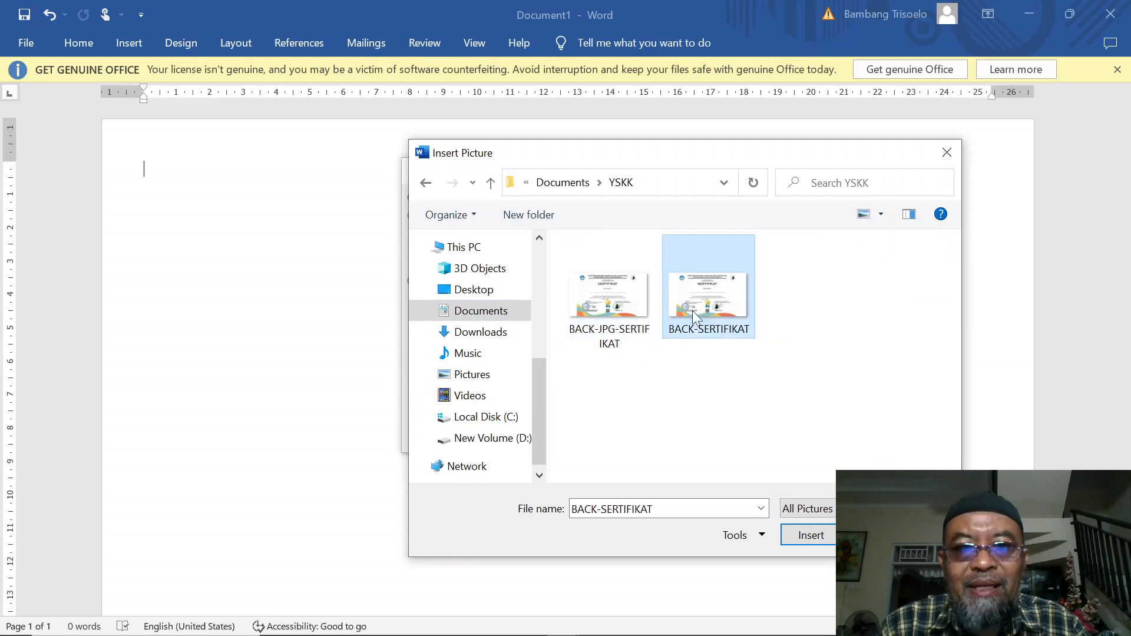
{"action": "left_click", "coordinate": [625, 309]}
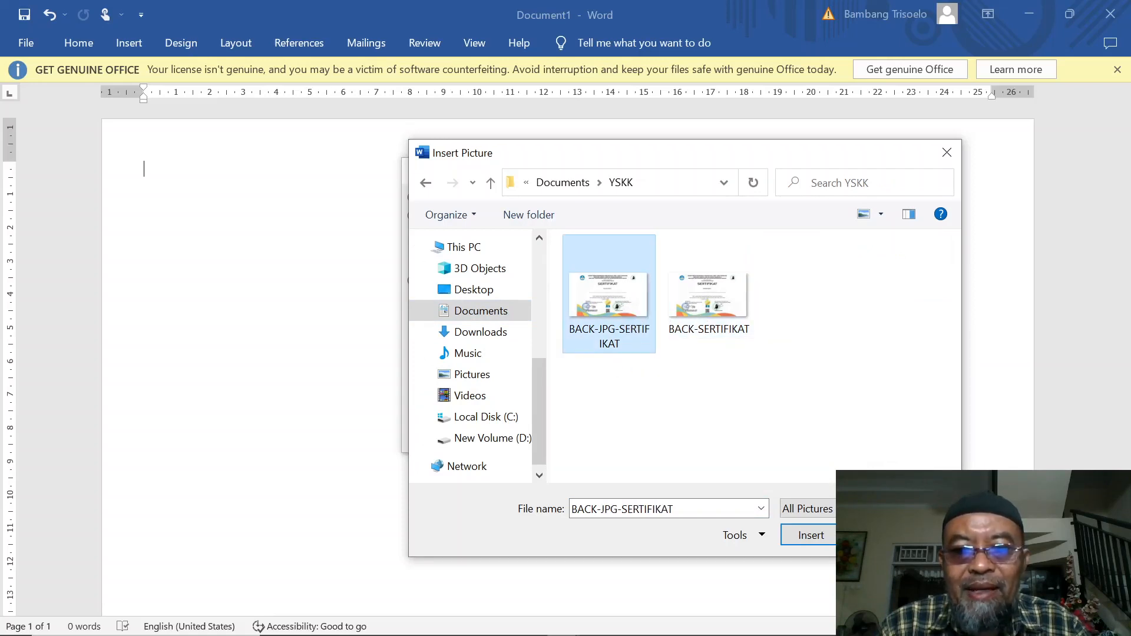
{"action": "left_click", "coordinate": [826, 535]}
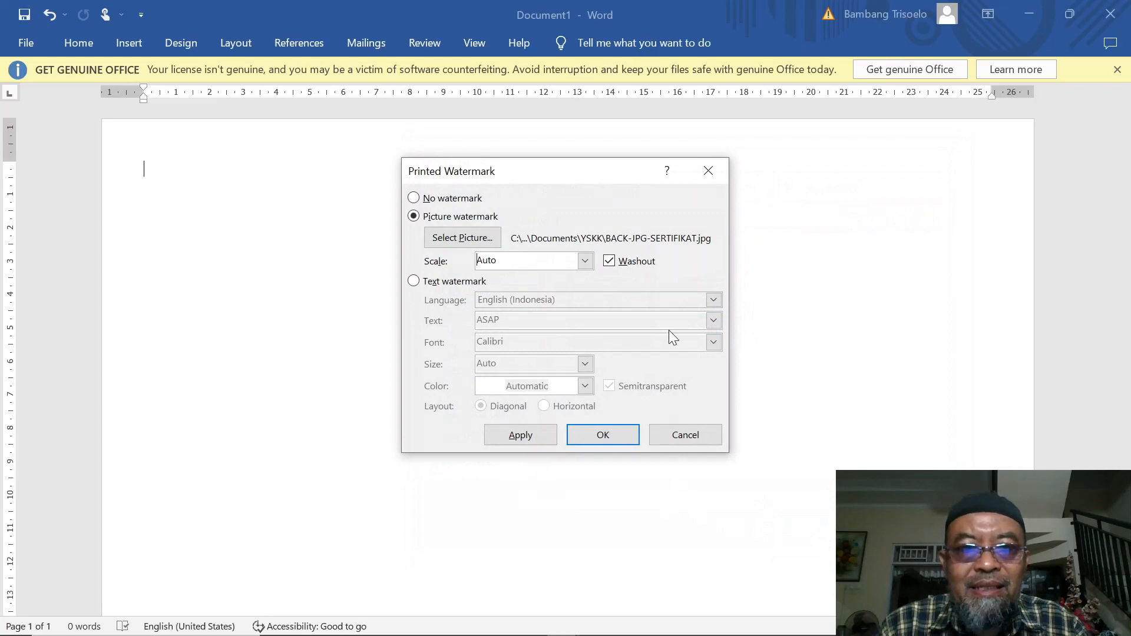
Turn off the washout effect, apply the picture watermark to the page and check the resulting certificate background.
{"action": "left_click", "coordinate": [610, 261]}
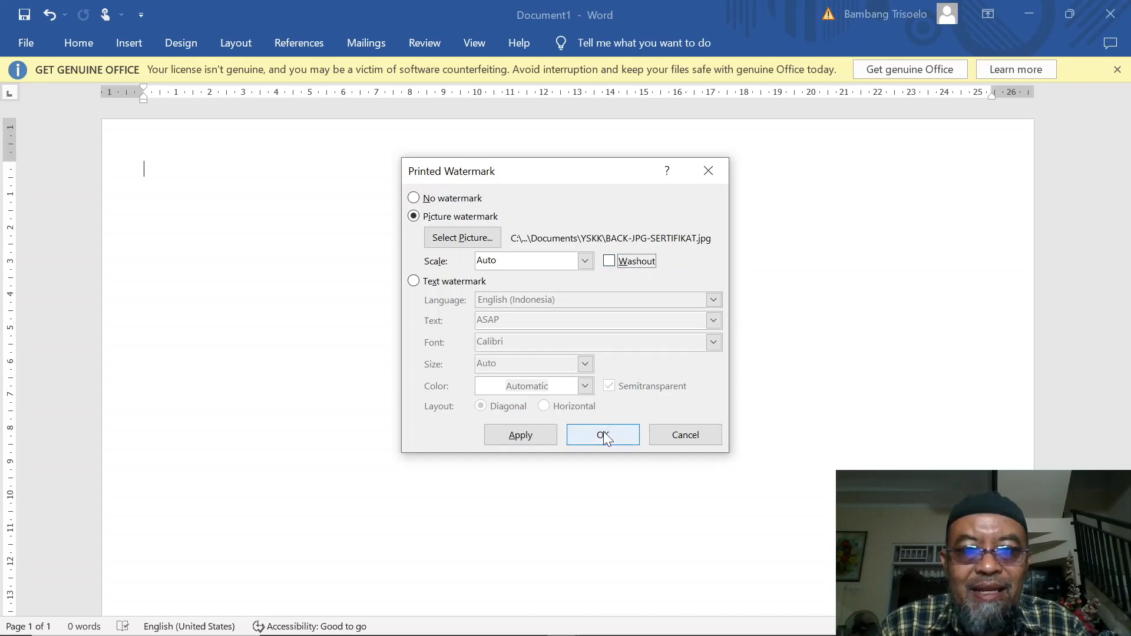
{"action": "left_click", "coordinate": [542, 436]}
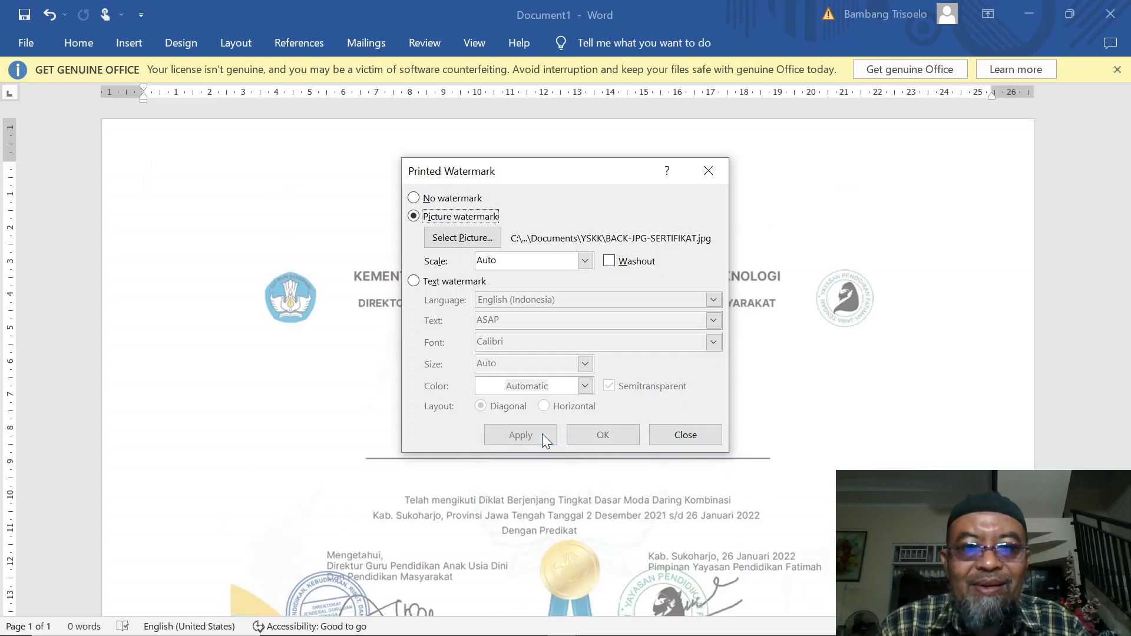
{"action": "left_click", "coordinate": [670, 436]}
{"action": "scroll", "coordinate": [589, 451], "scroll_direction": "down", "scroll_amount": 1}
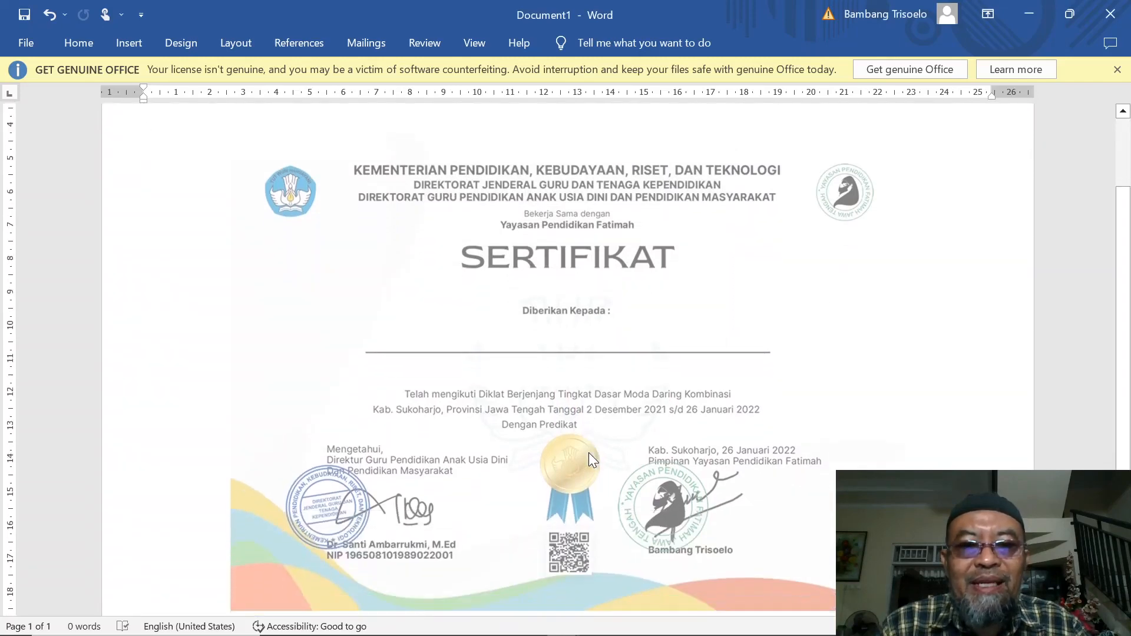
{"action": "scroll", "coordinate": [589, 452], "scroll_direction": "down", "scroll_amount": 1}
{"action": "scroll", "coordinate": [589, 453], "scroll_direction": "up", "scroll_amount": 2}
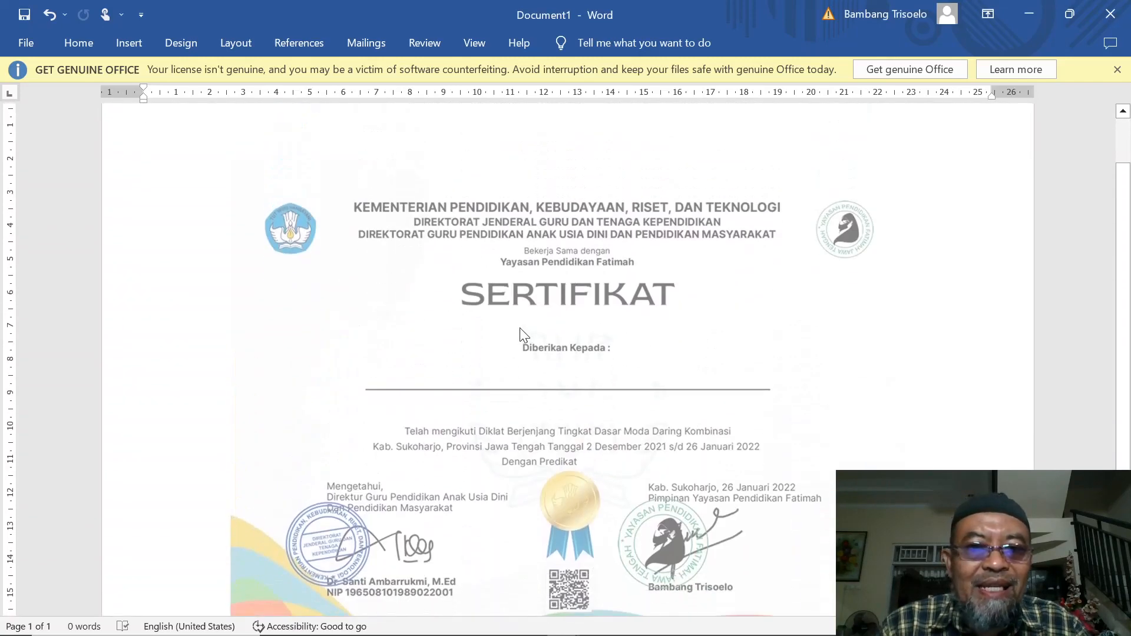
Add blank lines down to the recipient name line beneath "Diberikan Kepada" and centre the paragraph.
{"action": "scroll", "coordinate": [519, 328], "scroll_direction": "up", "scroll_amount": 1}
{"action": "key", "text": "Return"}
{"action": "key", "text": "Return"}
{"action": "key", "text": "Return"}
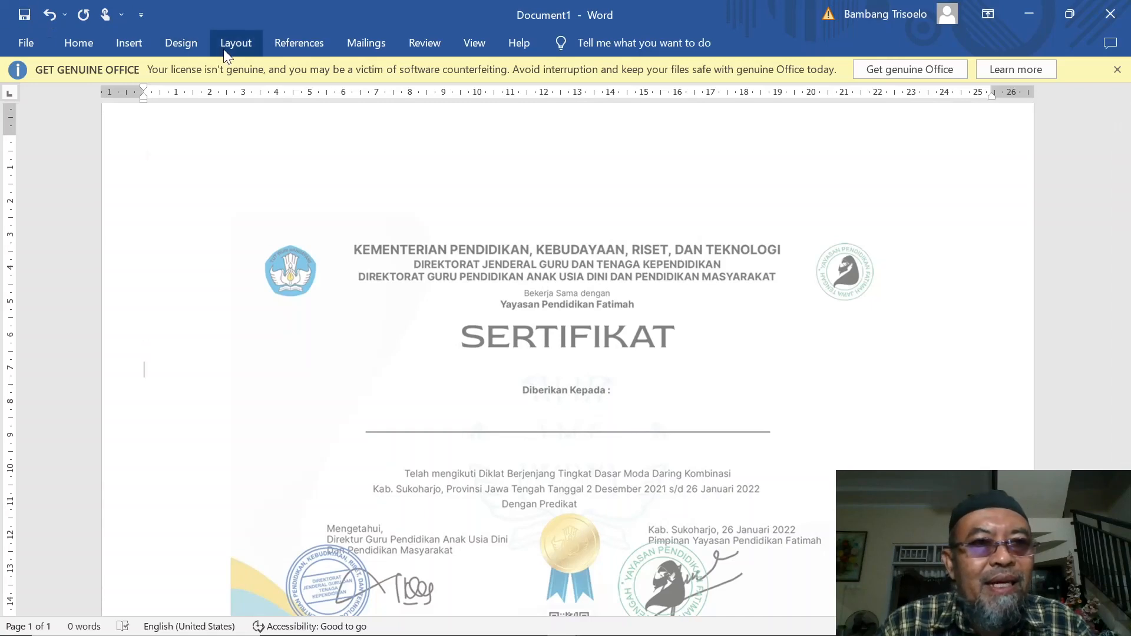
{"action": "left_click", "coordinate": [93, 47]}
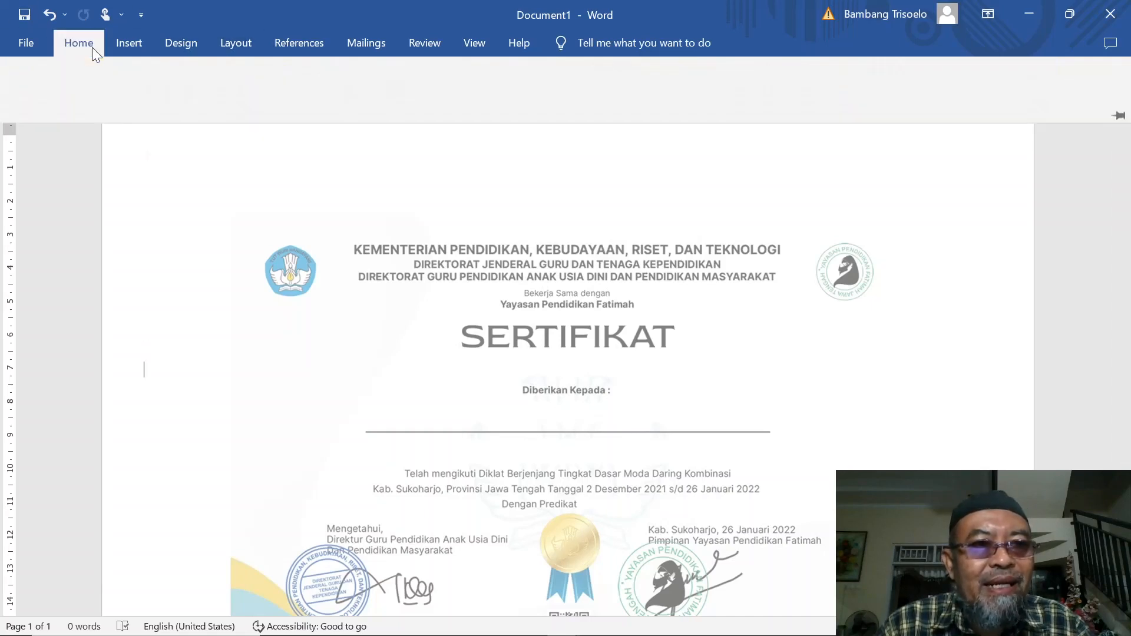
{"action": "left_click", "coordinate": [425, 106]}
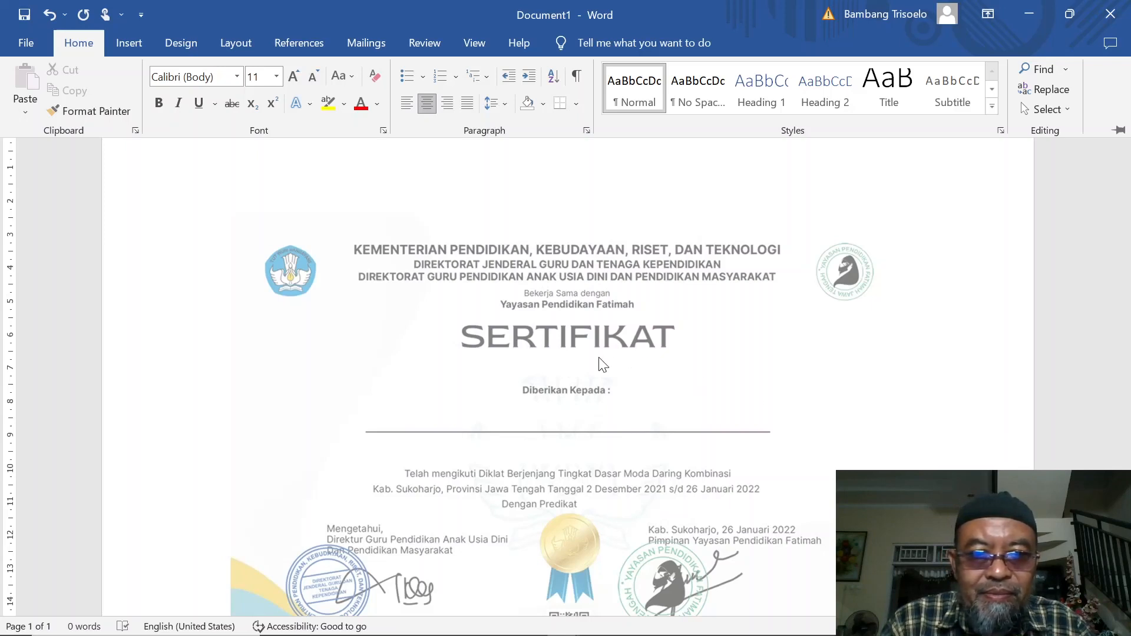
{"action": "left_click", "coordinate": [579, 365]}
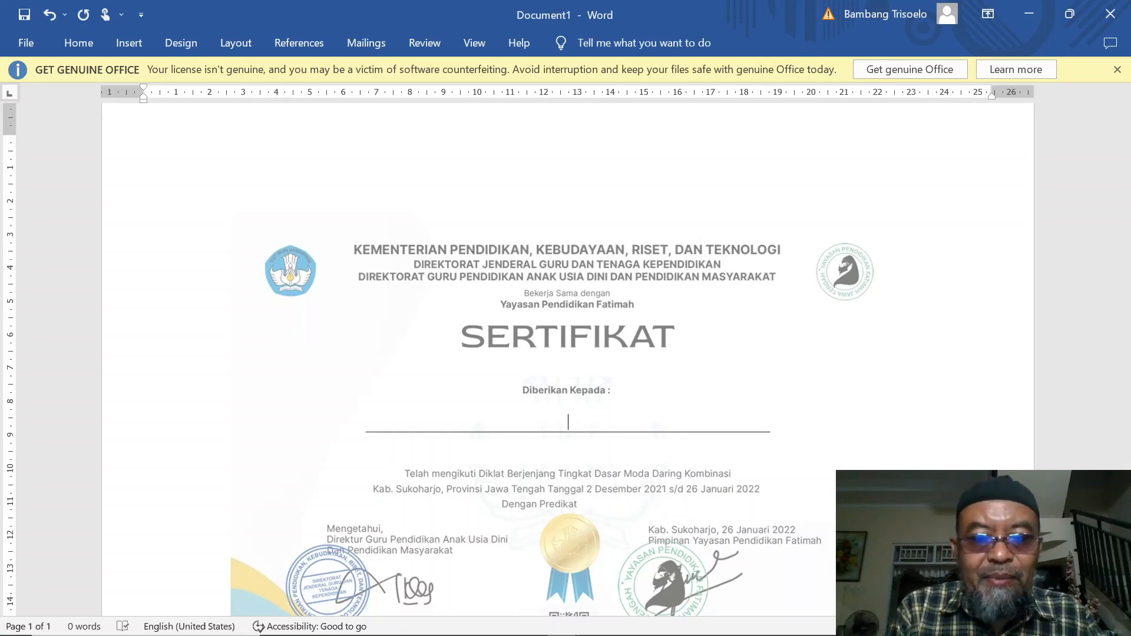
Enter the placeholder <<NAMA>> just above the rule under "Diberikan Kepada".
{"action": "type", "text": "<<"}
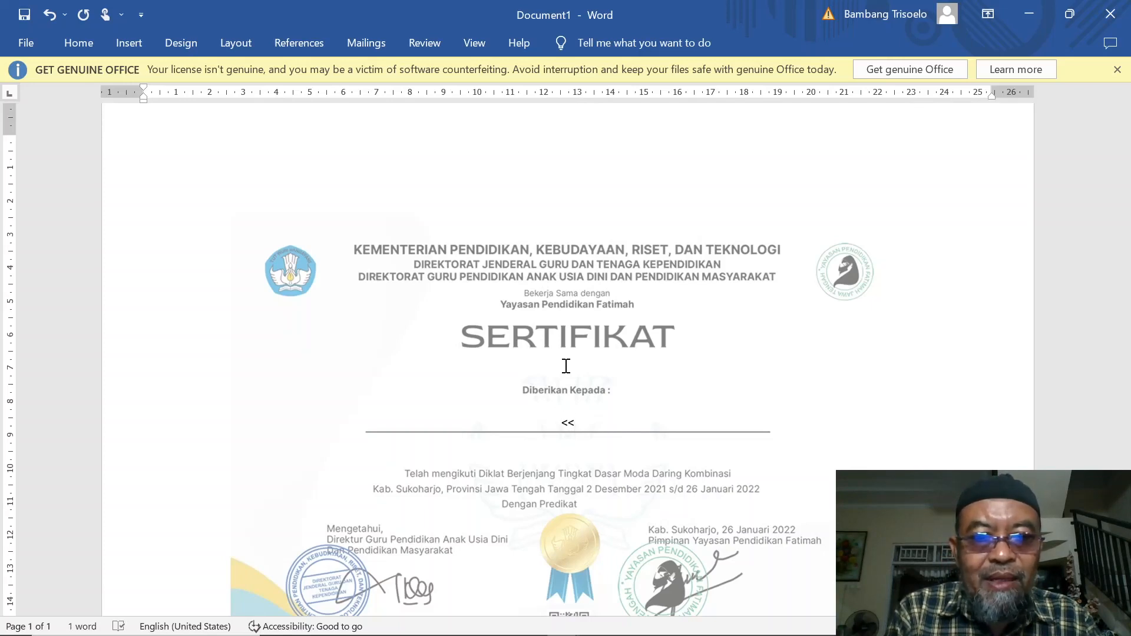
{"action": "type", "text": "NAMA"}
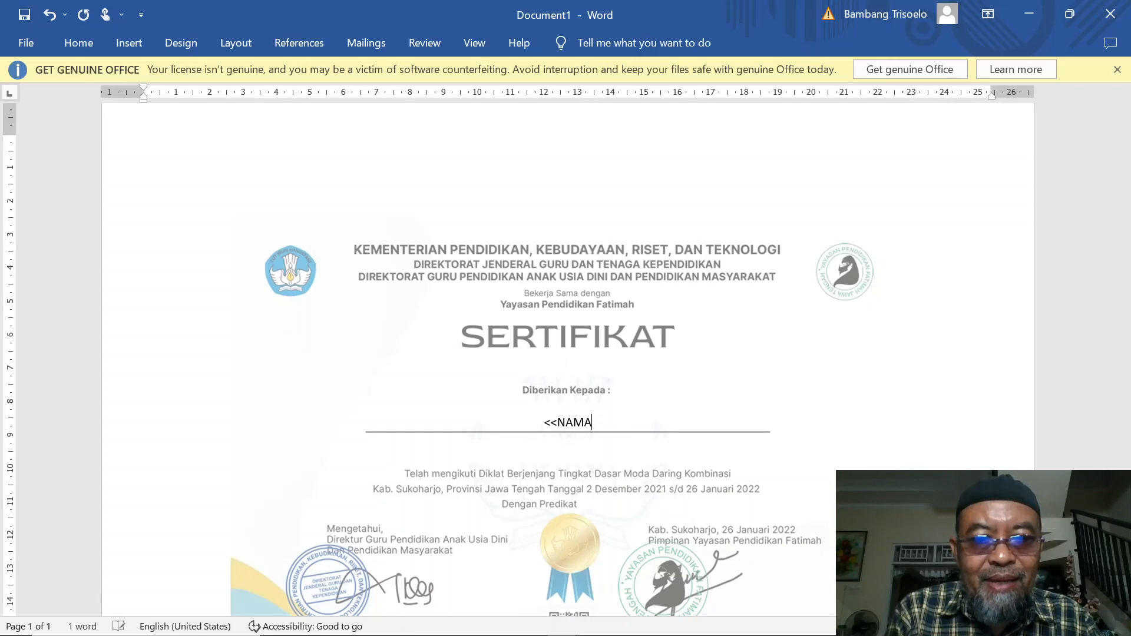
{"action": "type", "text": ">>"}
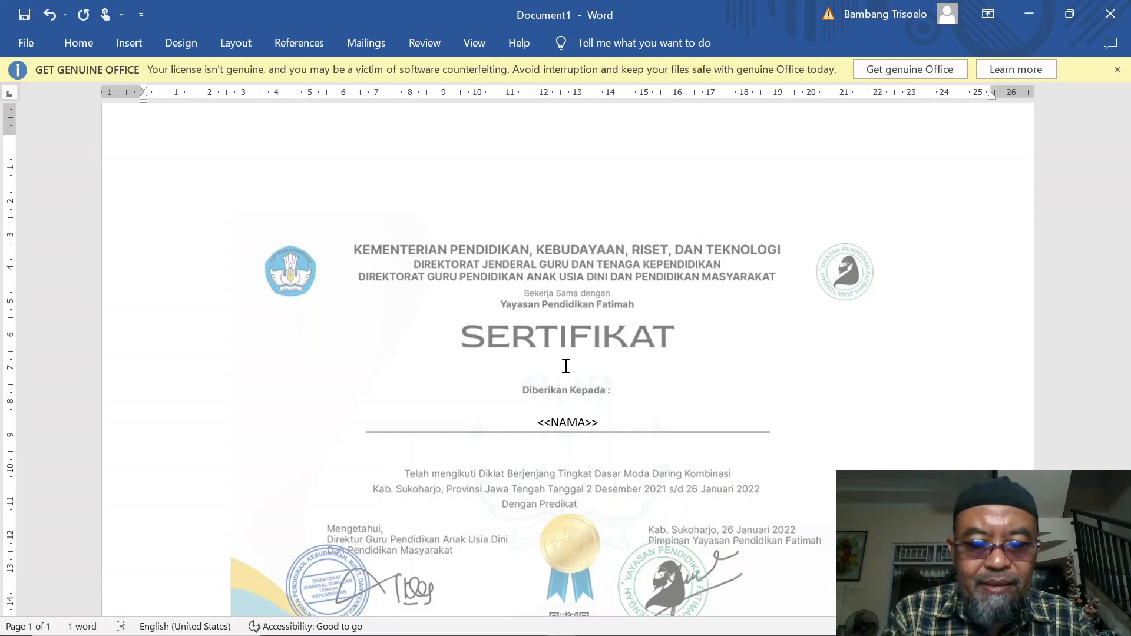
Enter the placeholder <<ASALLEMBAGA>> on a new line beneath the name rule.
{"action": "type", "text": "<<ASALL"}
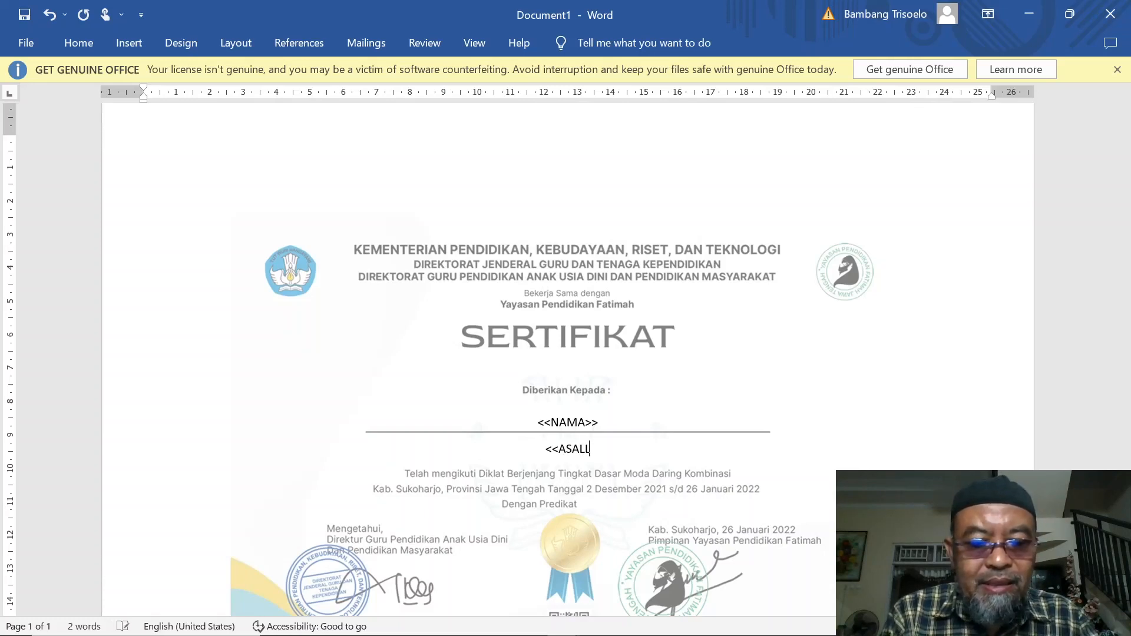
{"action": "type", "text": "EMBAGA"}
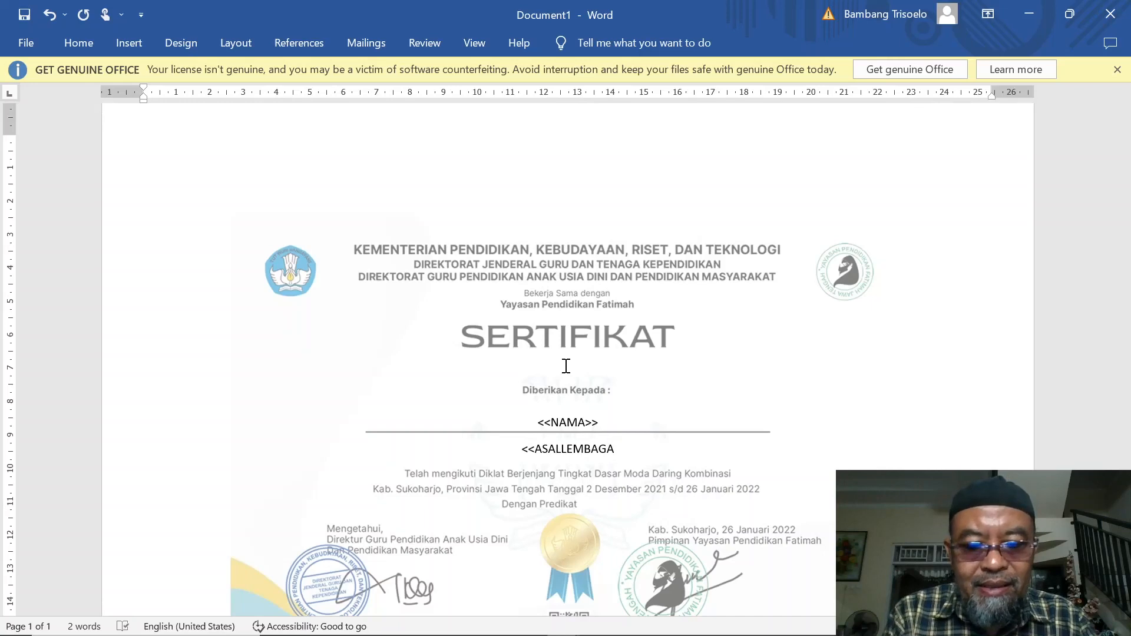
{"action": "type", "text": ">"}
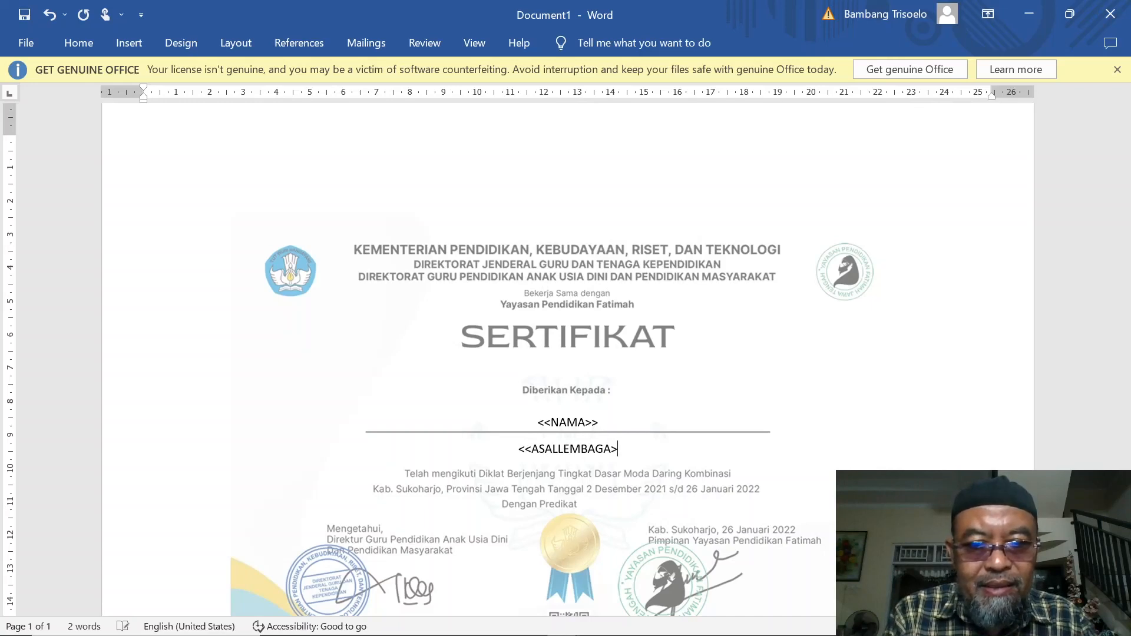
{"action": "type", "text": ">"}
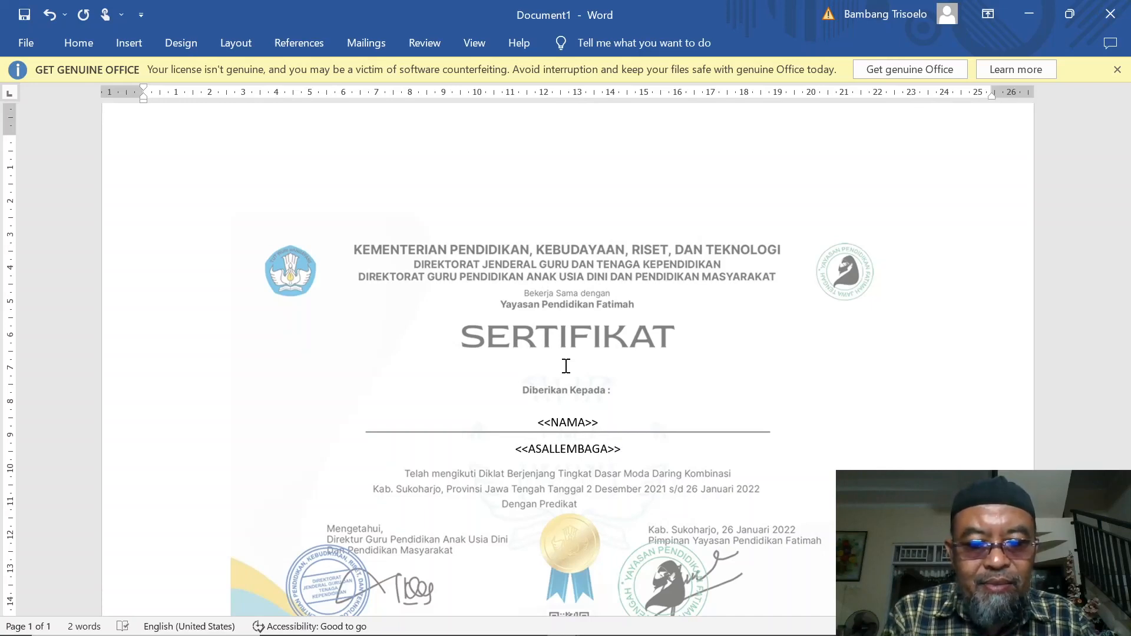
Add the placeholders <<KECAMATAN>> and <<KABUPATEN>> after <<ASALLEMBAGA>> on the same line, separated by spaces.
{"action": "type", "text": " <<"}
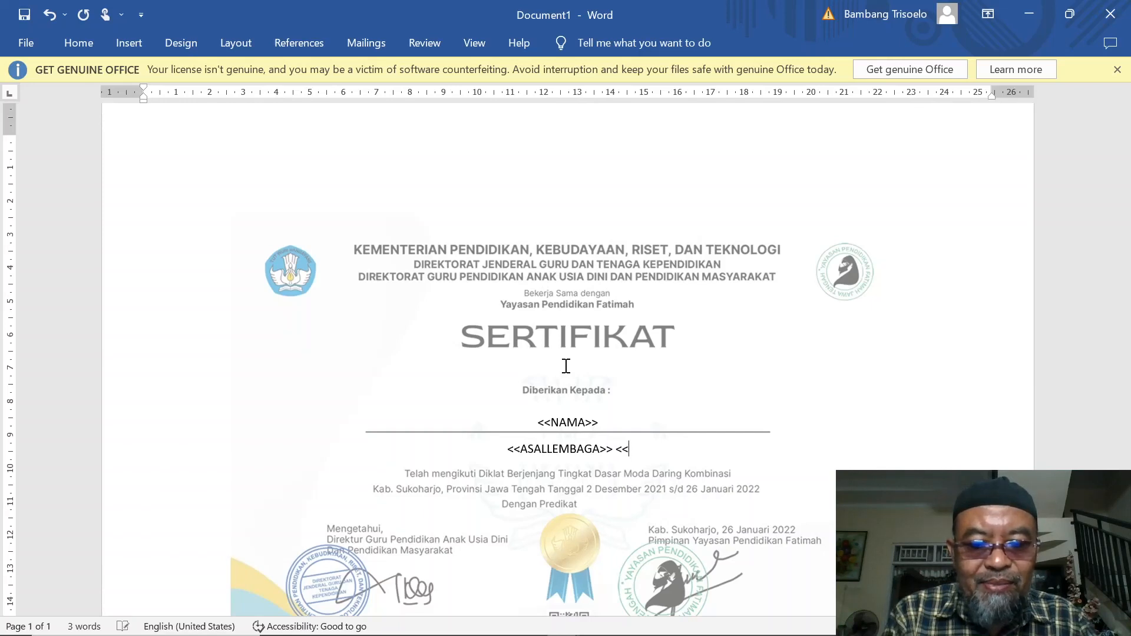
{"action": "type", "text": "KECAMATA"}
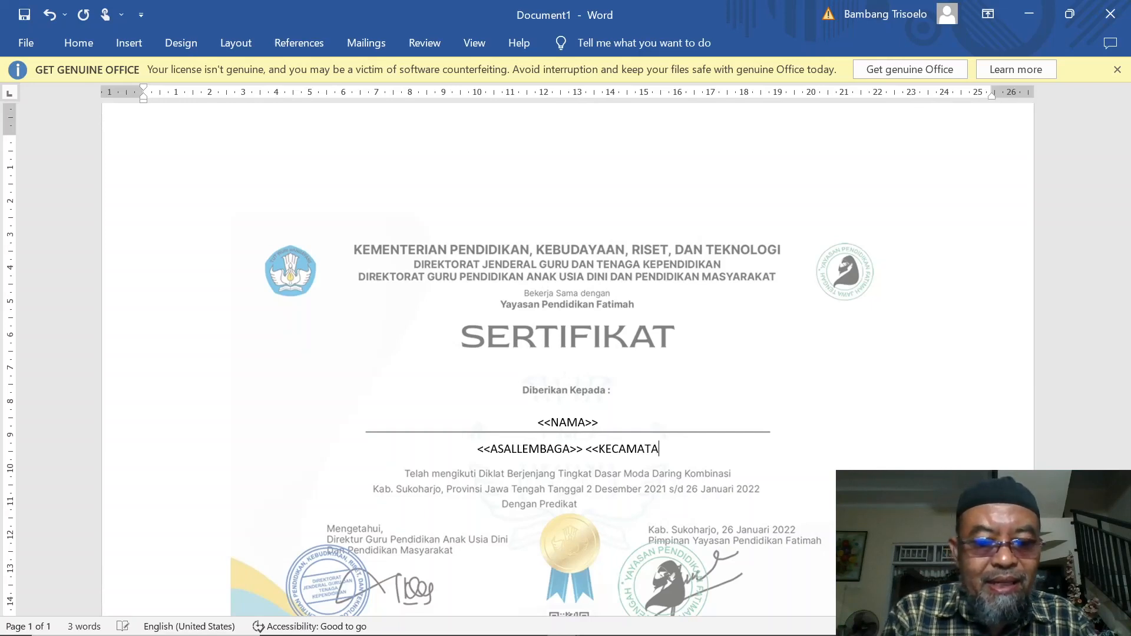
{"action": "type", "text": "N>>"}
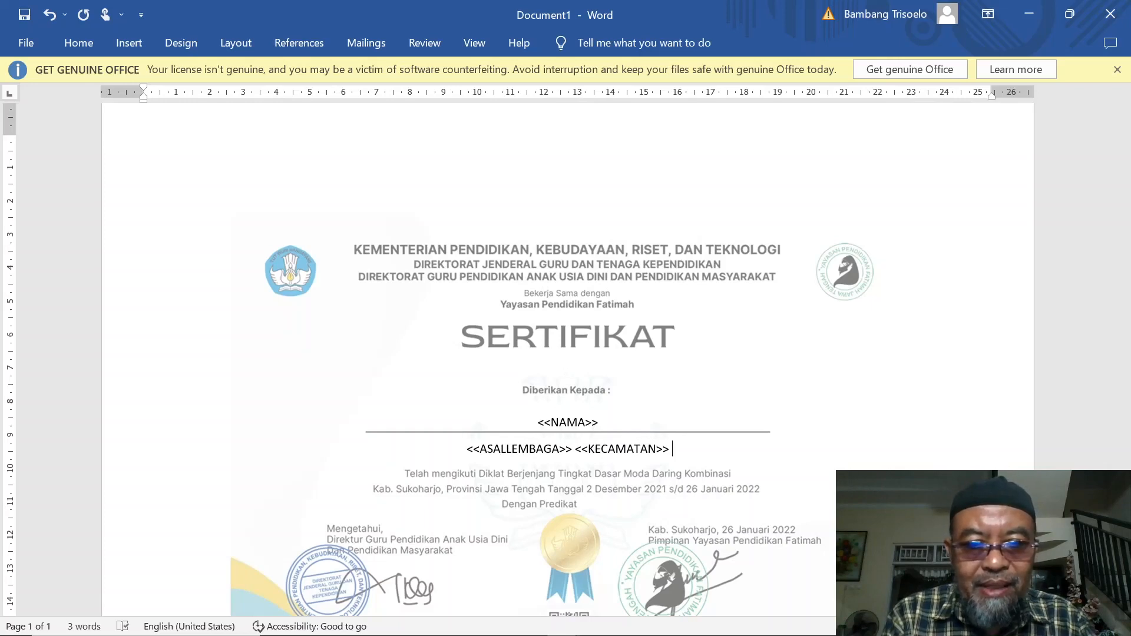
{"action": "type", "text": " <,"}
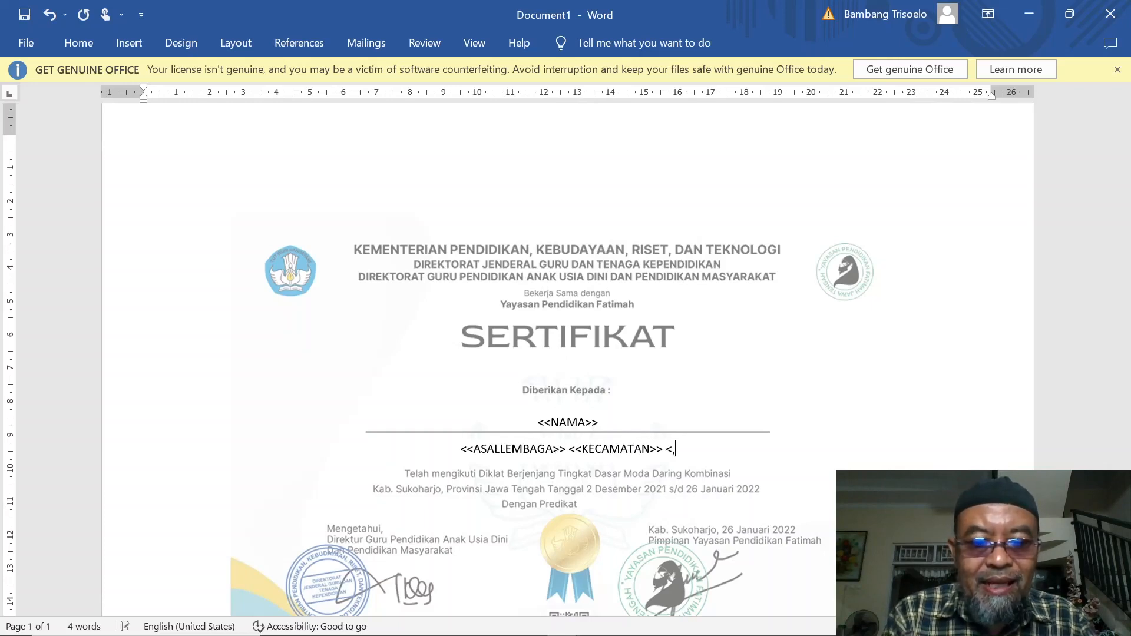
{"action": "key", "text": "BackSpace"}
{"action": "type", "text": "<"}
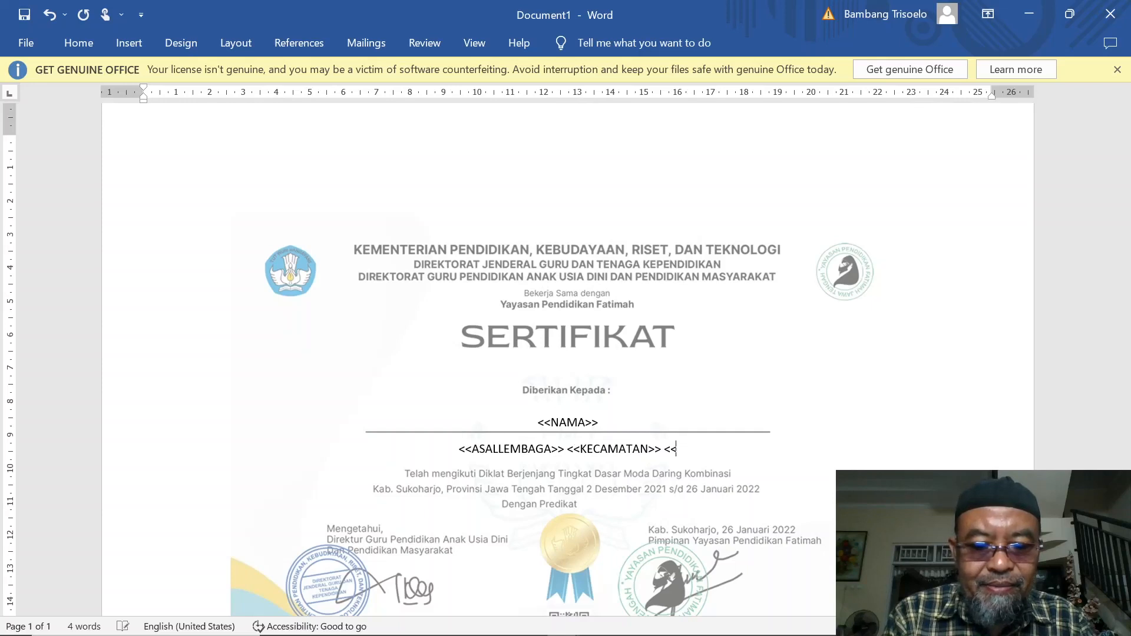
{"action": "type", "text": "KABUPATEN"}
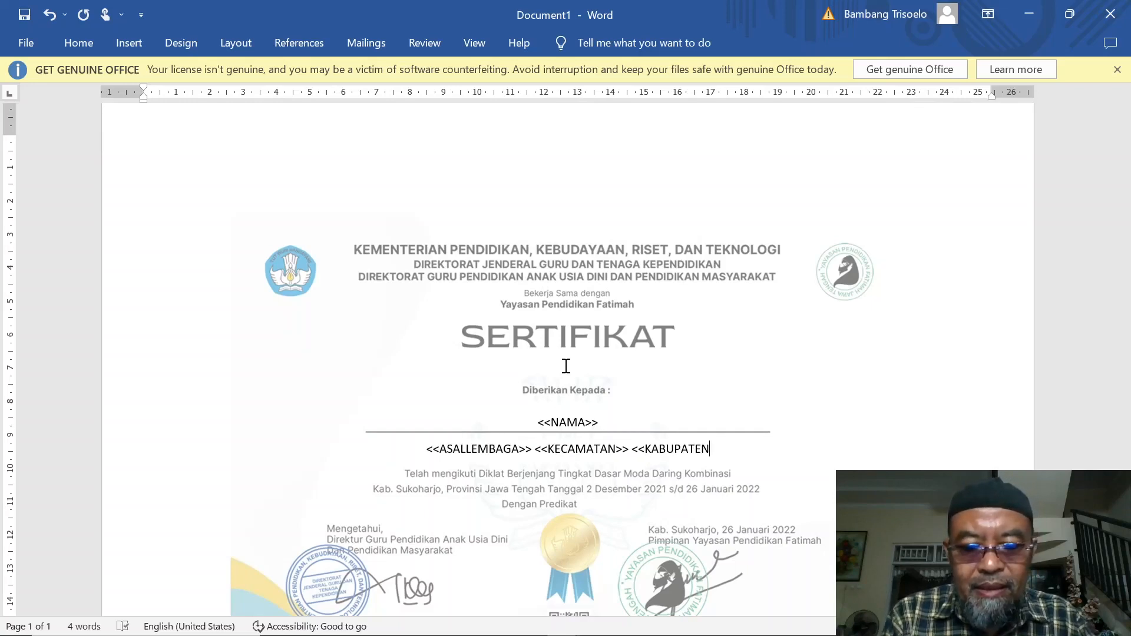
{"action": "type", "text": ">>"}
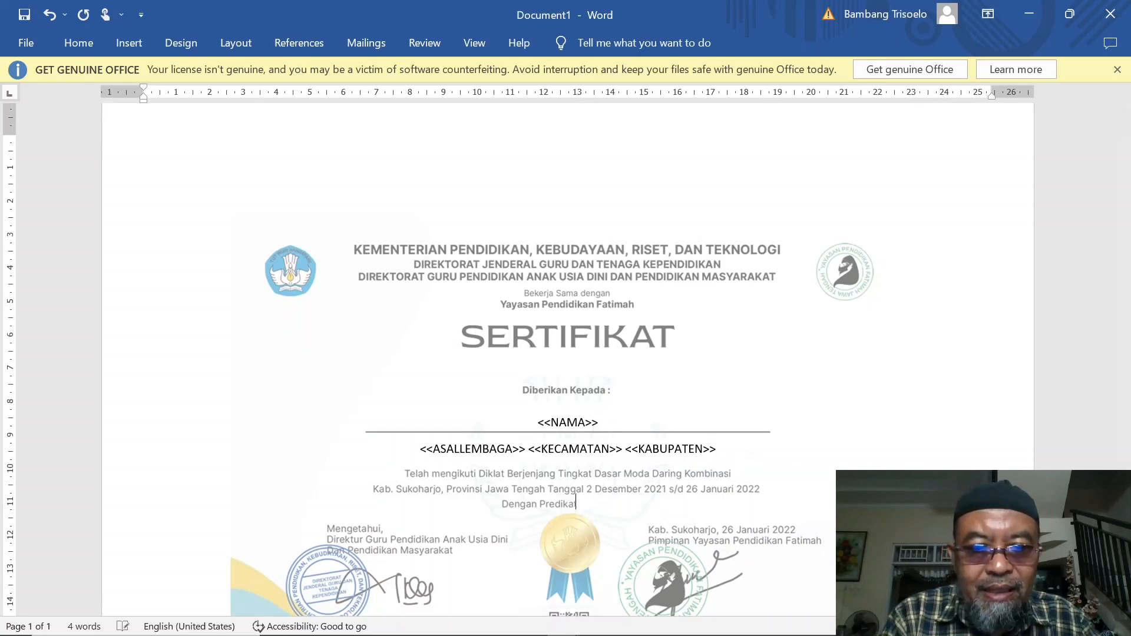
Enter the placeholder <<PREDIKAT>> in a left-aligned paragraph, positioned right after the text "Dengan Predikat".
{"action": "left_click", "coordinate": [580, 504]}
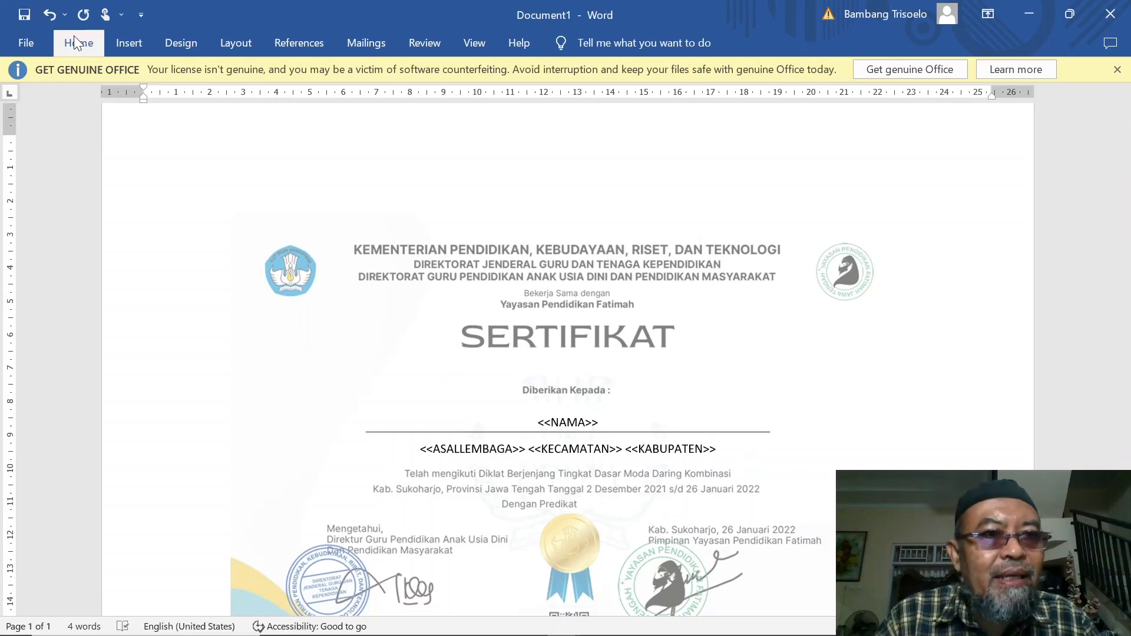
{"action": "left_click", "coordinate": [73, 35]}
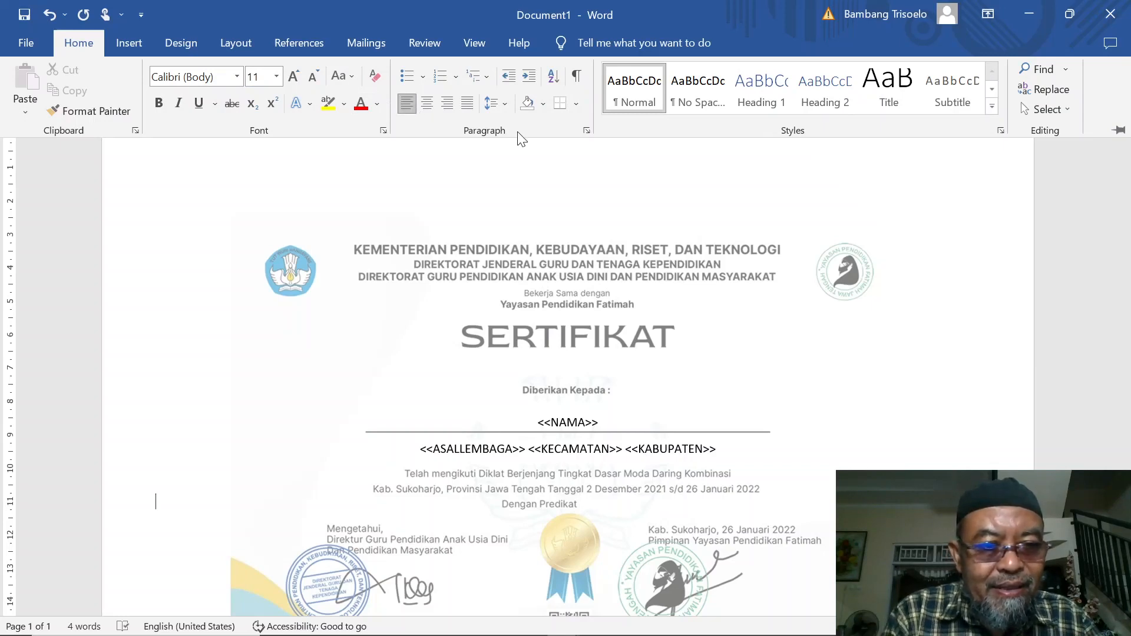
{"action": "left_click", "coordinate": [165, 500]}
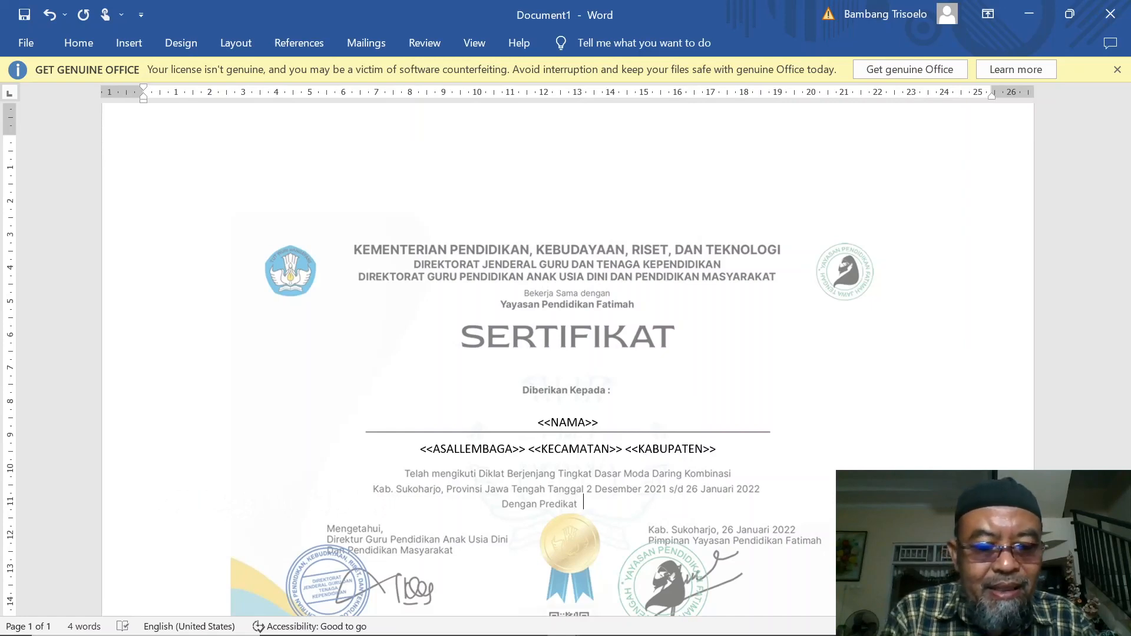
{"action": "type", "text": "PRE"}
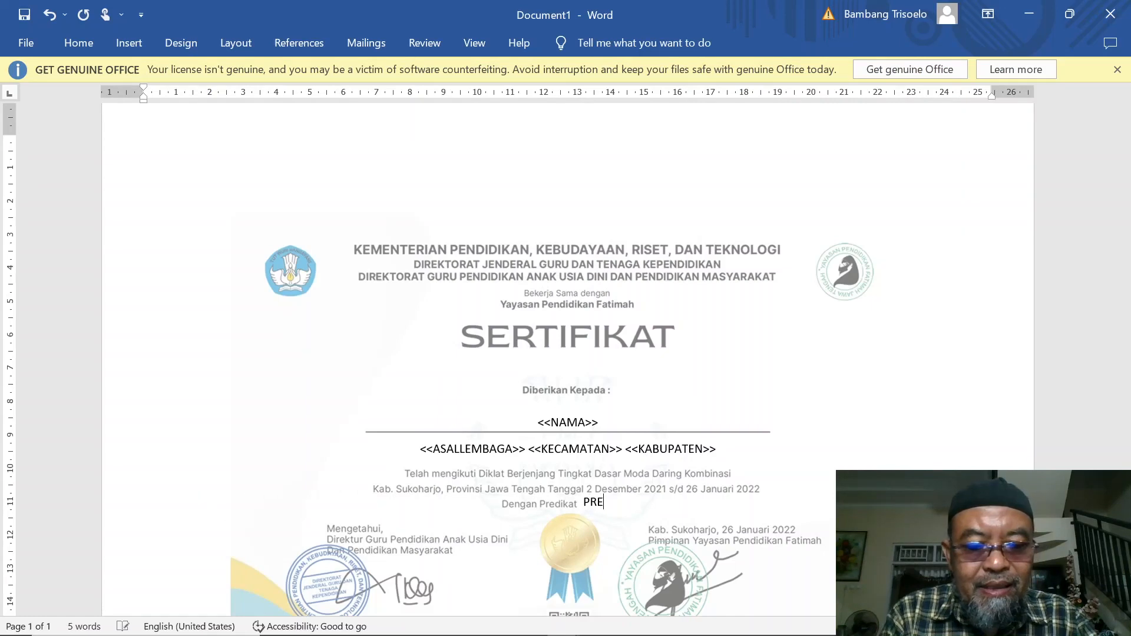
{"action": "type", "text": "DIKAT>>"}
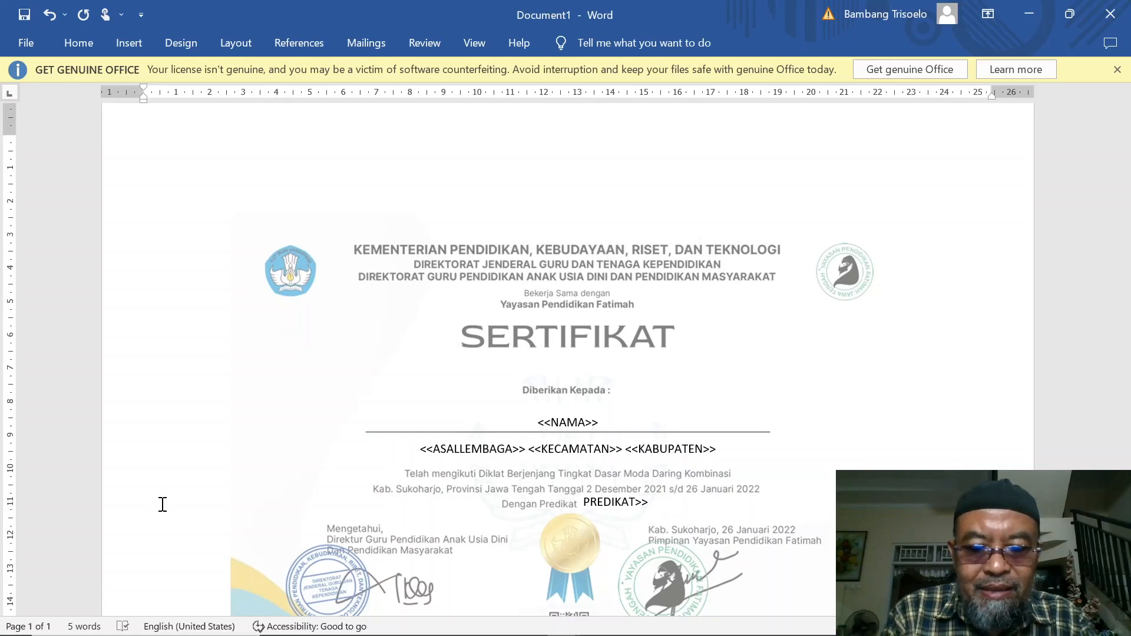
{"action": "key", "text": "Home"}
{"action": "type", "text": "<<"}
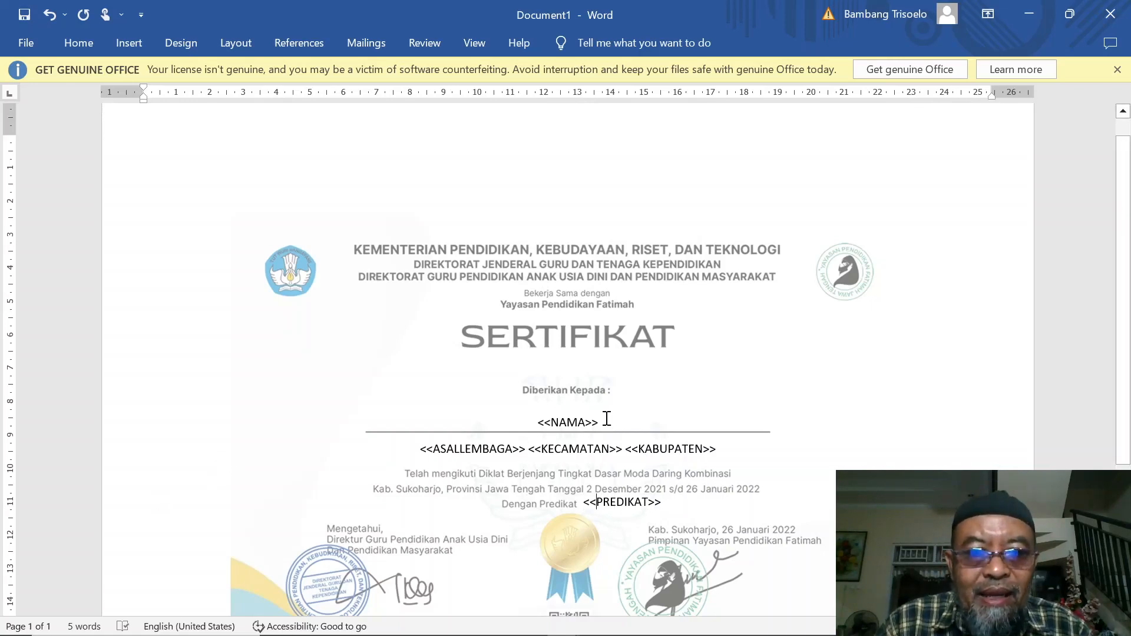
Format the <<NAMA>> placeholder in the standard blue font colour at size 18.
{"action": "left_click_drag", "start_coordinate": [607, 418], "coordinate": [539, 422]}
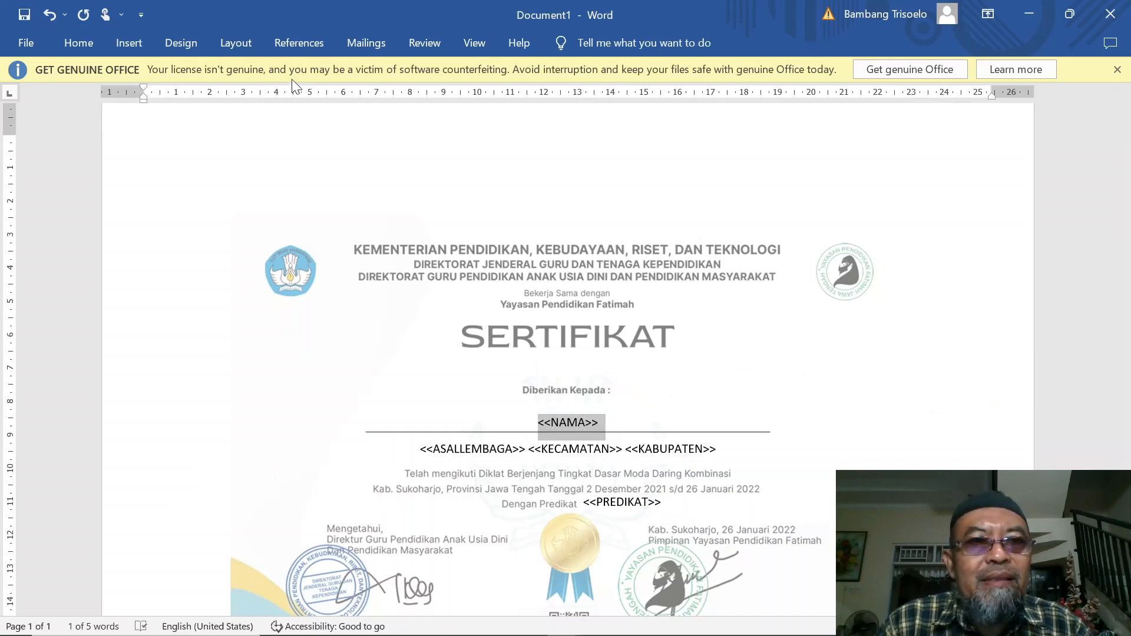
{"action": "left_click", "coordinate": [87, 45]}
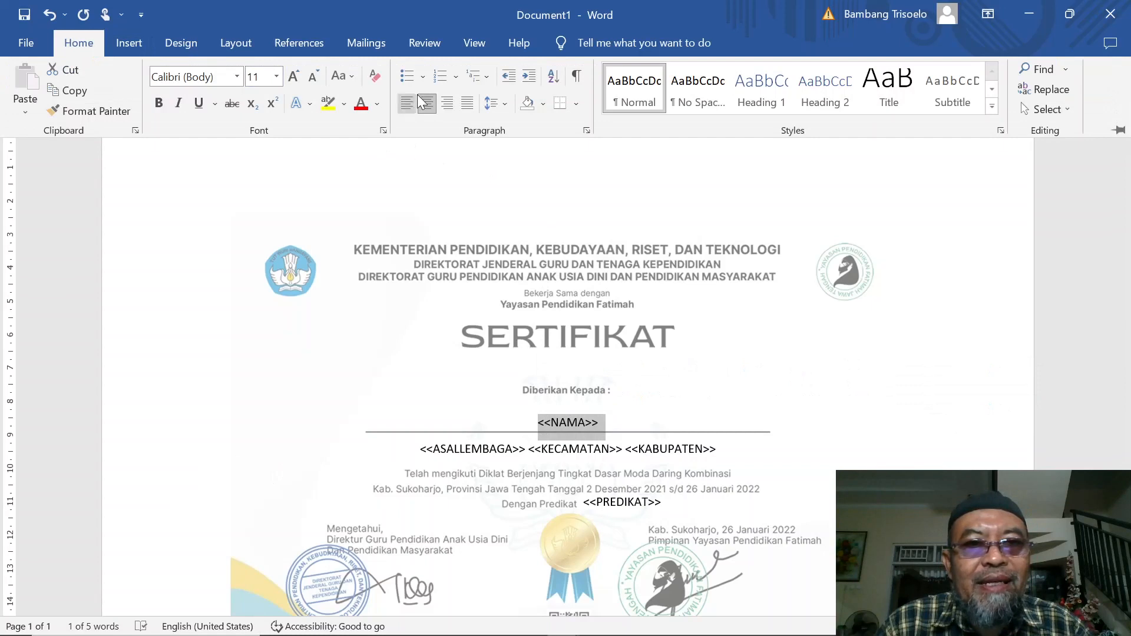
{"action": "left_click", "coordinate": [378, 105]}
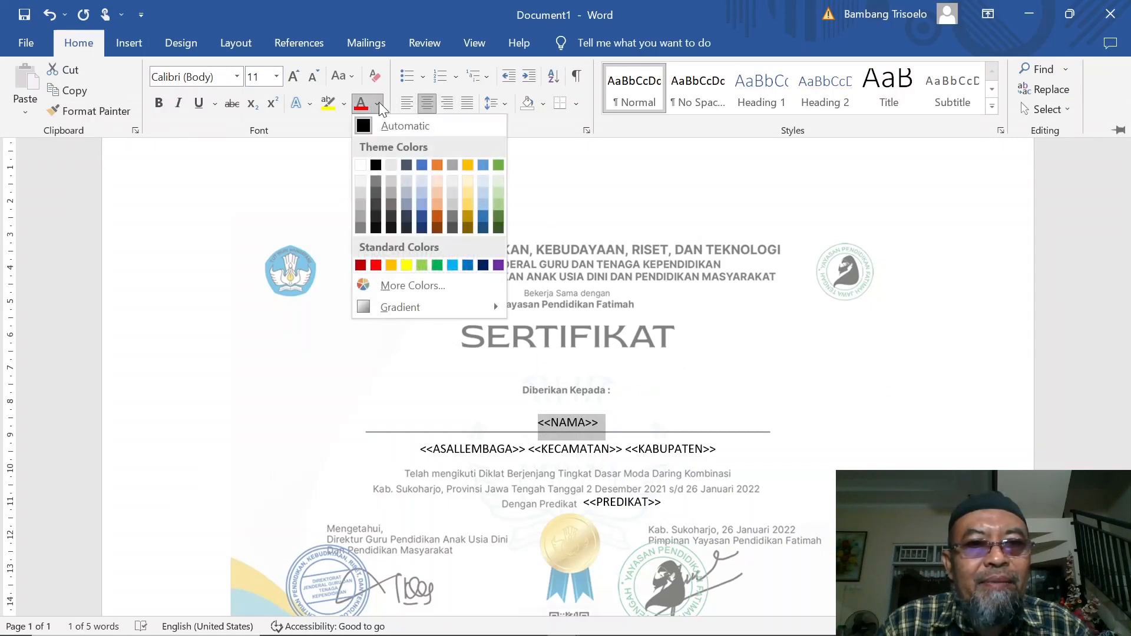
{"action": "left_click", "coordinate": [464, 263]}
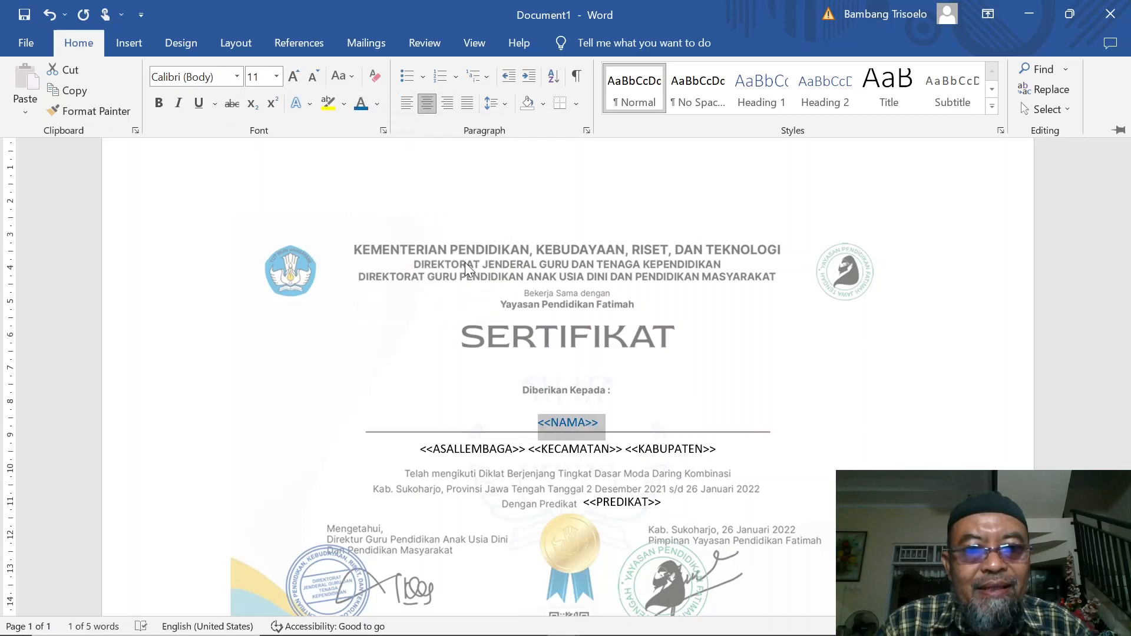
{"action": "left_click", "coordinate": [275, 78]}
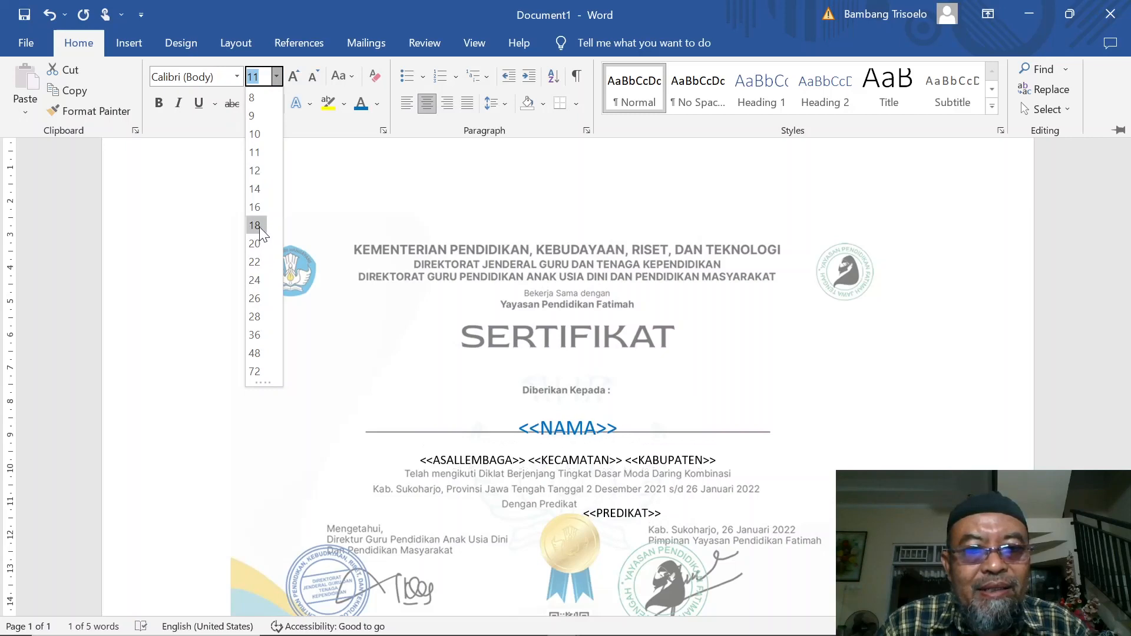
{"action": "left_click", "coordinate": [259, 226]}
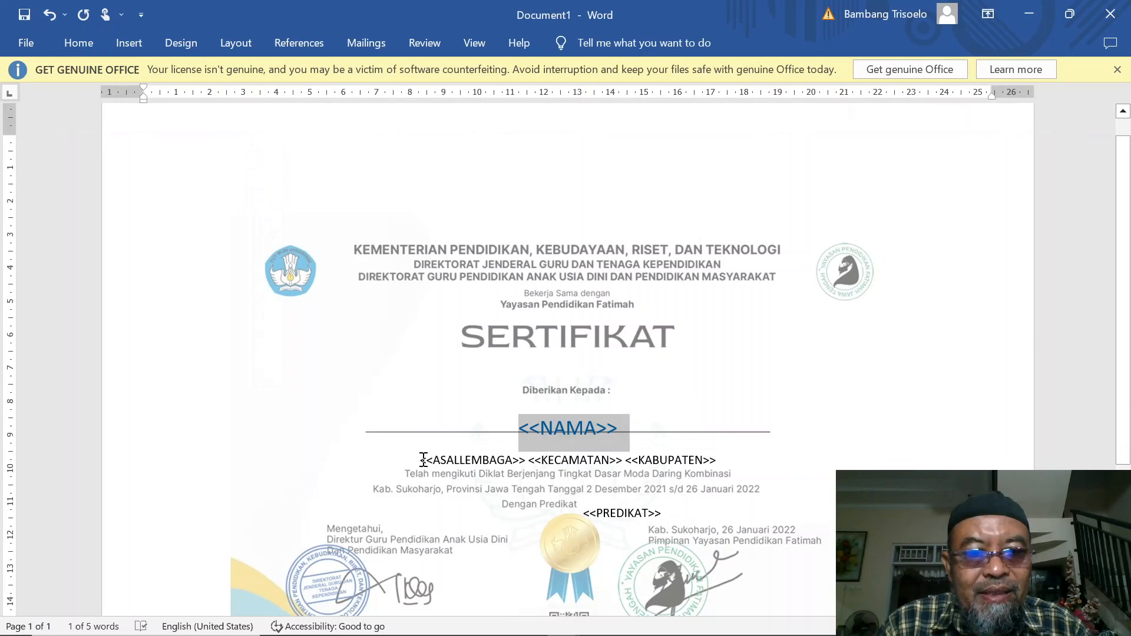
Apply the same blue font colour to the <<ASALLEMBAGA>> <<KECAMATAN>> <<KABUPATEN>> line and to <<PREDIKAT>>.
{"action": "left_click_drag", "start_coordinate": [421, 459], "coordinate": [720, 460]}
{"action": "left_click", "coordinate": [668, 429]}
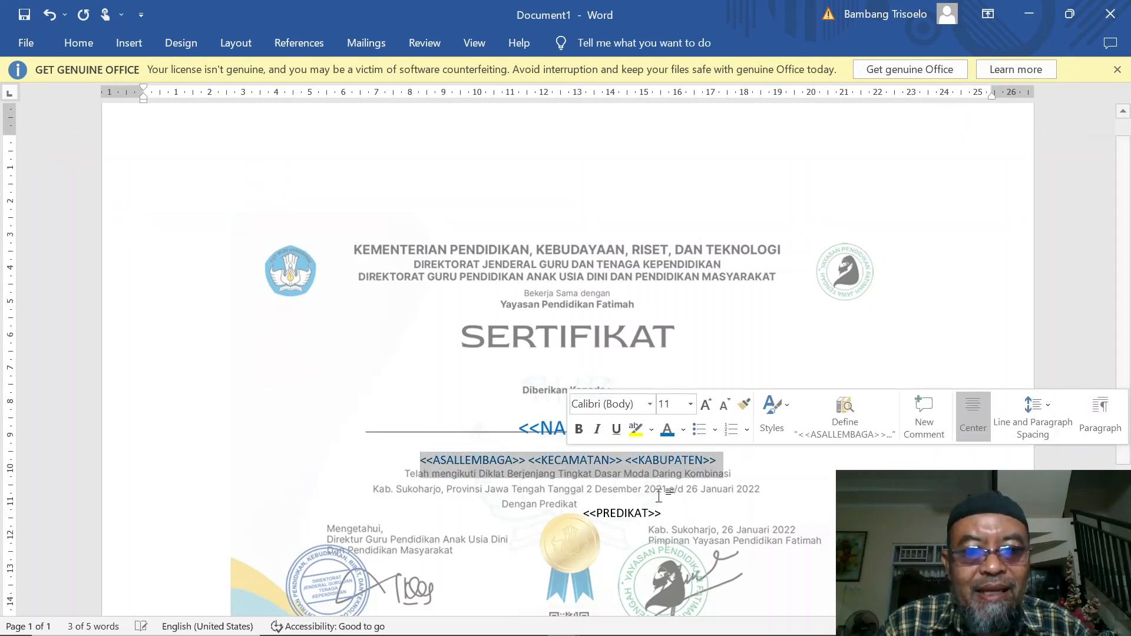
{"action": "left_click_drag", "start_coordinate": [668, 517], "coordinate": [586, 514]}
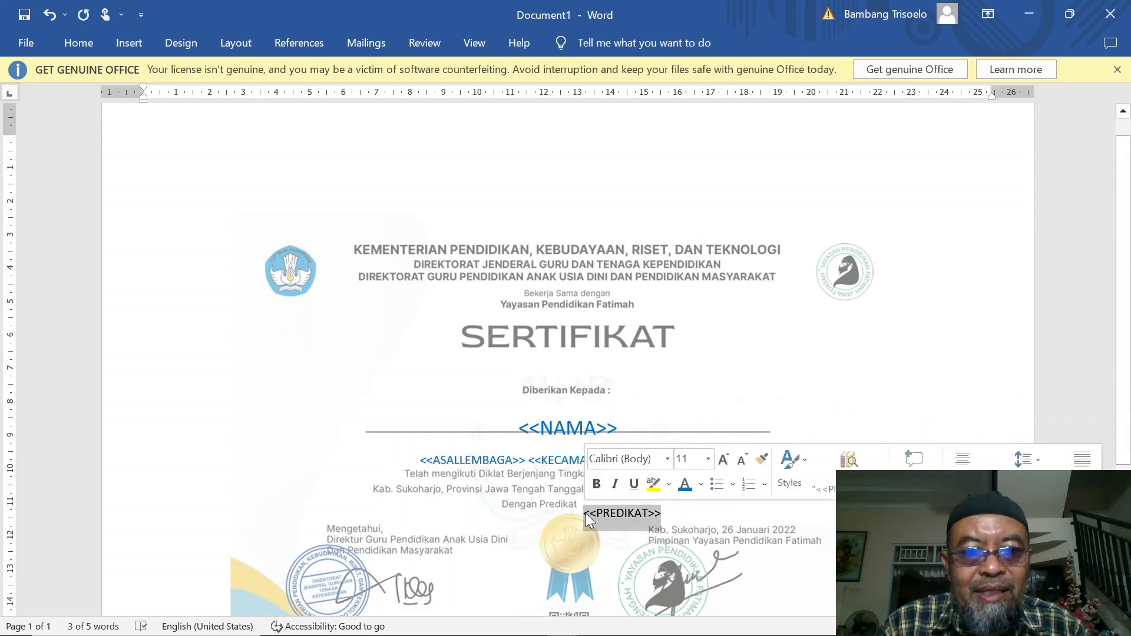
{"action": "left_click", "coordinate": [685, 484]}
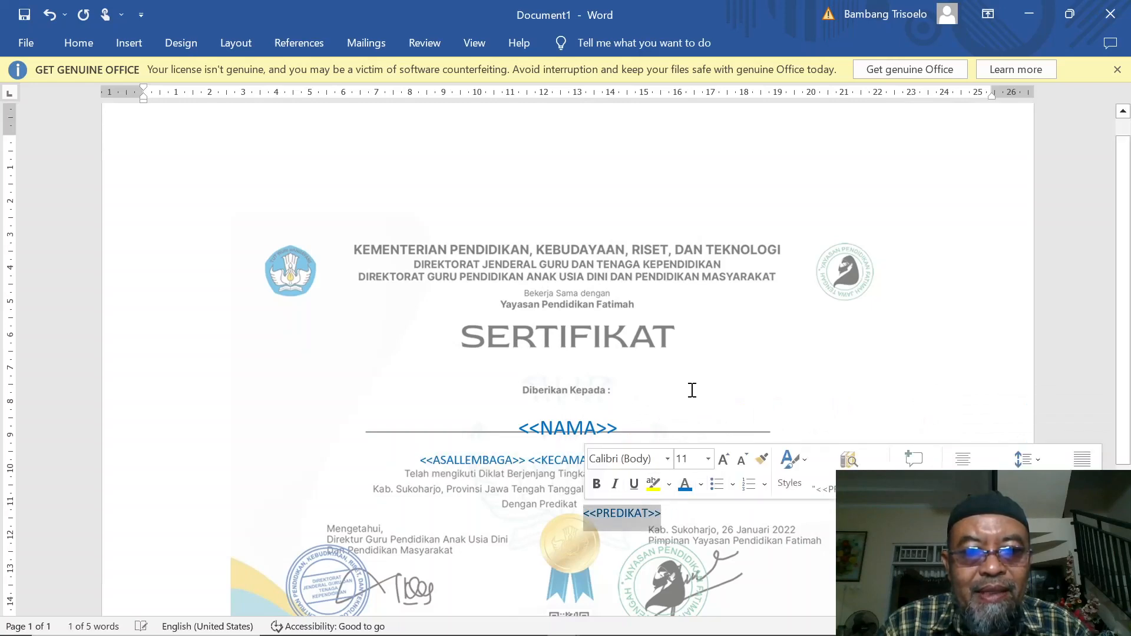
{"action": "left_click", "coordinate": [692, 389]}
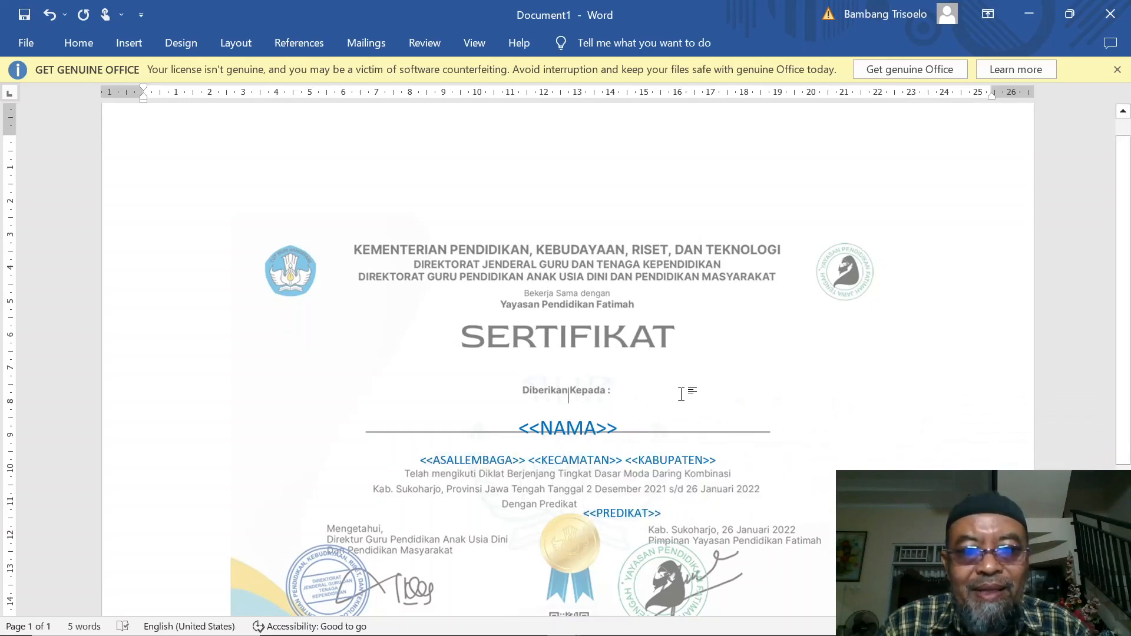
Set the line spacing of the <<NAMA>> paragraph to 1,0.
{"action": "left_click", "coordinate": [625, 419]}
{"action": "double_click", "coordinate": [613, 404]}
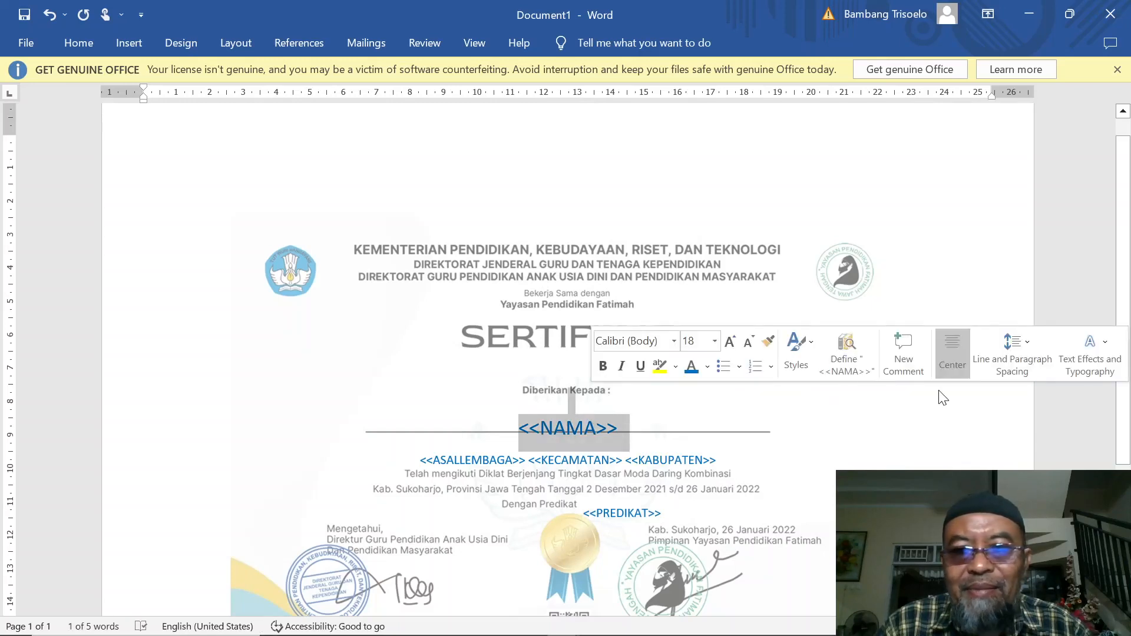
{"action": "left_click", "coordinate": [1018, 356]}
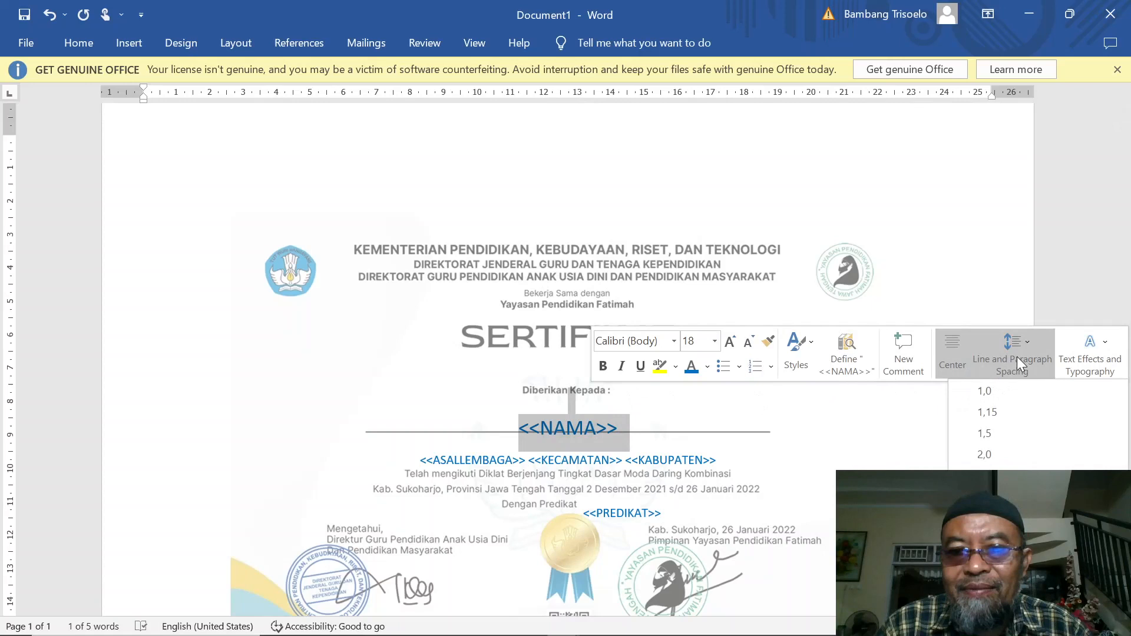
{"action": "left_click", "coordinate": [1002, 392]}
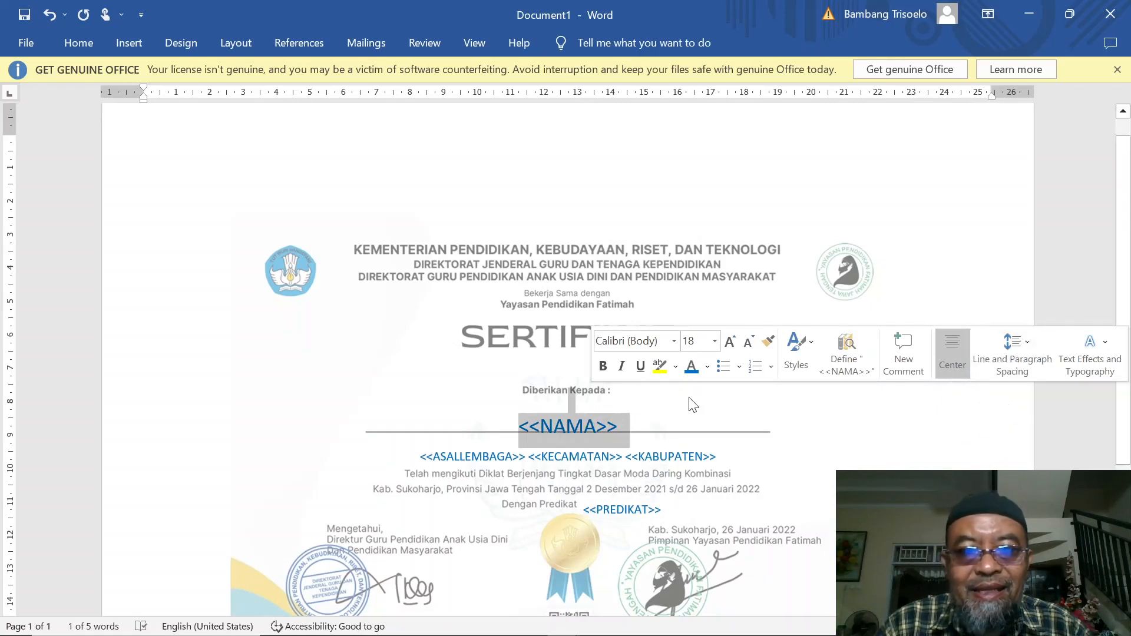
Delete the empty line directly above <<NAMA>> and set the line spacing of the blank paragraph beneath the SERTIFIKAT title to 2,5.
{"action": "left_click", "coordinate": [649, 394]}
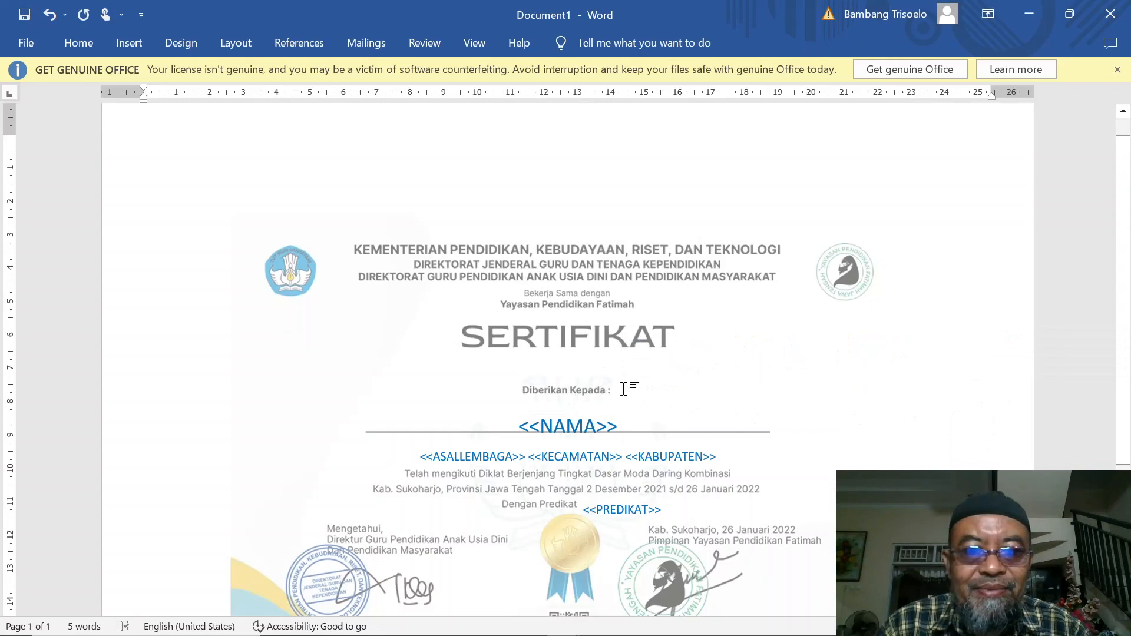
{"action": "key", "text": "BackSpace"}
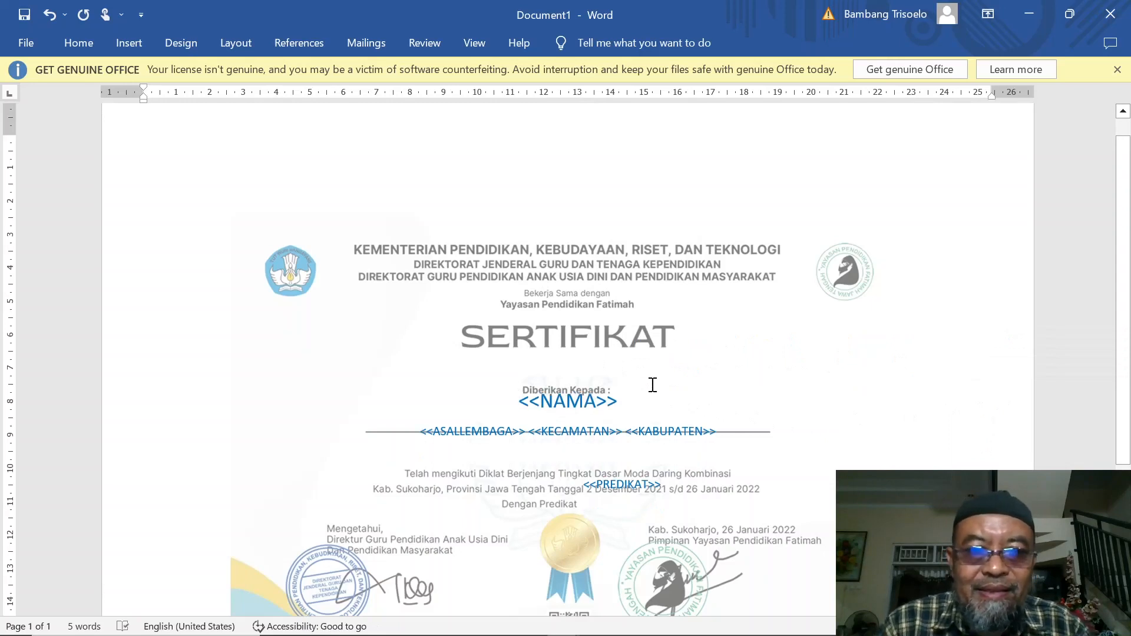
{"action": "double_click", "coordinate": [649, 357]}
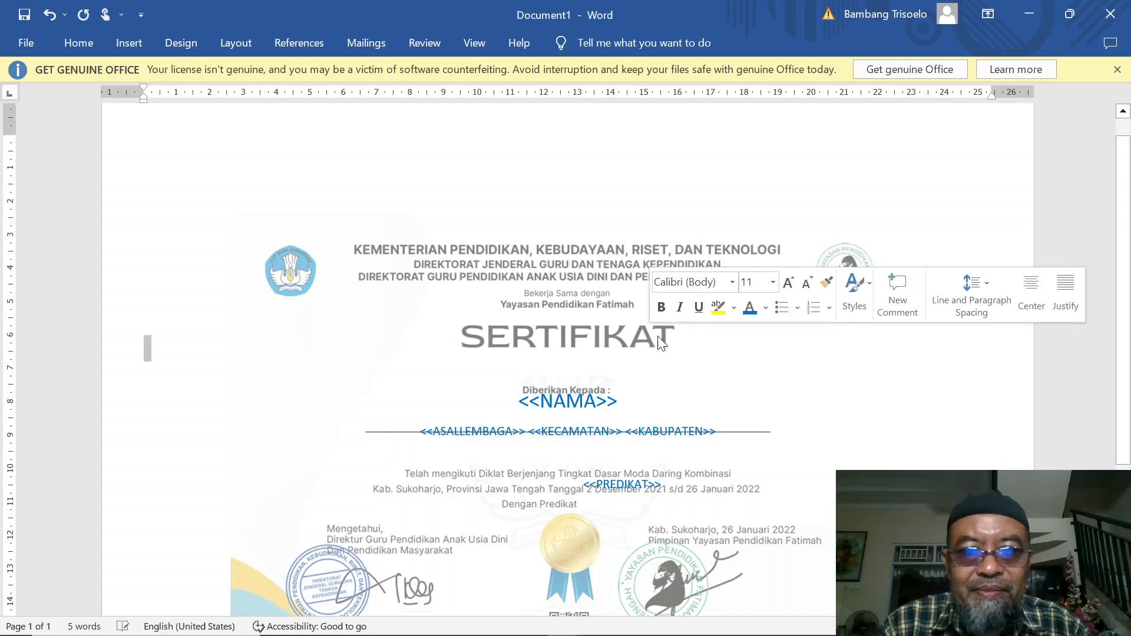
{"action": "left_click", "coordinate": [970, 300]}
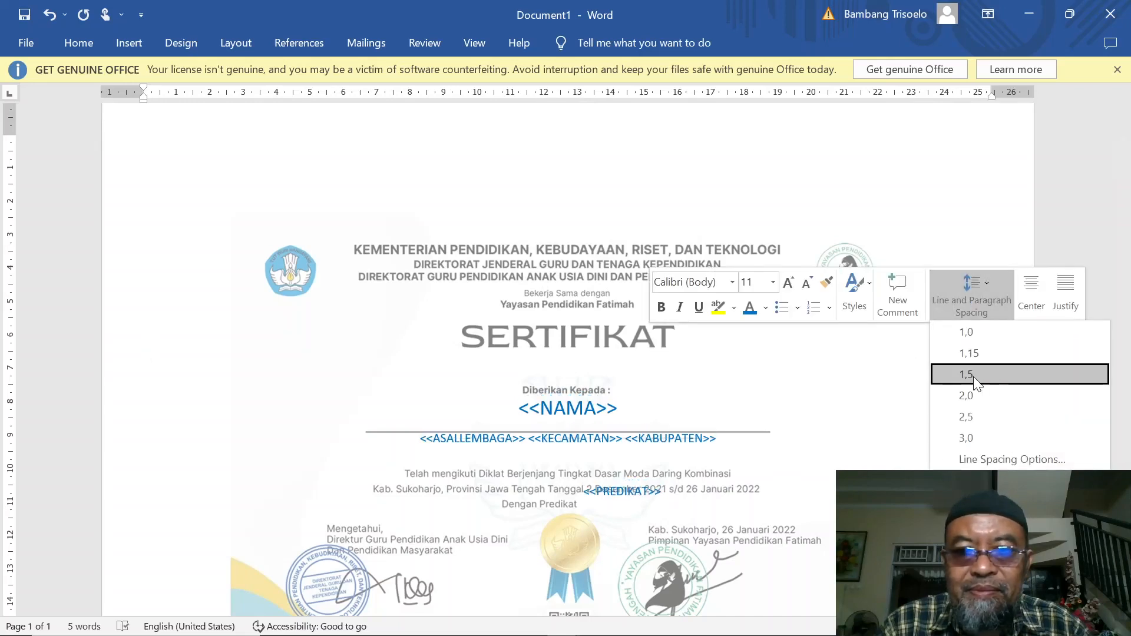
{"action": "left_click", "coordinate": [974, 411]}
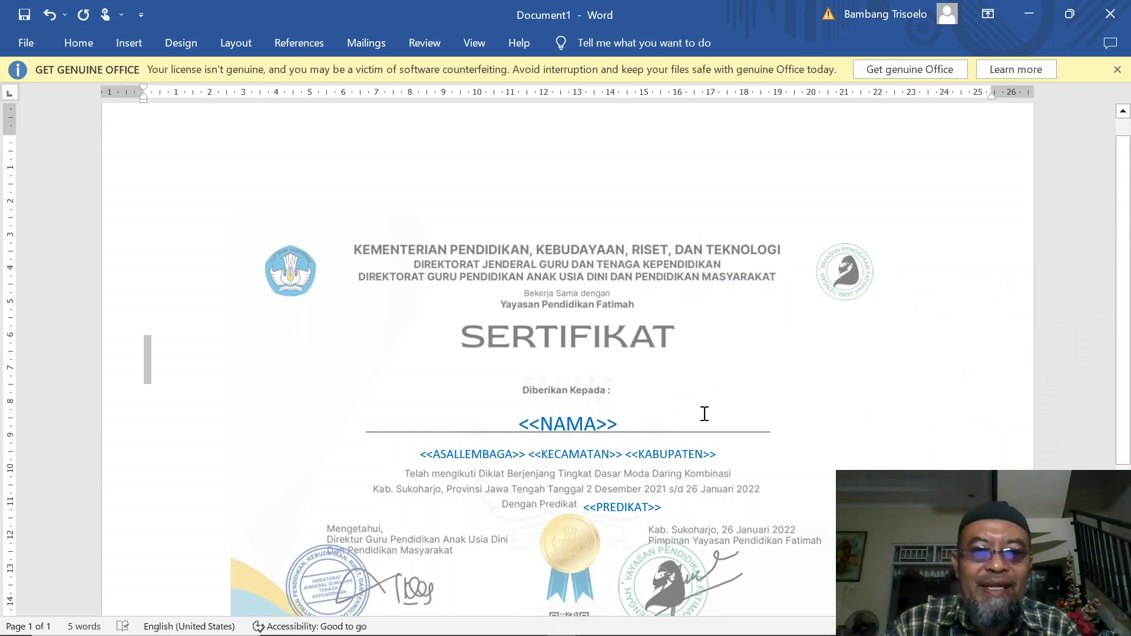
Set the font size of the <<ASALLEMBAGA>> <<KECAMATAN>> <<KABUPATEN>> line and of <<PREDIKAT>> to 12.
{"action": "left_click_drag", "start_coordinate": [720, 455], "coordinate": [431, 457]}
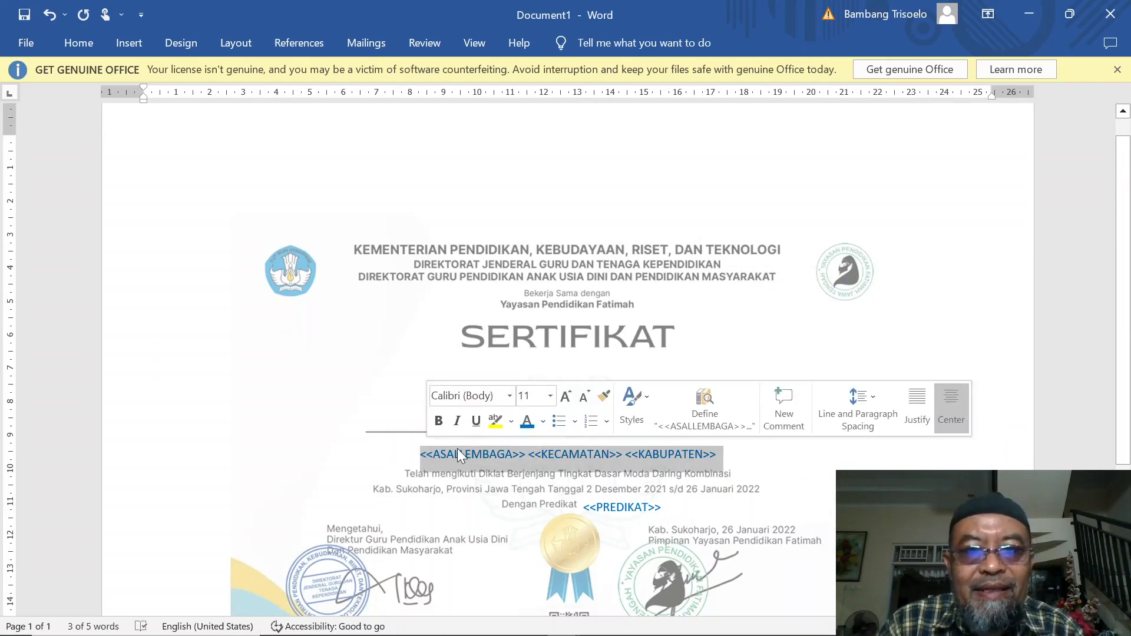
{"action": "left_click", "coordinate": [550, 396]}
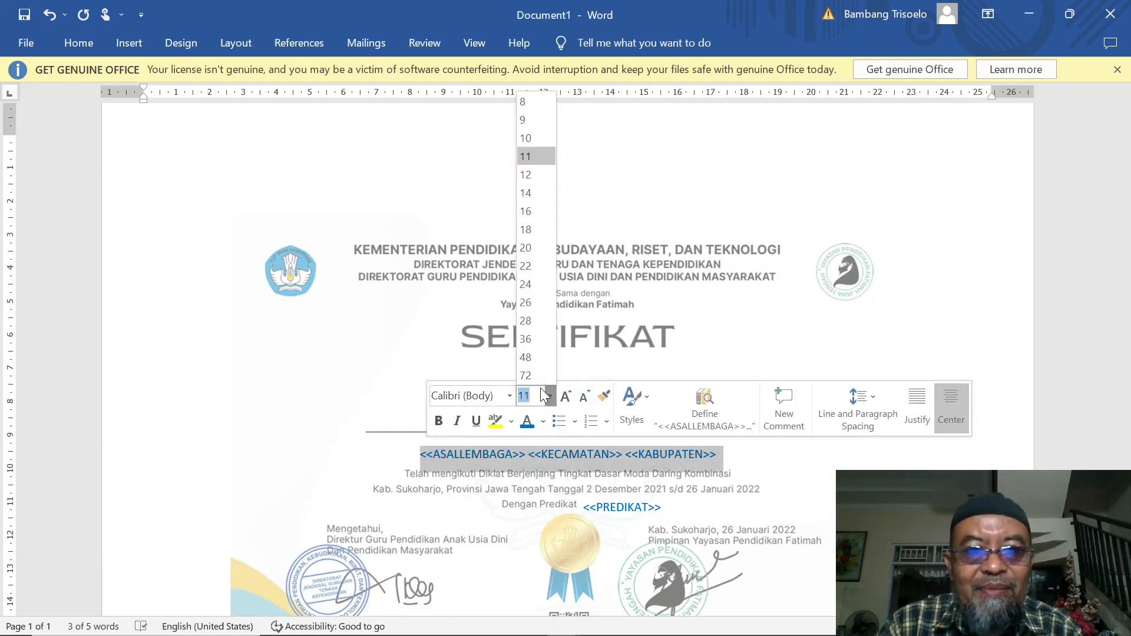
{"action": "left_click", "coordinate": [528, 178]}
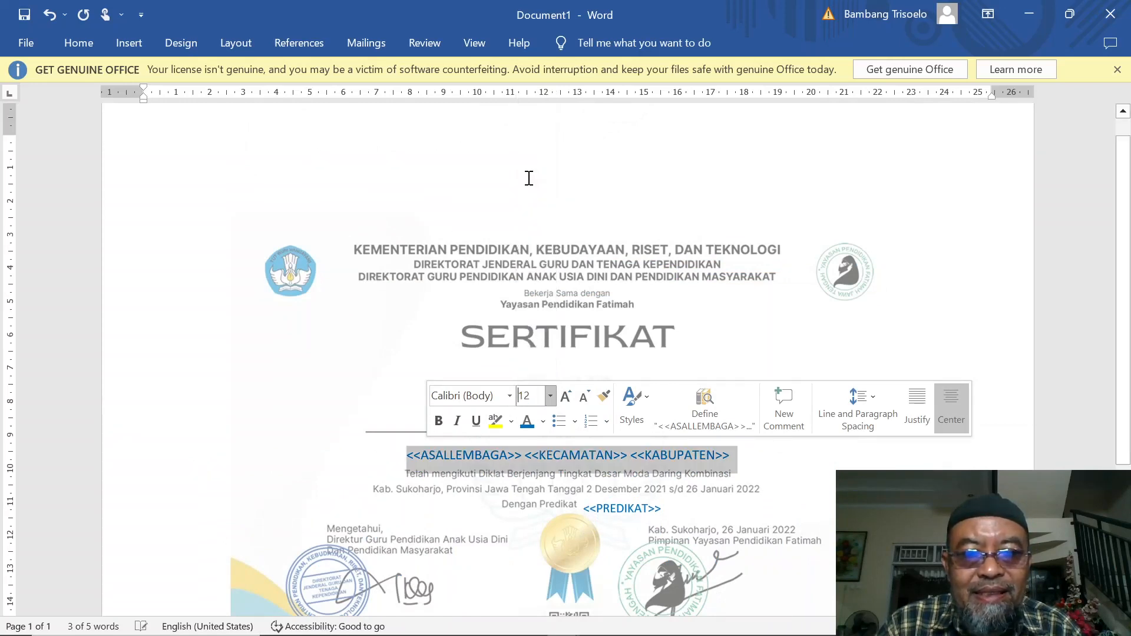
{"action": "left_click", "coordinate": [656, 511]}
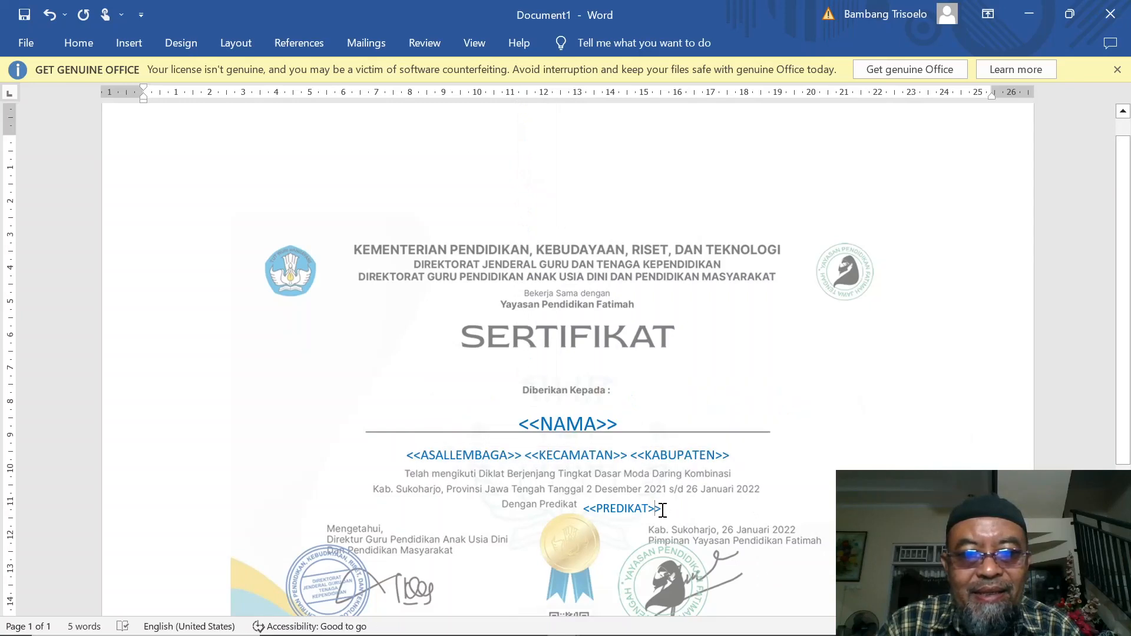
{"action": "left_click_drag", "start_coordinate": [661, 510], "coordinate": [592, 511]}
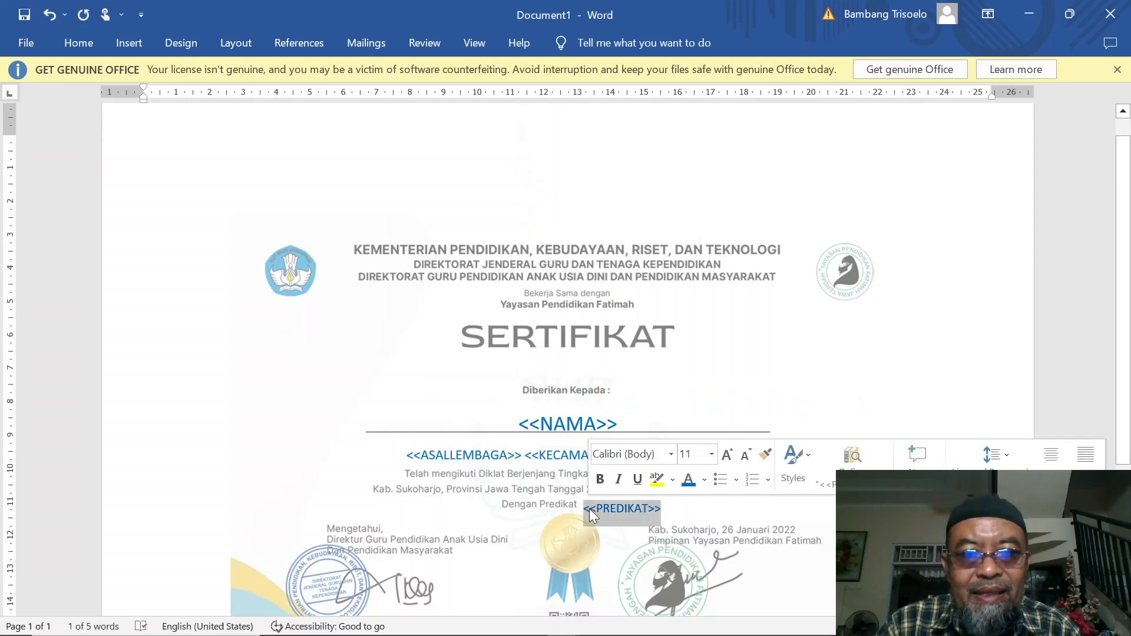
{"action": "left_click", "coordinate": [713, 454]}
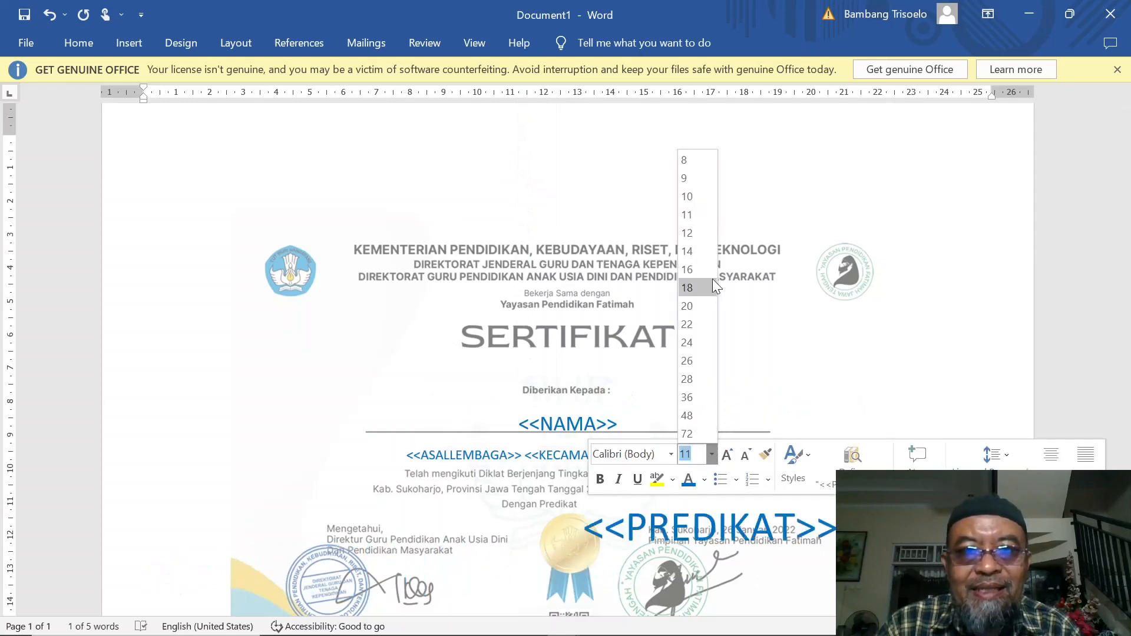
{"action": "left_click", "coordinate": [689, 233]}
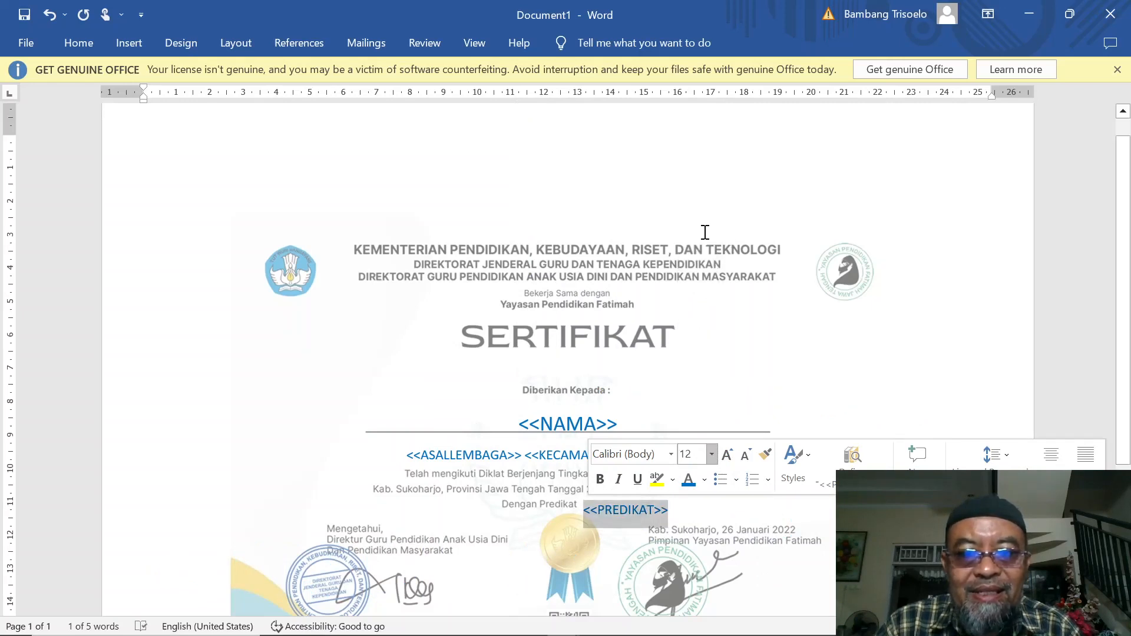
{"action": "left_click", "coordinate": [847, 548]}
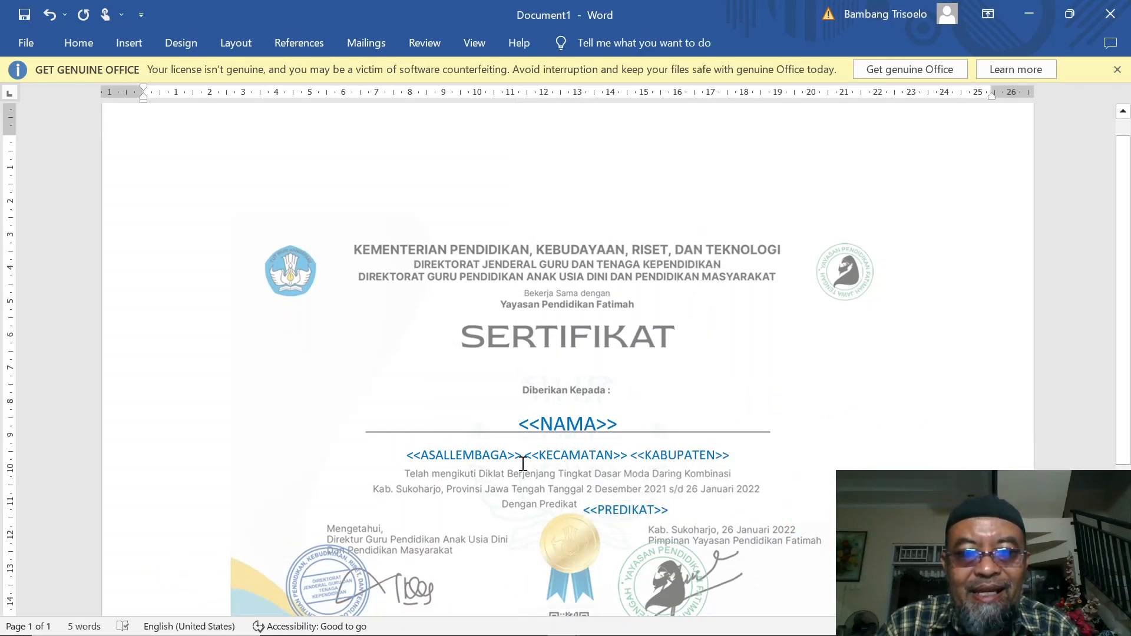
Start saving the document as a new file and choose the YSKK folder inside Documents as the location.
{"action": "left_click", "coordinate": [31, 46]}
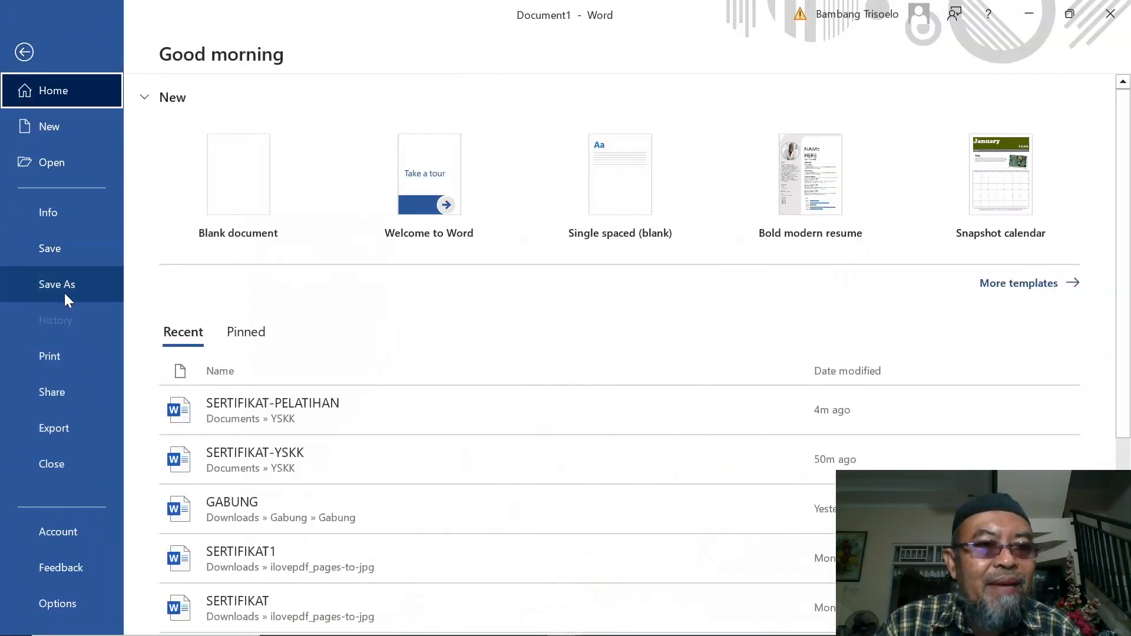
{"action": "left_click", "coordinate": [63, 290]}
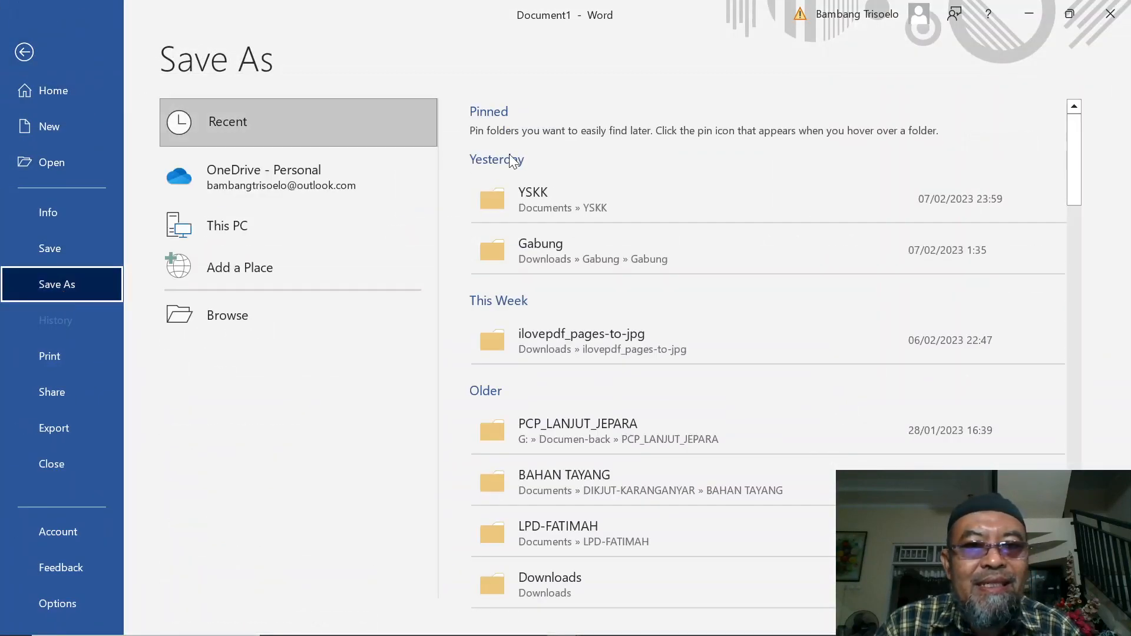
{"action": "left_click", "coordinate": [282, 316]}
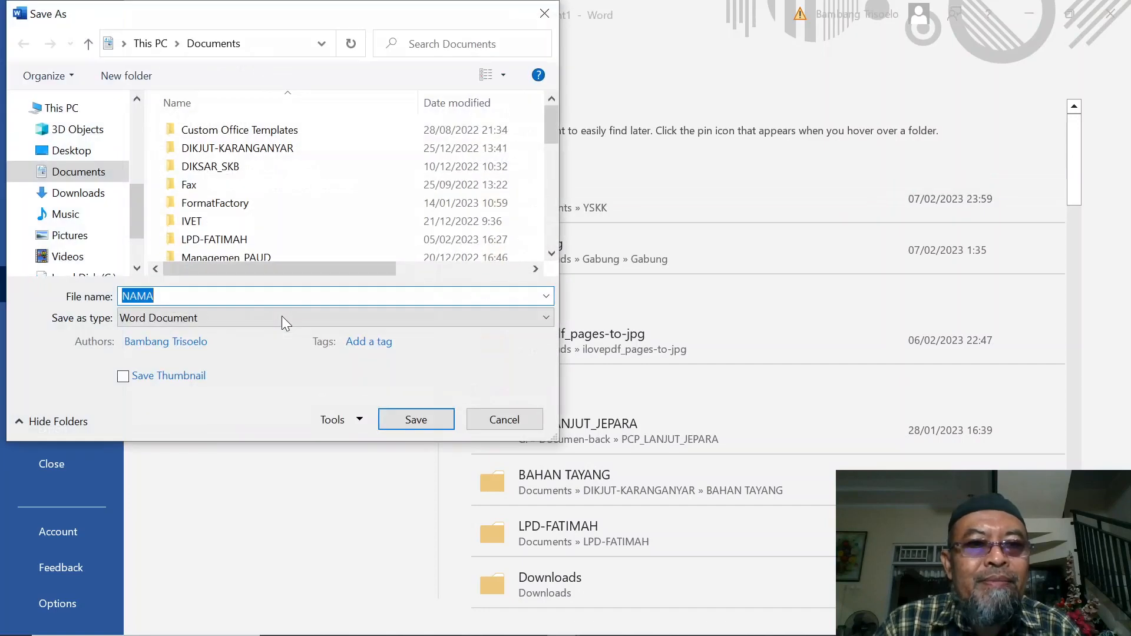
{"action": "scroll", "coordinate": [209, 218], "scroll_direction": "down", "scroll_amount": 5}
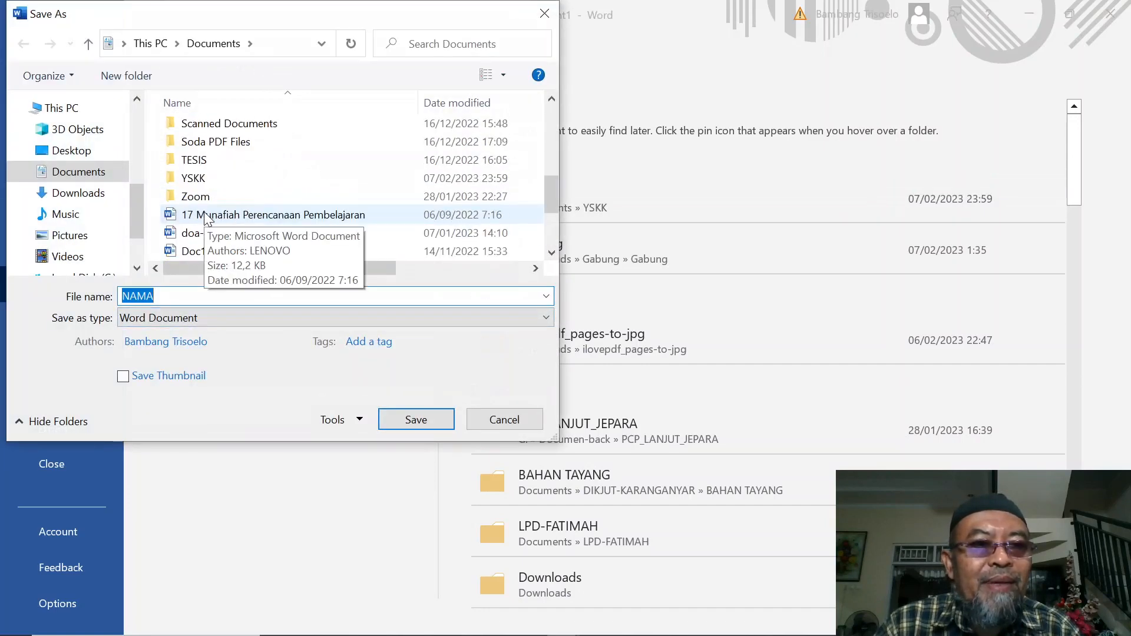
{"action": "double_click", "coordinate": [200, 179]}
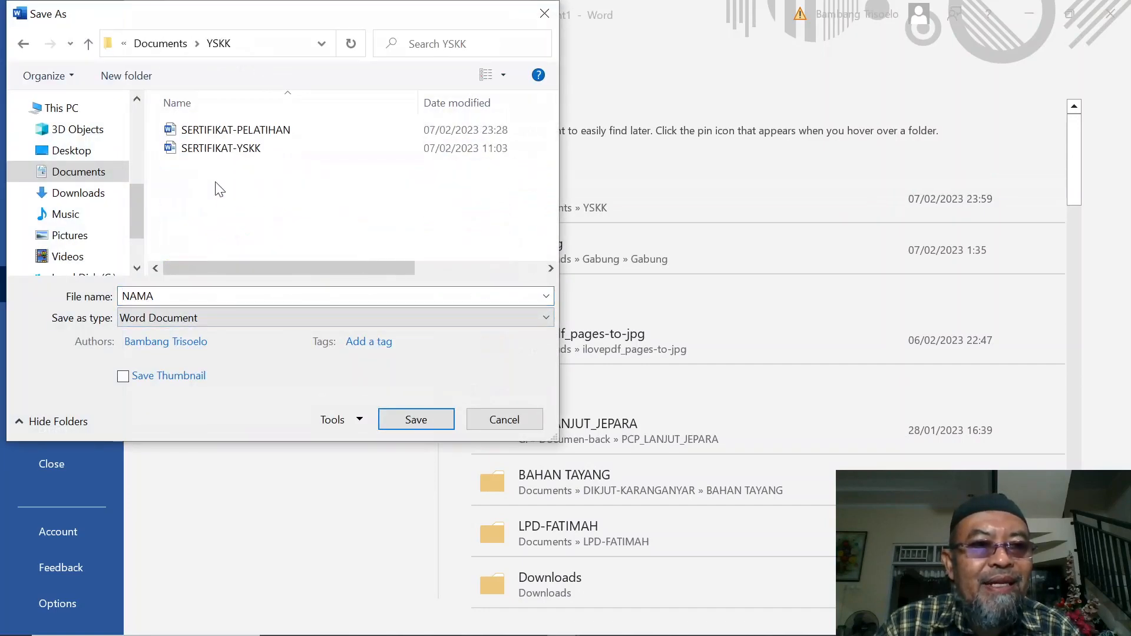
Name the file TEMPLATE-SERTIFIKAT and save it as a Word Document in the YSKK folder.
{"action": "double_click", "coordinate": [182, 296]}
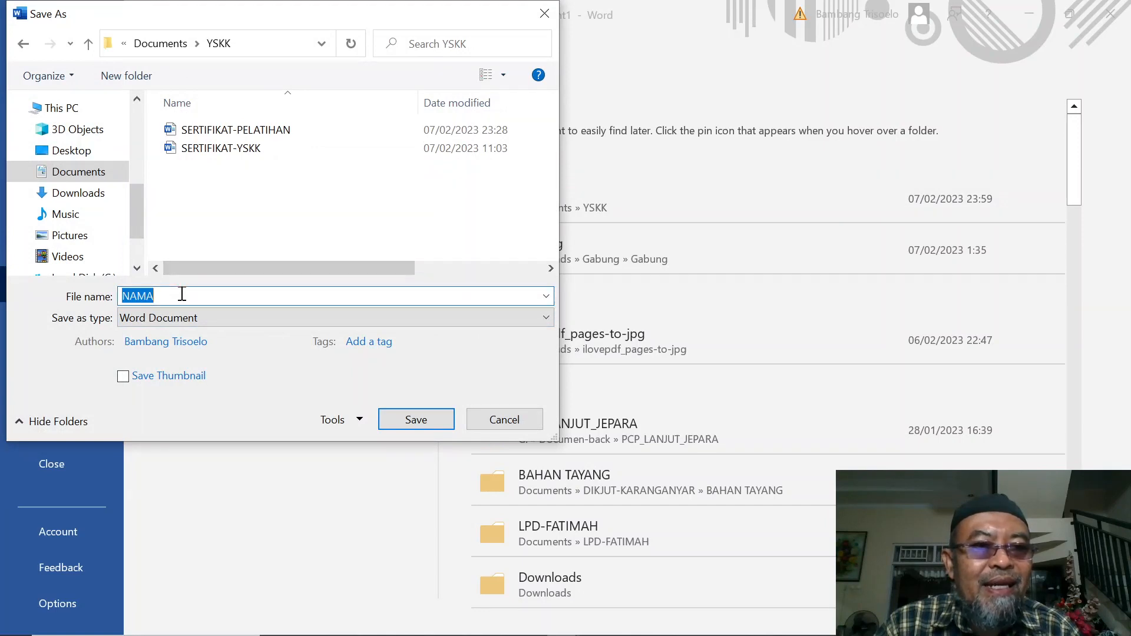
{"action": "left_click", "coordinate": [182, 294]}
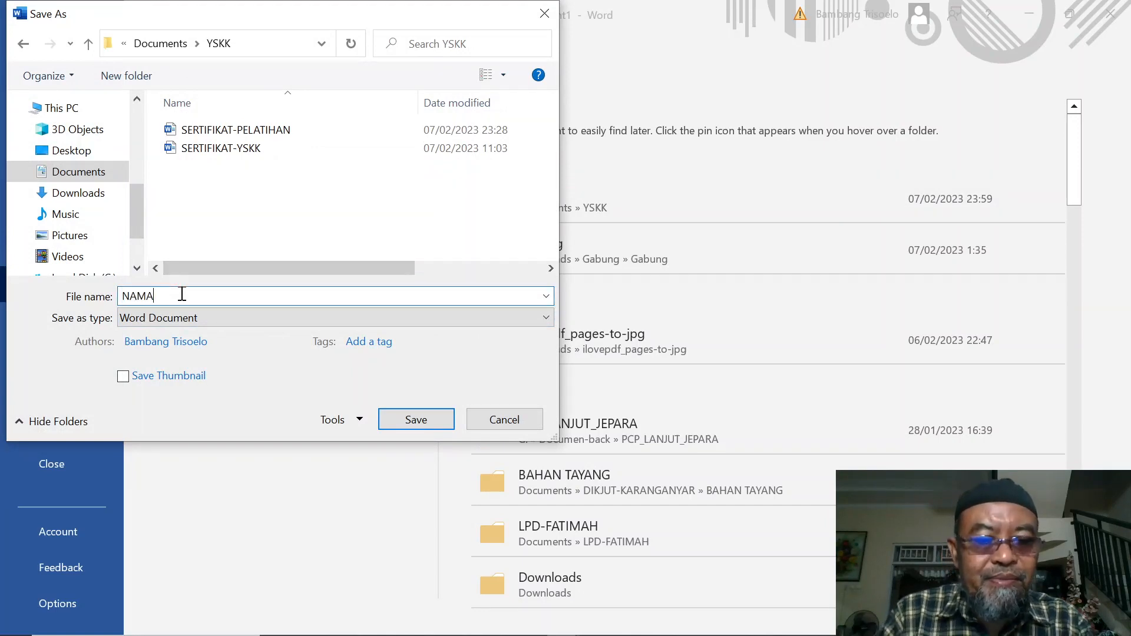
{"action": "key", "text": "BackSpace"}
{"action": "key", "text": "BackSpace"}
{"action": "key", "text": "BackSpace"}
{"action": "key", "text": "BackSpace"}
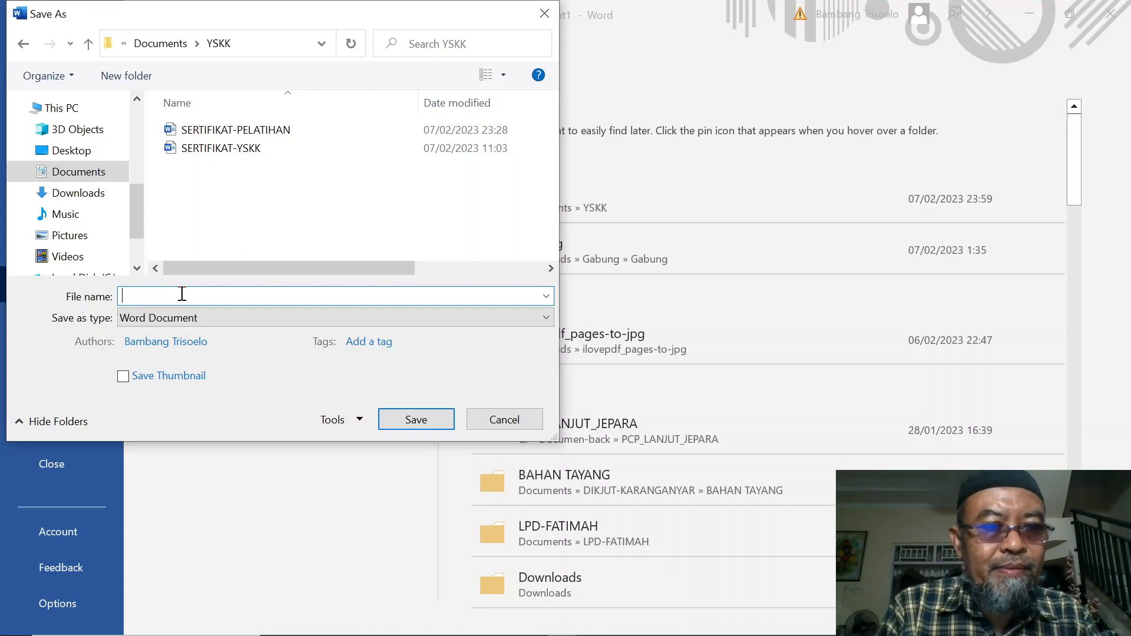
{"action": "type", "text": "TEMPLATE"}
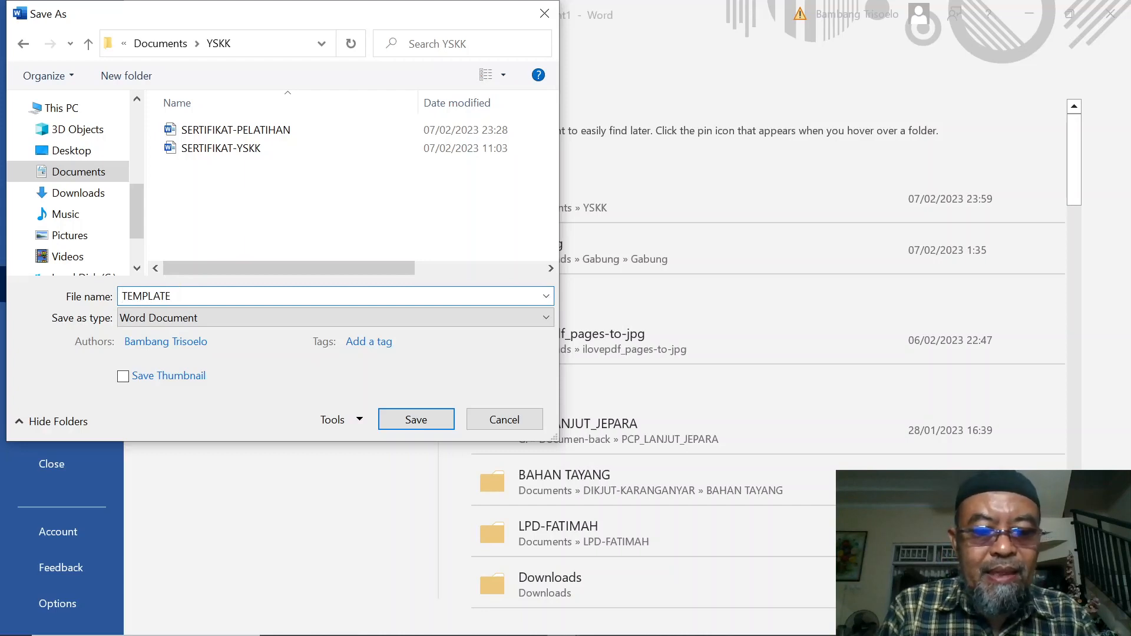
{"action": "type", "text": "-SERT"}
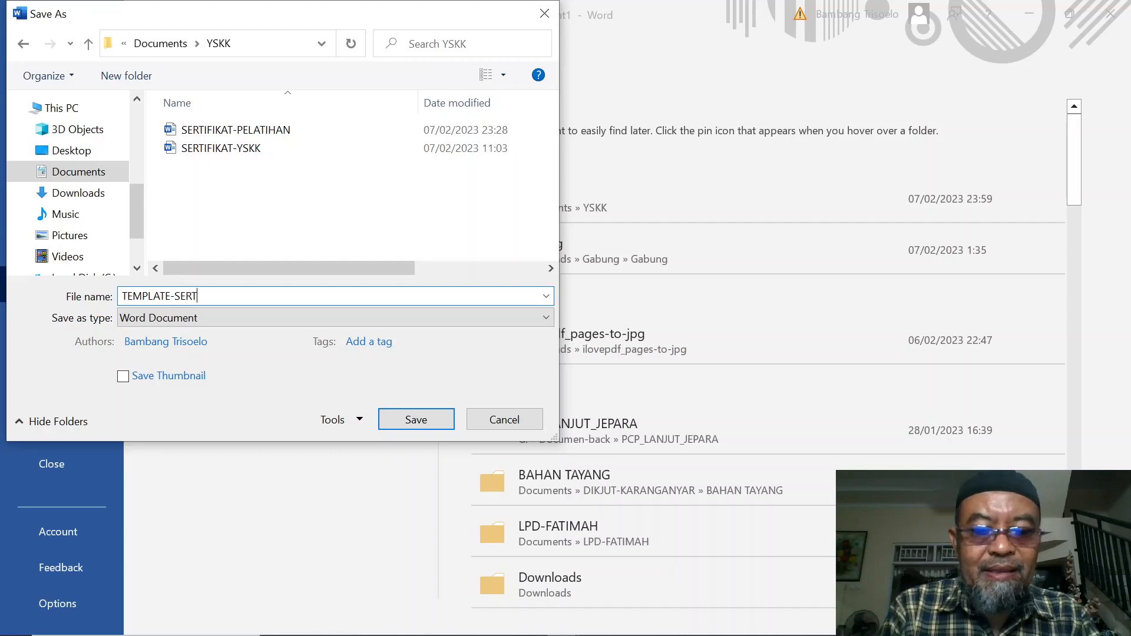
{"action": "type", "text": "IFIKAT"}
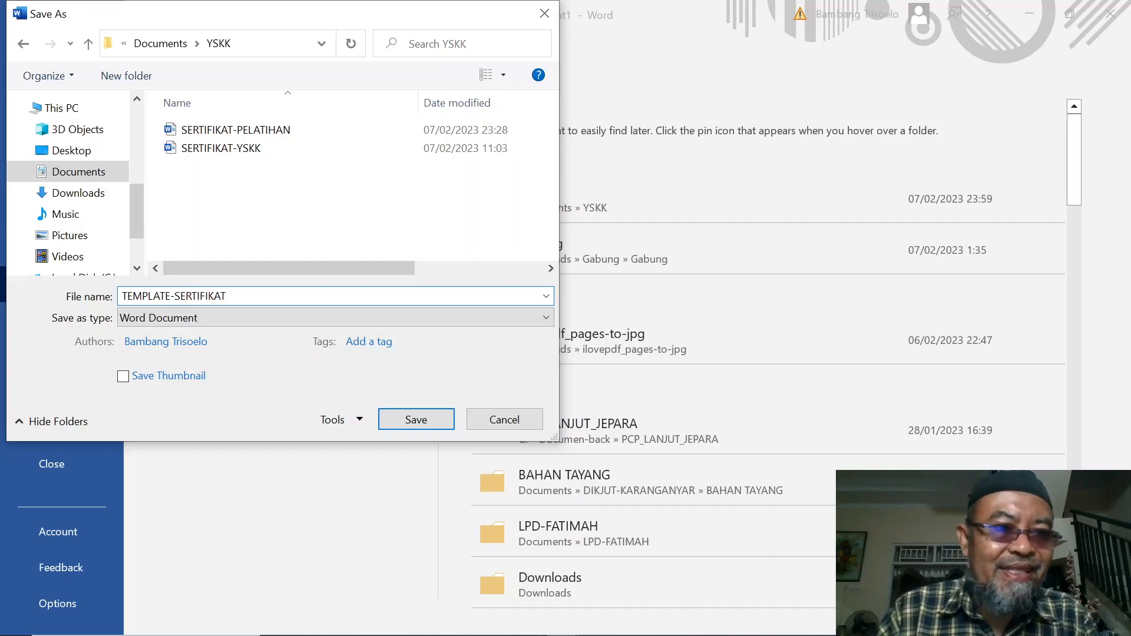
{"action": "left_click", "coordinate": [404, 416]}
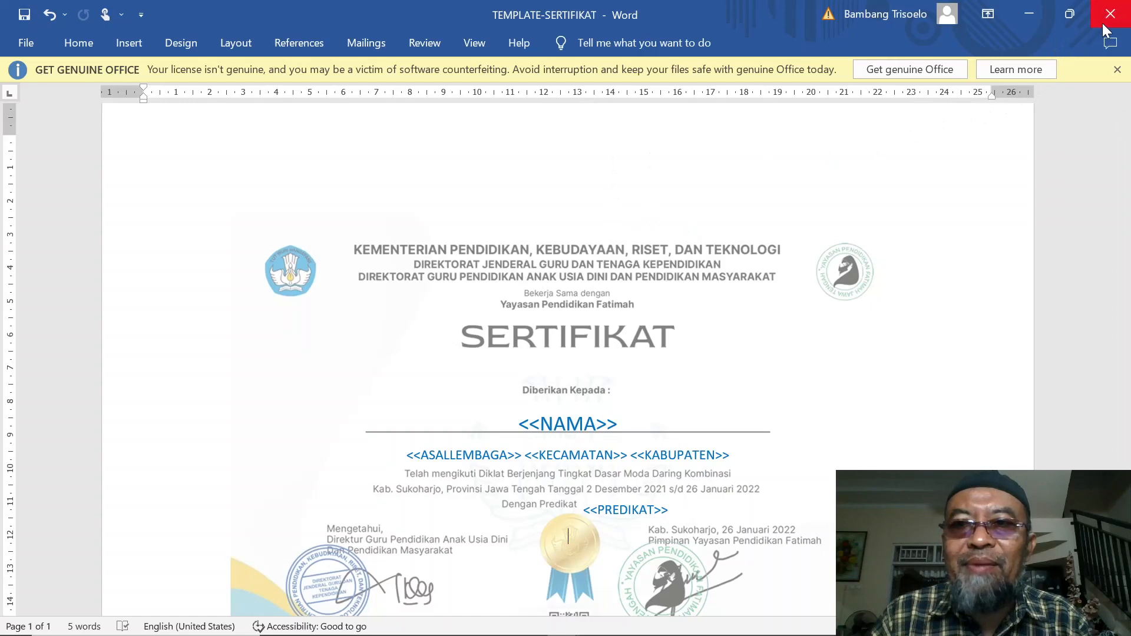
Look over the whole saved certificate page and close the document.
{"action": "scroll", "coordinate": [860, 304], "scroll_direction": "down", "scroll_amount": 2}
{"action": "scroll", "coordinate": [859, 305], "scroll_direction": "down", "scroll_amount": 2}
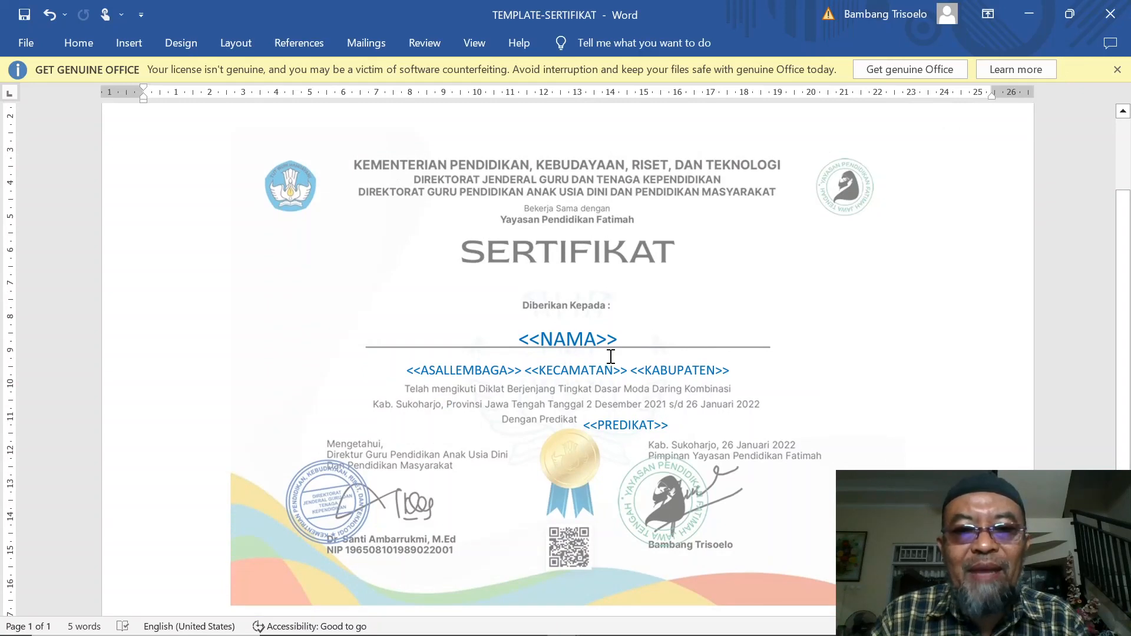
{"action": "scroll", "coordinate": [685, 420], "scroll_direction": "up", "scroll_amount": 5}
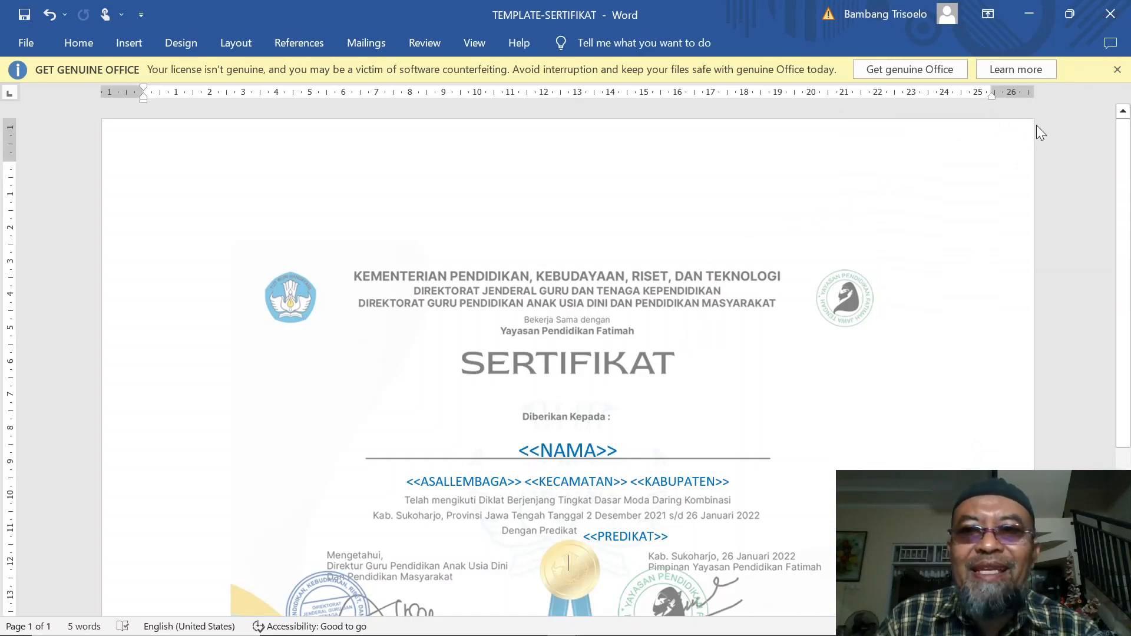
{"action": "left_click", "coordinate": [1110, 22]}
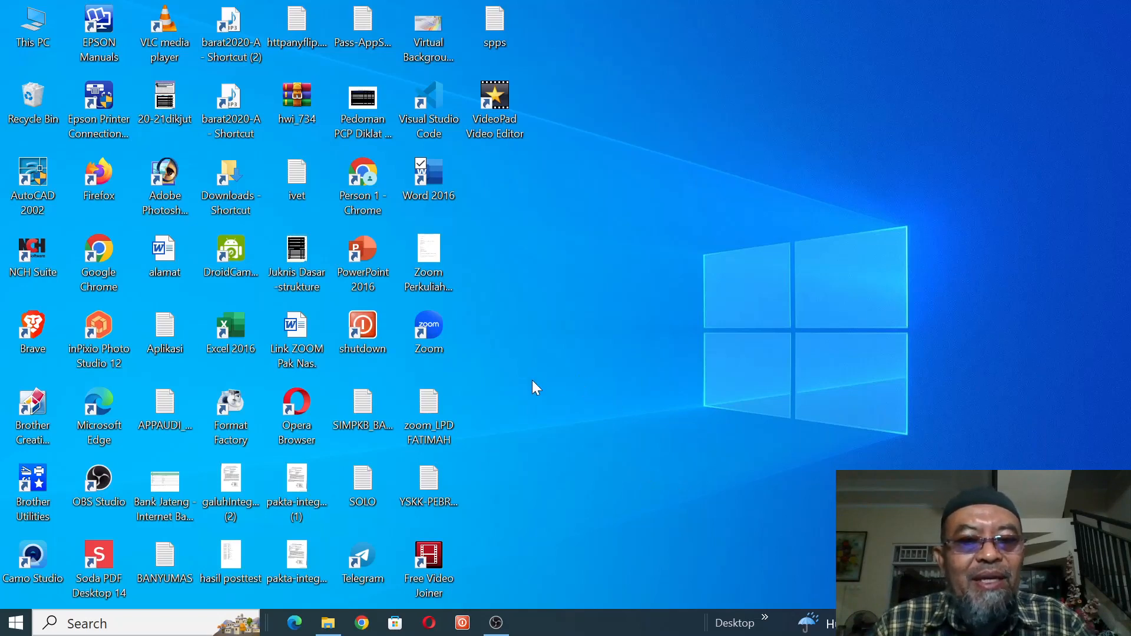
Switch to Google Chrome with the first listed profile and open Google Drive.
{"action": "left_click", "coordinate": [362, 623]}
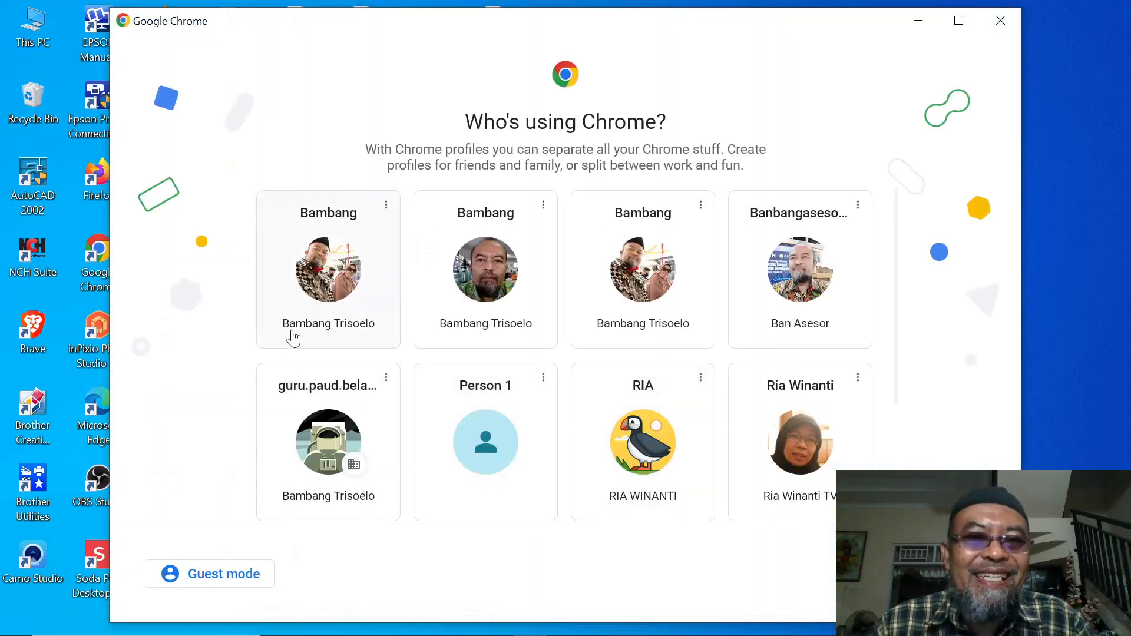
{"action": "left_click", "coordinate": [293, 337]}
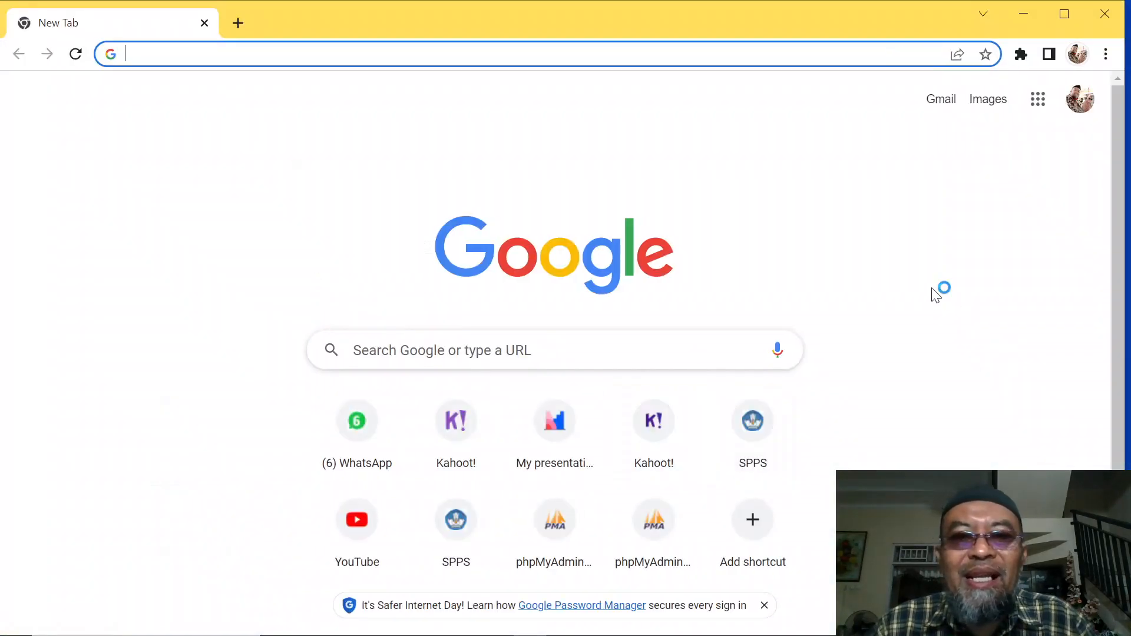
{"action": "left_click", "coordinate": [1044, 115]}
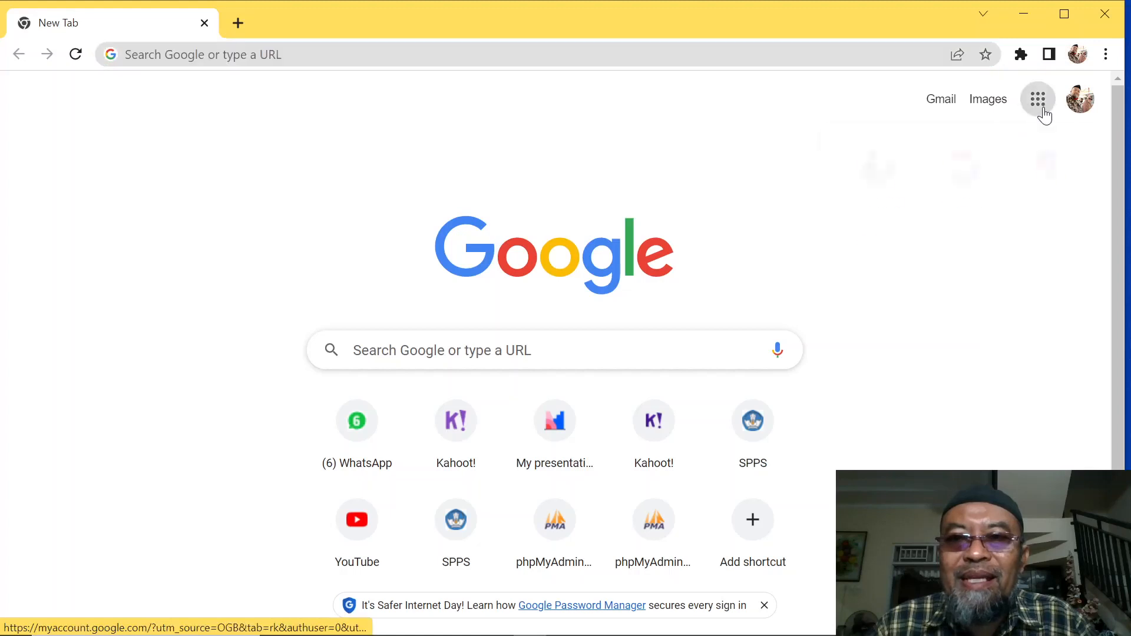
{"action": "left_click", "coordinate": [950, 454]}
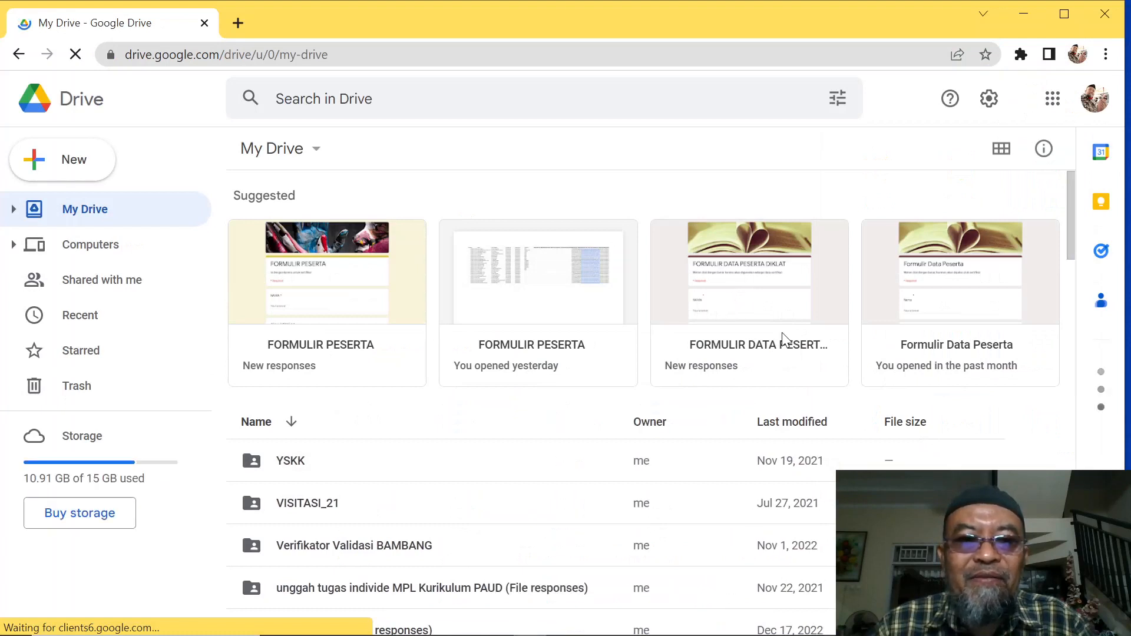
Open the PENGLOLA folder inside the YSKK folder of My Drive.
{"action": "scroll", "coordinate": [784, 330], "scroll_direction": "down", "scroll_amount": 3}
{"action": "left_click", "coordinate": [289, 286]}
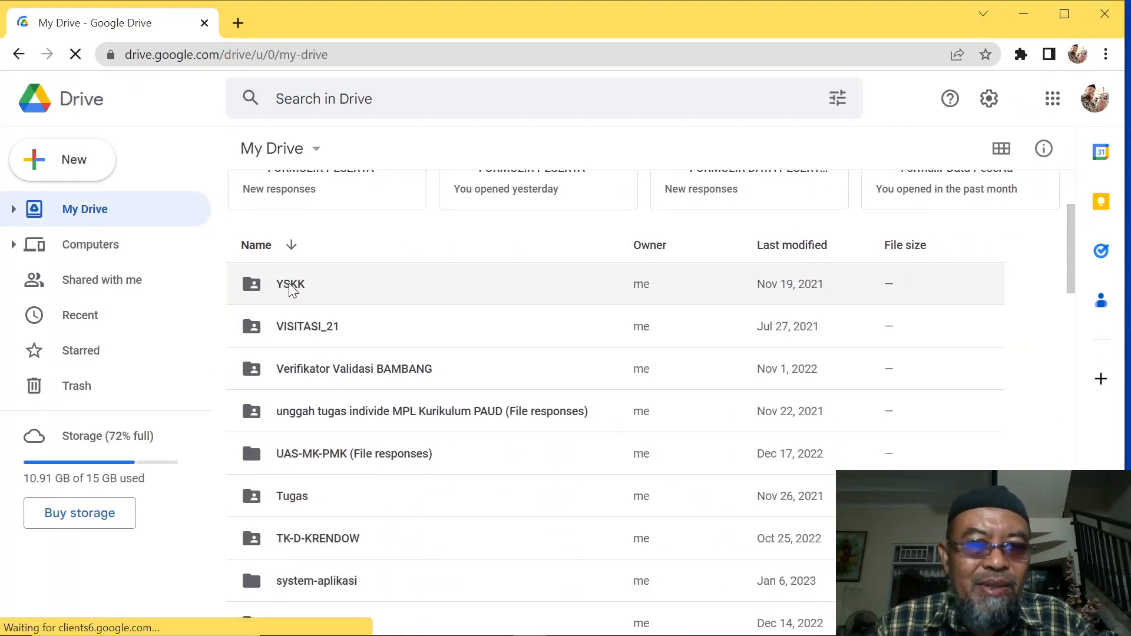
{"action": "double_click", "coordinate": [290, 287]}
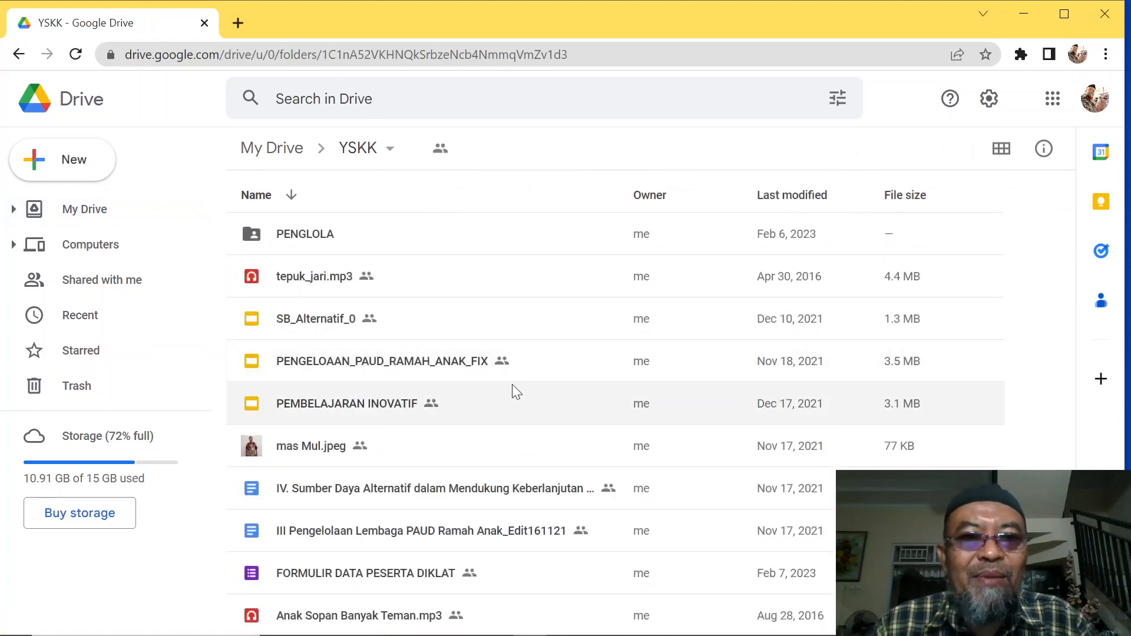
{"action": "left_click", "coordinate": [300, 238]}
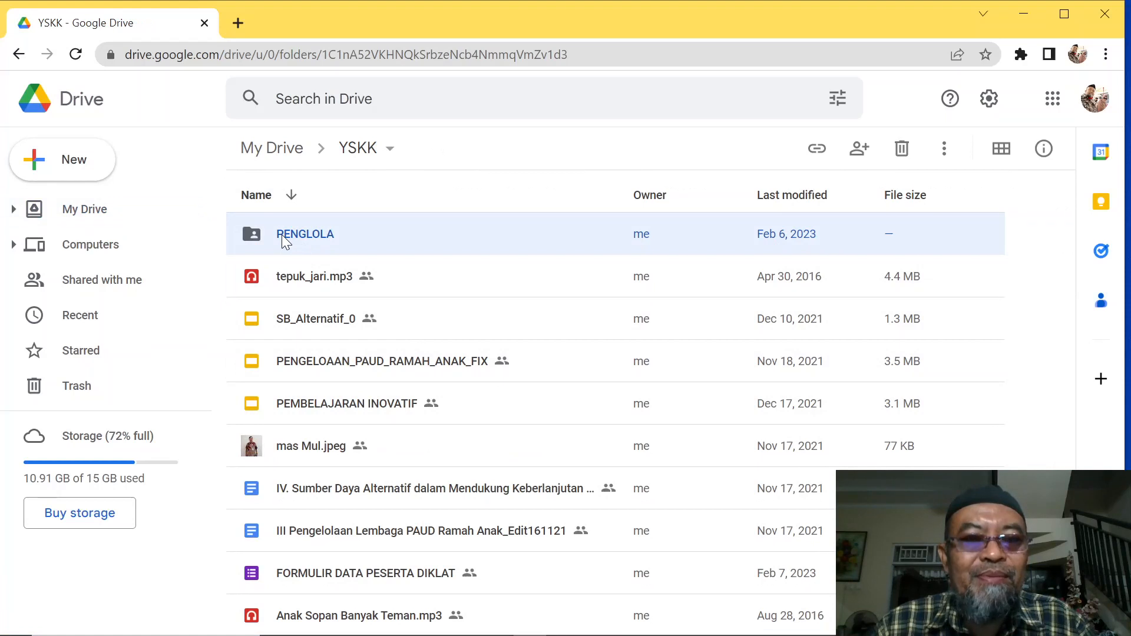
{"action": "double_click", "coordinate": [281, 234]}
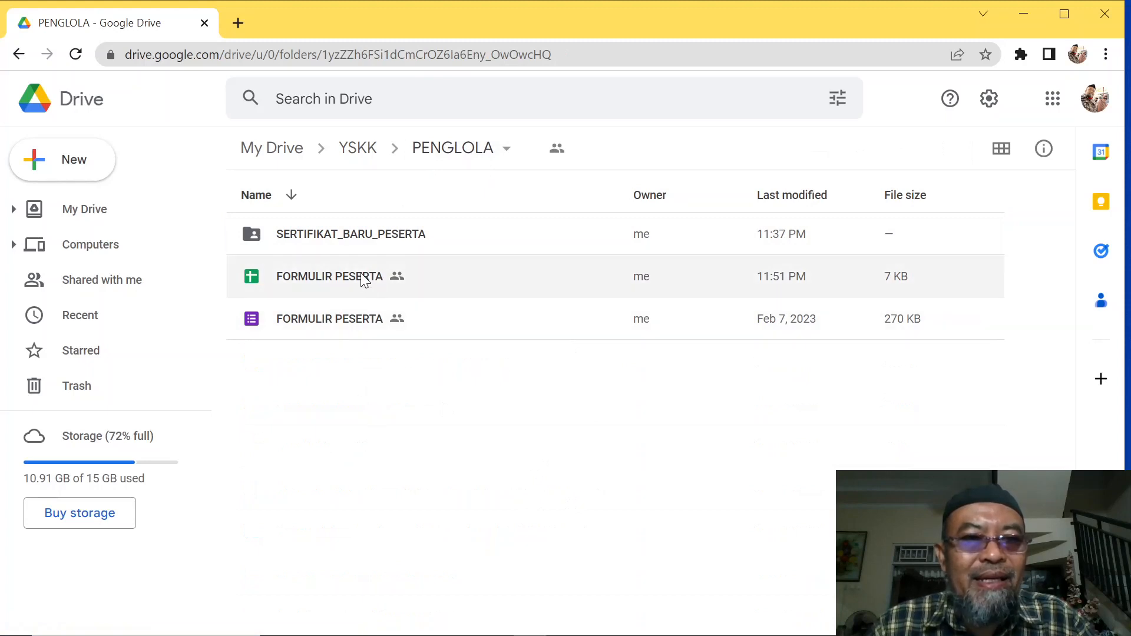
Check the contents of the SERTIFIKAT_BARU_PESERTA folder and move that folder to the trash.
{"action": "double_click", "coordinate": [324, 239]}
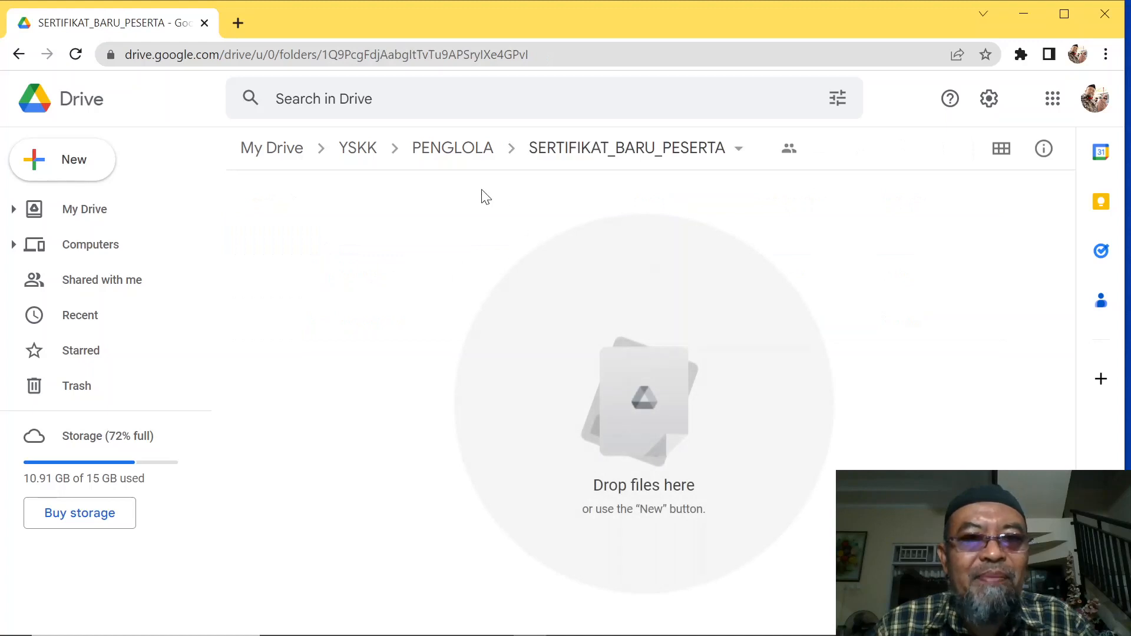
{"action": "left_click", "coordinate": [457, 155]}
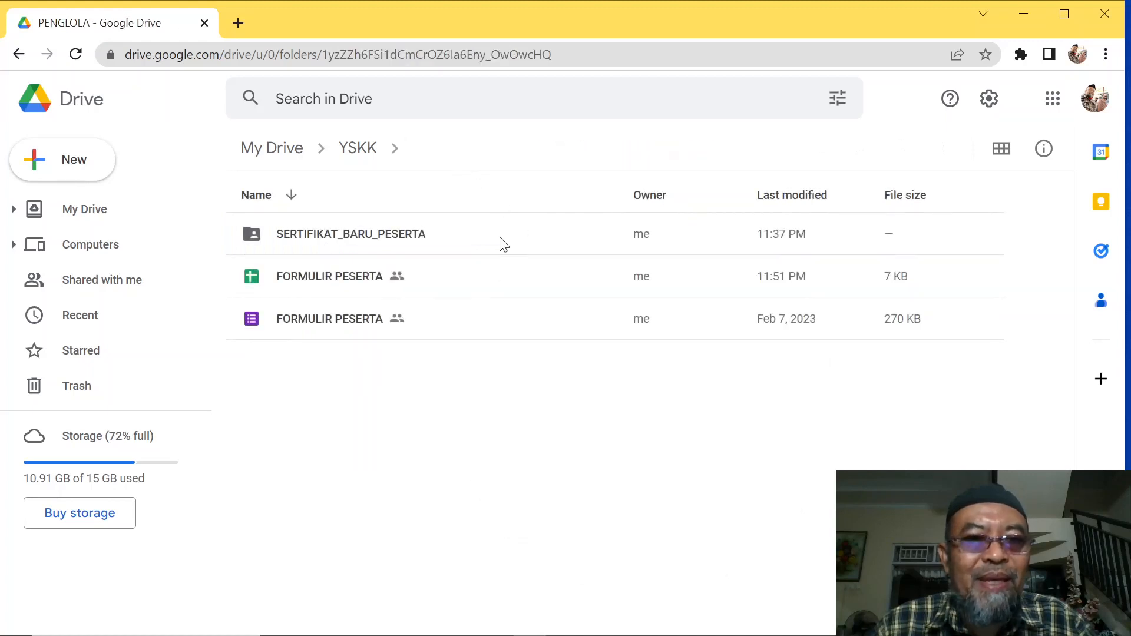
{"action": "left_click", "coordinate": [336, 239]}
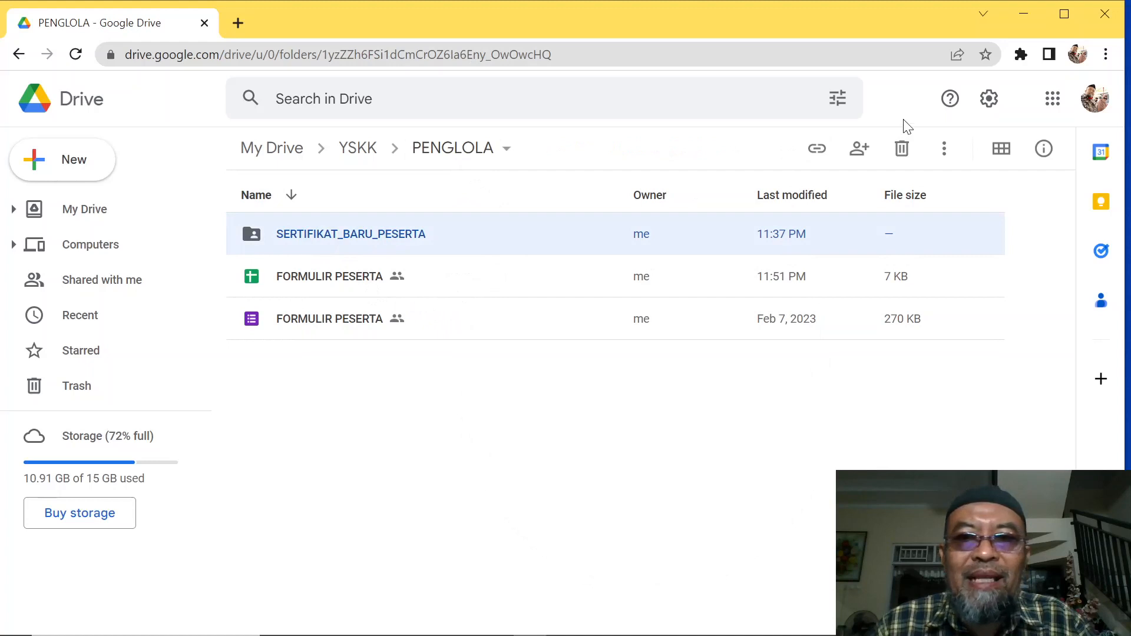
{"action": "left_click", "coordinate": [901, 150]}
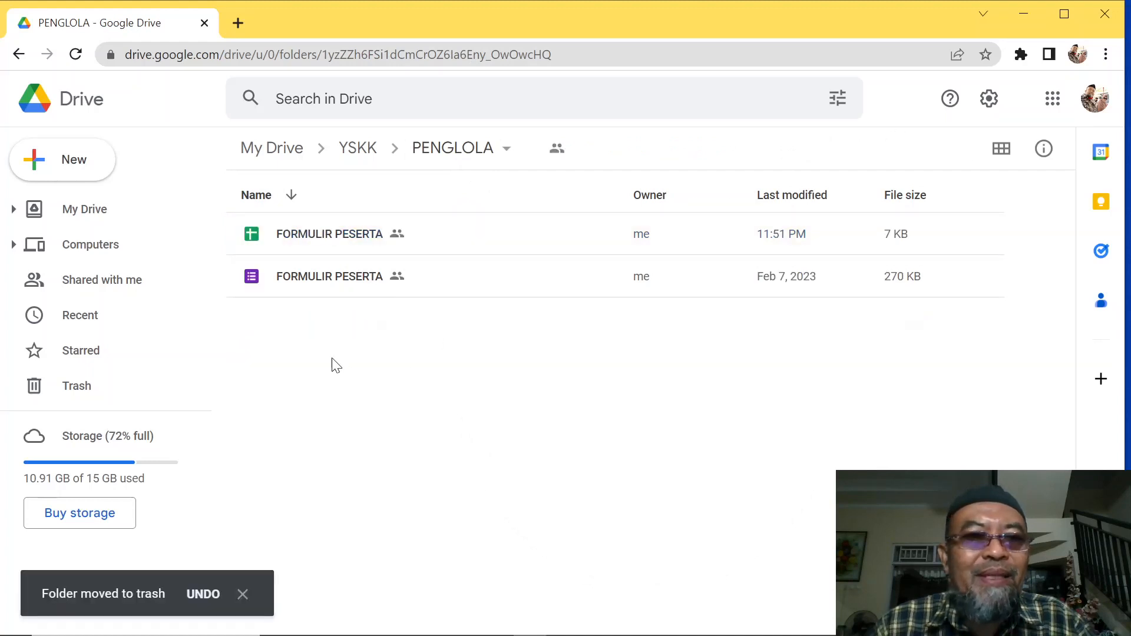
Create a new folder named HASIL-SERTIFIKAT inside the PENGLOLA folder.
{"action": "left_click", "coordinate": [43, 168]}
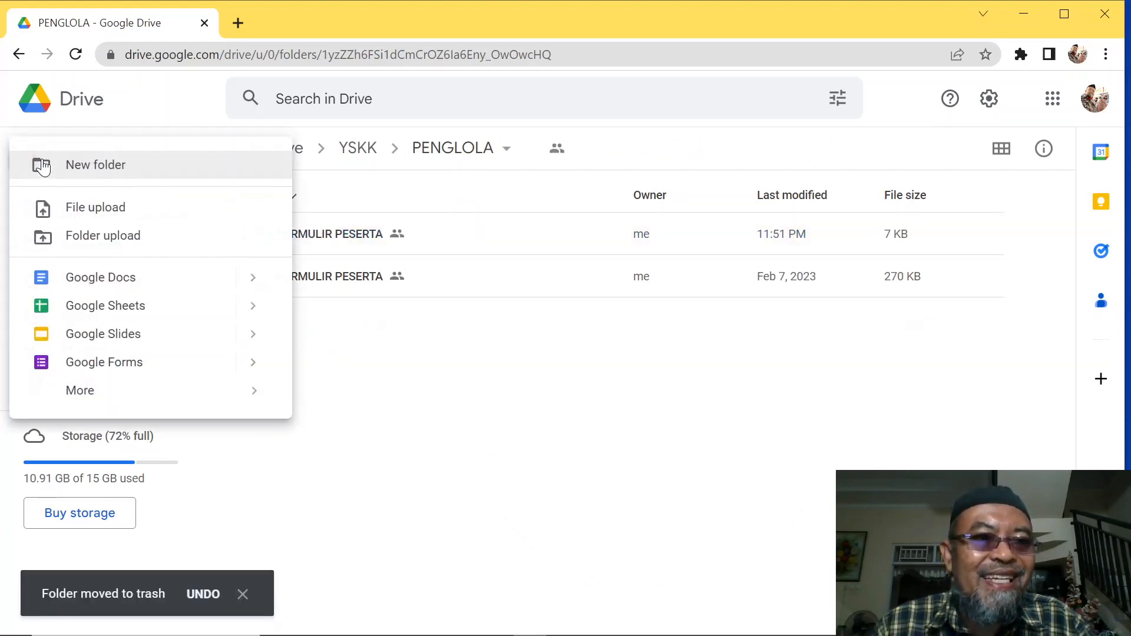
{"action": "left_click", "coordinate": [101, 175]}
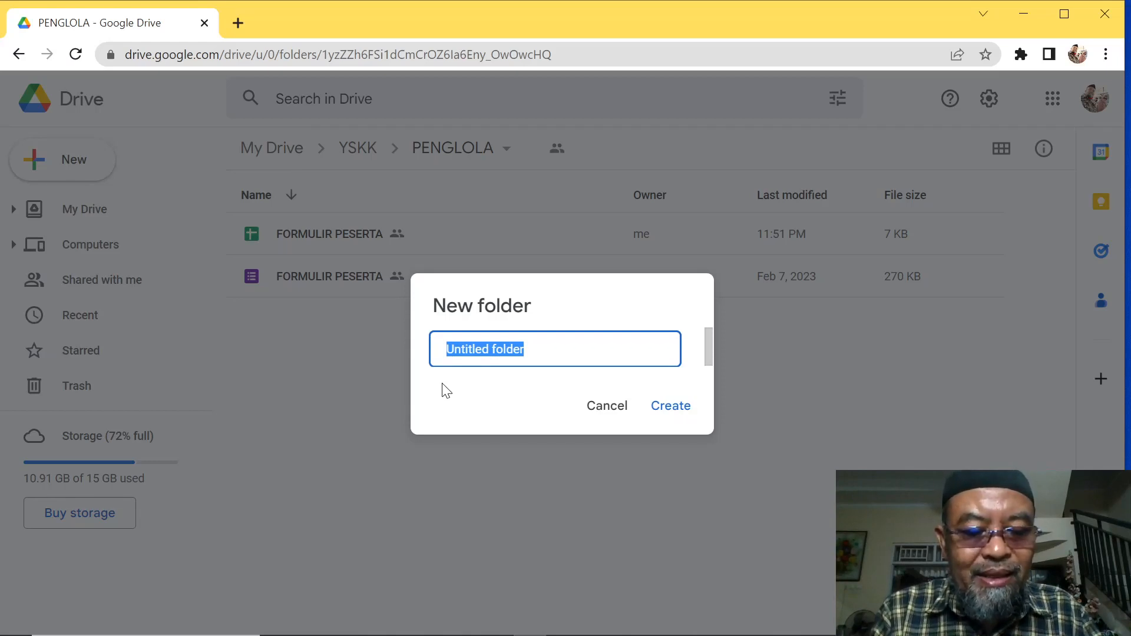
{"action": "type", "text": "HASIL-SERTIFIKAT"}
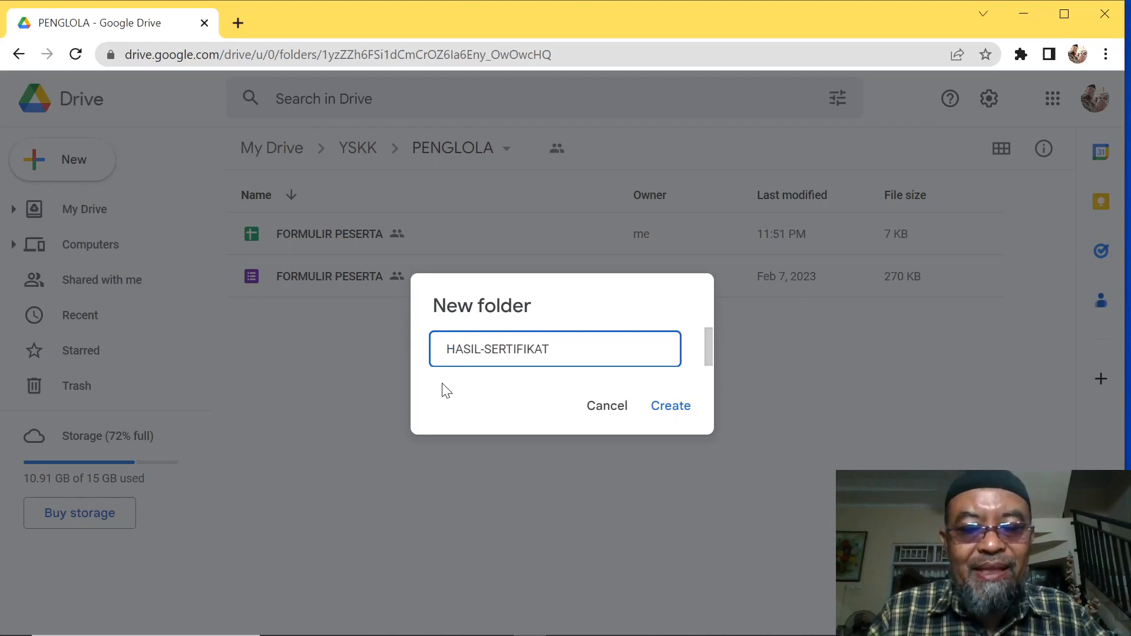
{"action": "left_click", "coordinate": [667, 406]}
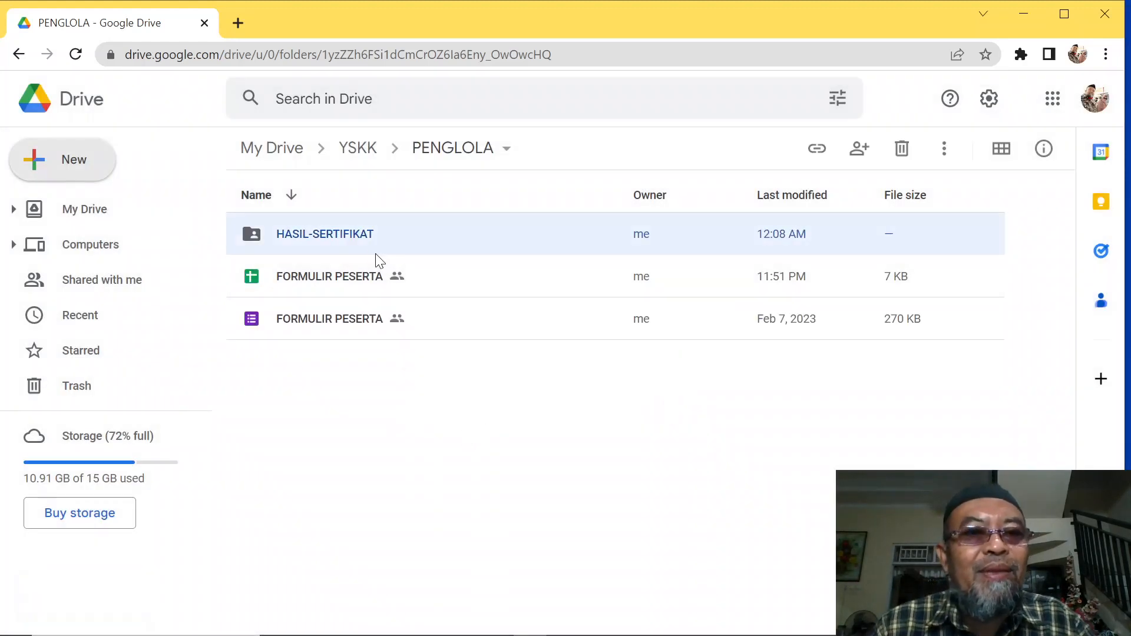
{"action": "left_click", "coordinate": [495, 452]}
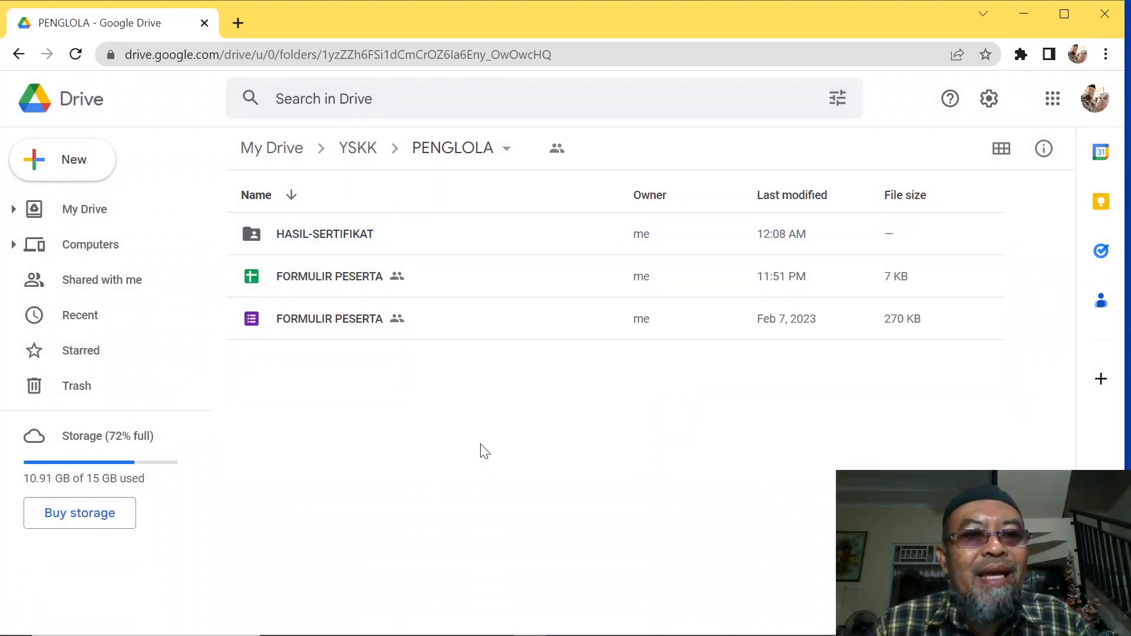
Open the FORMULIR PESERTA spreadsheet and delete the old document-merge columns G to N.
{"action": "left_click", "coordinate": [339, 282]}
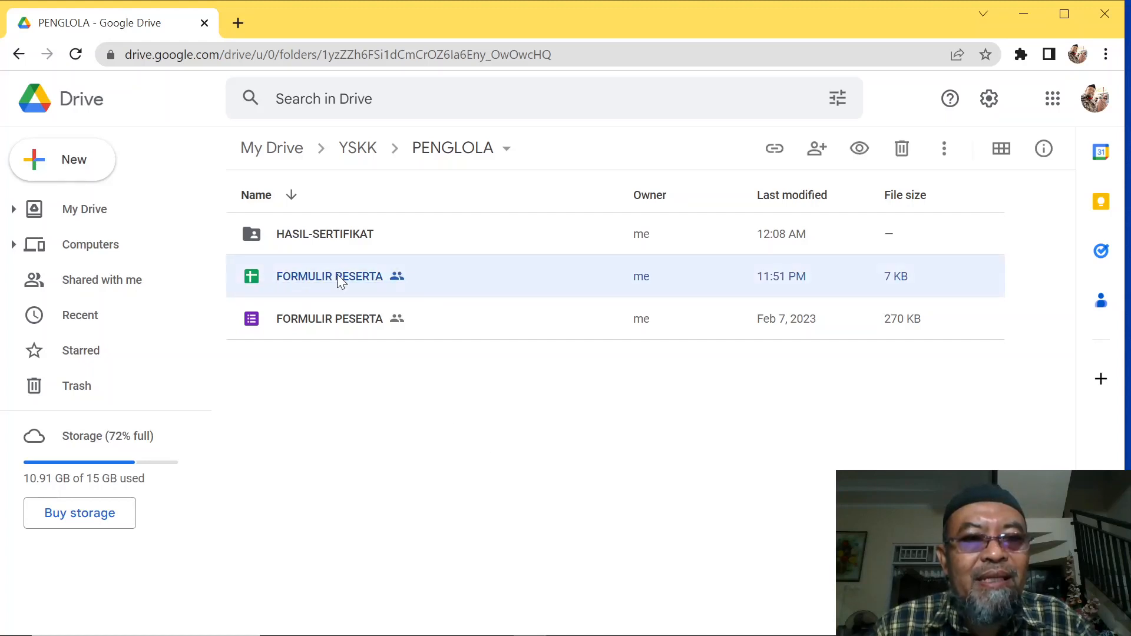
{"action": "double_click", "coordinate": [296, 281]}
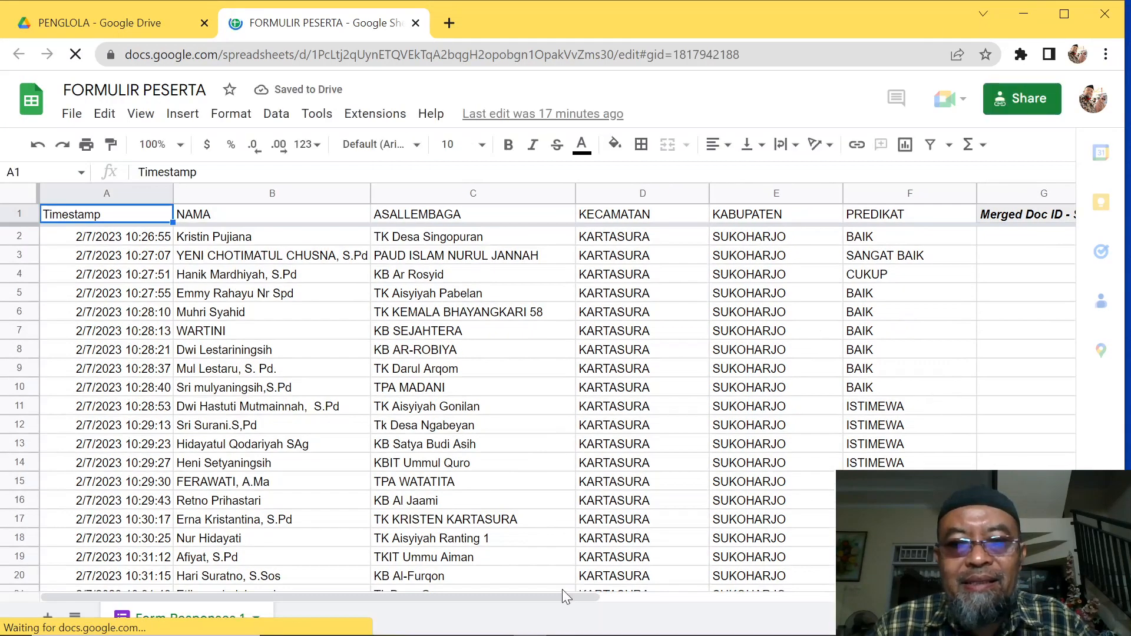
{"action": "left_click_drag", "start_coordinate": [568, 595], "coordinate": [854, 596]}
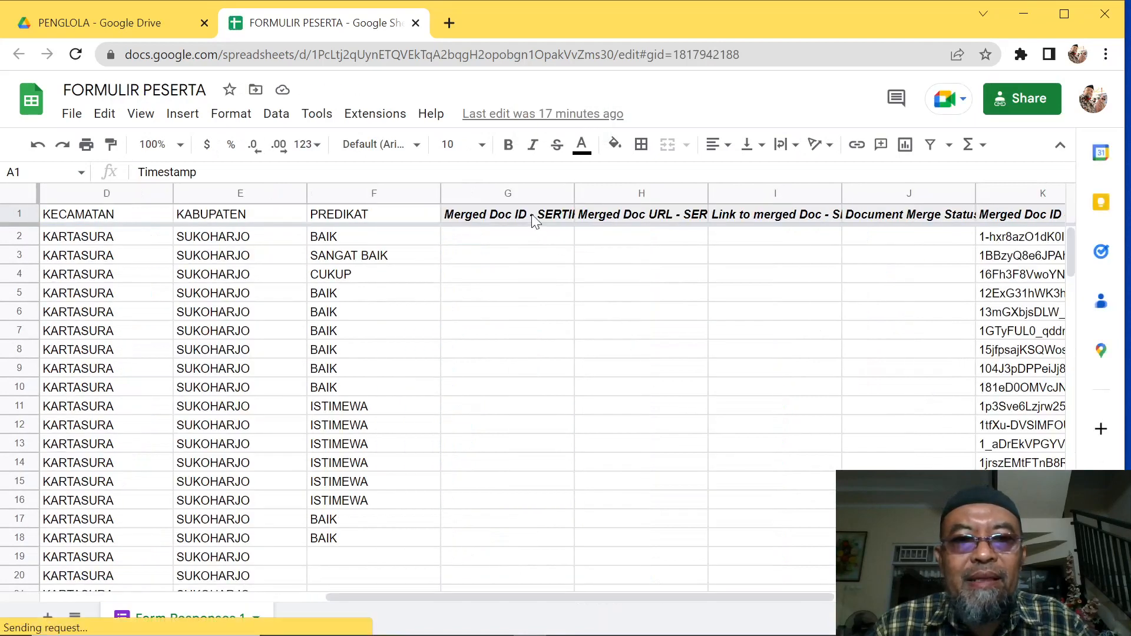
{"action": "left_click_drag", "start_coordinate": [511, 193], "coordinate": [1129, 200]}
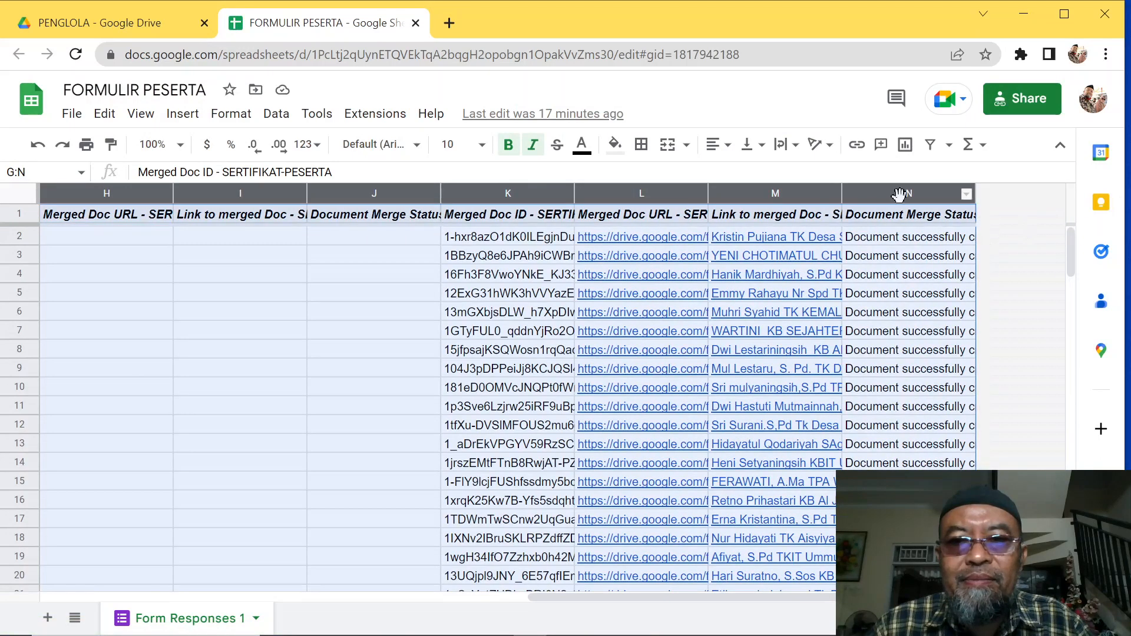
{"action": "right_click", "coordinate": [900, 214]}
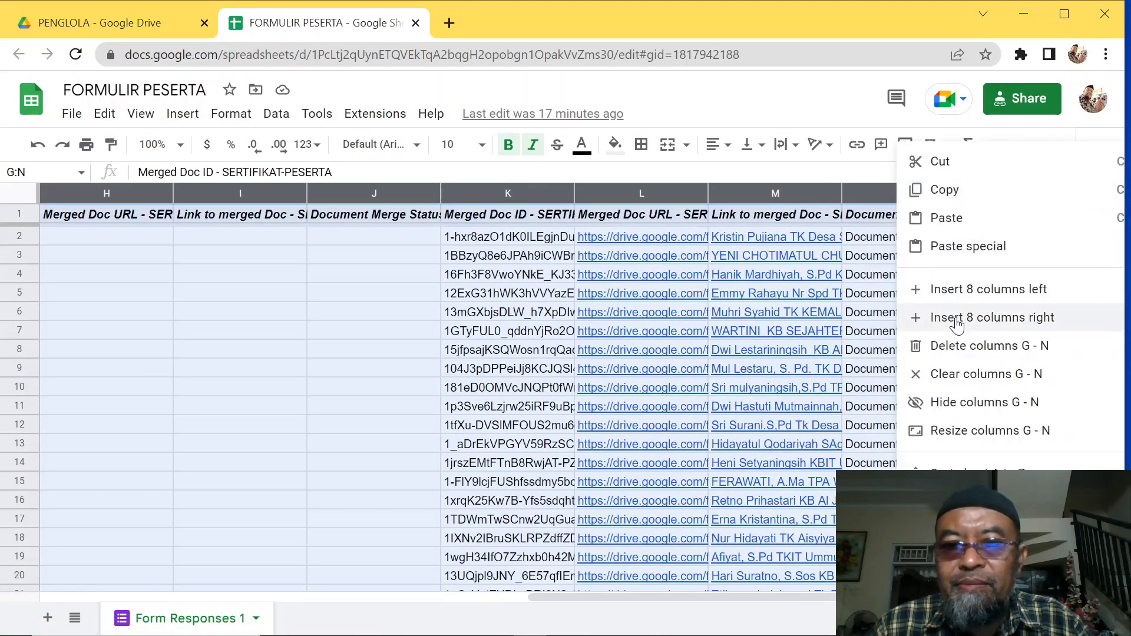
{"action": "left_click", "coordinate": [968, 350]}
{"action": "left_click", "coordinate": [919, 369]}
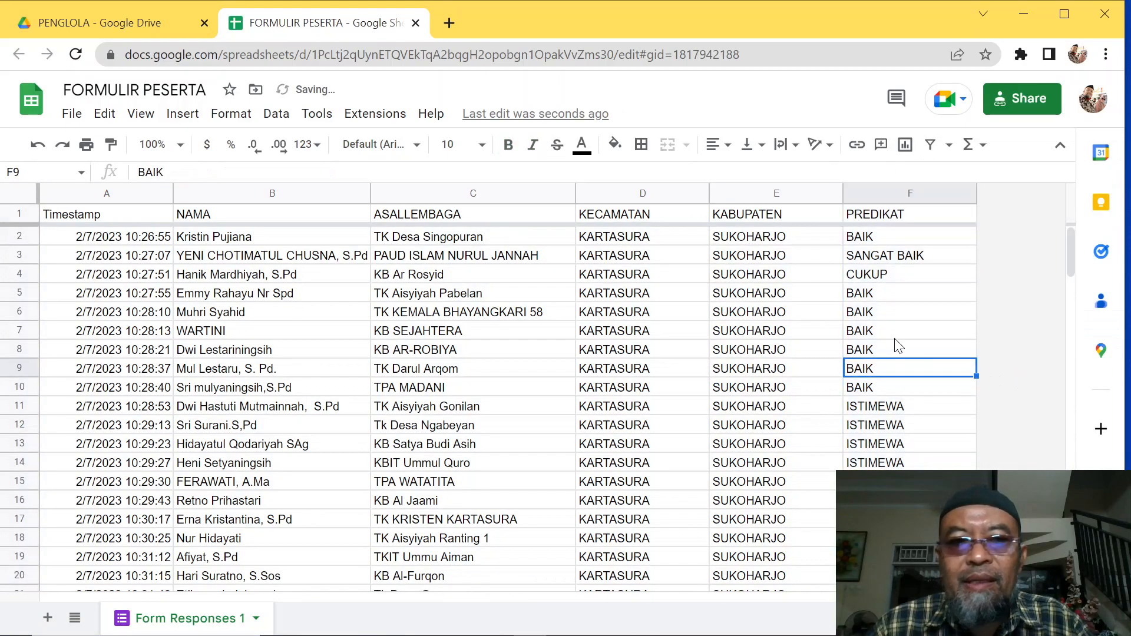
Review the participant data under NAMA, ASALLEMBAGA, KECAMATAN, KABUPATEN and PREDIKAT, checking which rows have a predicate.
{"action": "left_click", "coordinate": [211, 221]}
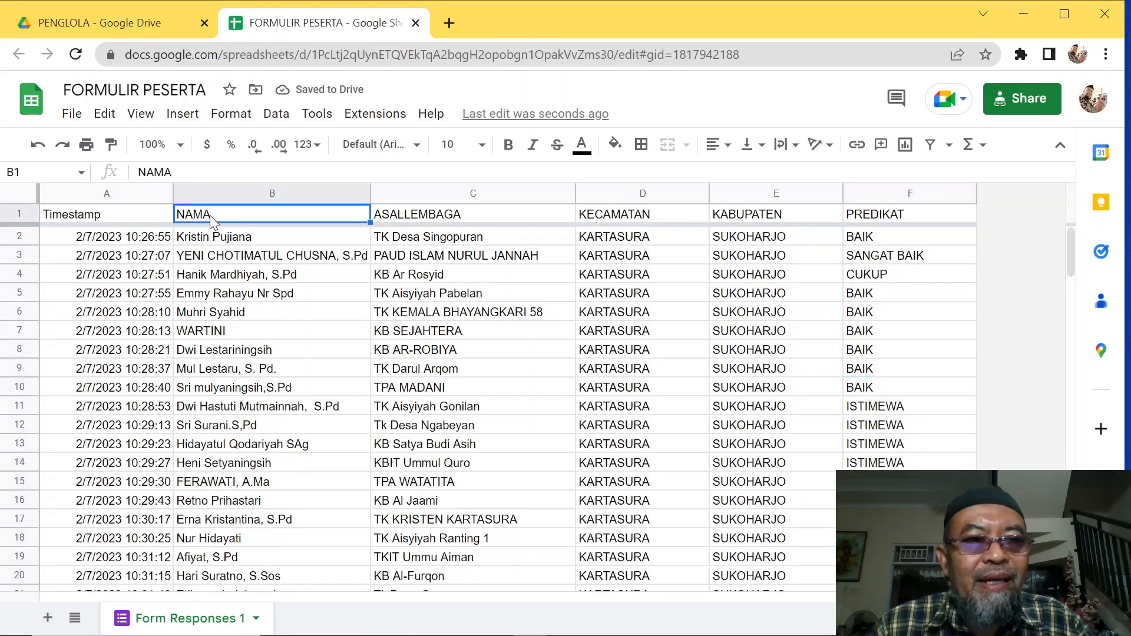
{"action": "left_click", "coordinate": [483, 220]}
{"action": "left_click_drag", "start_coordinate": [459, 256], "coordinate": [861, 501]}
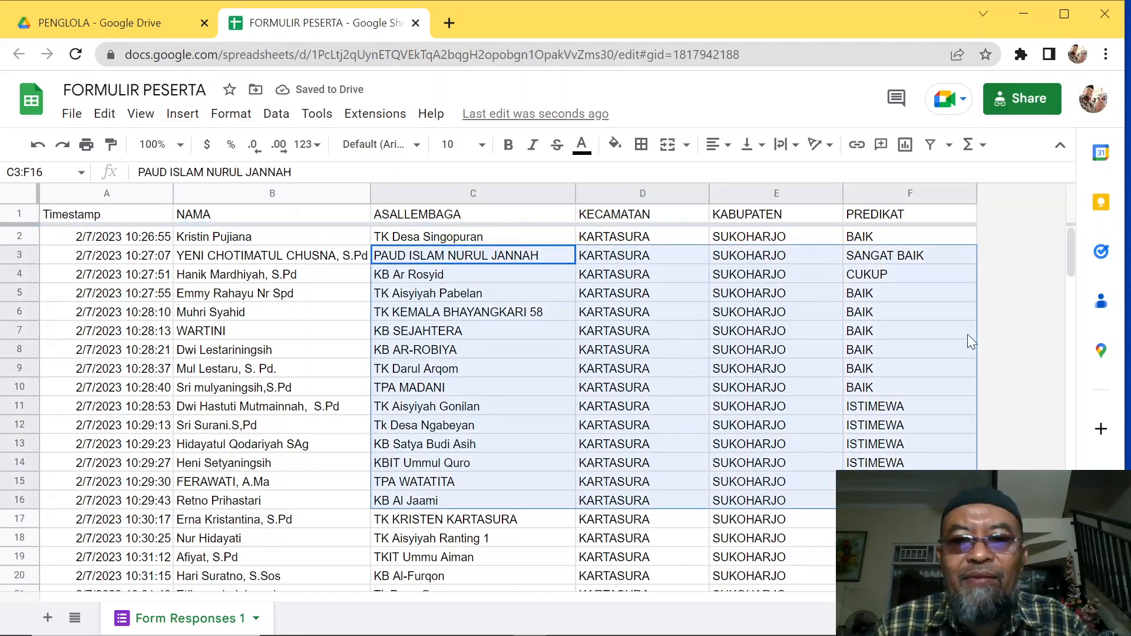
{"action": "left_click", "coordinate": [968, 334]}
{"action": "left_click", "coordinate": [876, 217]}
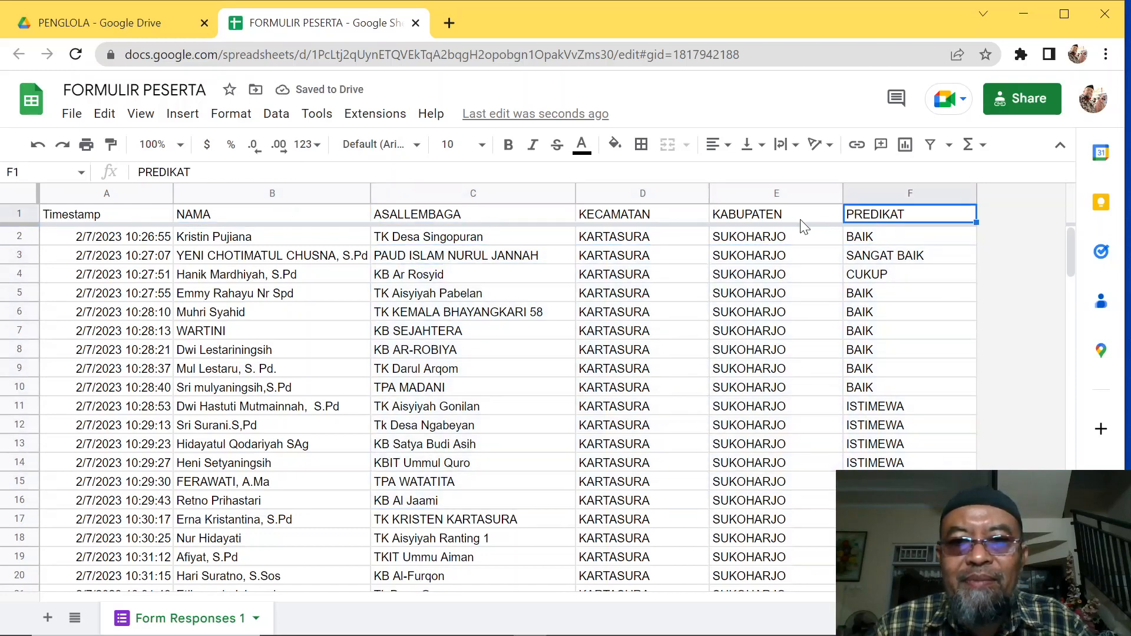
{"action": "left_click", "coordinate": [781, 224]}
{"action": "left_click", "coordinate": [611, 219]}
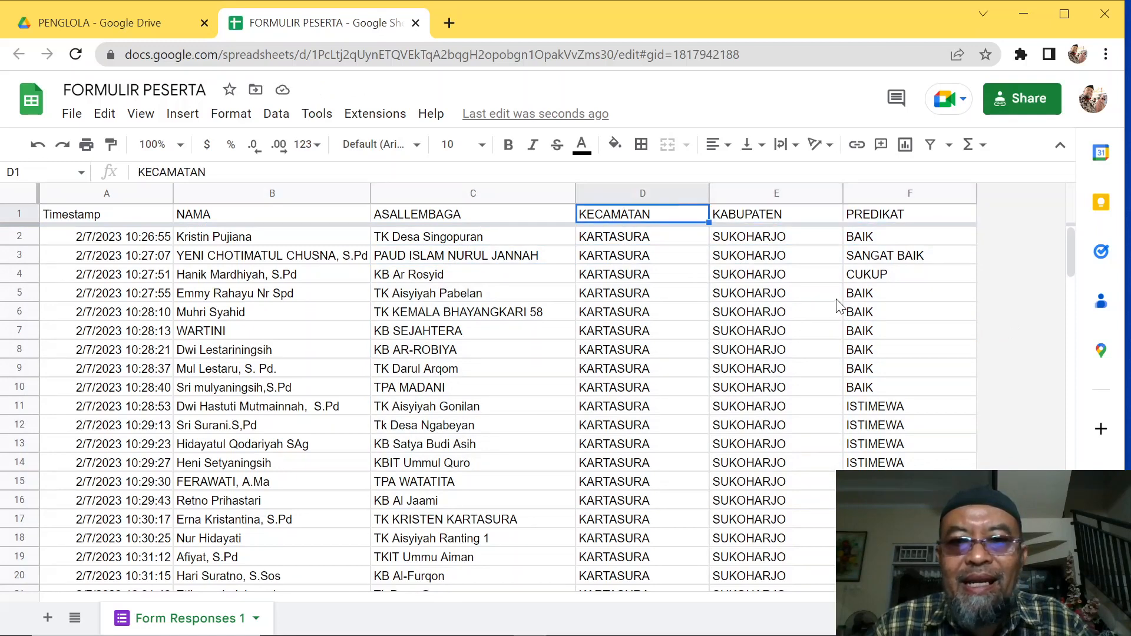
{"action": "left_click", "coordinate": [865, 281]}
{"action": "left_click", "coordinate": [871, 311]}
{"action": "left_click", "coordinate": [877, 352]}
{"action": "left_click", "coordinate": [886, 393]}
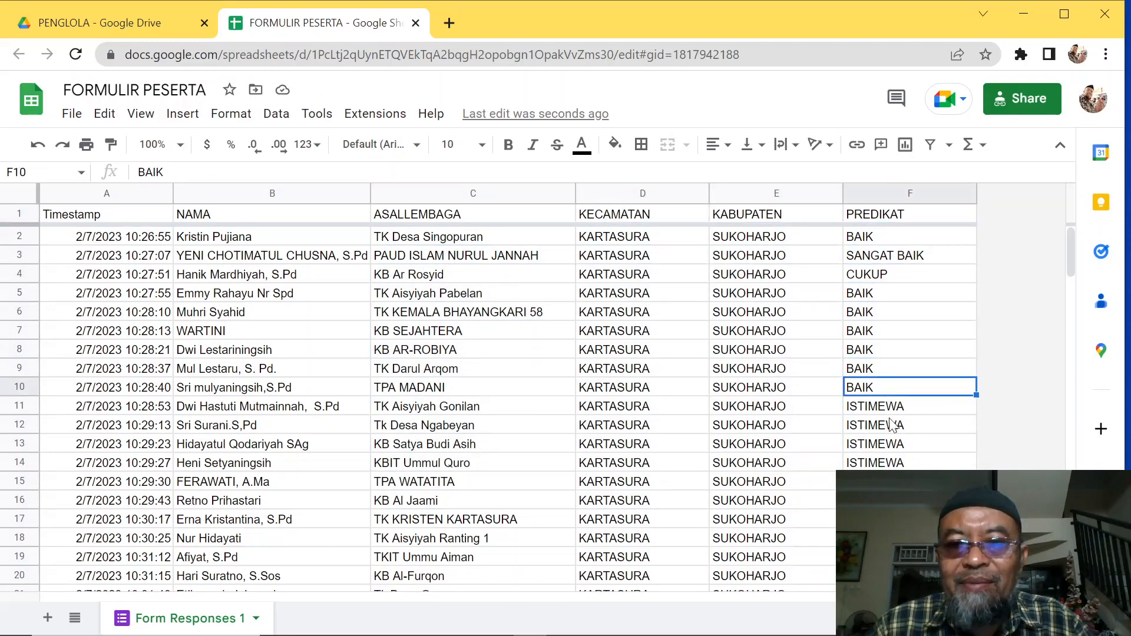
{"action": "scroll", "coordinate": [890, 452], "scroll_direction": "down", "scroll_amount": 4}
{"action": "scroll", "coordinate": [890, 455], "scroll_direction": "up", "scroll_amount": 1}
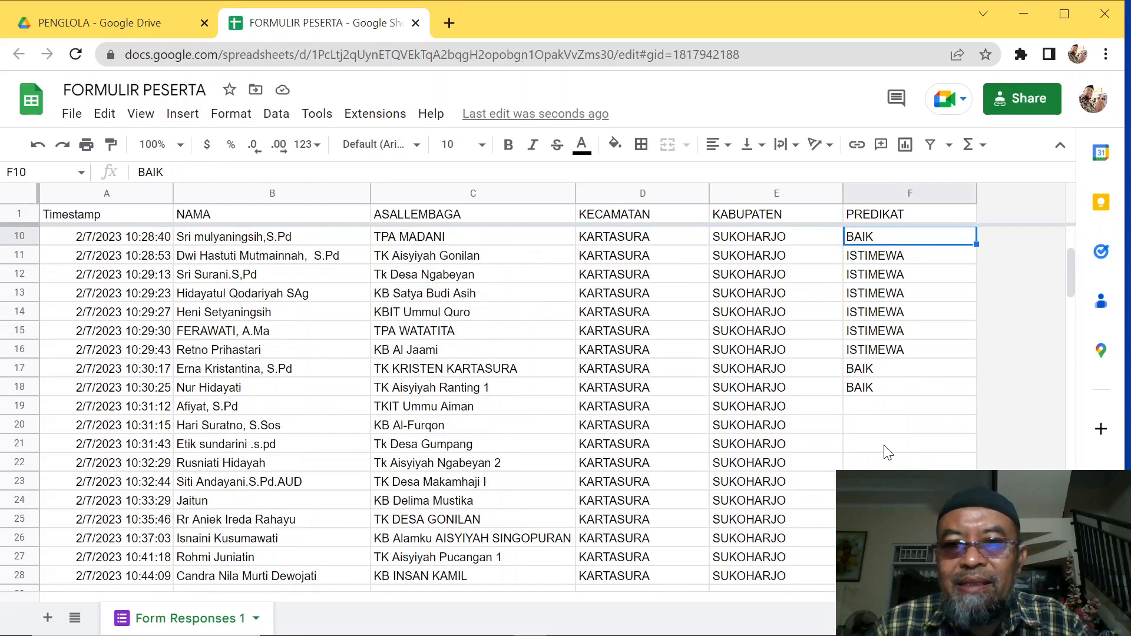
{"action": "scroll", "coordinate": [889, 453], "scroll_direction": "up", "scroll_amount": 2}
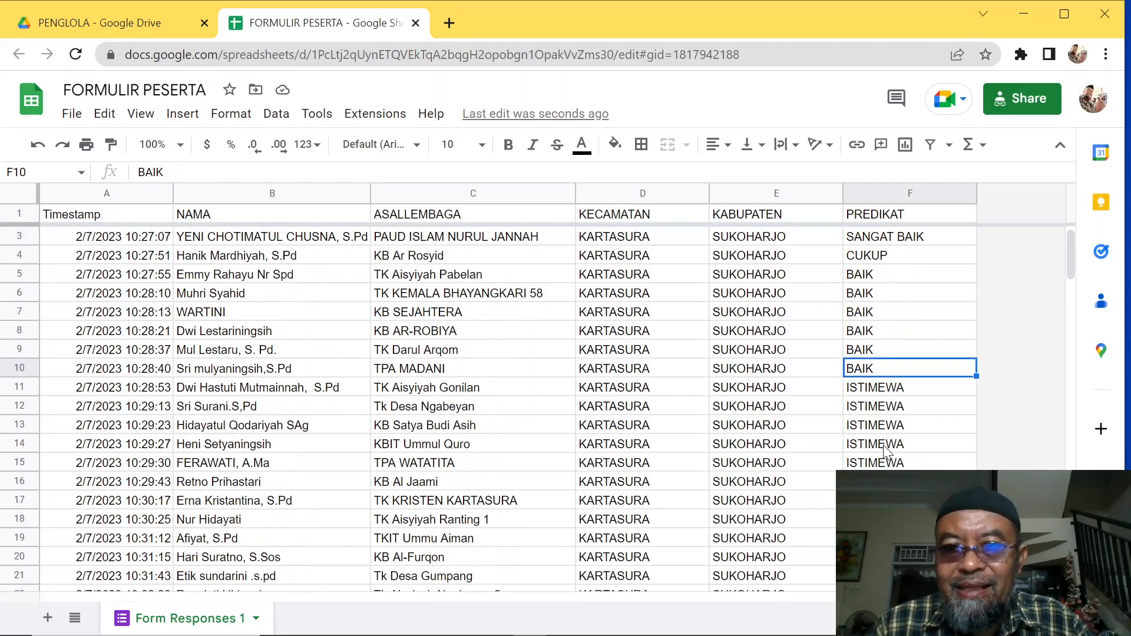
{"action": "scroll", "coordinate": [887, 451], "scroll_direction": "up", "scroll_amount": 1}
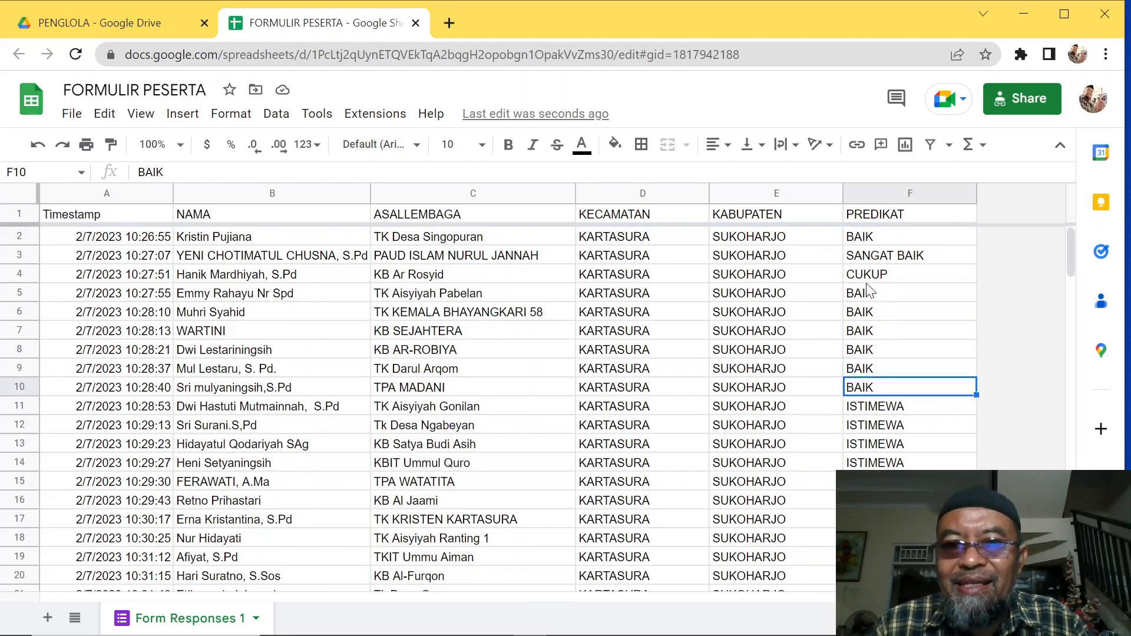
Copy the ISTIMEWA values from F11:F15 and paste them into the empty PREDIKAT cells F19:F28.
{"action": "left_click_drag", "start_coordinate": [895, 409], "coordinate": [895, 481]}
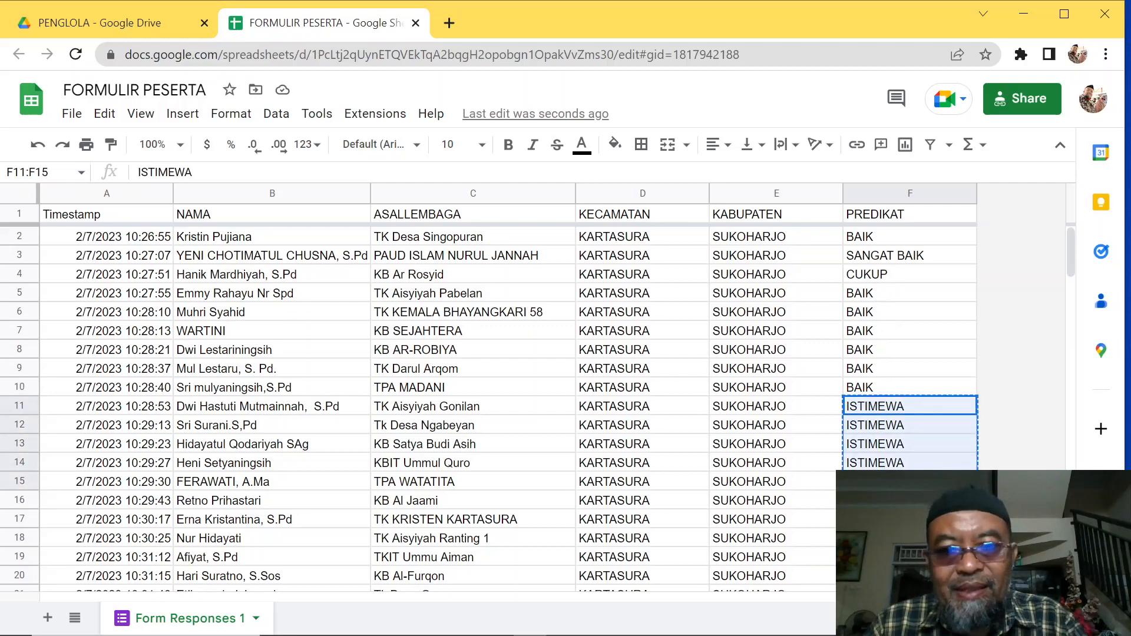
{"action": "key", "text": "ctrl+c"}
{"action": "scroll", "coordinate": [507, 407], "scroll_direction": "down", "scroll_amount": 2}
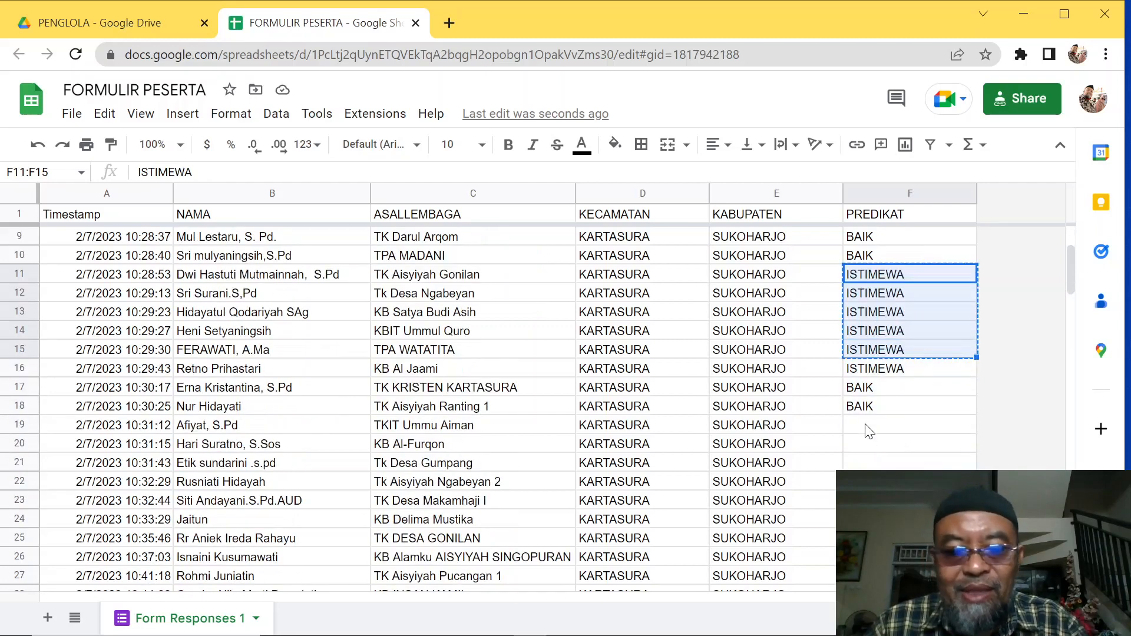
{"action": "left_click_drag", "start_coordinate": [869, 432], "coordinate": [884, 481]}
{"action": "key", "text": "ctrl+v"}
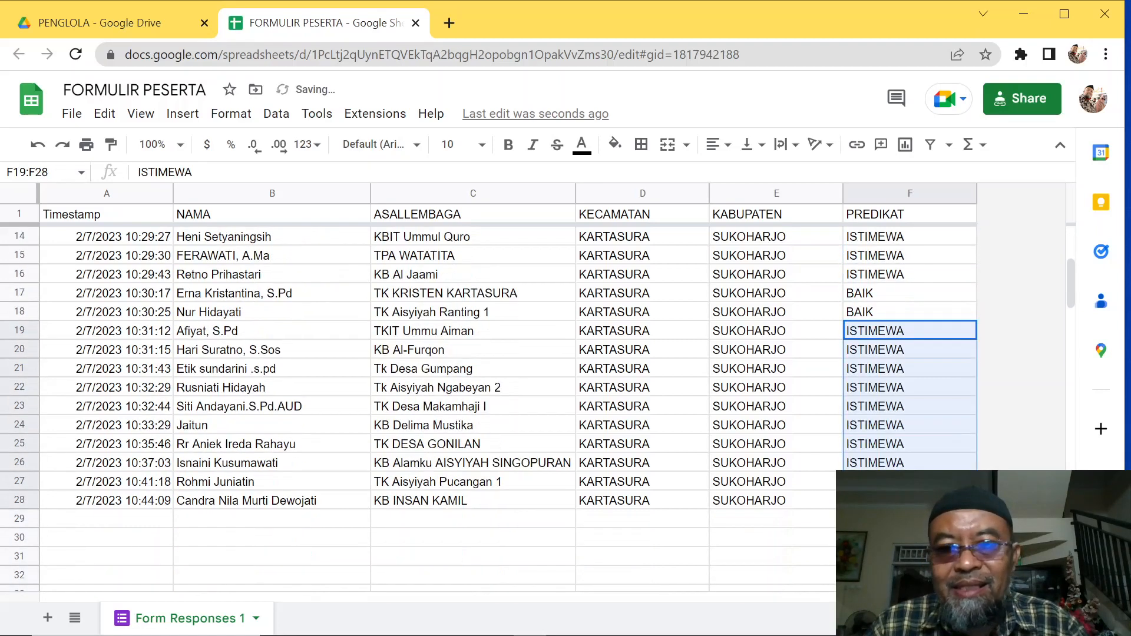
{"action": "left_click", "coordinate": [767, 508]}
{"action": "left_click", "coordinate": [933, 464]}
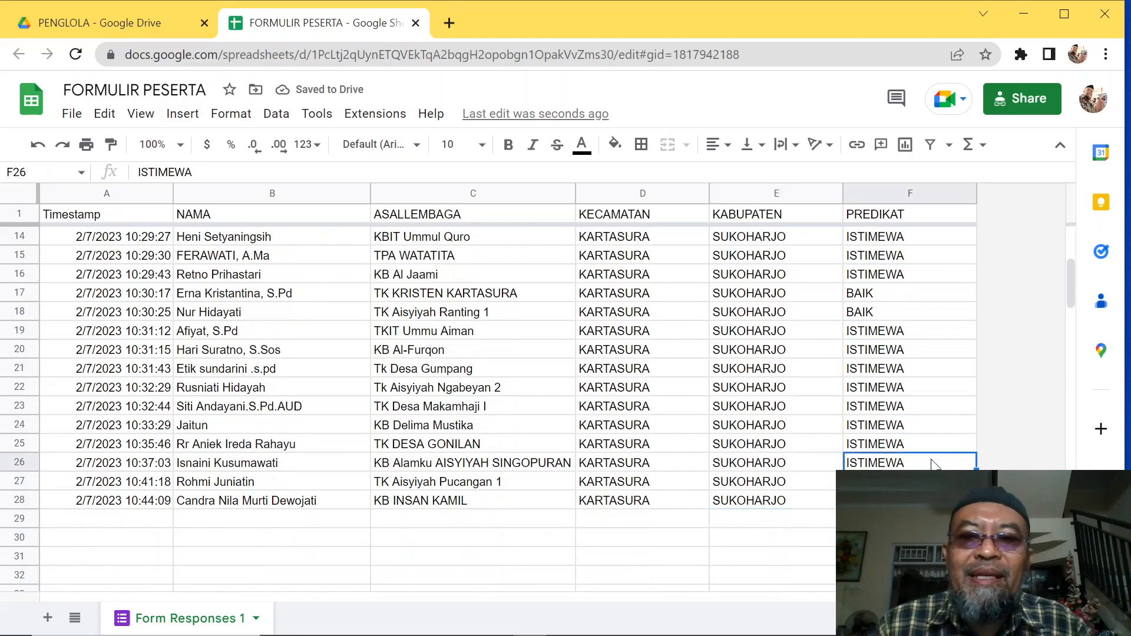
Look over the filled participant rows and return to the PENGLOLA folder in Google Drive.
{"action": "left_click", "coordinate": [244, 413]}
{"action": "left_click", "coordinate": [404, 424]}
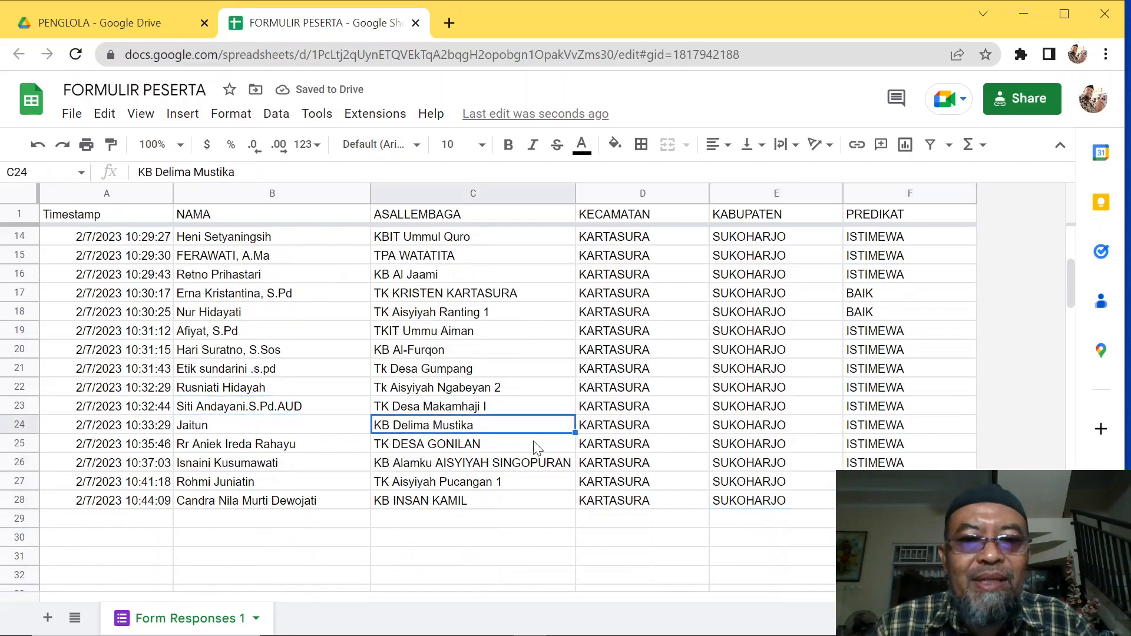
{"action": "left_click", "coordinate": [635, 436]}
{"action": "left_click", "coordinate": [744, 468]}
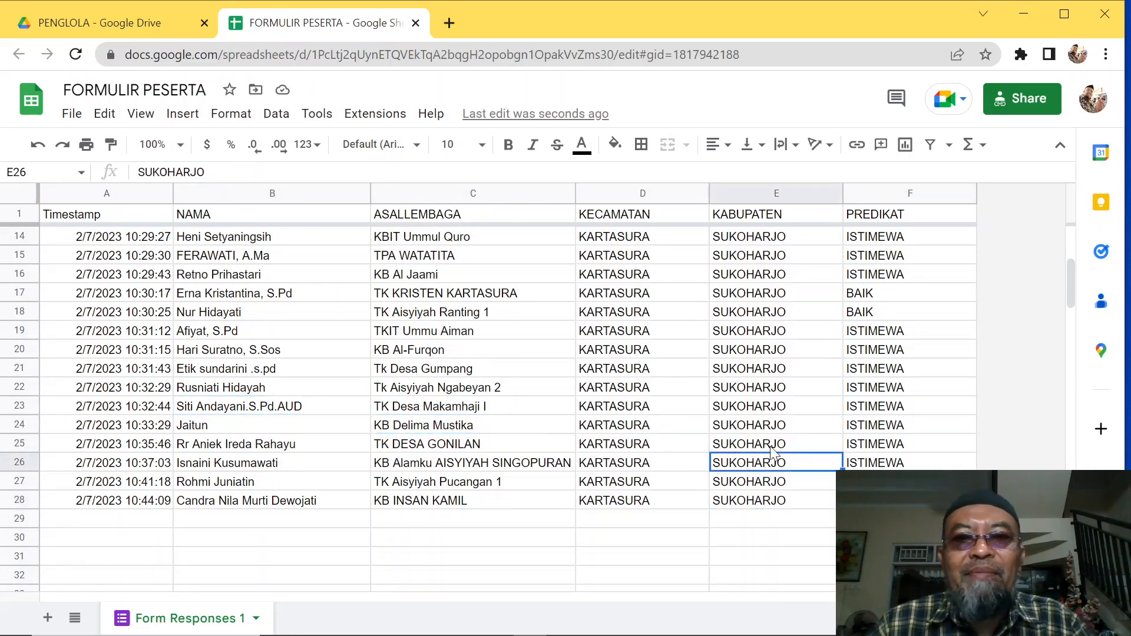
{"action": "scroll", "coordinate": [890, 380], "scroll_direction": "up", "scroll_amount": 3}
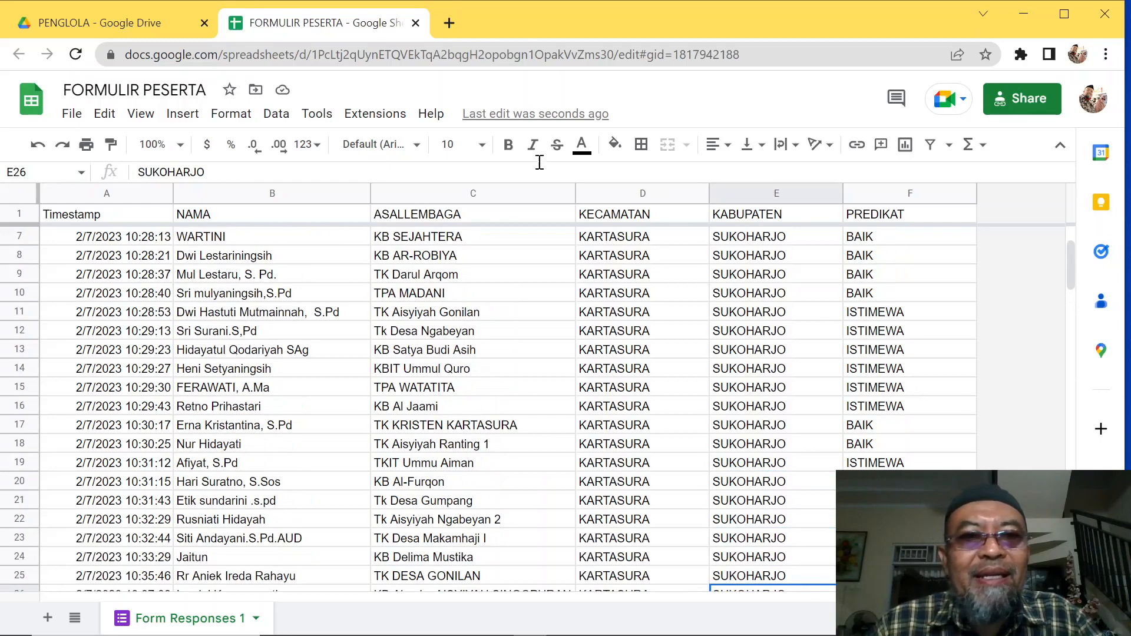
{"action": "left_click", "coordinate": [106, 29]}
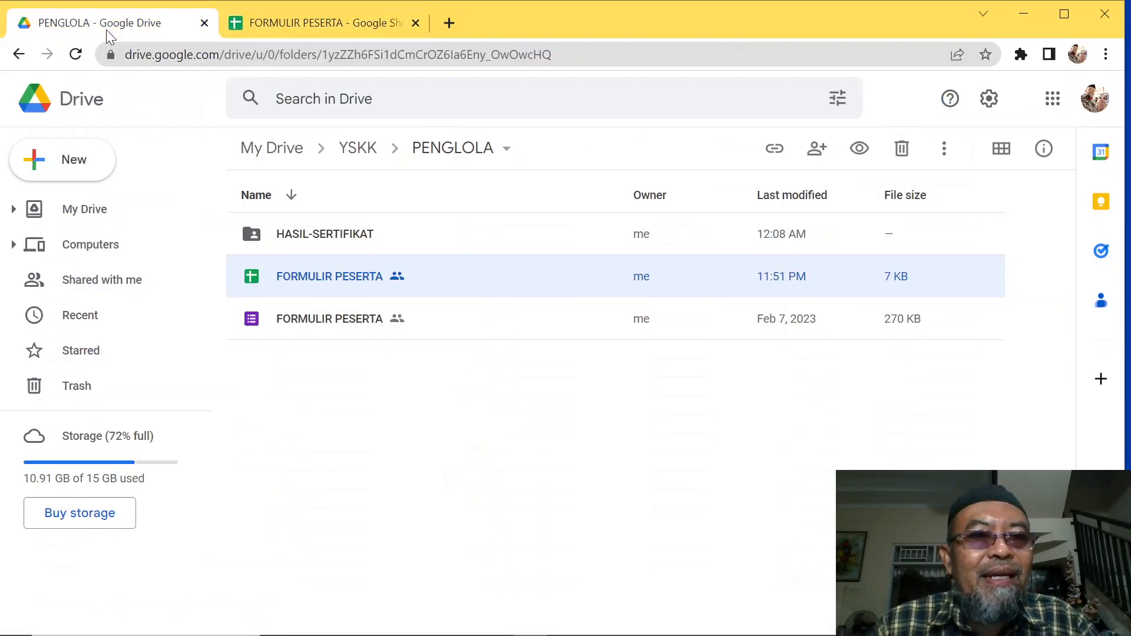
Upload the TEMPLATE-SERTIFIKAT Word file from the local YSKK documents folder to the PENGLOLA folder in Drive.
{"action": "left_click", "coordinate": [391, 475]}
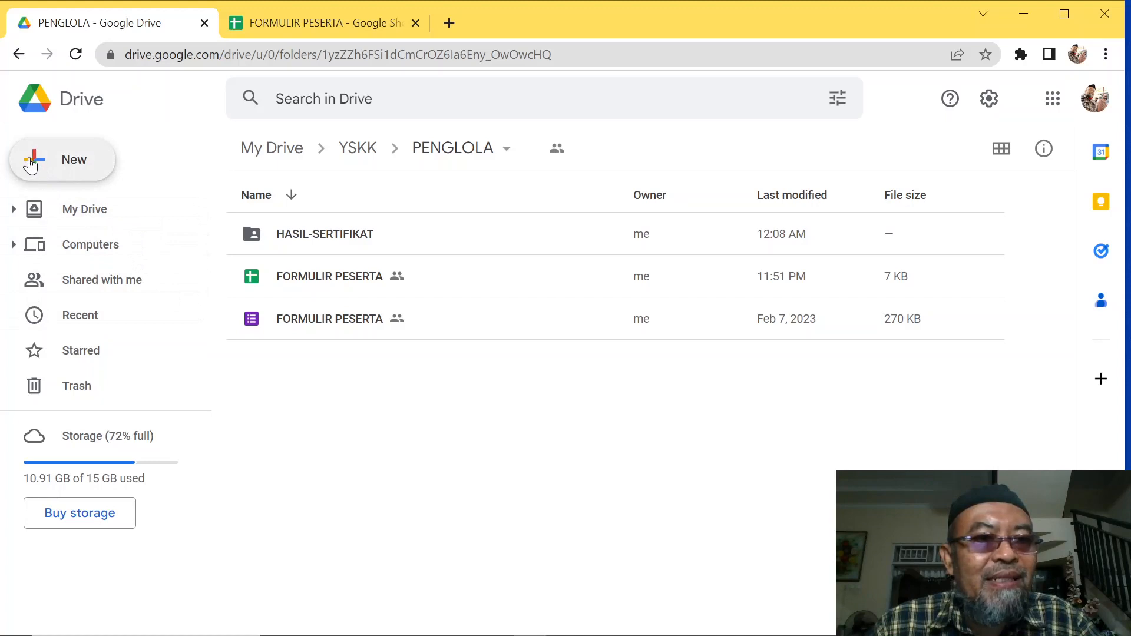
{"action": "left_click", "coordinate": [29, 165]}
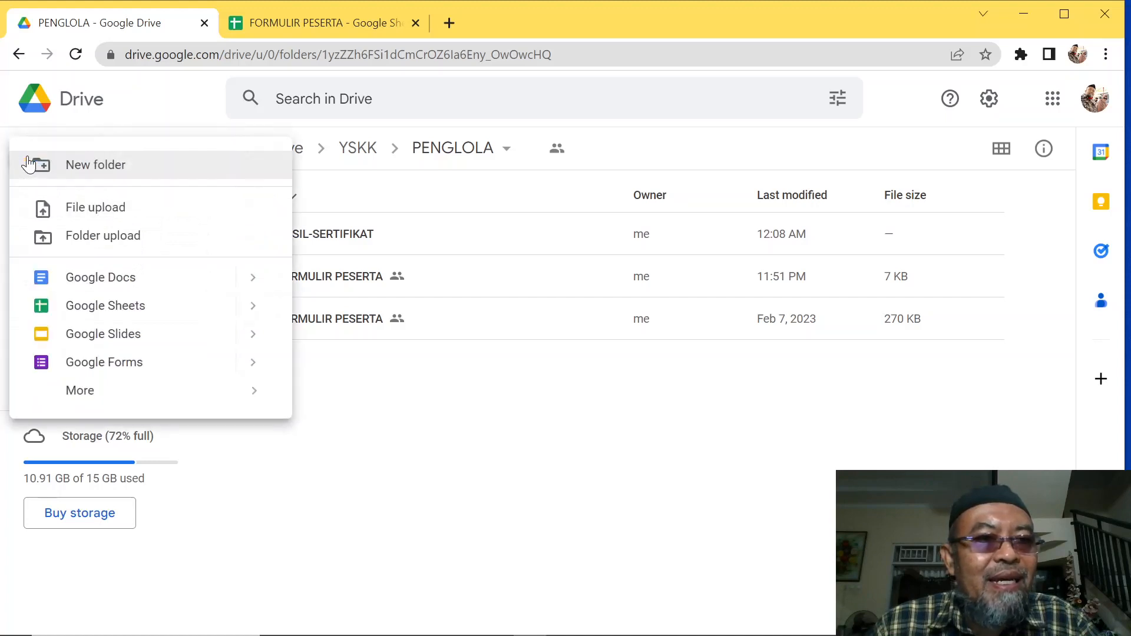
{"action": "left_click", "coordinate": [98, 207]}
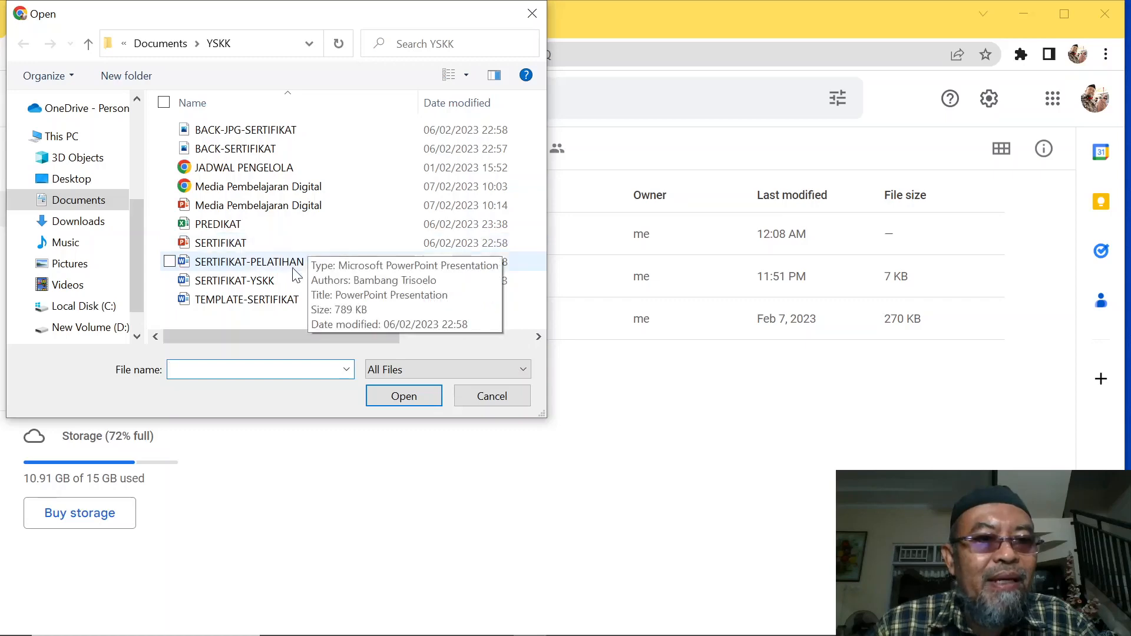
{"action": "left_click", "coordinate": [275, 301]}
{"action": "left_click", "coordinate": [408, 396]}
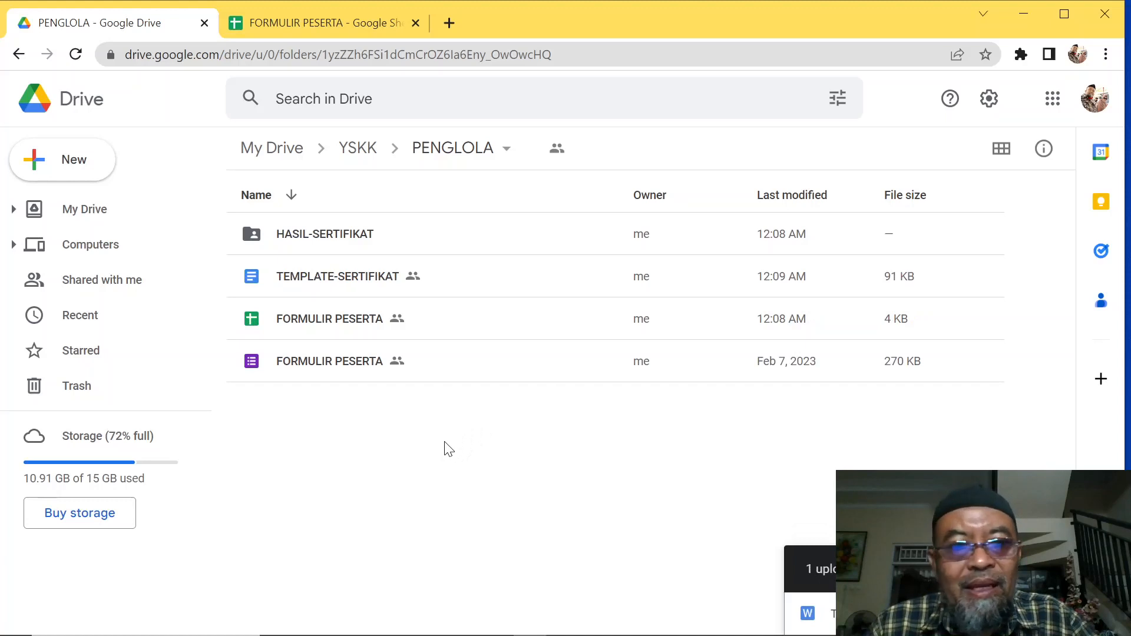
Open the uploaded TEMPLATE-SERTIFIKAT in Google Docs and look over the whole certificate layout.
{"action": "left_click", "coordinate": [378, 285]}
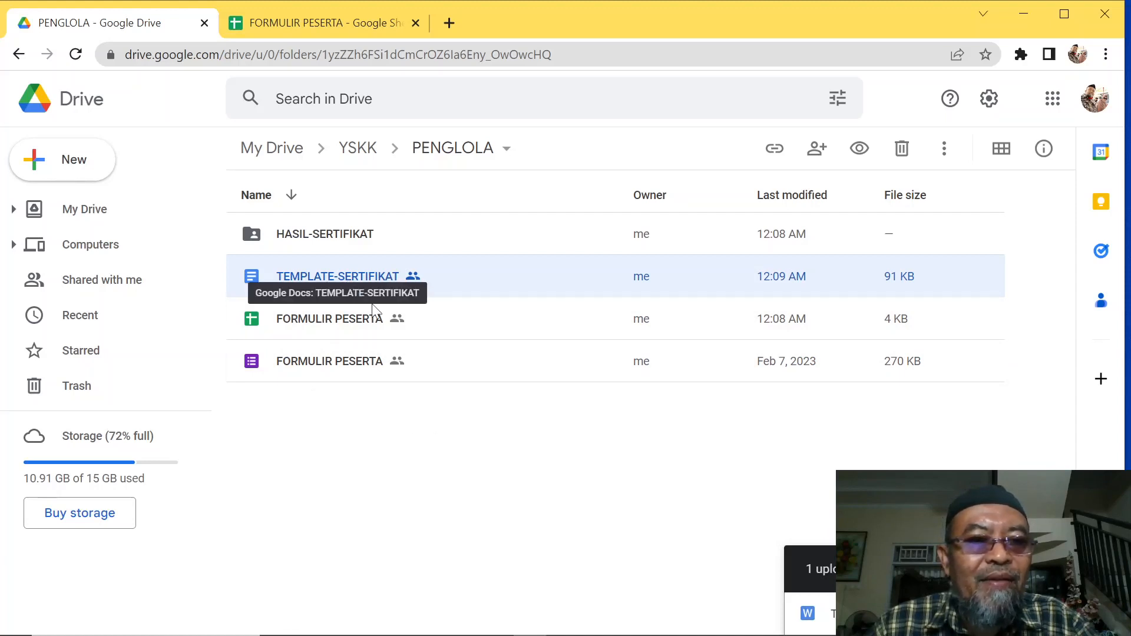
{"action": "double_click", "coordinate": [348, 281]}
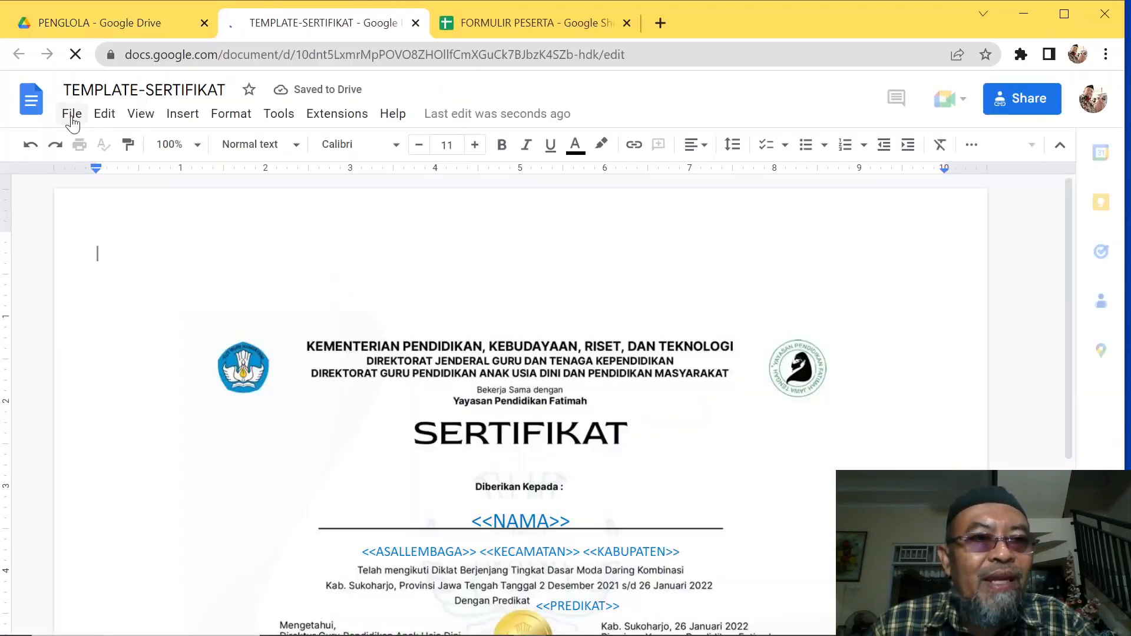
{"action": "left_click", "coordinate": [71, 115]}
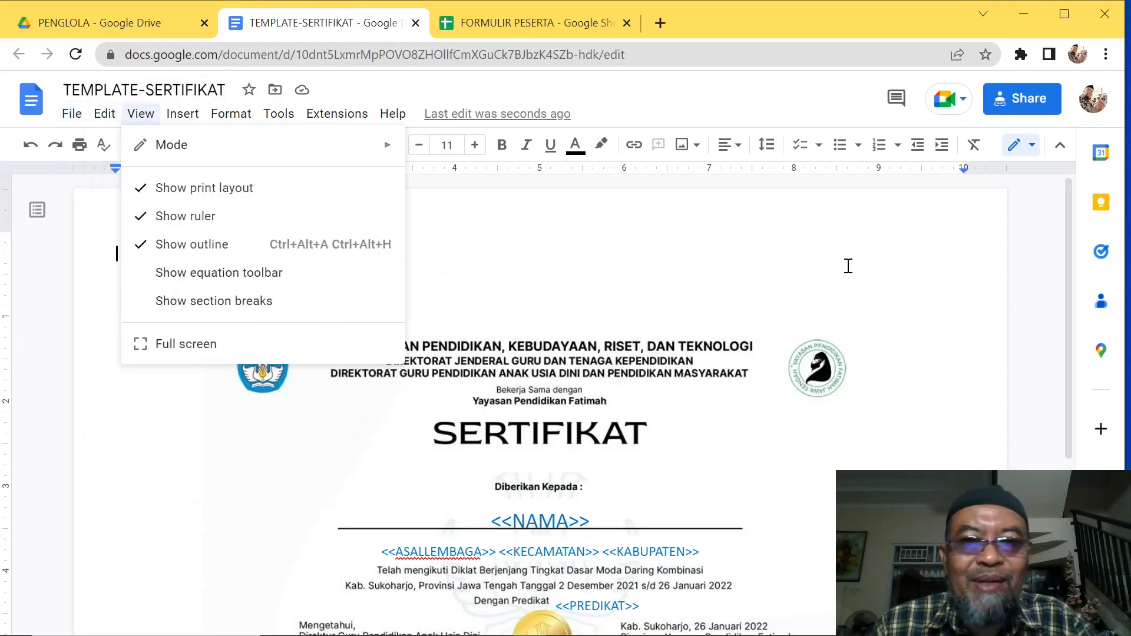
{"action": "key", "text": "Escape"}
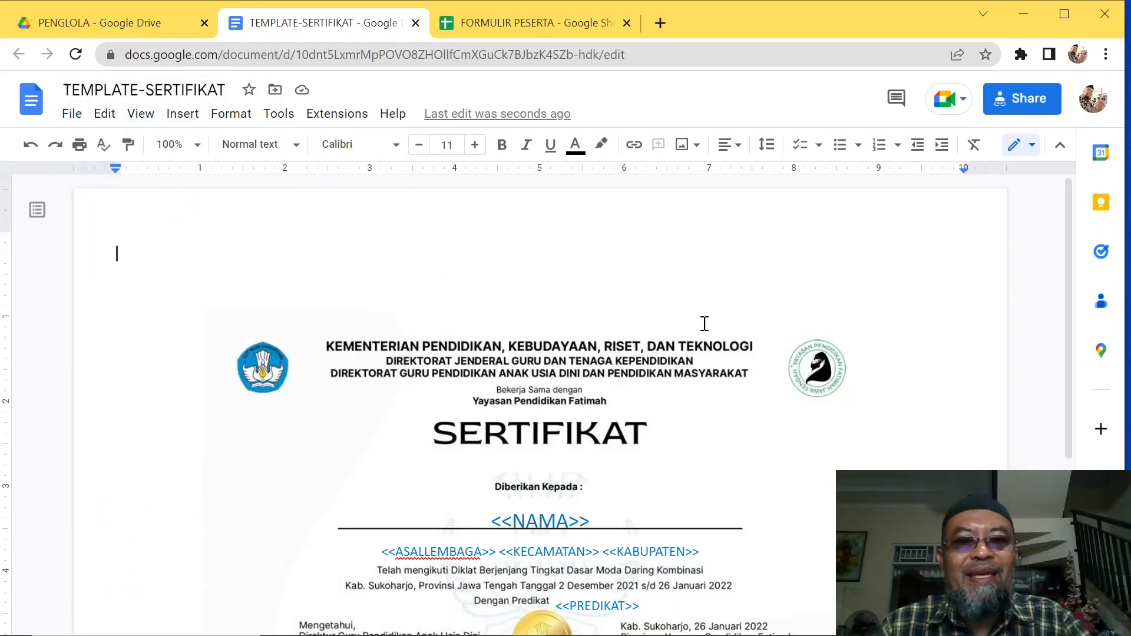
{"action": "scroll", "coordinate": [625, 451], "scroll_direction": "down", "scroll_amount": 5}
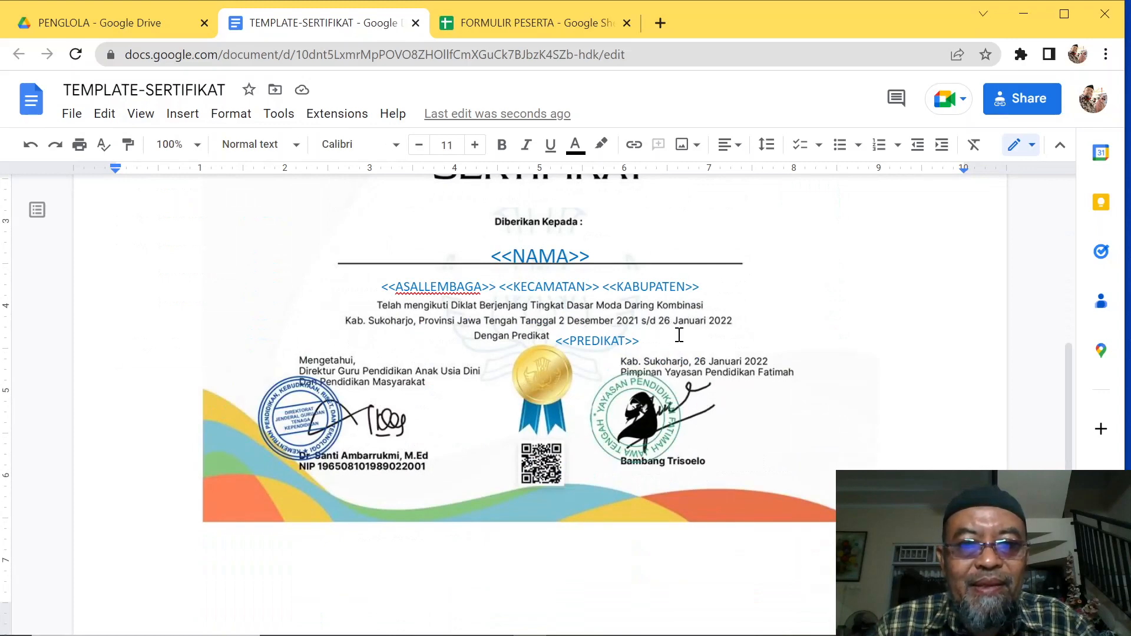
{"action": "scroll", "coordinate": [679, 335], "scroll_direction": "up", "scroll_amount": 5}
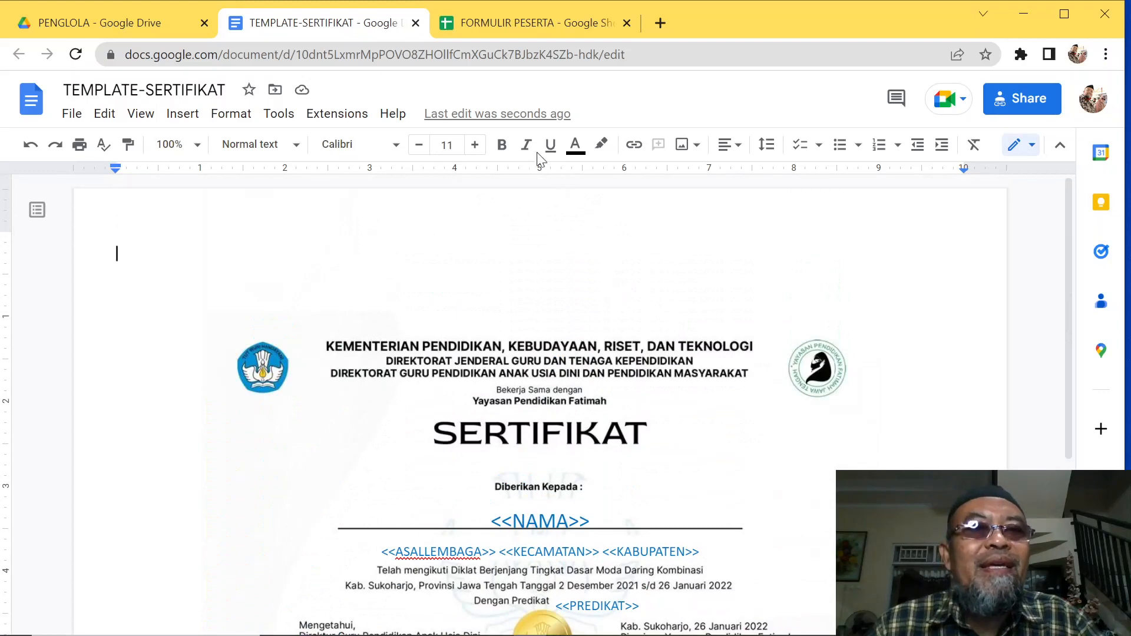
Close the template document and look over the participant rows in the FORMULIR PESERTA spreadsheet.
{"action": "left_click", "coordinate": [502, 34]}
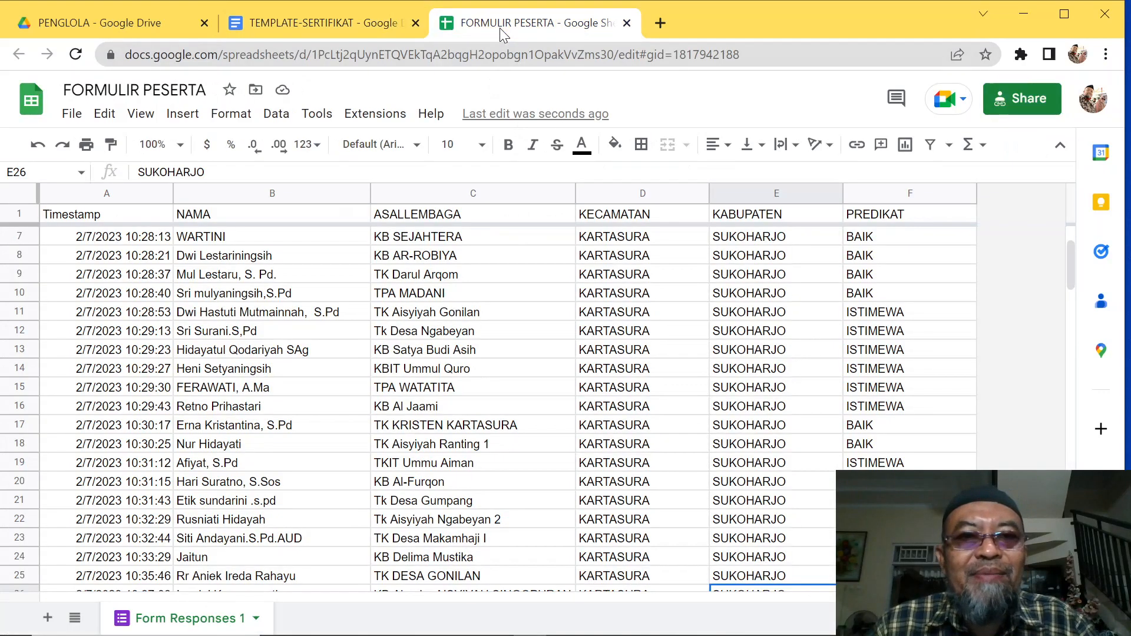
{"action": "left_click", "coordinate": [415, 23]}
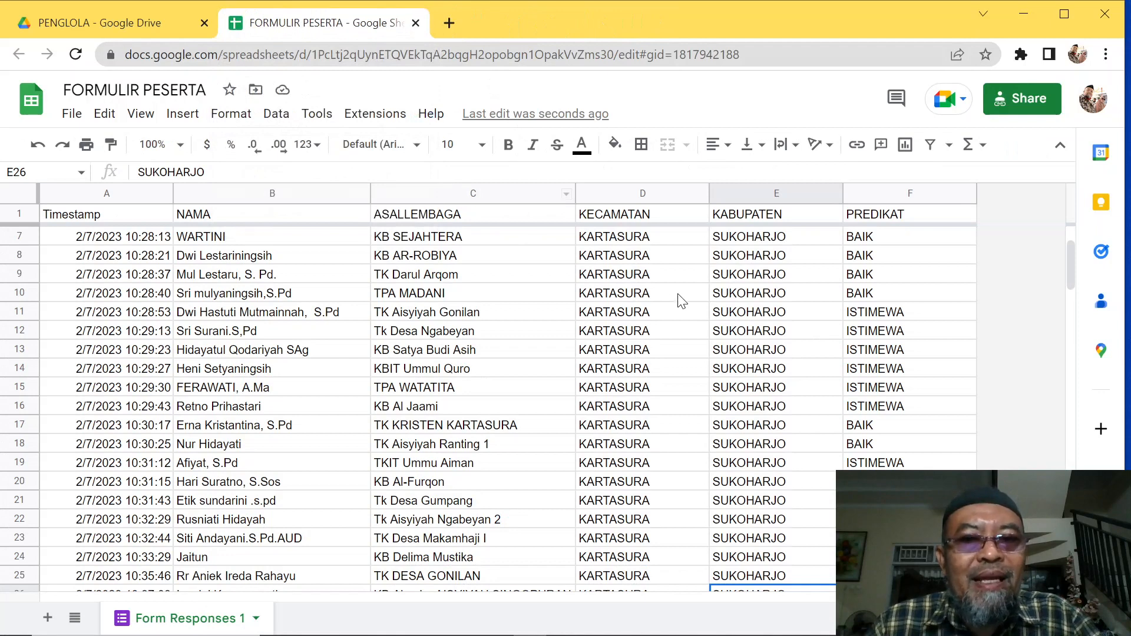
{"action": "scroll", "coordinate": [972, 359], "scroll_direction": "down", "scroll_amount": 3}
{"action": "scroll", "coordinate": [943, 348], "scroll_direction": "up", "scroll_amount": 5}
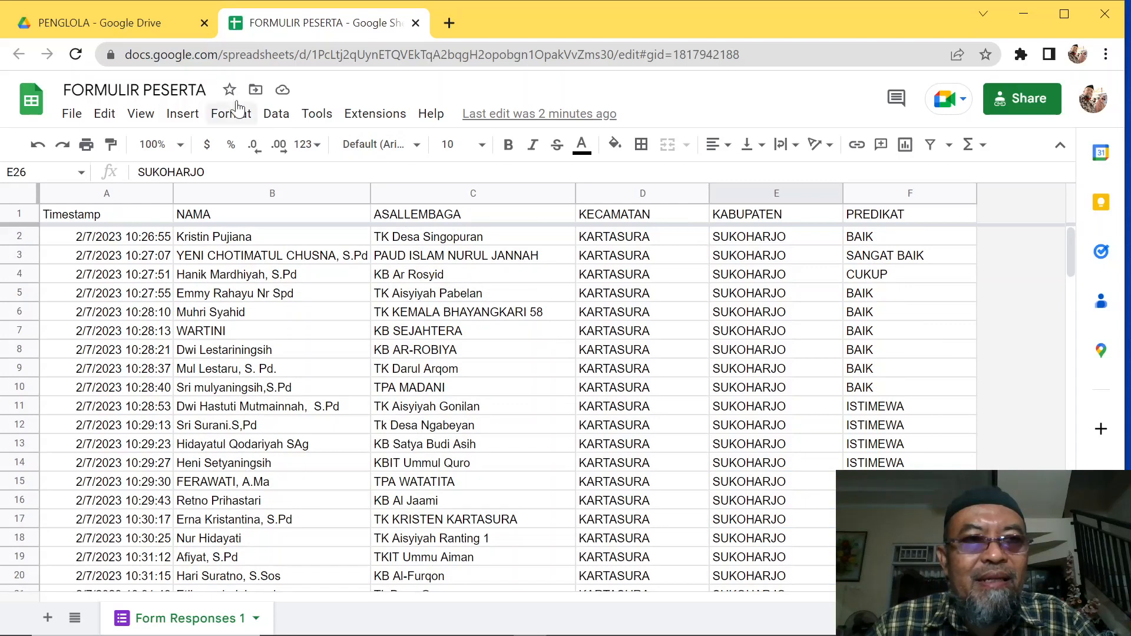
Reopen TEMPLATE-SERTIFIKAT from the PENGLOLA folder and compare its <<NAMA>> placeholder with the spreadsheet's NAMA header.
{"action": "left_click", "coordinate": [126, 26]}
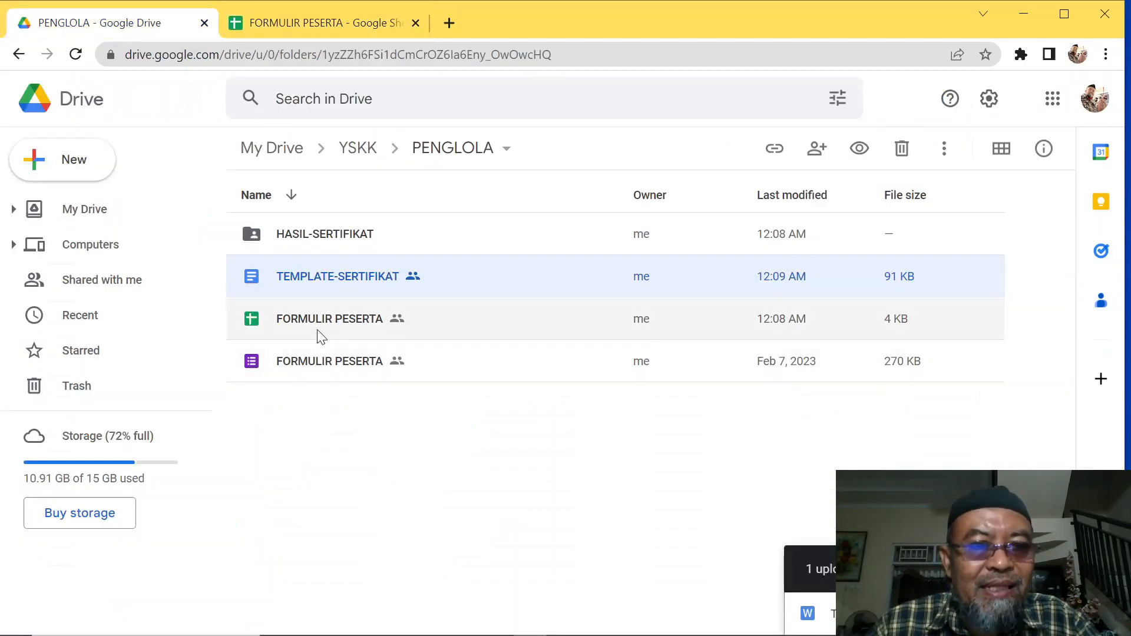
{"action": "double_click", "coordinate": [318, 278]}
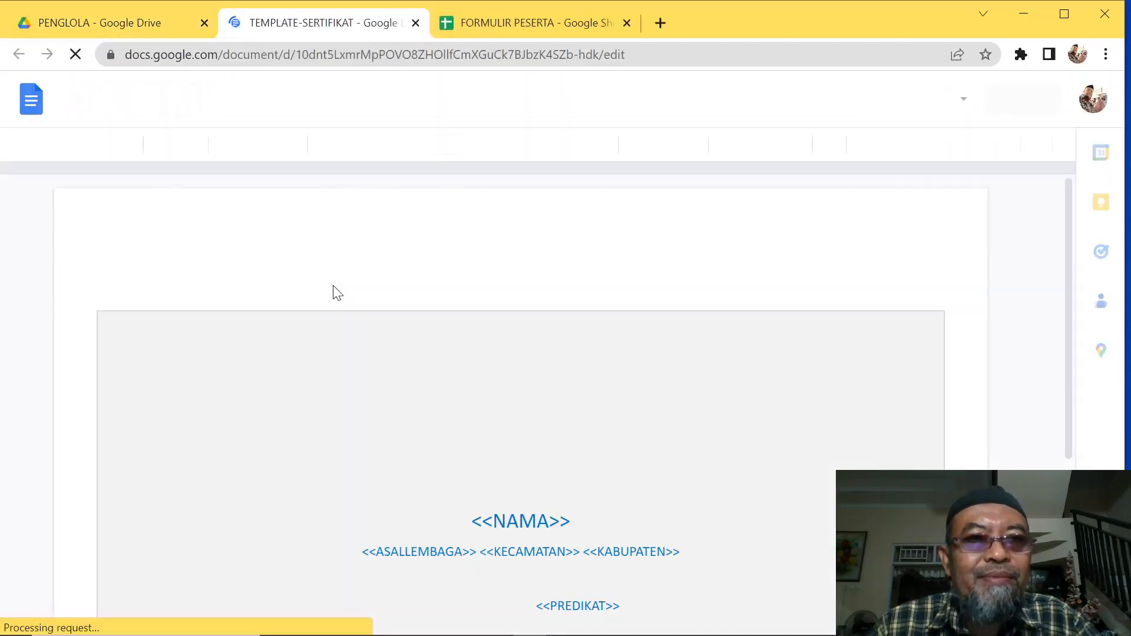
{"action": "scroll", "coordinate": [356, 277], "scroll_direction": "down", "scroll_amount": 1}
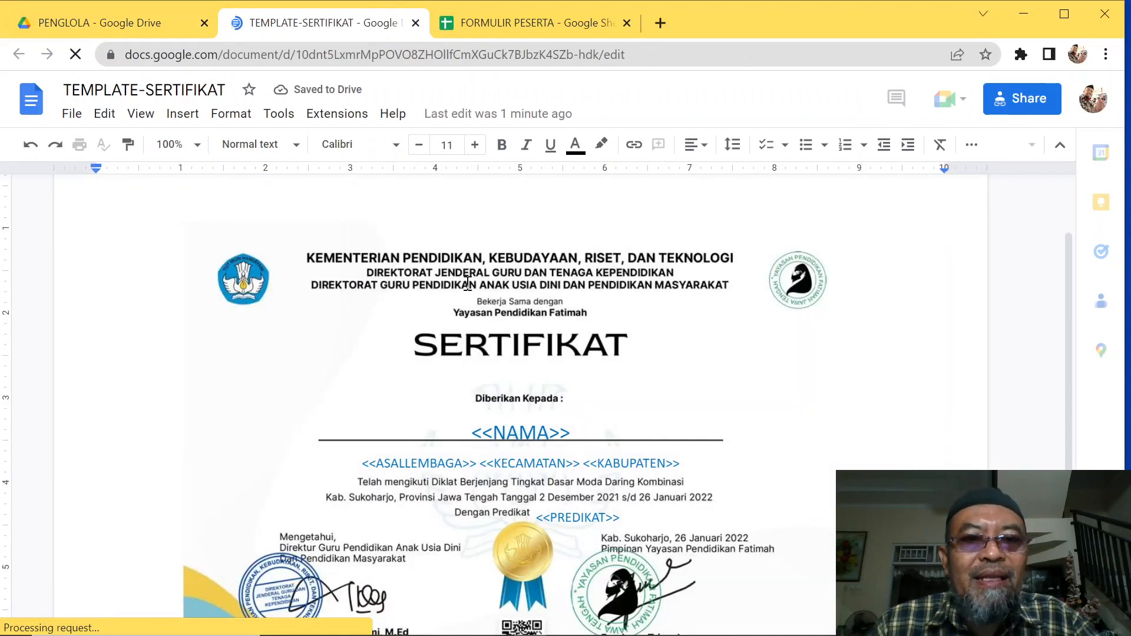
{"action": "left_click_drag", "start_coordinate": [580, 434], "coordinate": [494, 429]}
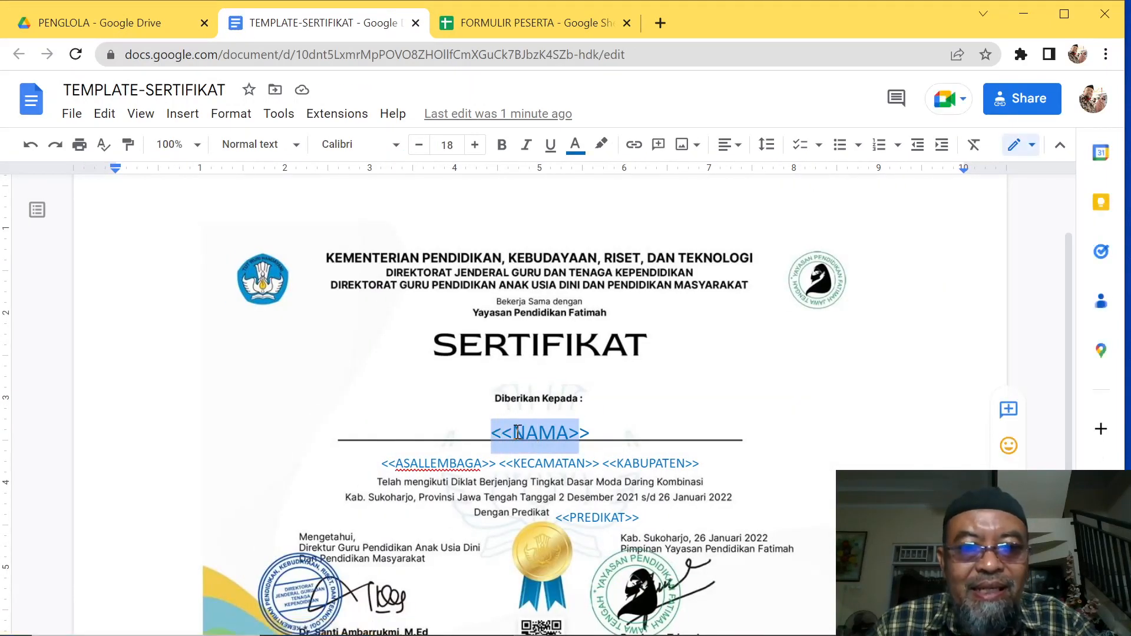
{"action": "left_click", "coordinate": [493, 27]}
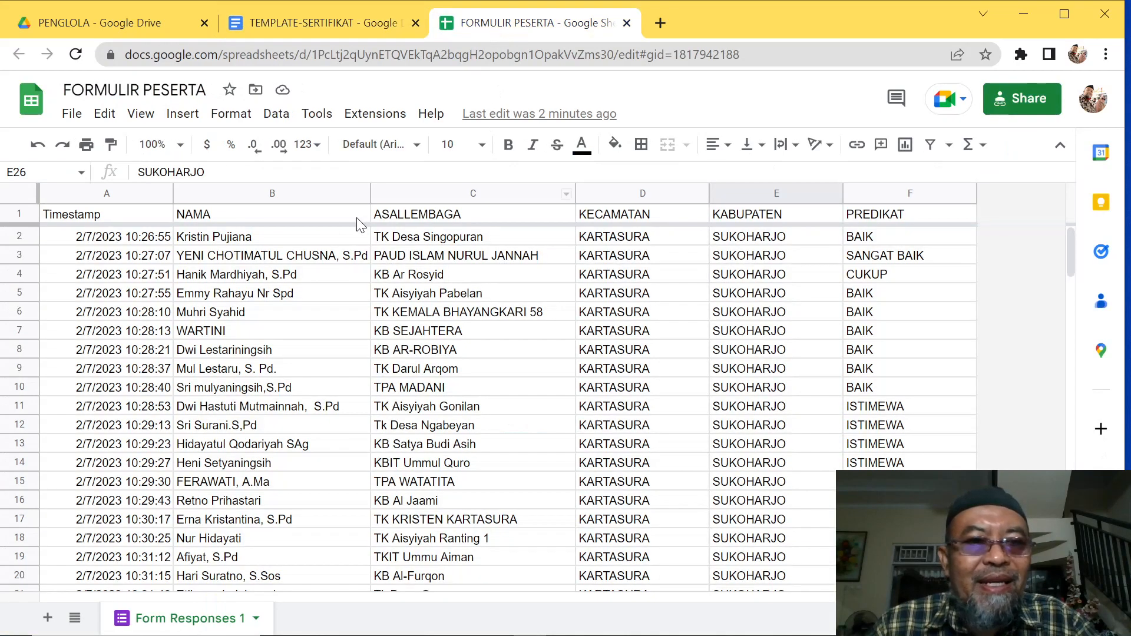
{"action": "left_click", "coordinate": [300, 213]}
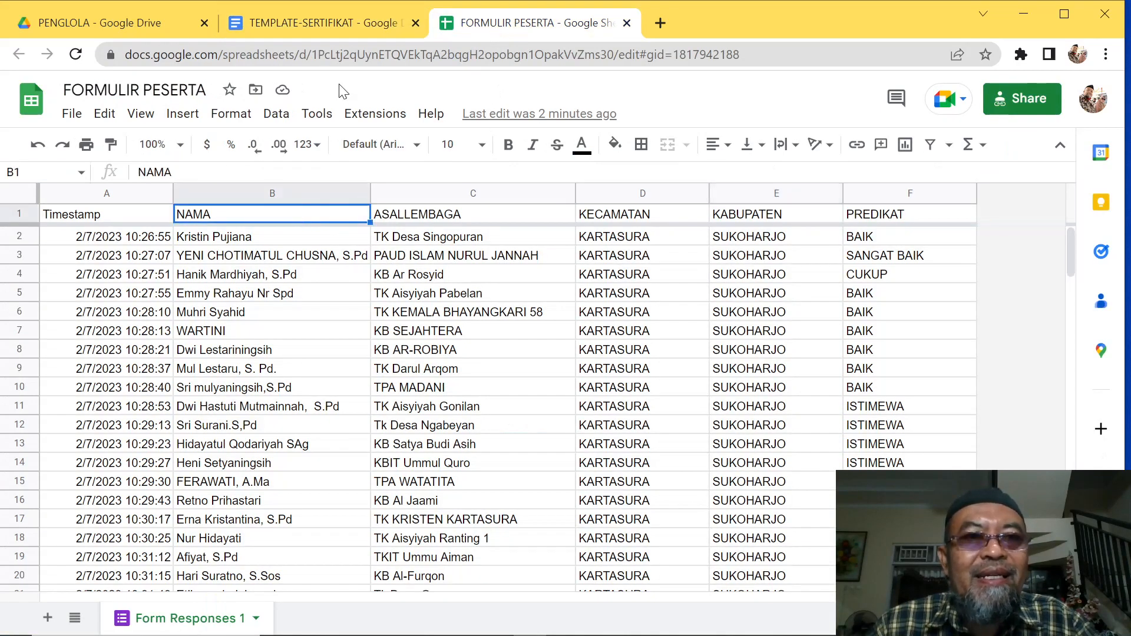
{"action": "left_click", "coordinate": [330, 26]}
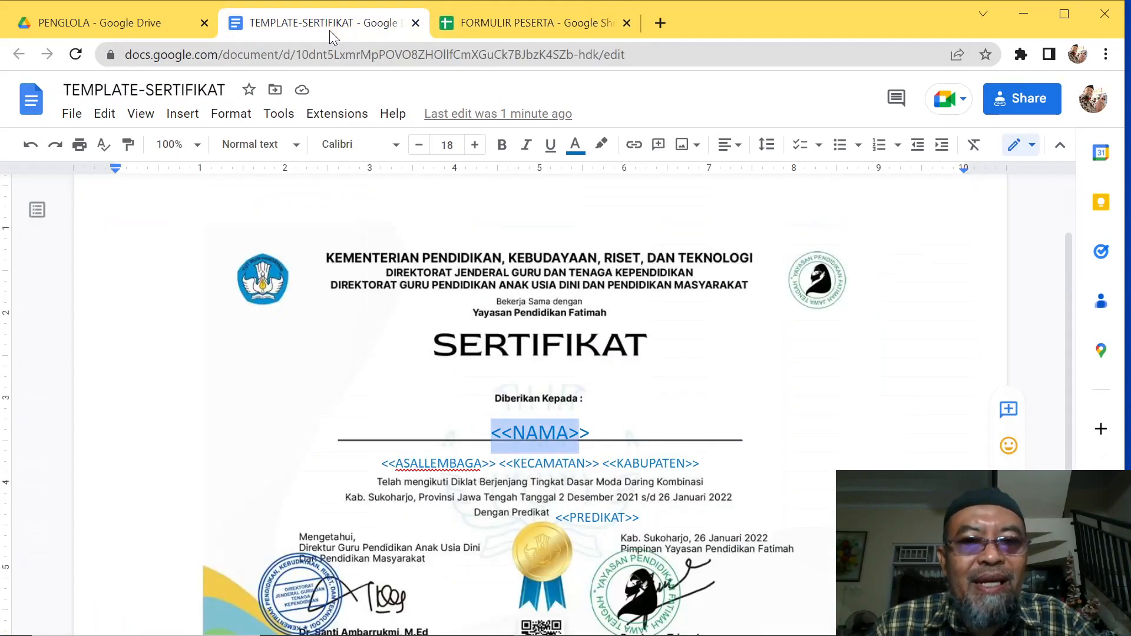
Compare the <<ASALLEMBAGA>>, <<KECAMATAN>> and <<KABUPATEN>> placeholders in the template with the matching header cells C1, D1 and E1 in the spreadsheet.
{"action": "left_click", "coordinate": [452, 465]}
{"action": "left_click", "coordinate": [535, 465]}
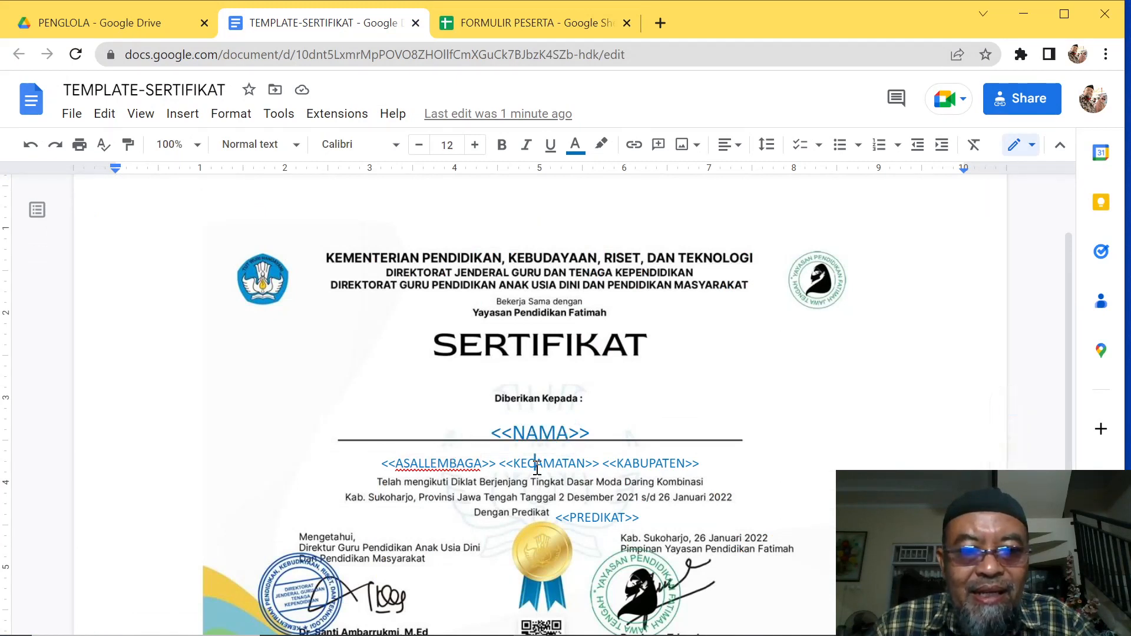
{"action": "left_click", "coordinate": [467, 463]}
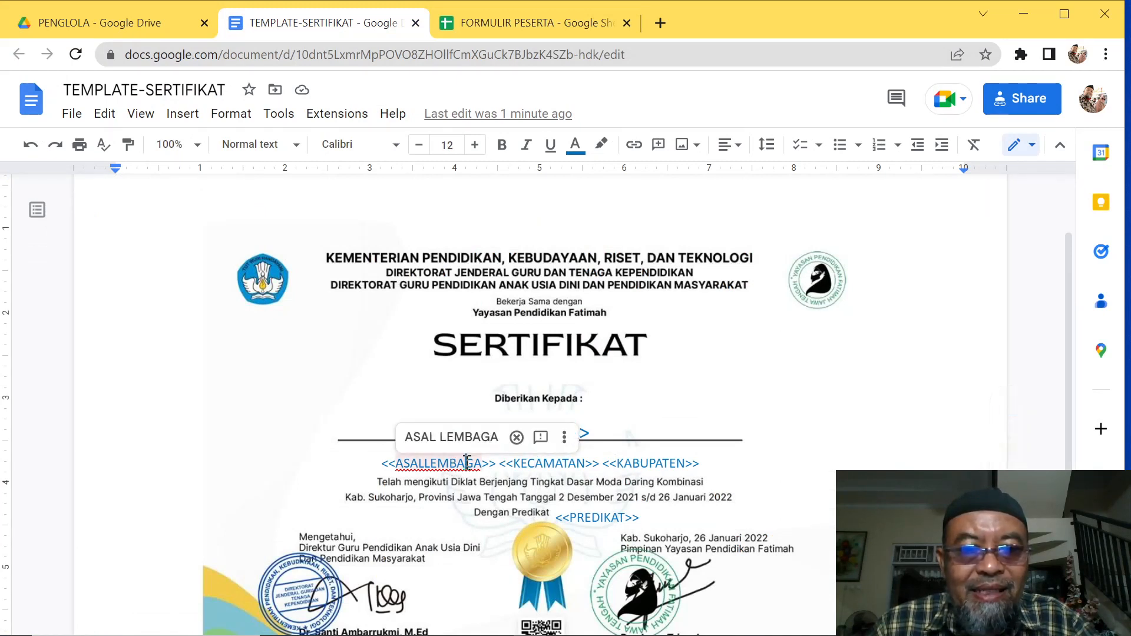
{"action": "left_click", "coordinate": [546, 463]}
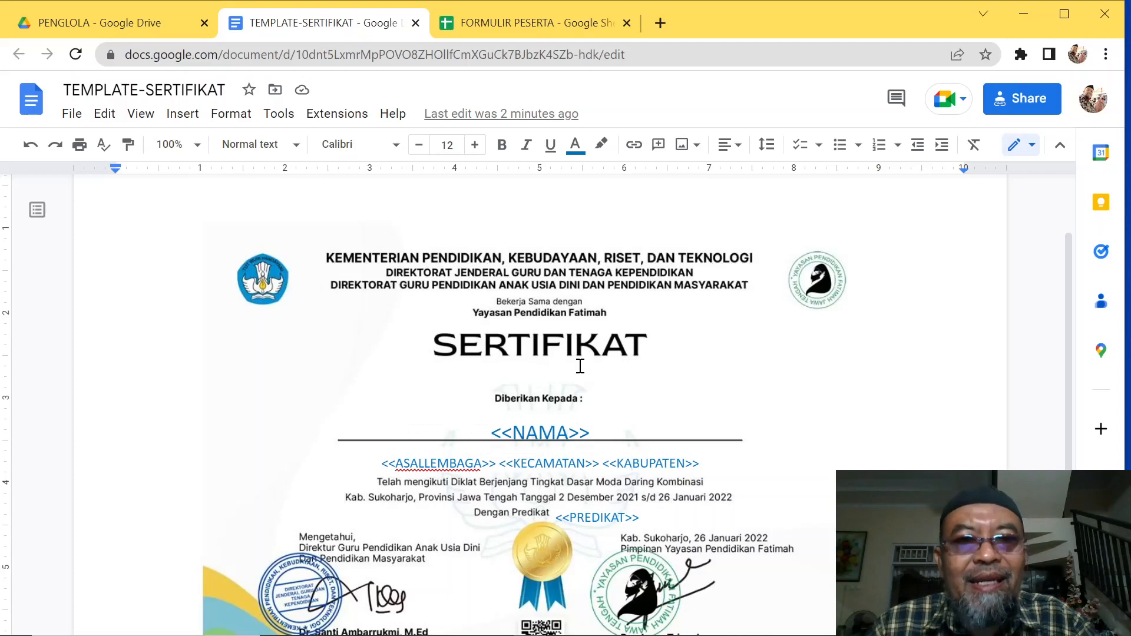
{"action": "left_click", "coordinate": [496, 32]}
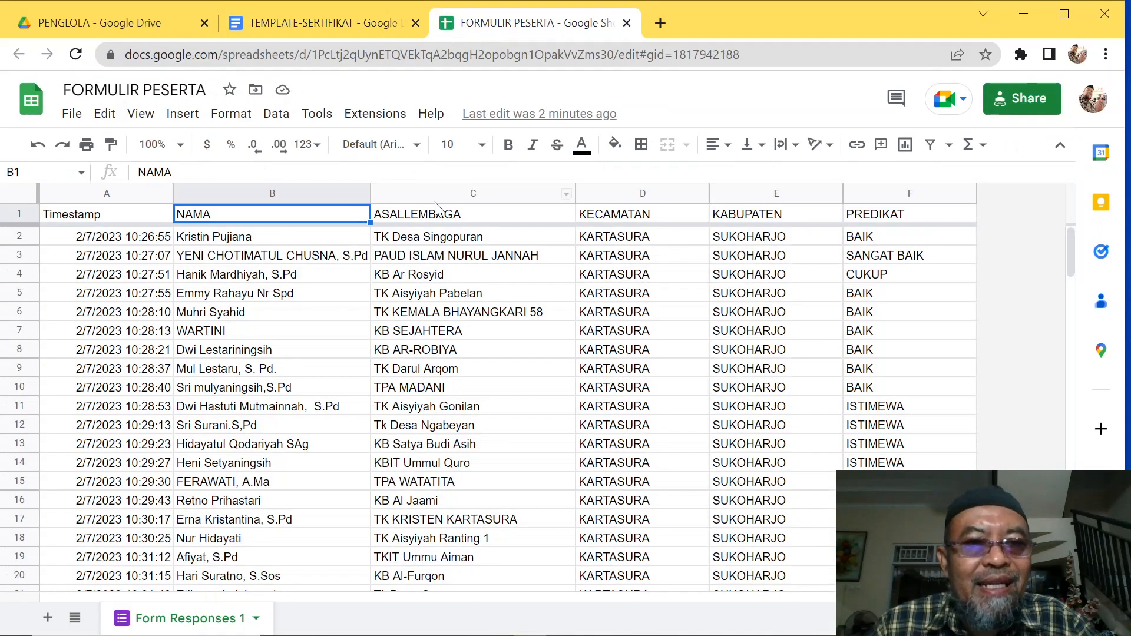
{"action": "left_click", "coordinate": [459, 220]}
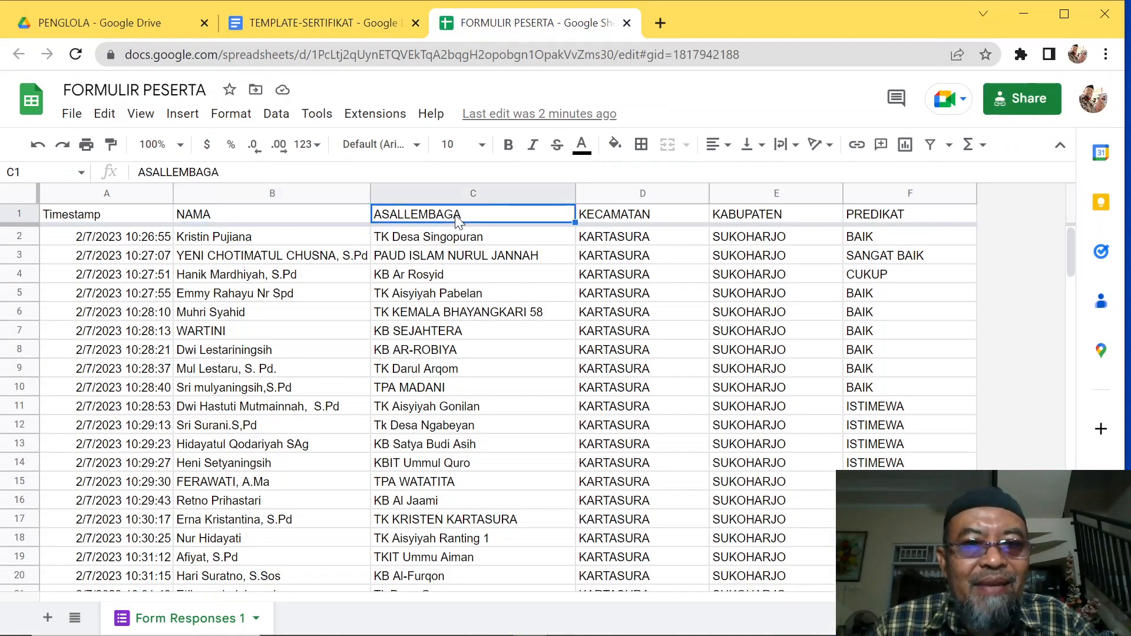
{"action": "left_click", "coordinate": [610, 219]}
{"action": "left_click", "coordinate": [731, 220]}
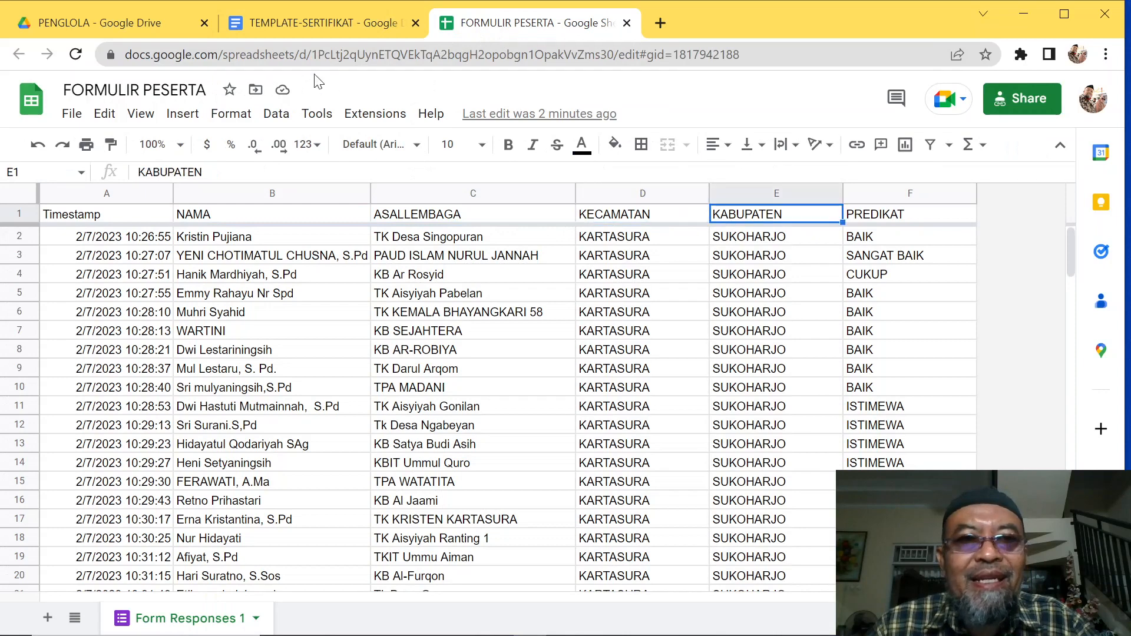
Compare the template's <<PREDIKAT>> placeholder with the PREDIKAT header in cell F1 of the spreadsheet.
{"action": "left_click", "coordinate": [285, 23]}
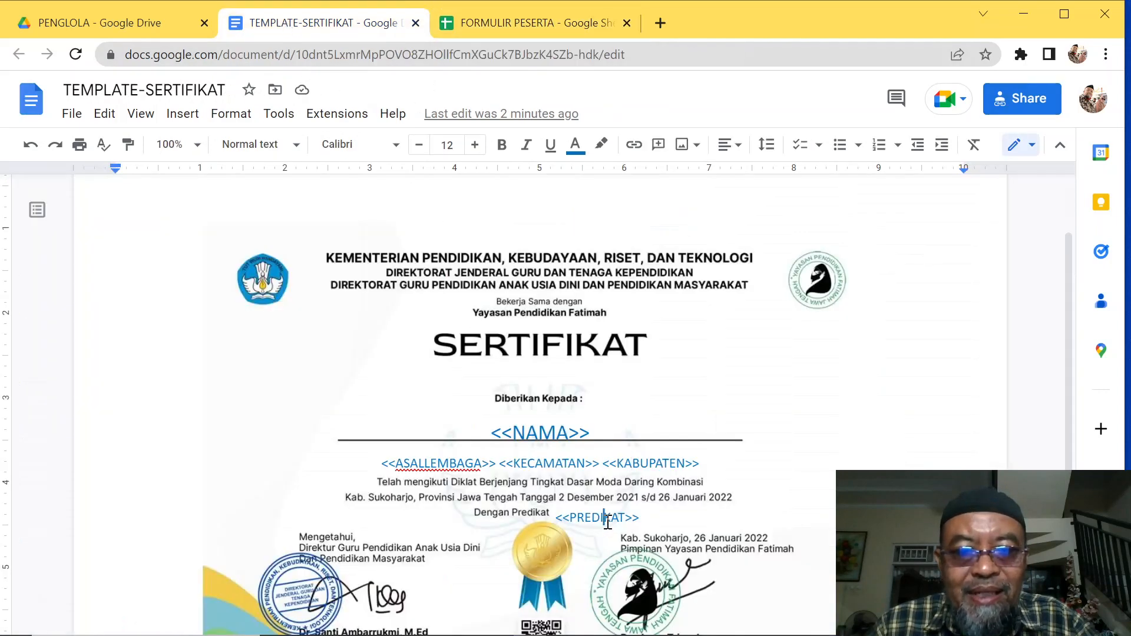
{"action": "left_click", "coordinate": [500, 26]}
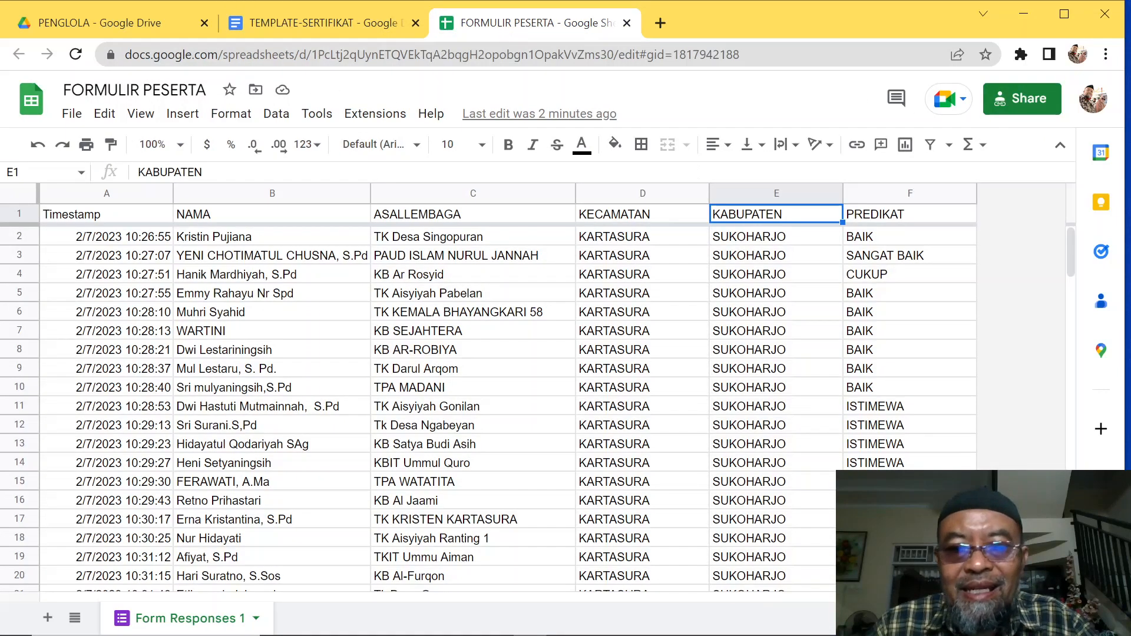
{"action": "left_click_drag", "start_coordinate": [882, 446], "coordinate": [903, 386]}
{"action": "left_click", "coordinate": [913, 216]}
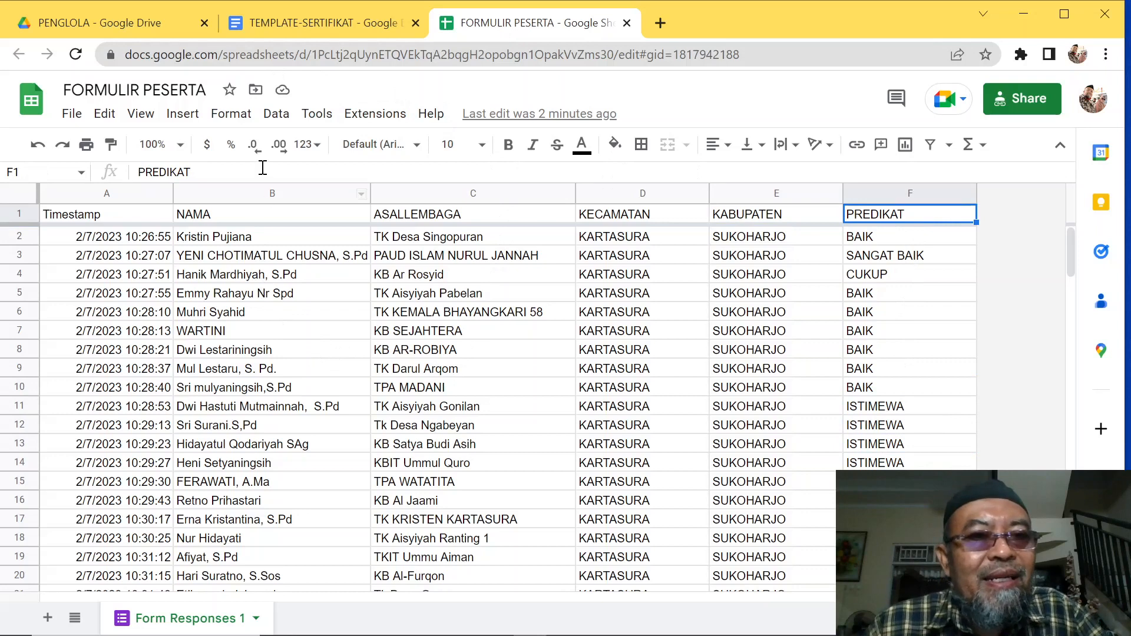
Search the Google Workspace Marketplace for the Autocrat add-on, view its details page and close the marketplace.
{"action": "left_click", "coordinate": [358, 120]}
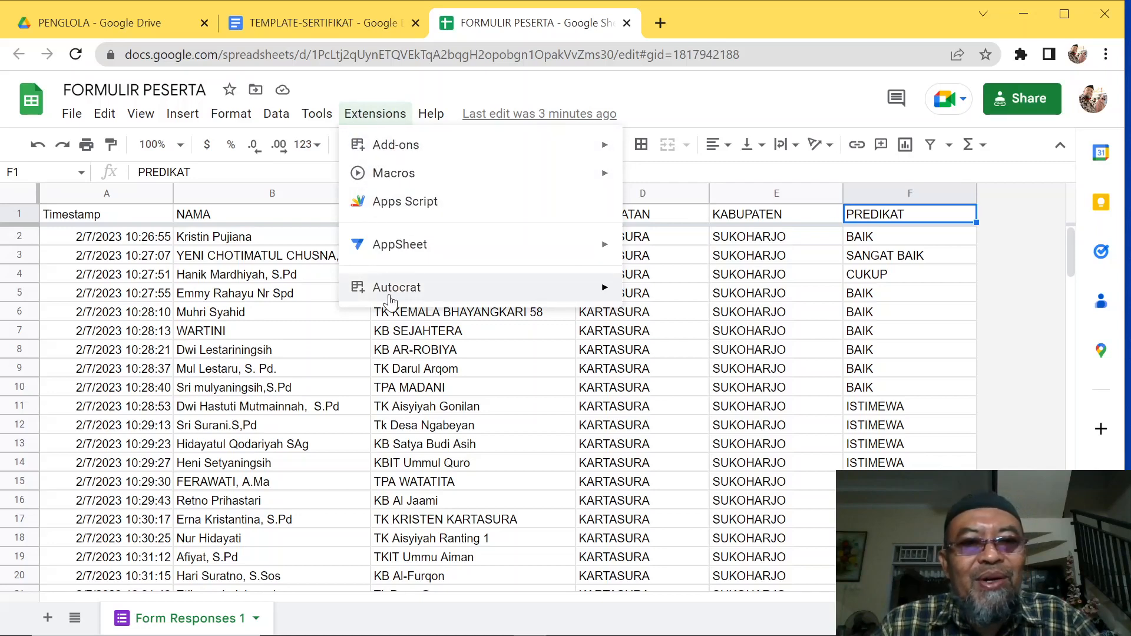
{"action": "mouse_move", "coordinate": [394, 297]}
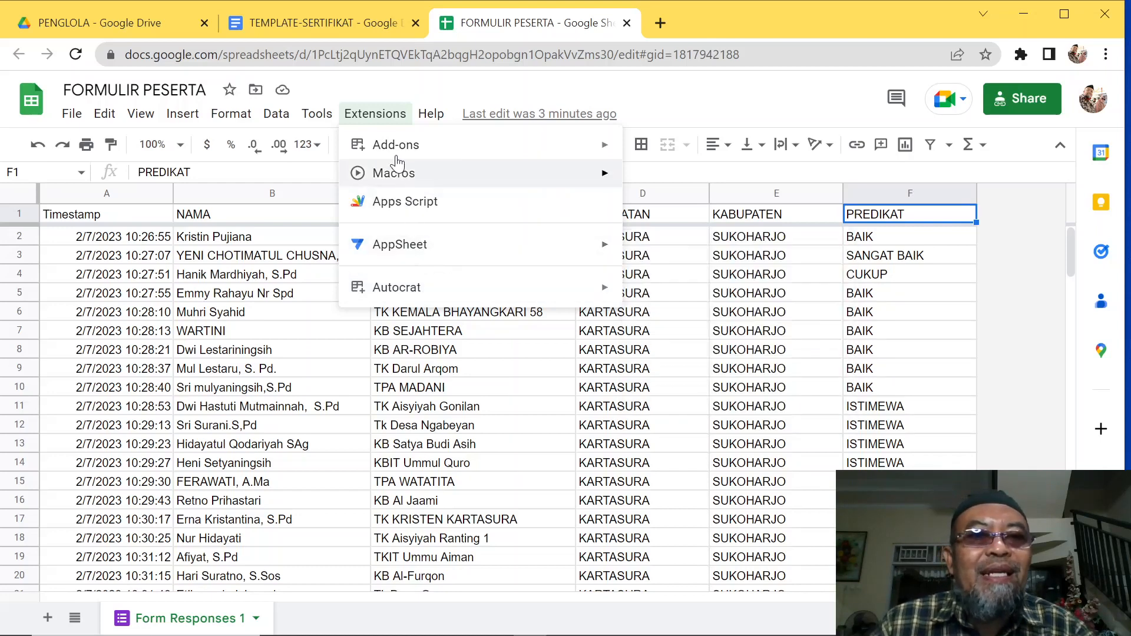
{"action": "mouse_move", "coordinate": [396, 152]}
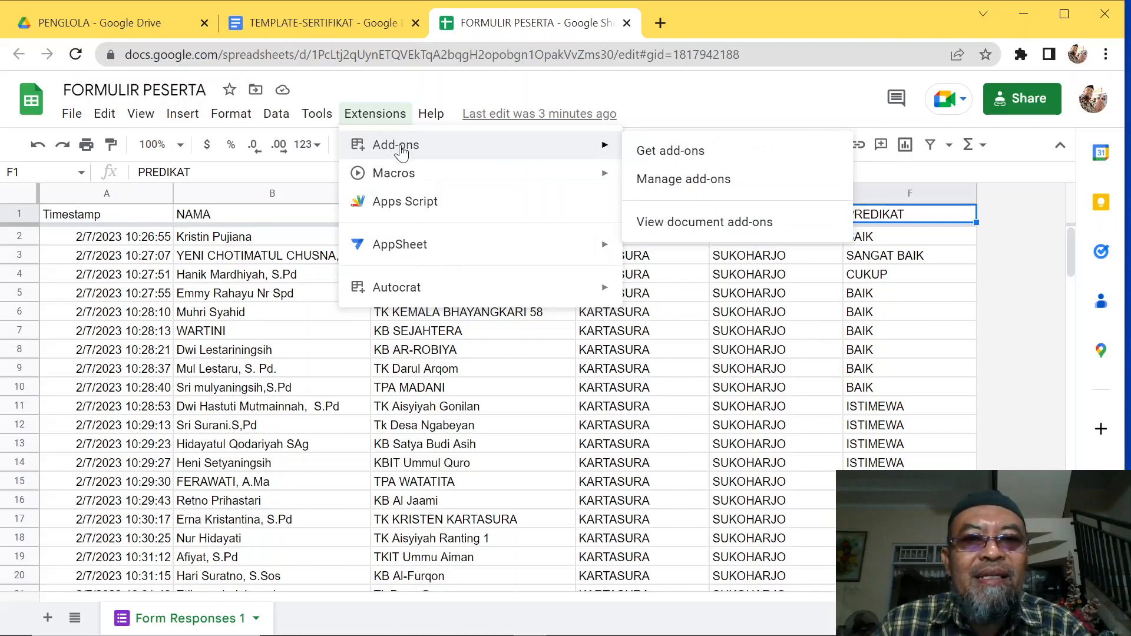
{"action": "left_click", "coordinate": [641, 152]}
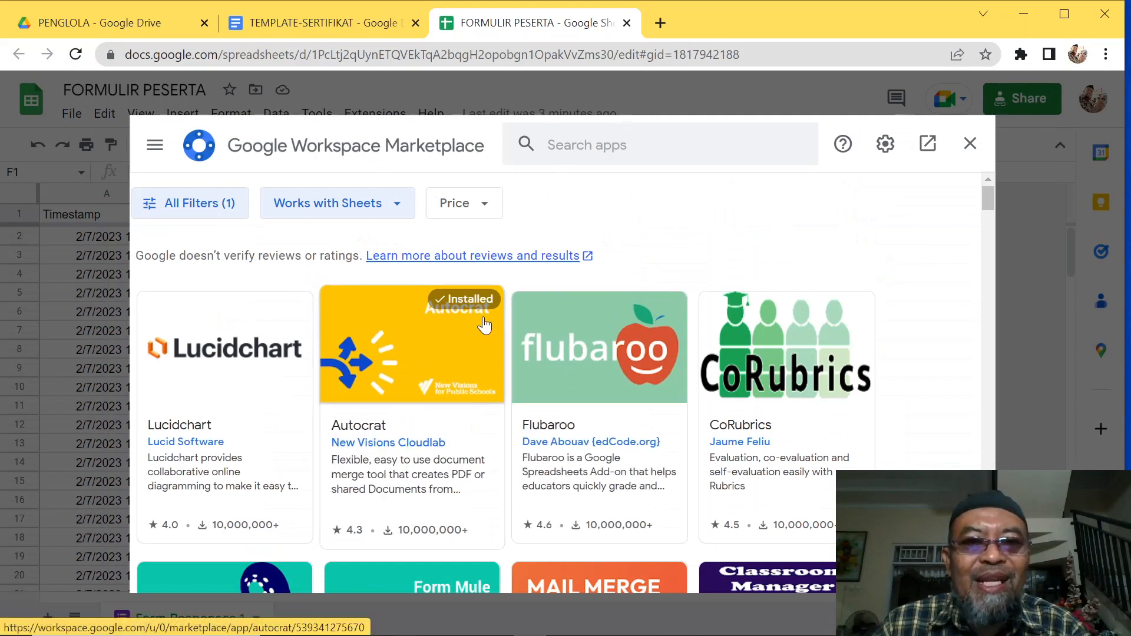
{"action": "left_click", "coordinate": [579, 141]}
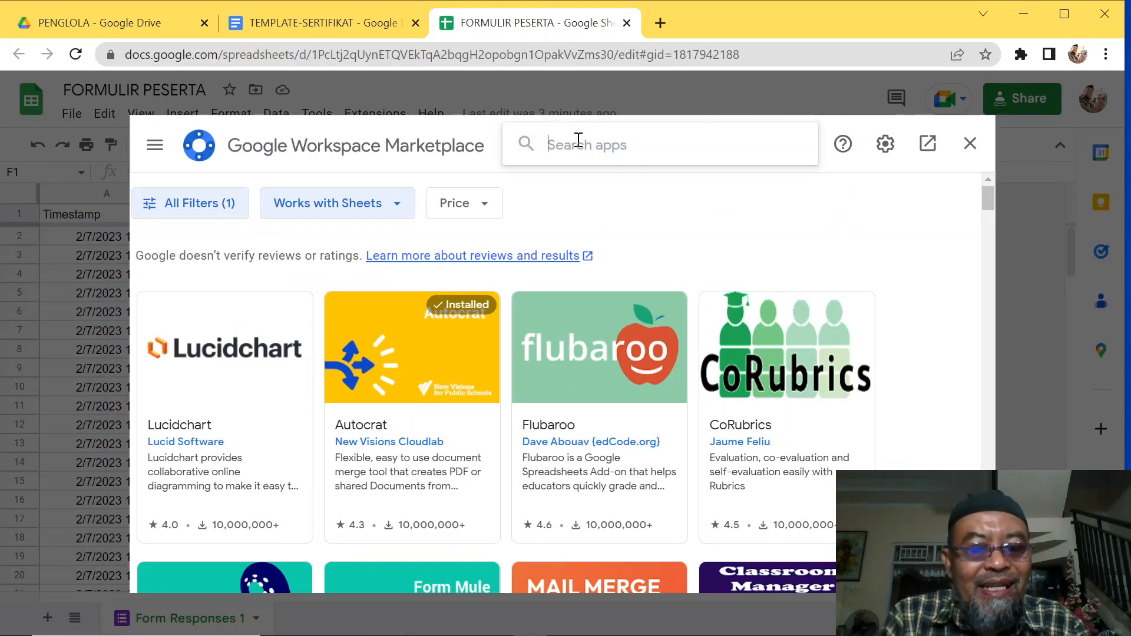
{"action": "type", "text": "AUT"}
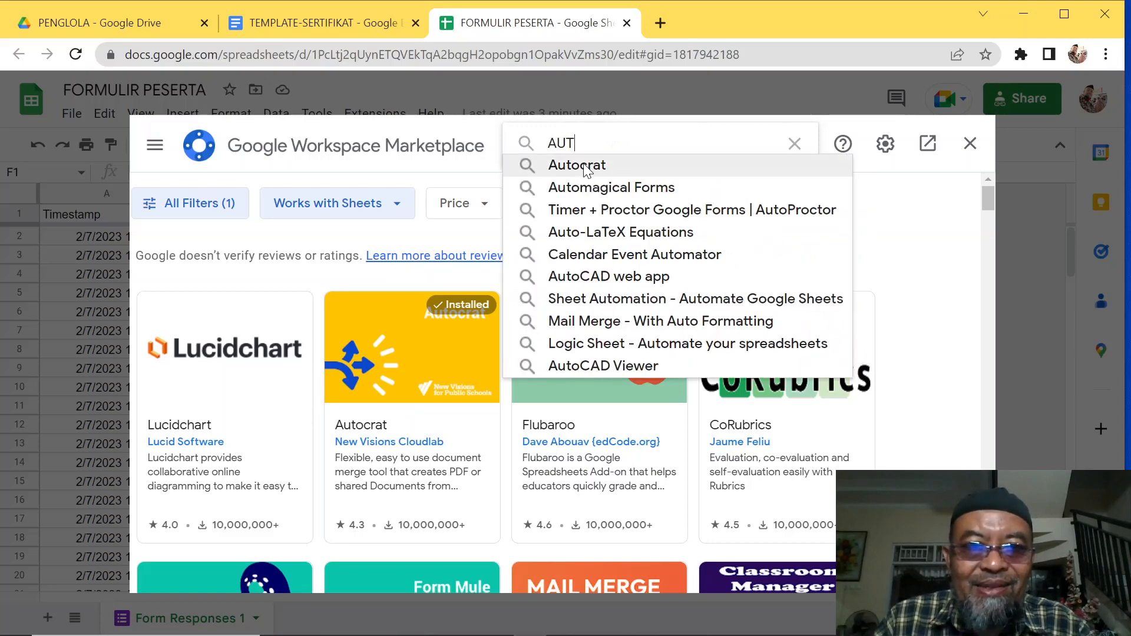
{"action": "left_click", "coordinate": [586, 167]}
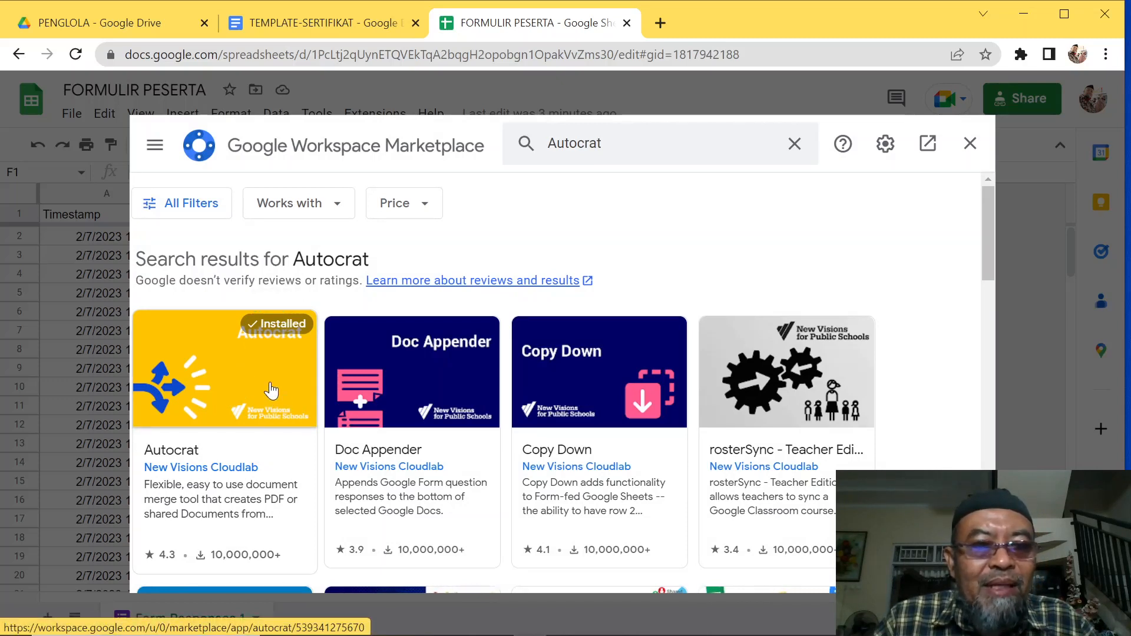
{"action": "left_click", "coordinate": [234, 374]}
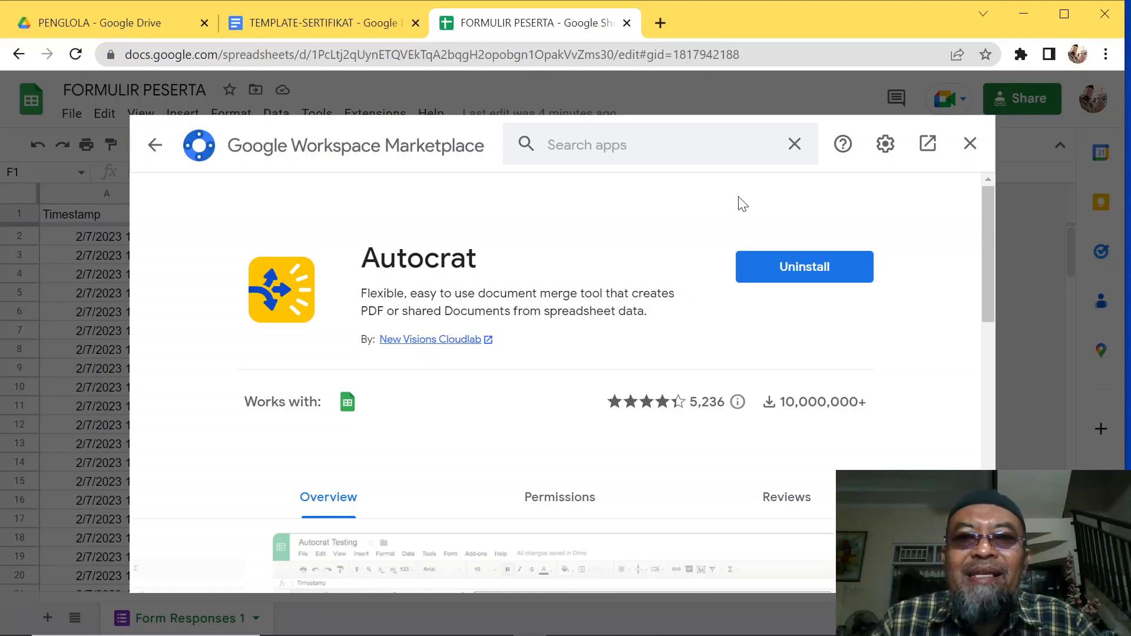
{"action": "left_click", "coordinate": [968, 146]}
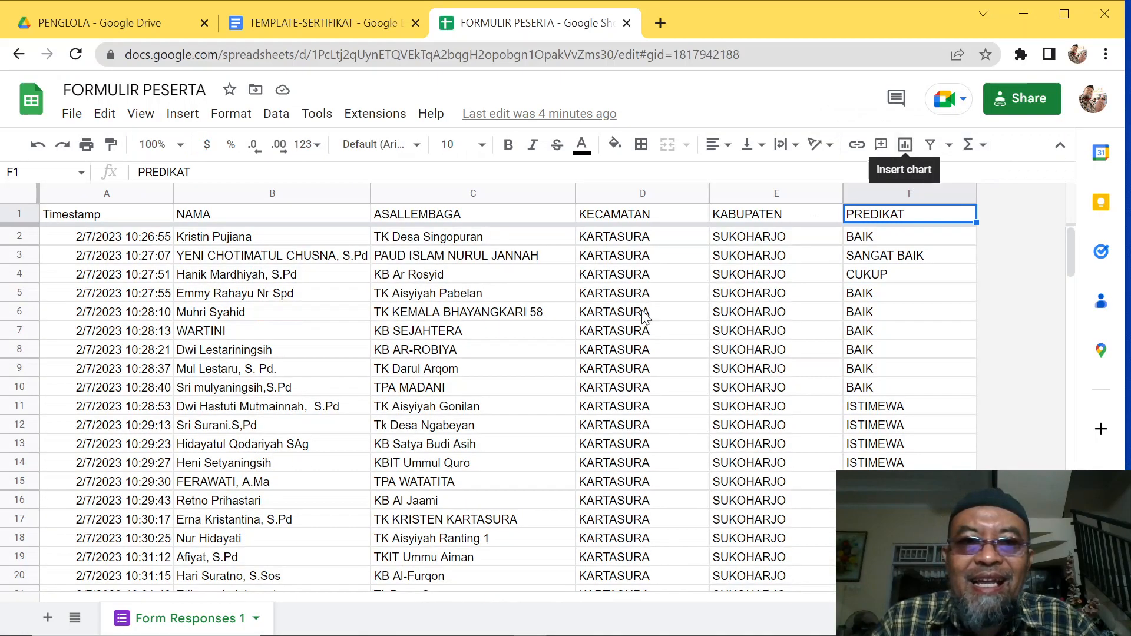
Open Autocrat from the spreadsheet and delete the existing jobs SERTIFIKAT-PESERTA and SERTIFIKAT-PESERT.
{"action": "left_click", "coordinate": [380, 119]}
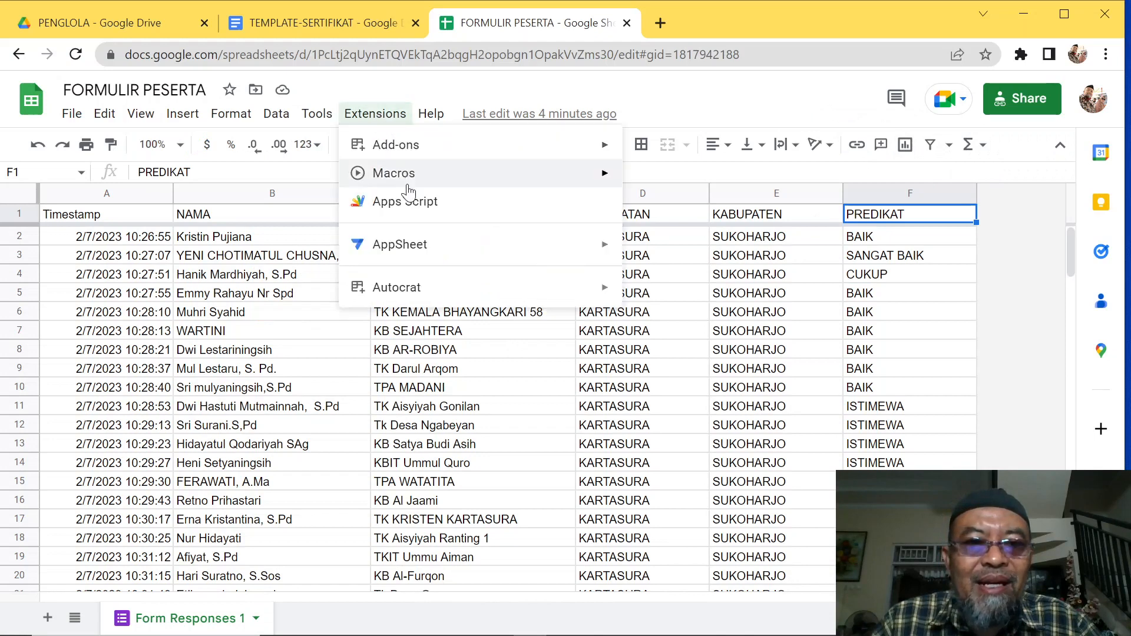
{"action": "mouse_move", "coordinate": [413, 292]}
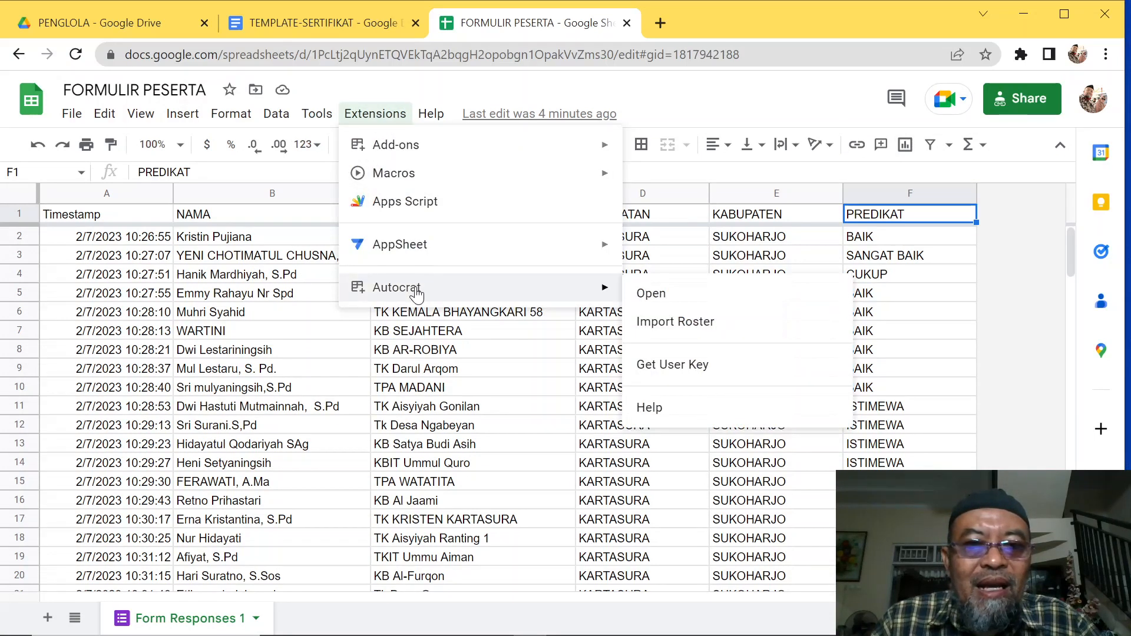
{"action": "left_click", "coordinate": [629, 295]}
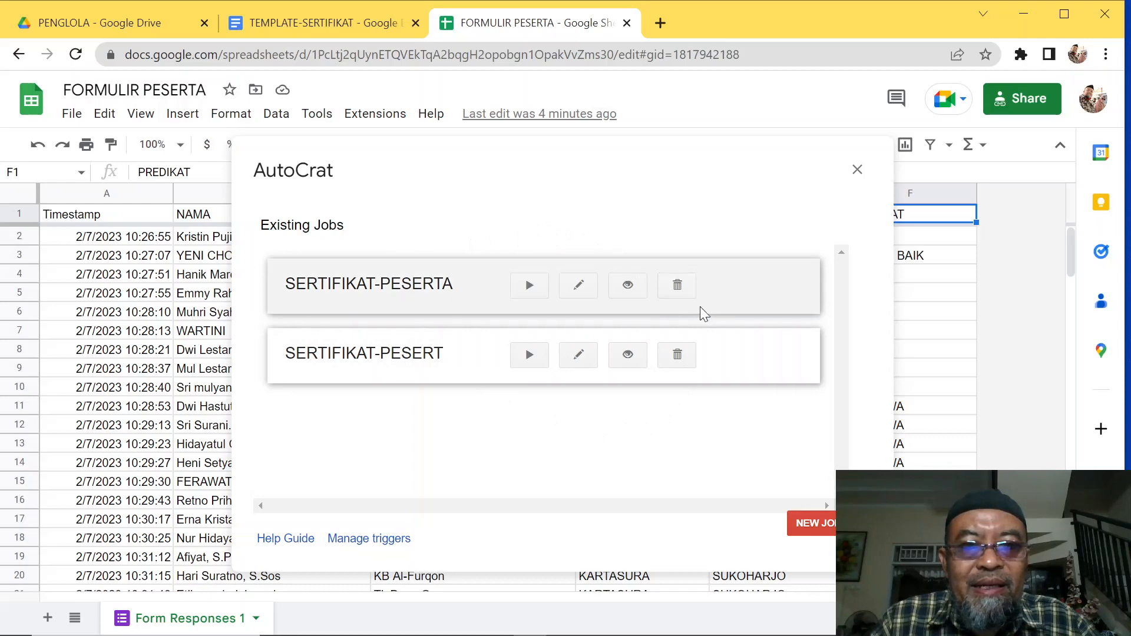
{"action": "left_click", "coordinate": [683, 297]}
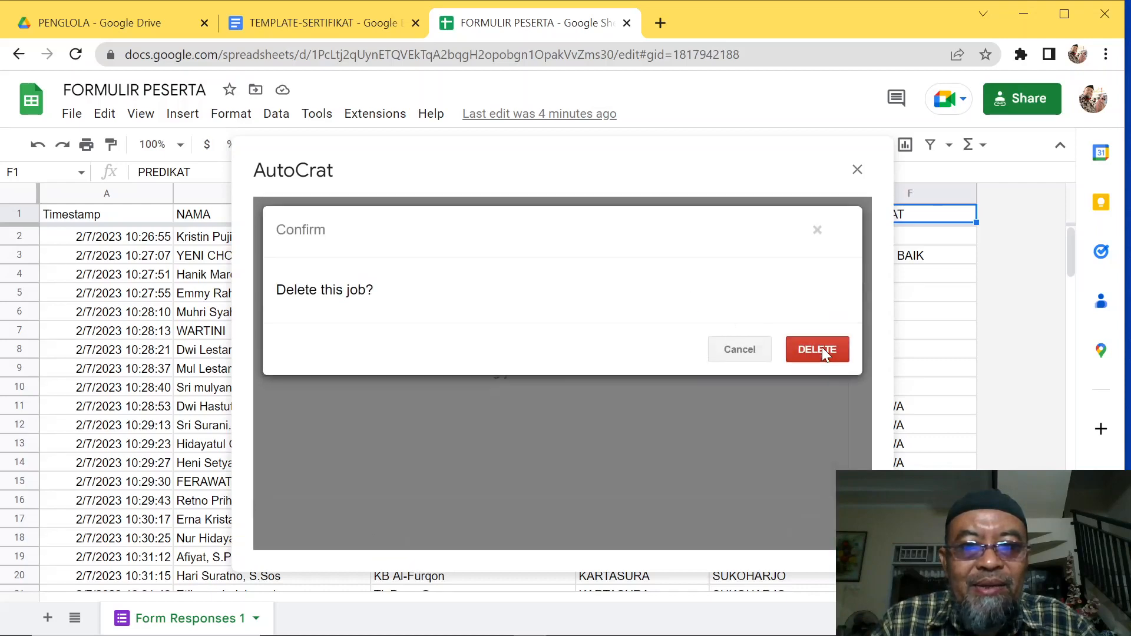
{"action": "left_click", "coordinate": [822, 347]}
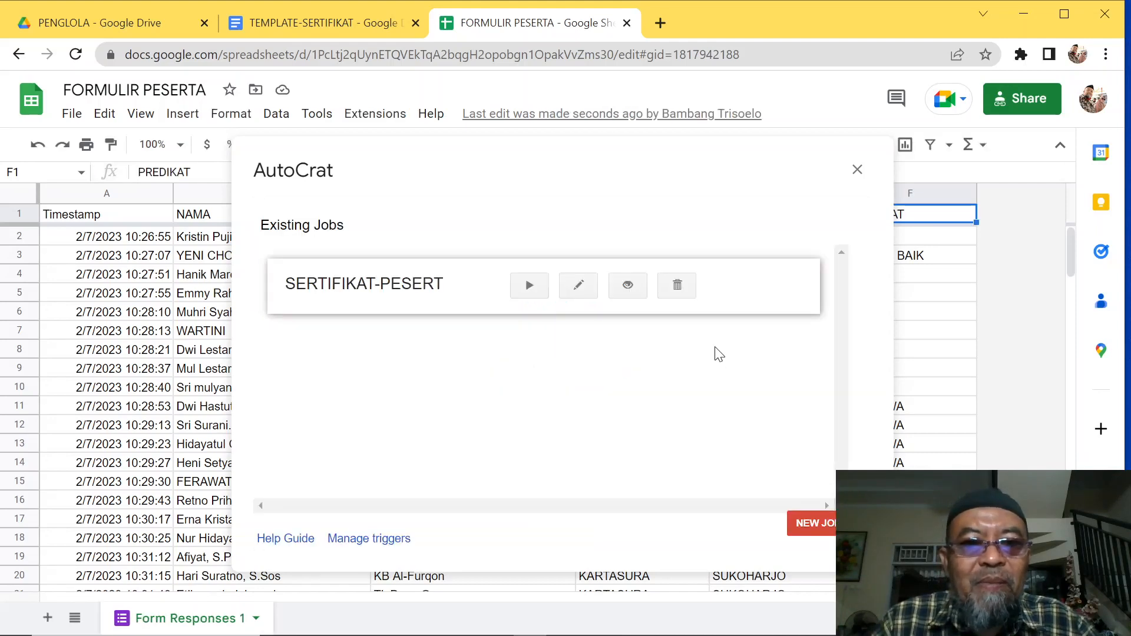
{"action": "left_click", "coordinate": [677, 291]}
{"action": "left_click", "coordinate": [799, 354]}
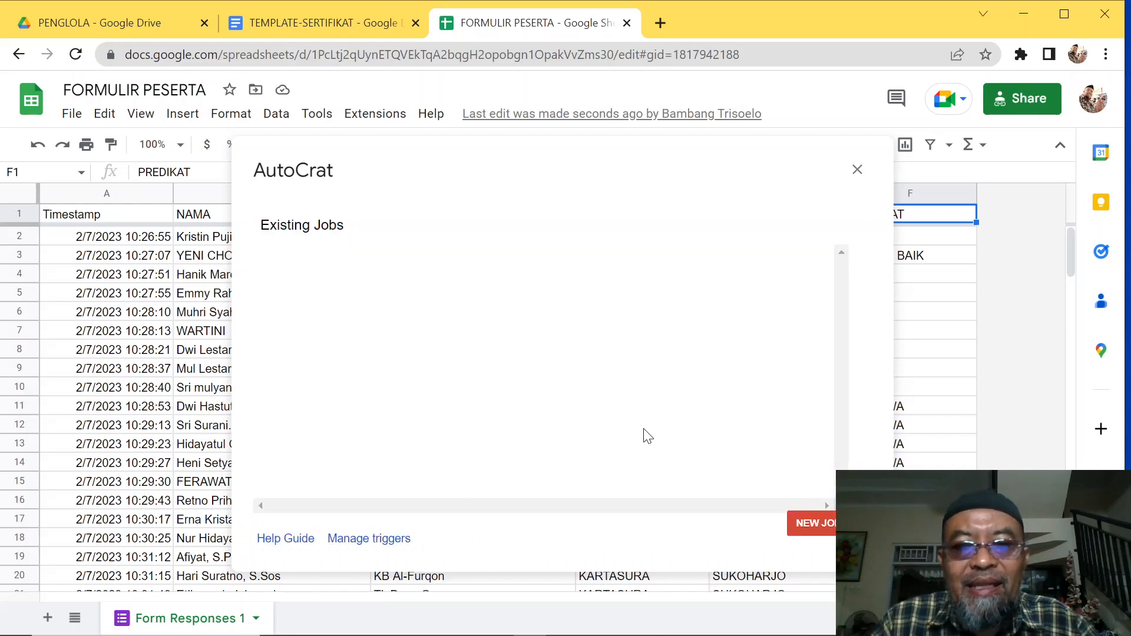
Create a new merge job named E-SERTIFIKAT and continue to the template choice.
{"action": "left_click", "coordinate": [812, 524]}
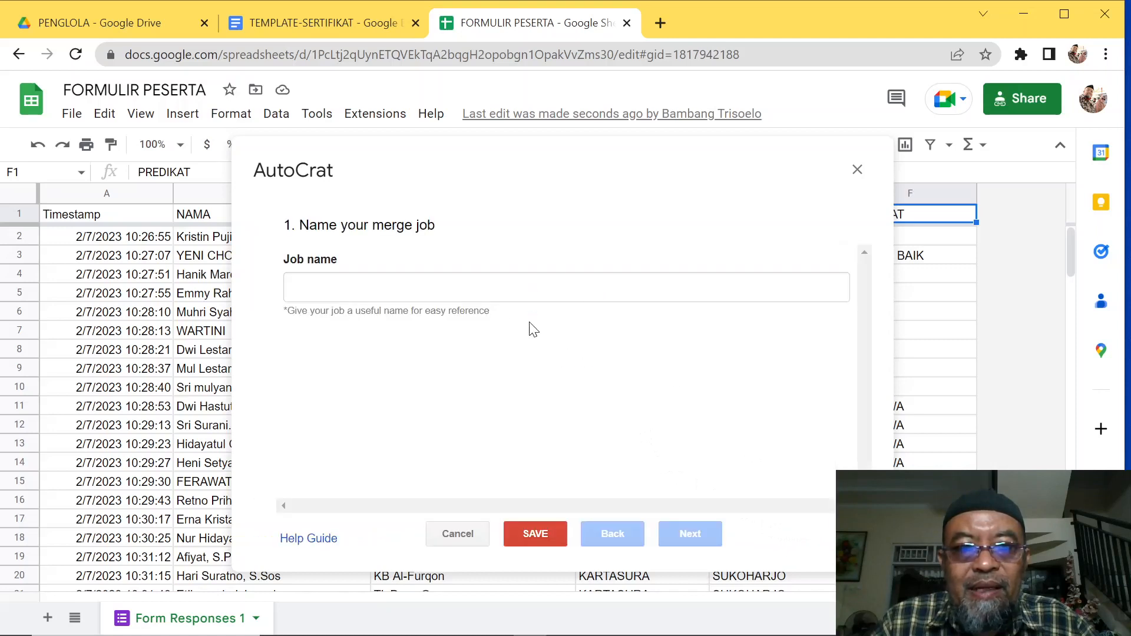
{"action": "left_click", "coordinate": [459, 286]}
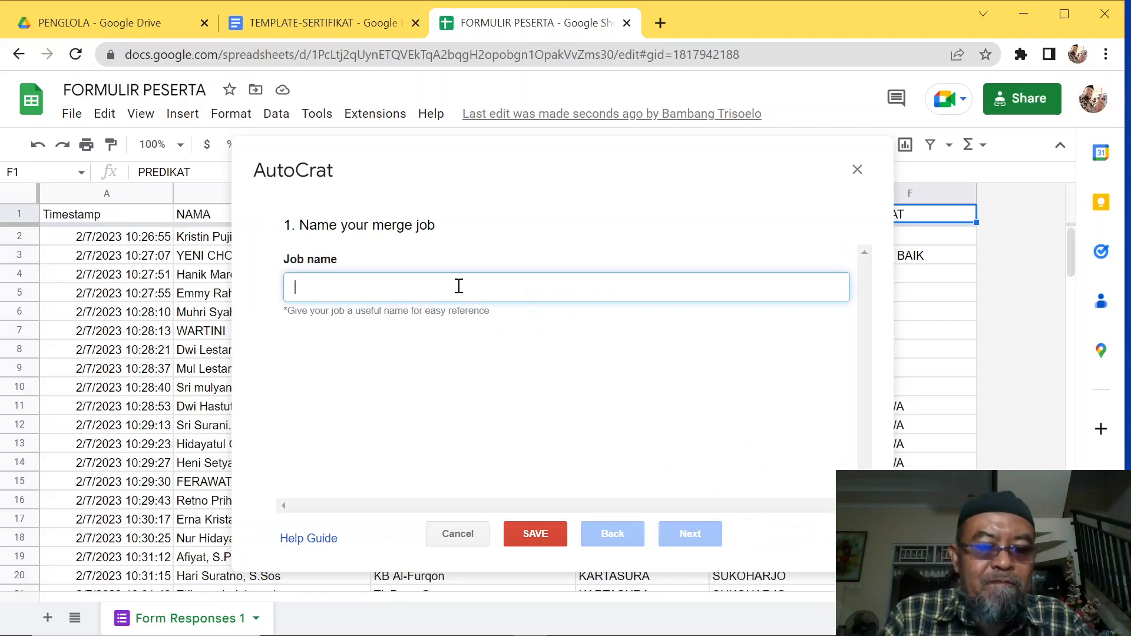
{"action": "type", "text": "SERTIFIKAT"}
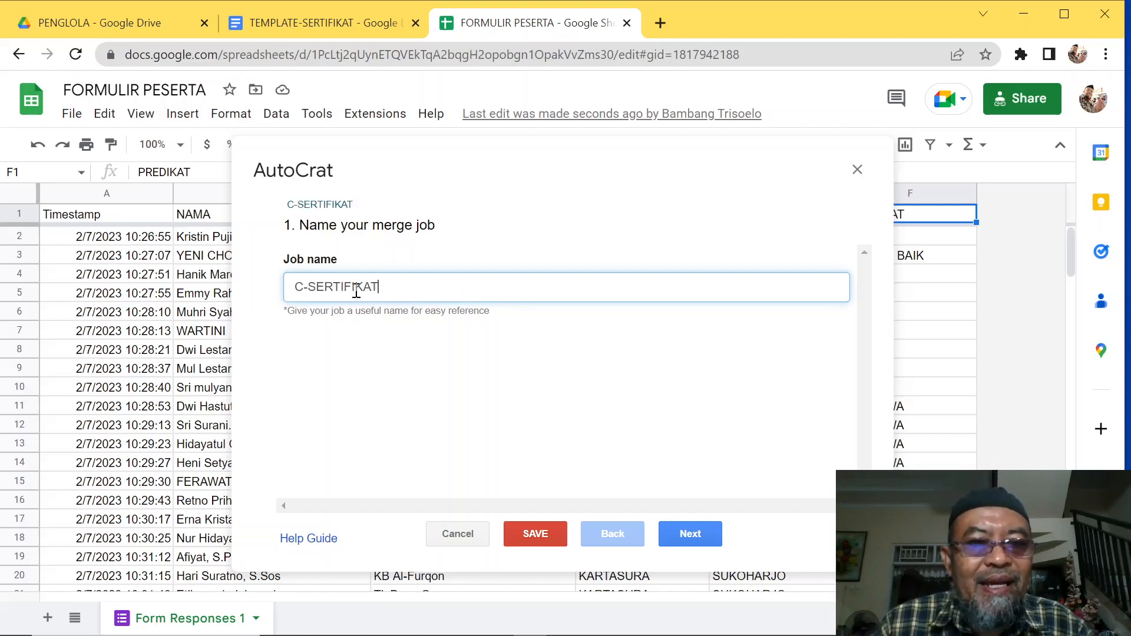
{"action": "left_click_drag", "start_coordinate": [305, 291], "coordinate": [295, 291]}
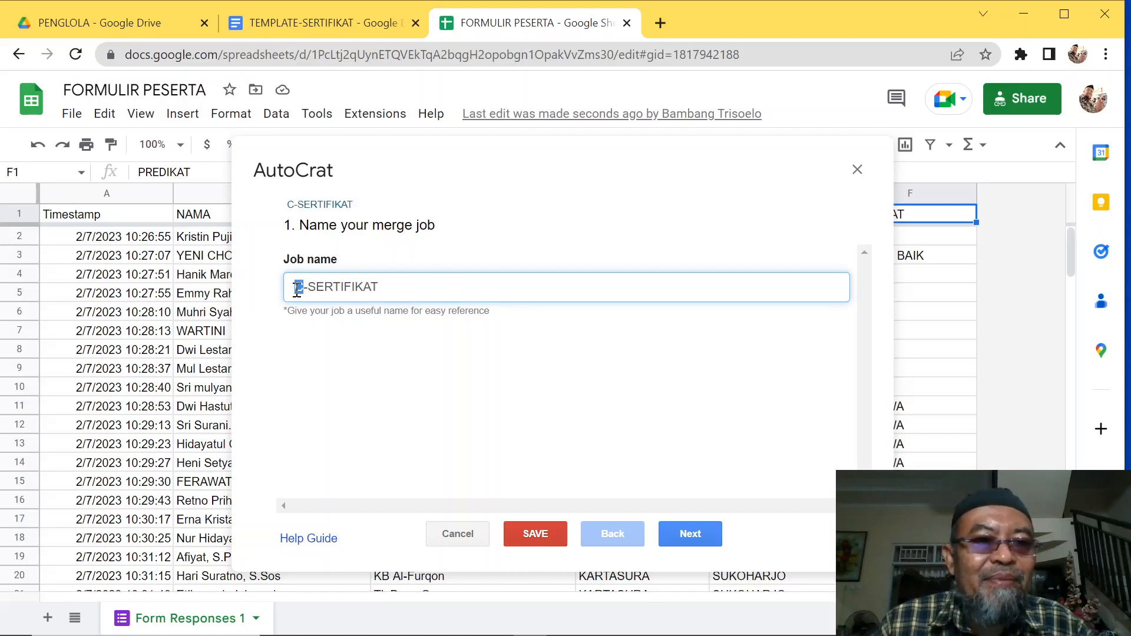
{"action": "type", "text": "E"}
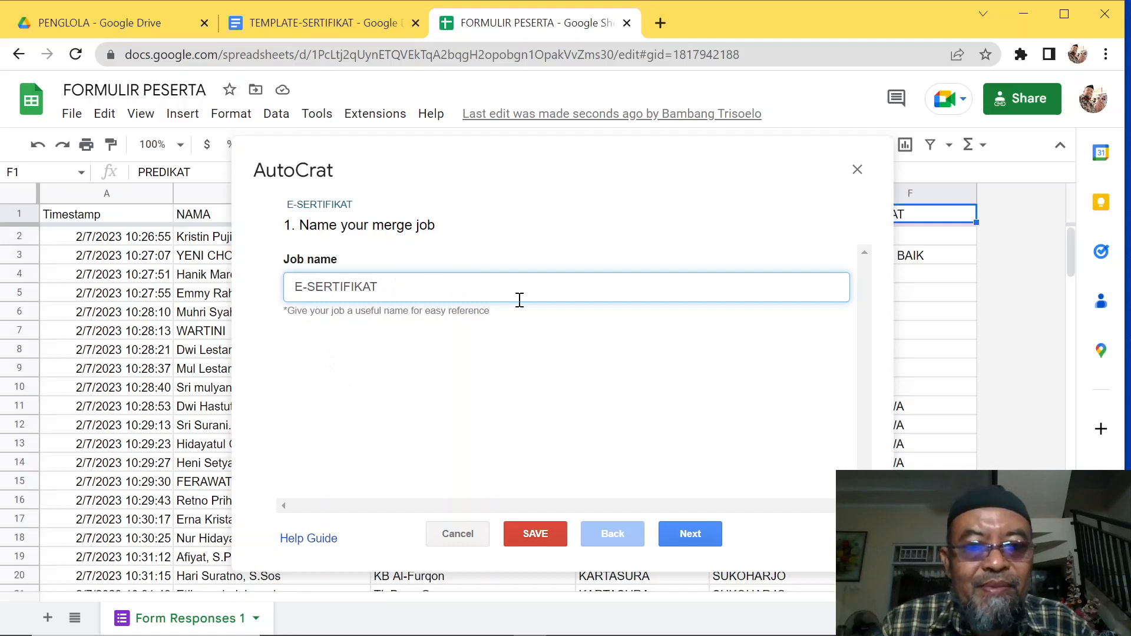
{"action": "left_click", "coordinate": [680, 534]}
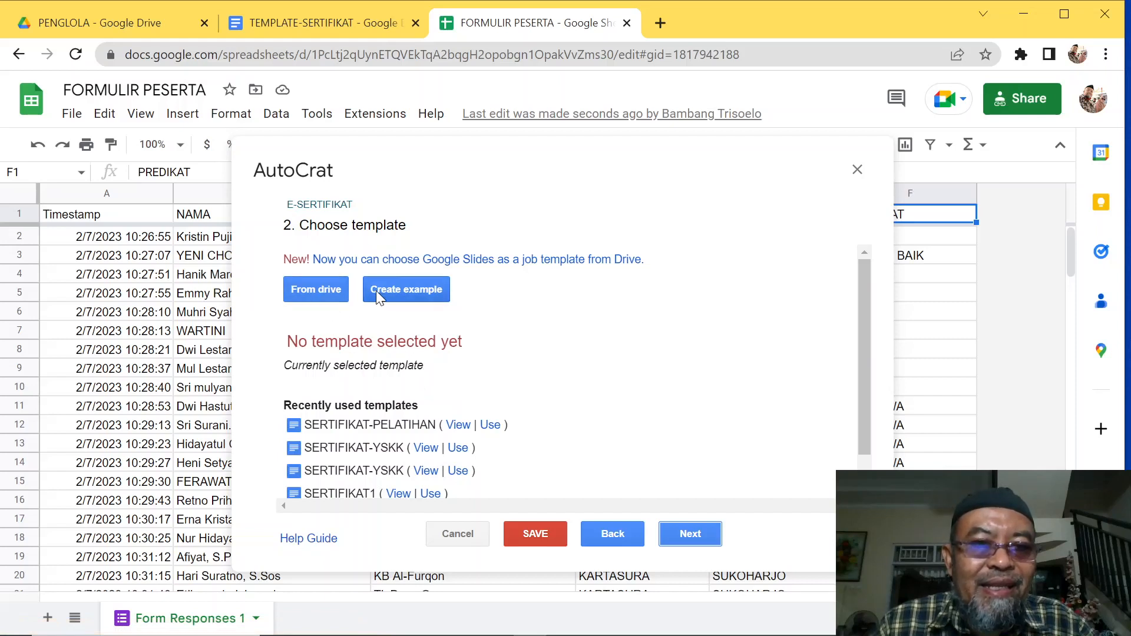
Choose TEMPLATE-SERTIFIKAT from Drive as the job's template and continue to the source data mapping.
{"action": "left_click", "coordinate": [316, 290]}
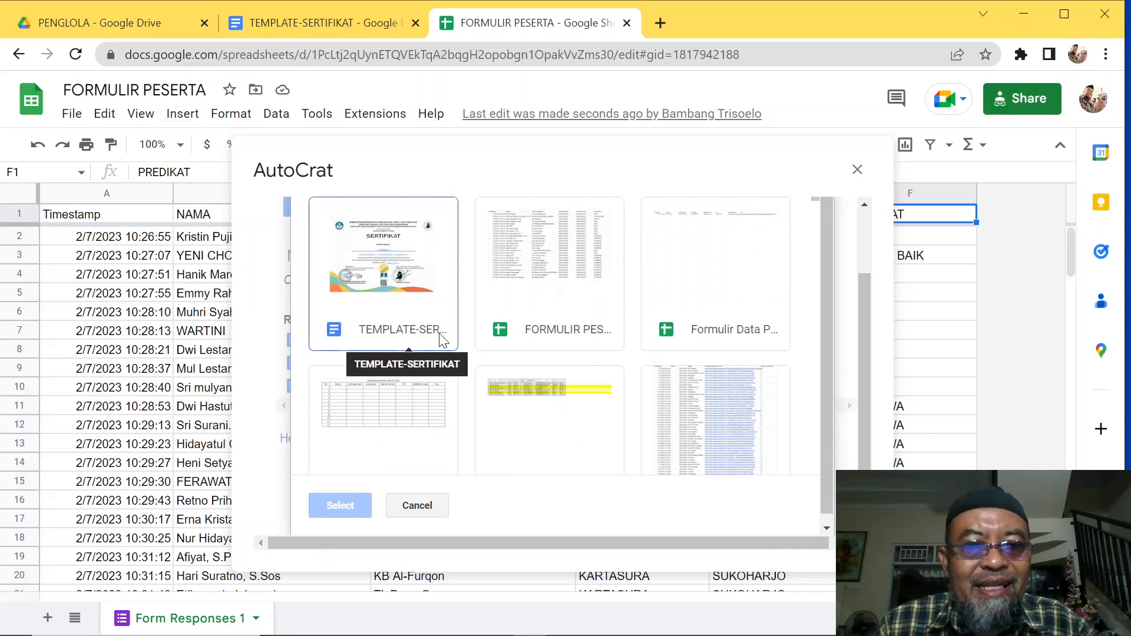
{"action": "left_click", "coordinate": [412, 304]}
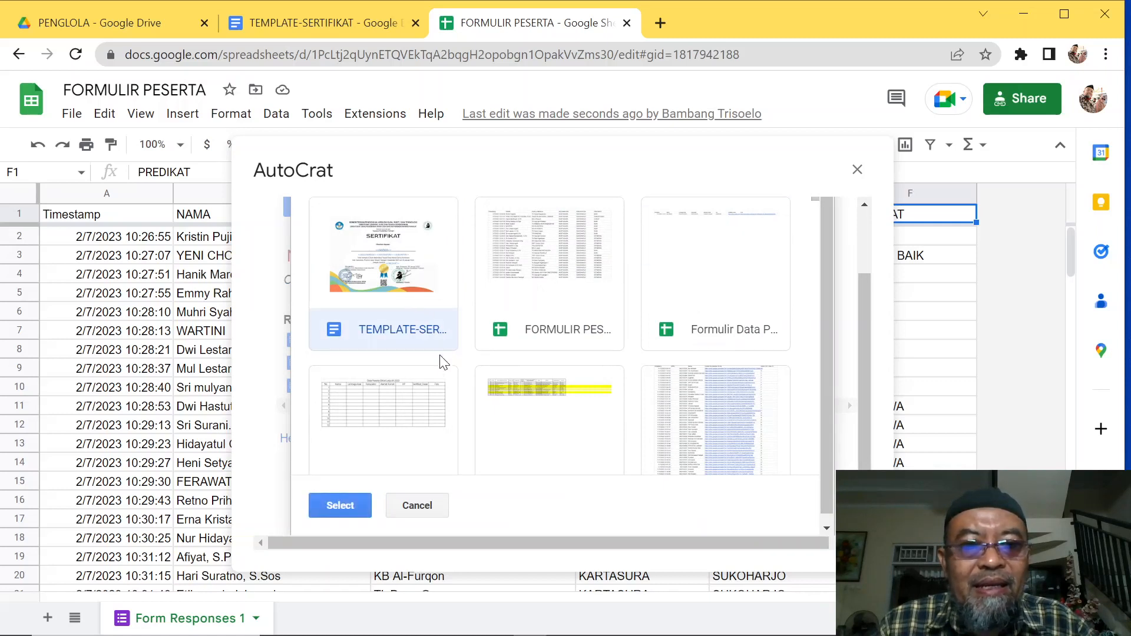
{"action": "left_click", "coordinate": [347, 504]}
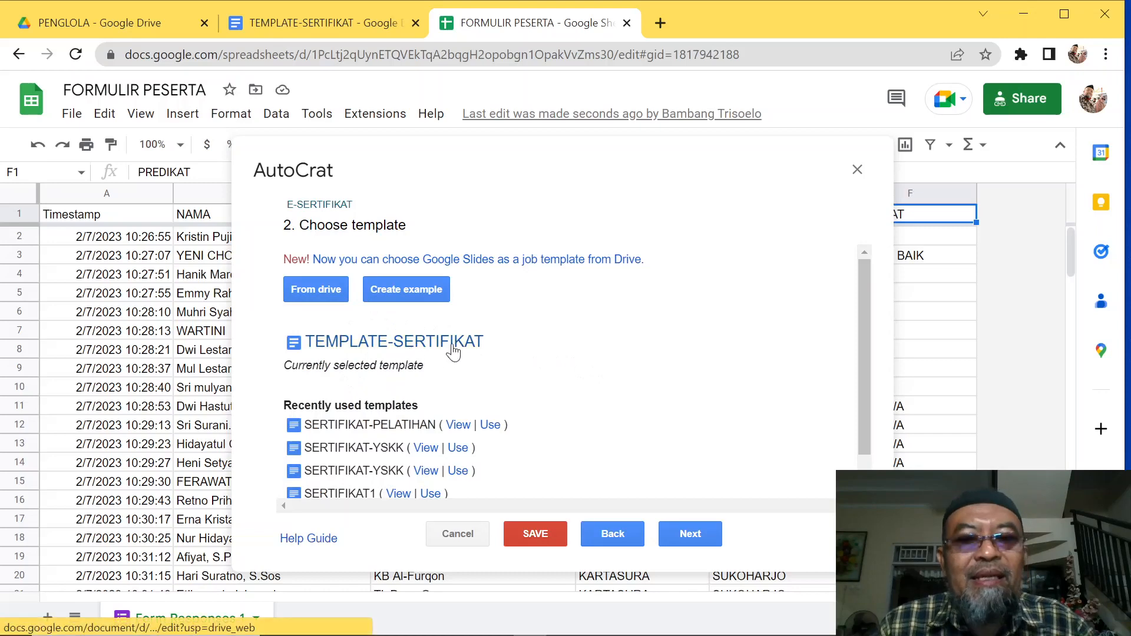
{"action": "left_click", "coordinate": [674, 536]}
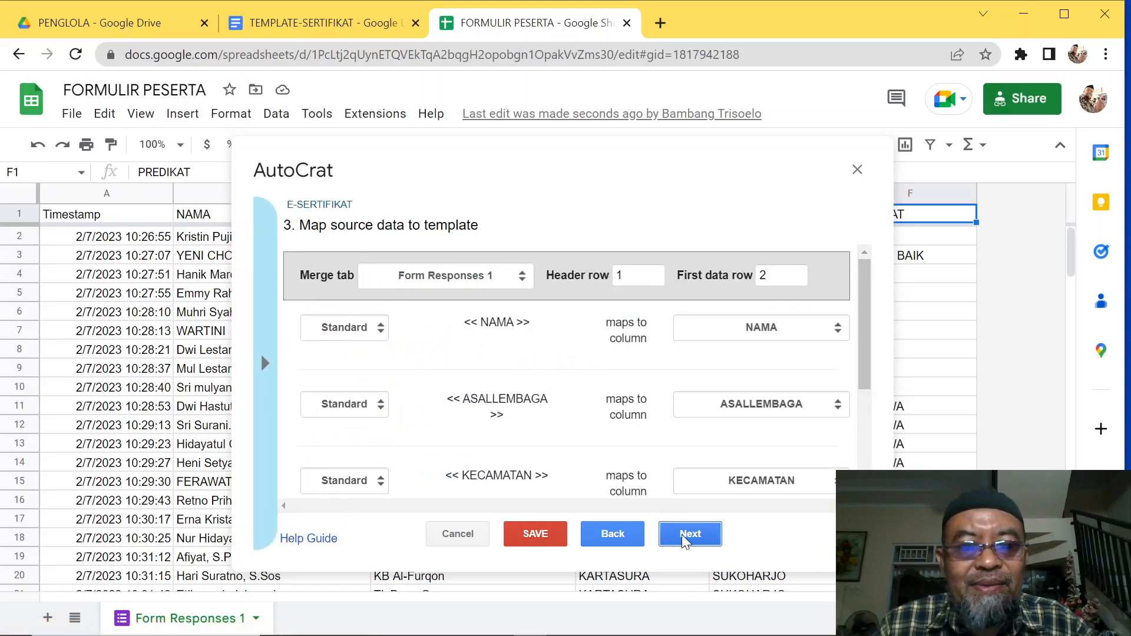
Review the template tags in the source data mapping and map <<NAMA>> to the NAMA column.
{"action": "scroll", "coordinate": [379, 354], "scroll_direction": "down", "scroll_amount": 4}
{"action": "scroll", "coordinate": [380, 351], "scroll_direction": "up", "scroll_amount": 4}
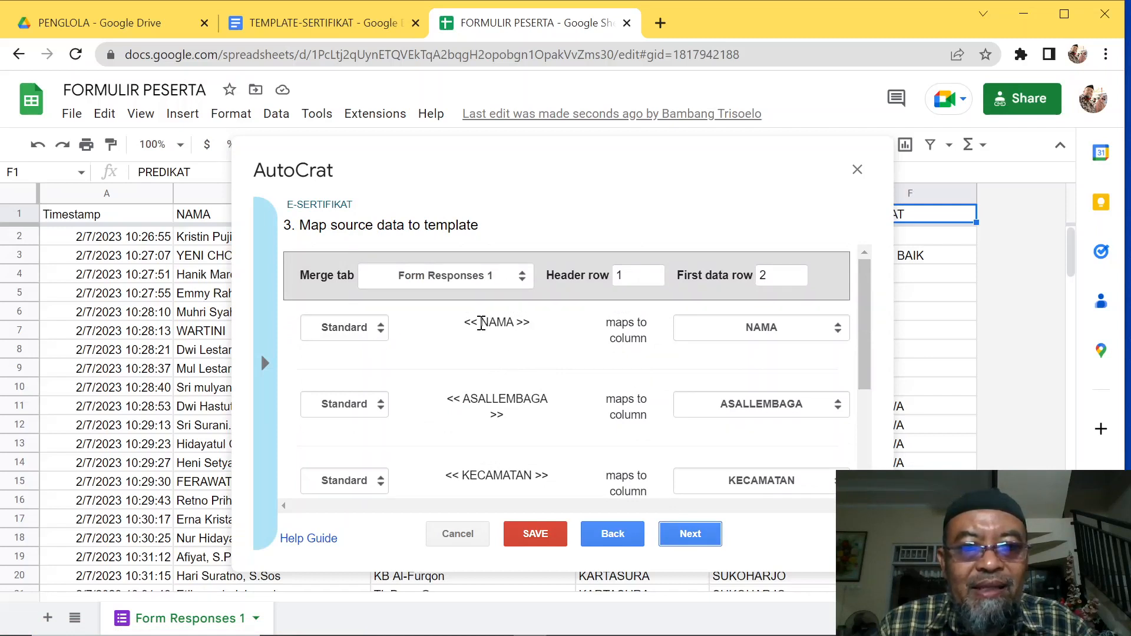
{"action": "left_click_drag", "start_coordinate": [466, 323], "coordinate": [533, 328]}
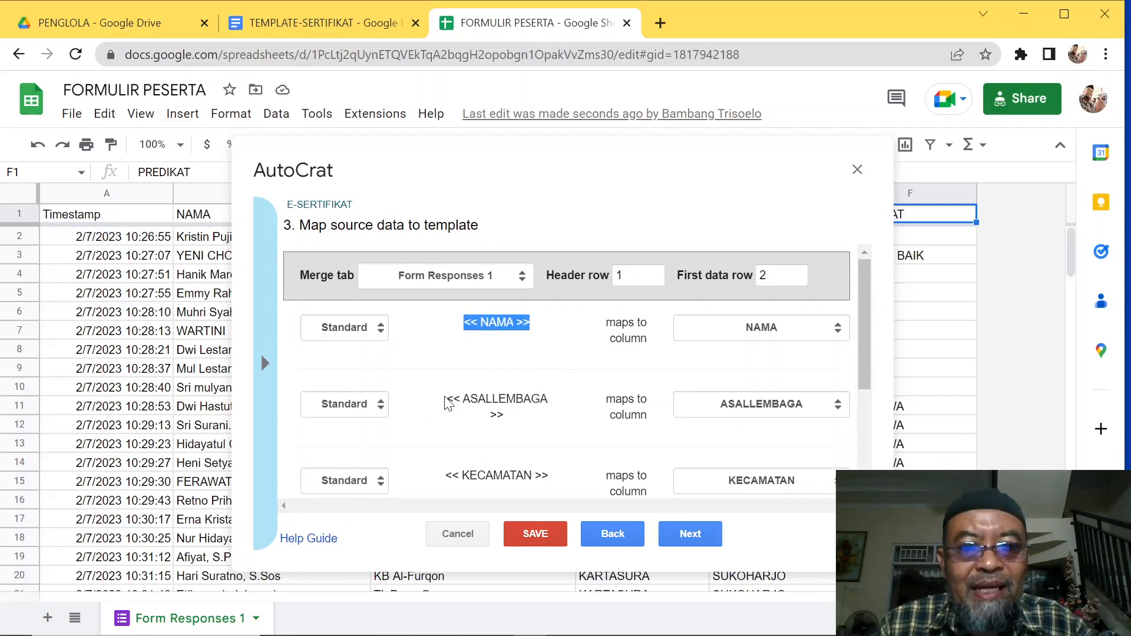
{"action": "left_click_drag", "start_coordinate": [448, 399], "coordinate": [548, 401]}
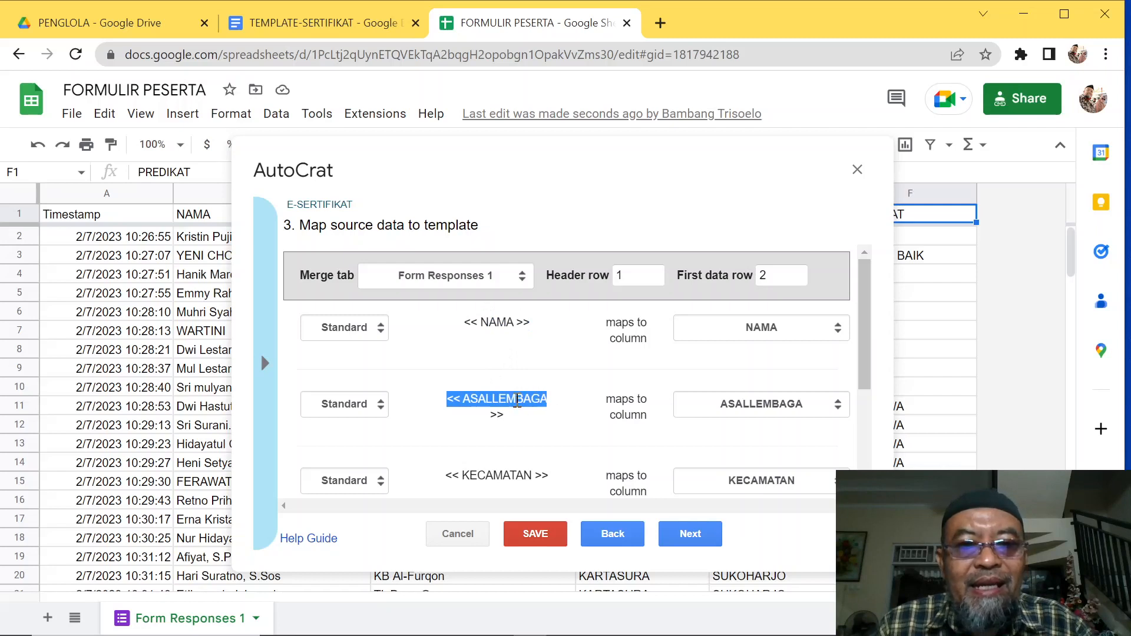
{"action": "left_click", "coordinate": [518, 402]}
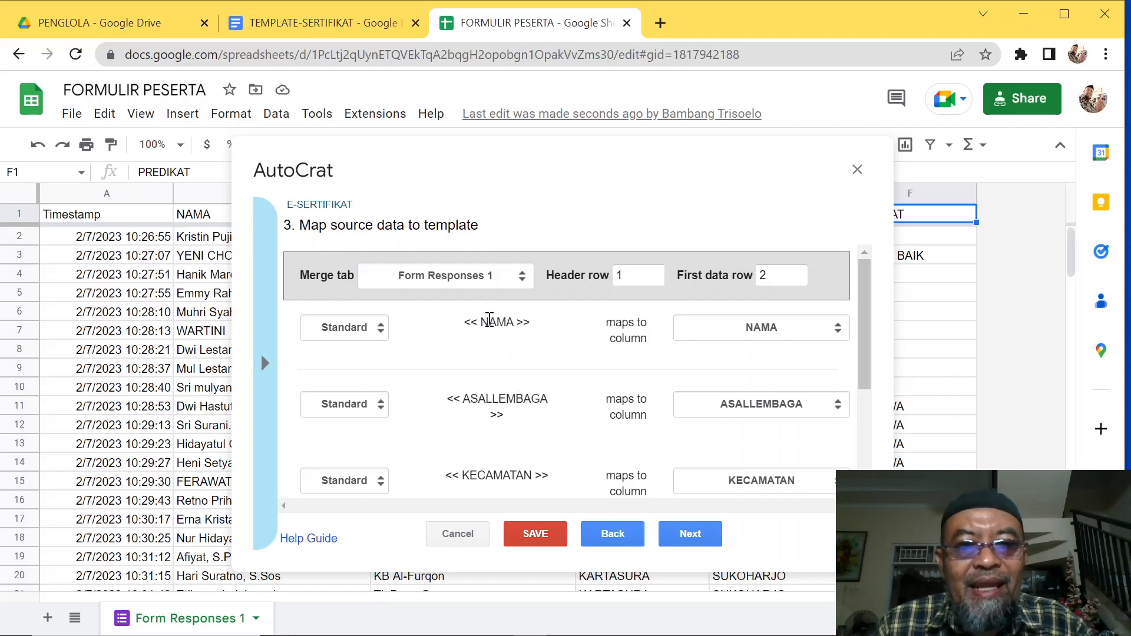
{"action": "left_click_drag", "start_coordinate": [482, 321], "coordinate": [547, 325]}
{"action": "left_click", "coordinate": [548, 326]}
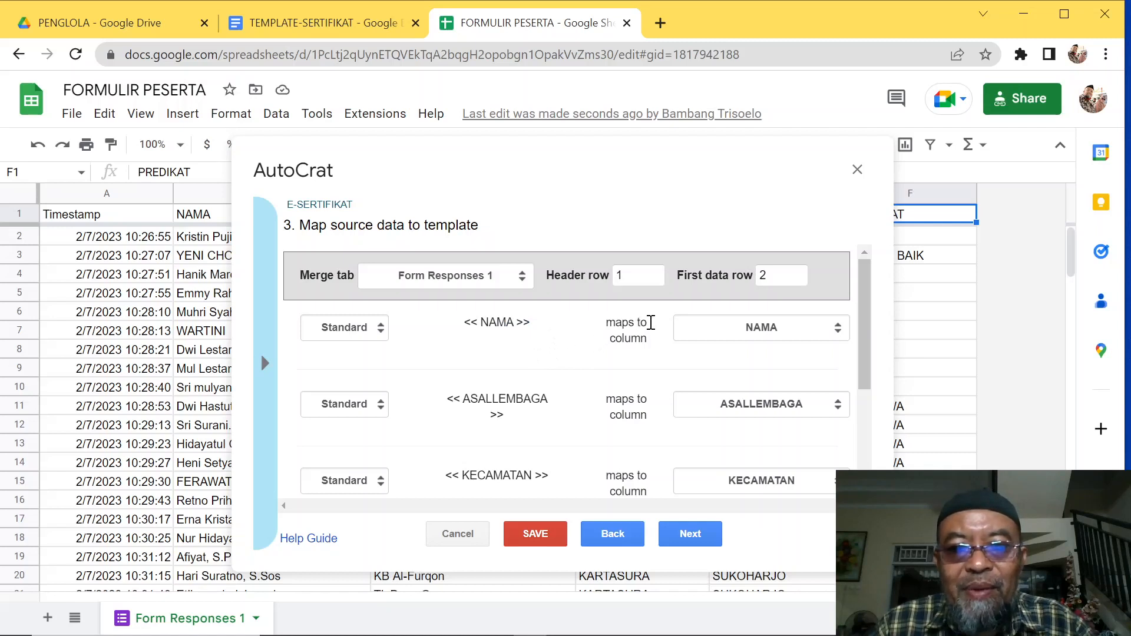
{"action": "left_click", "coordinate": [806, 333]}
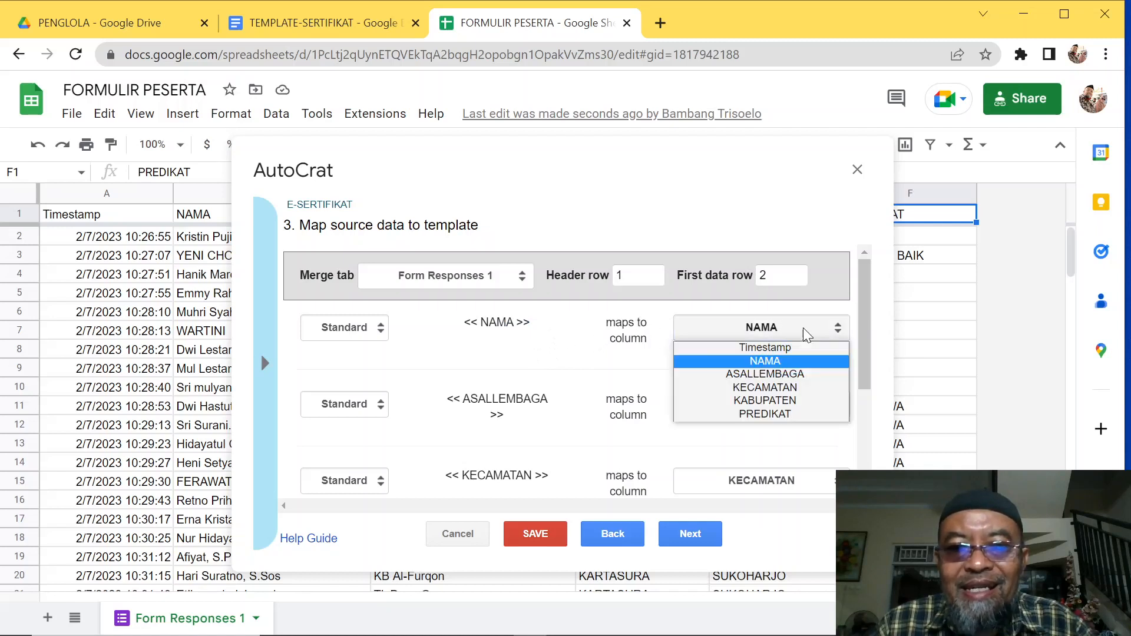
{"action": "left_click", "coordinate": [776, 362]}
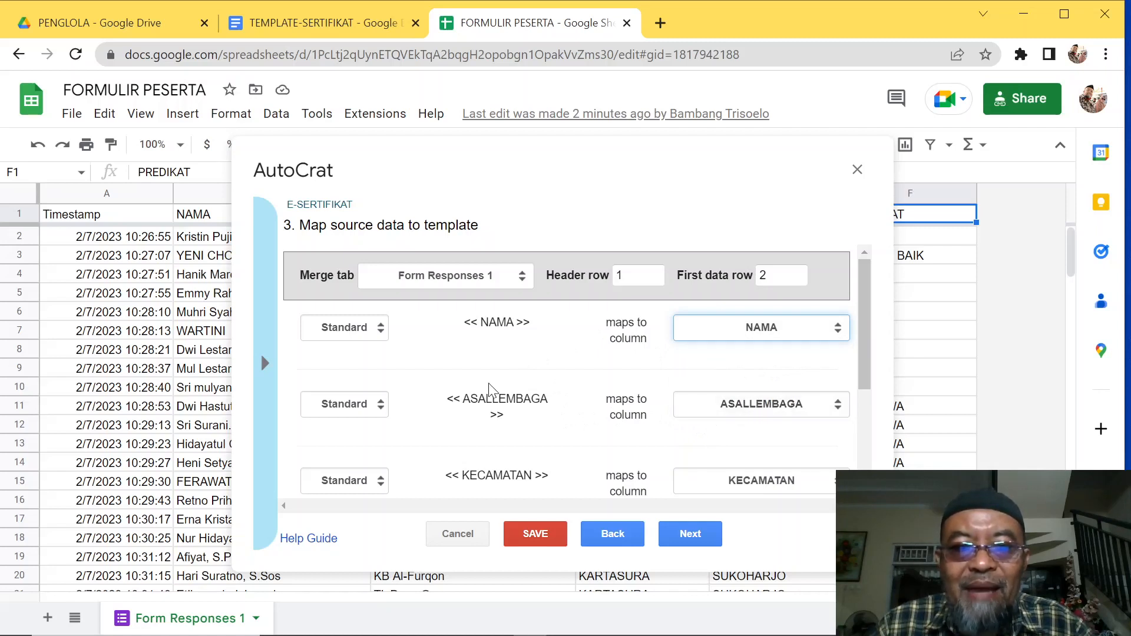
Check the remaining tag mappings, map <<PREDIKAT>> to the PREDIKAT column, and continue to the file settings.
{"action": "scroll", "coordinate": [752, 401], "scroll_direction": "down", "scroll_amount": 2}
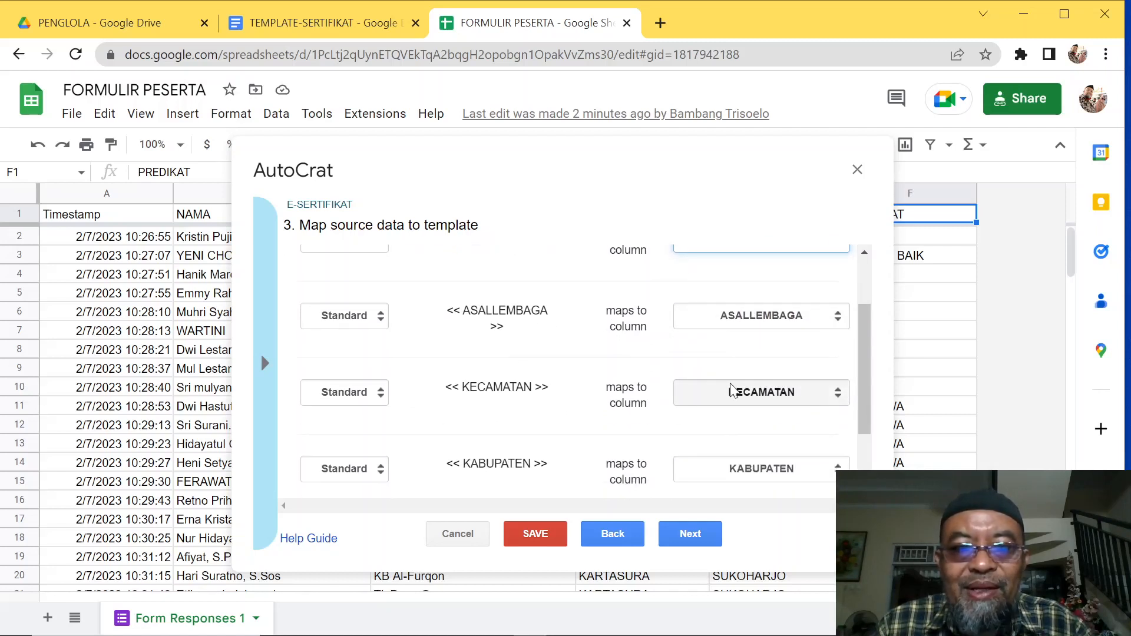
{"action": "scroll", "coordinate": [767, 393], "scroll_direction": "down", "scroll_amount": 2}
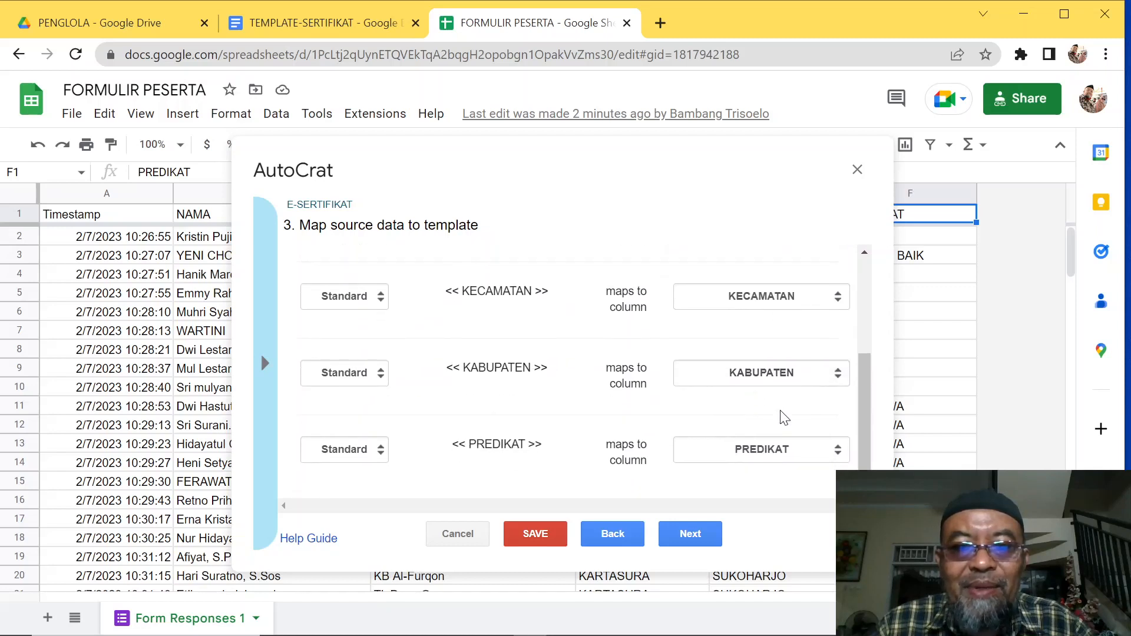
{"action": "left_click", "coordinate": [799, 457]}
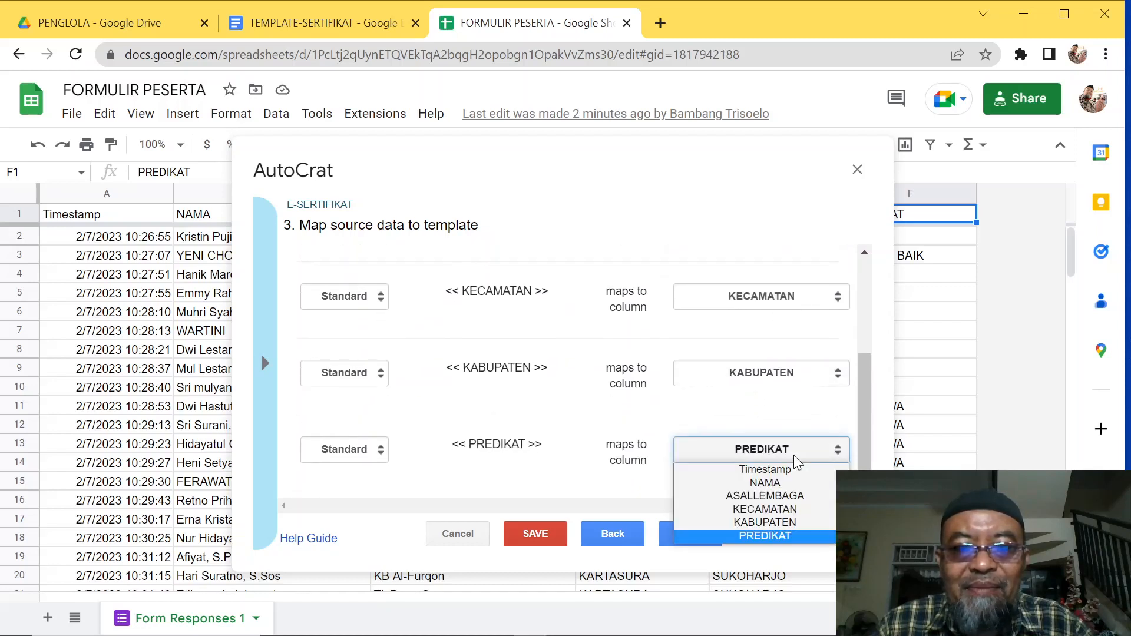
{"action": "left_click", "coordinate": [777, 523]}
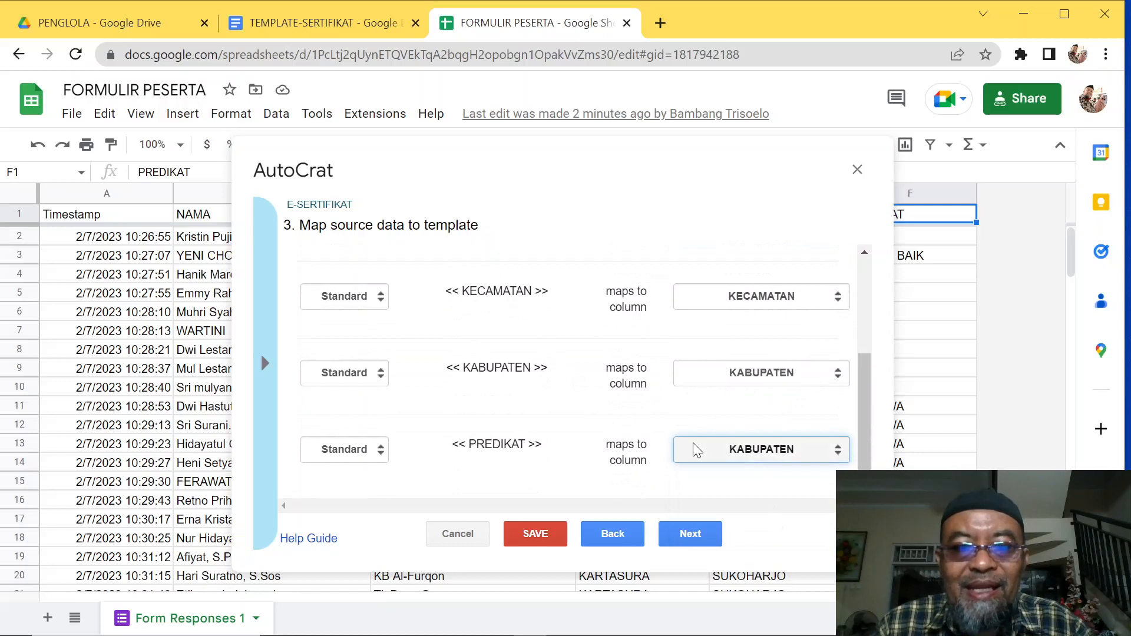
{"action": "left_click", "coordinate": [722, 449]}
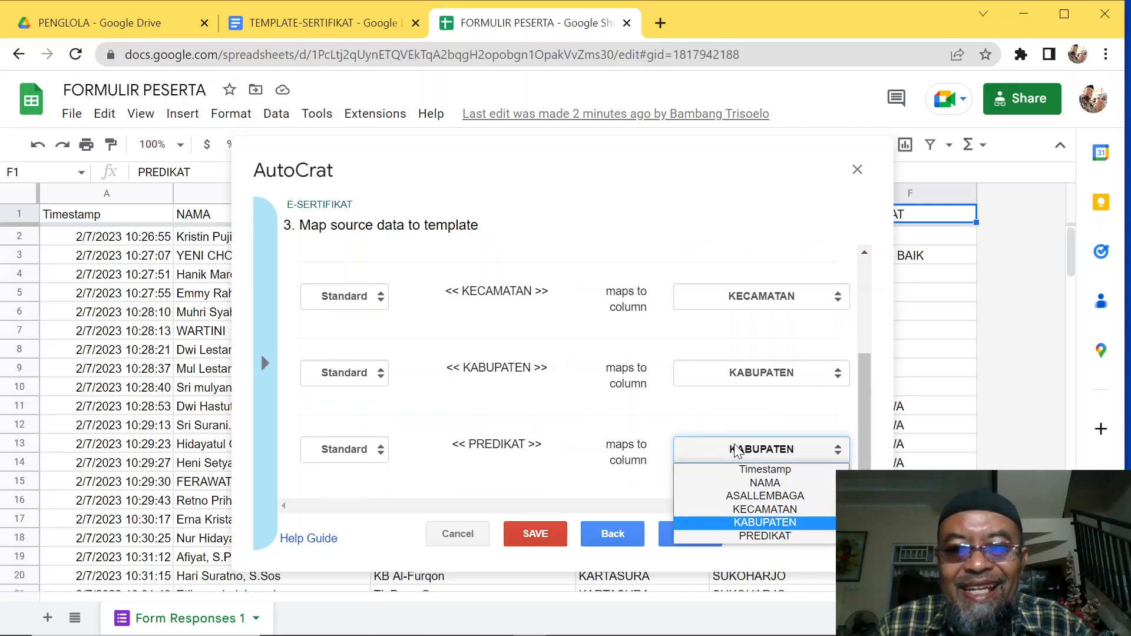
{"action": "left_click", "coordinate": [765, 535]}
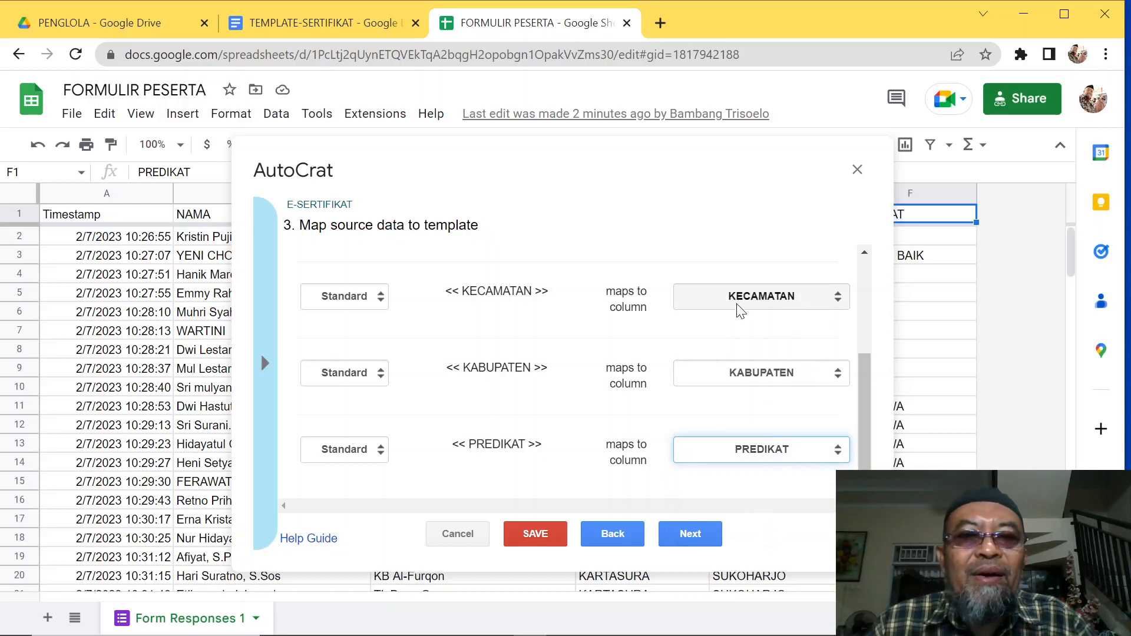
{"action": "left_click", "coordinate": [687, 539]}
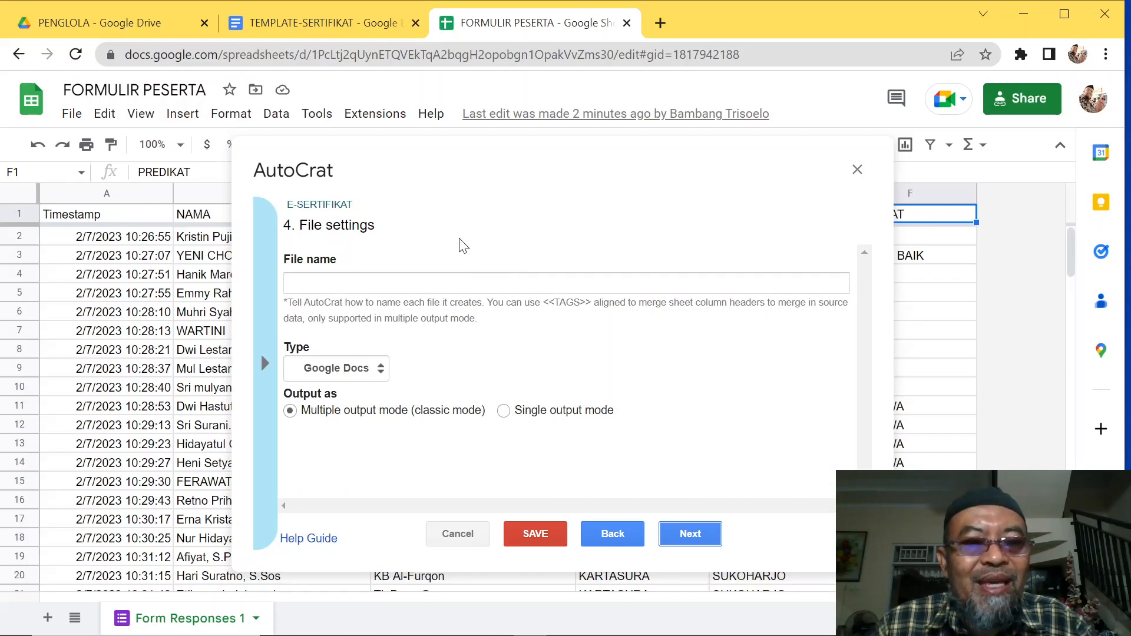
Set the output file name to <<NAMA>> <<ASALLEMBAGA>> <<KECAMATAN>> <<KABUPATEN>>.
{"action": "left_click", "coordinate": [324, 286]}
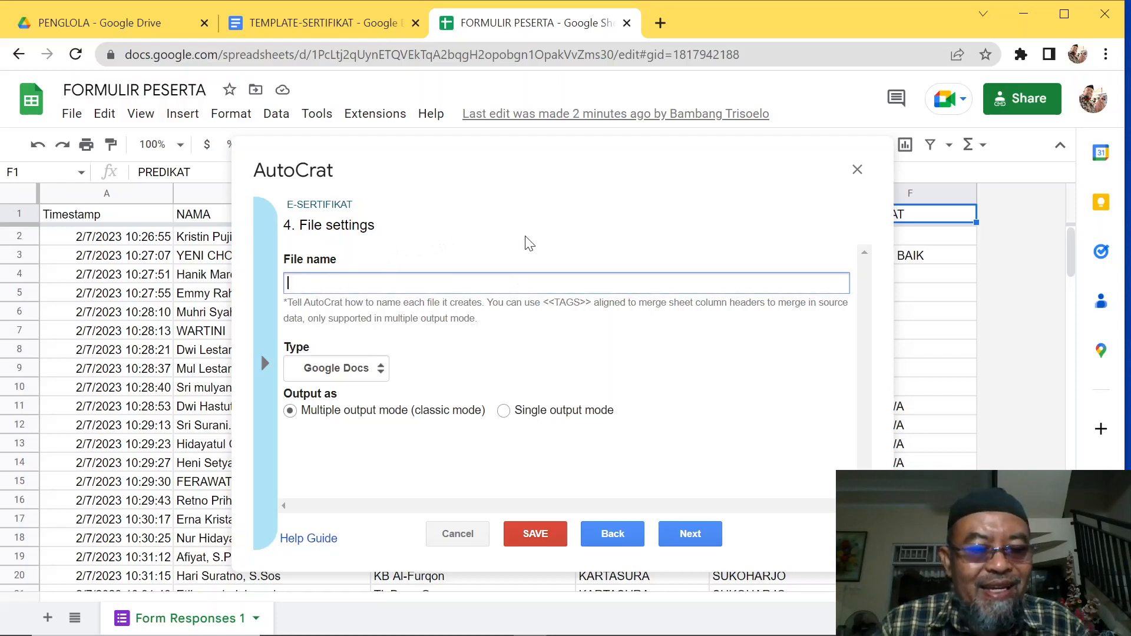
{"action": "type", "text": "<<"}
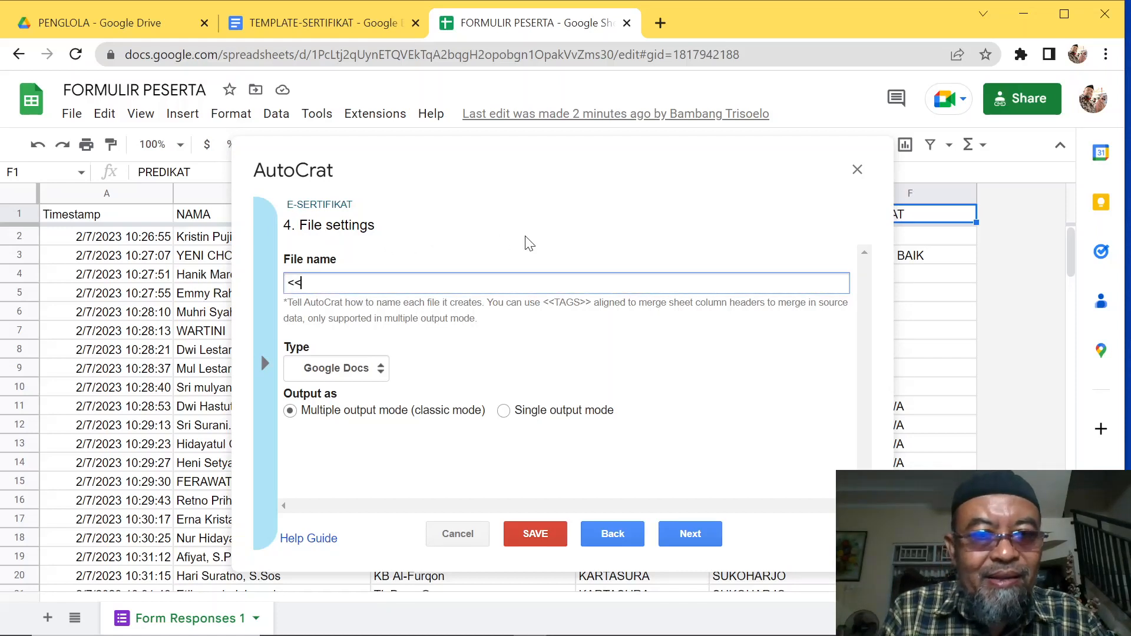
{"action": "type", "text": "NAMA"}
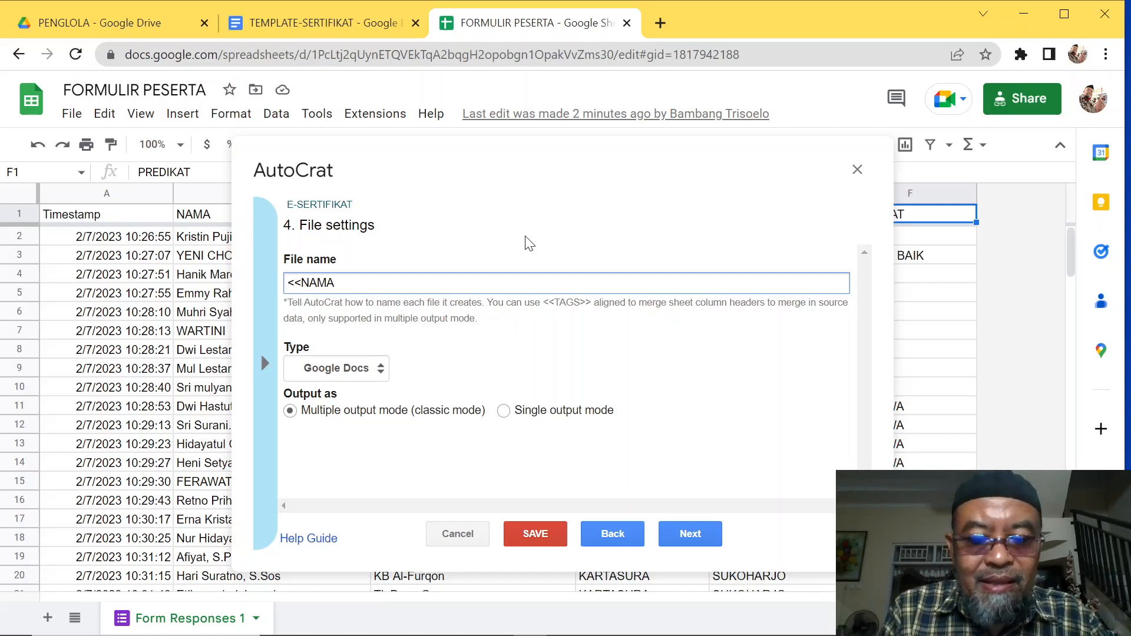
{"action": "type", "text": ">>"}
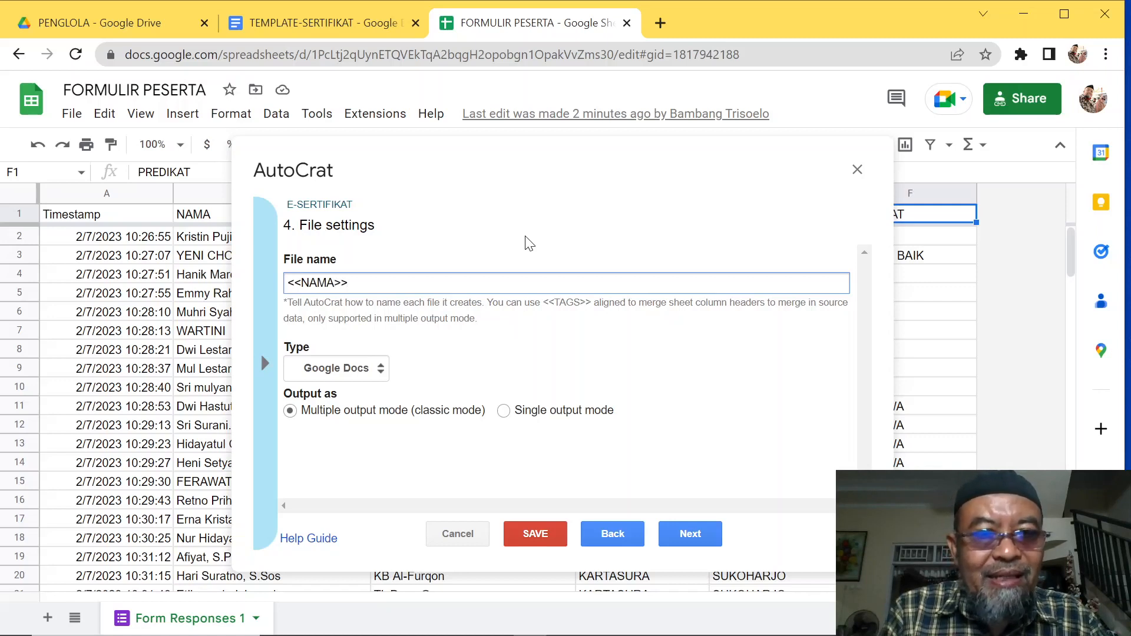
{"action": "type", "text": " <<"}
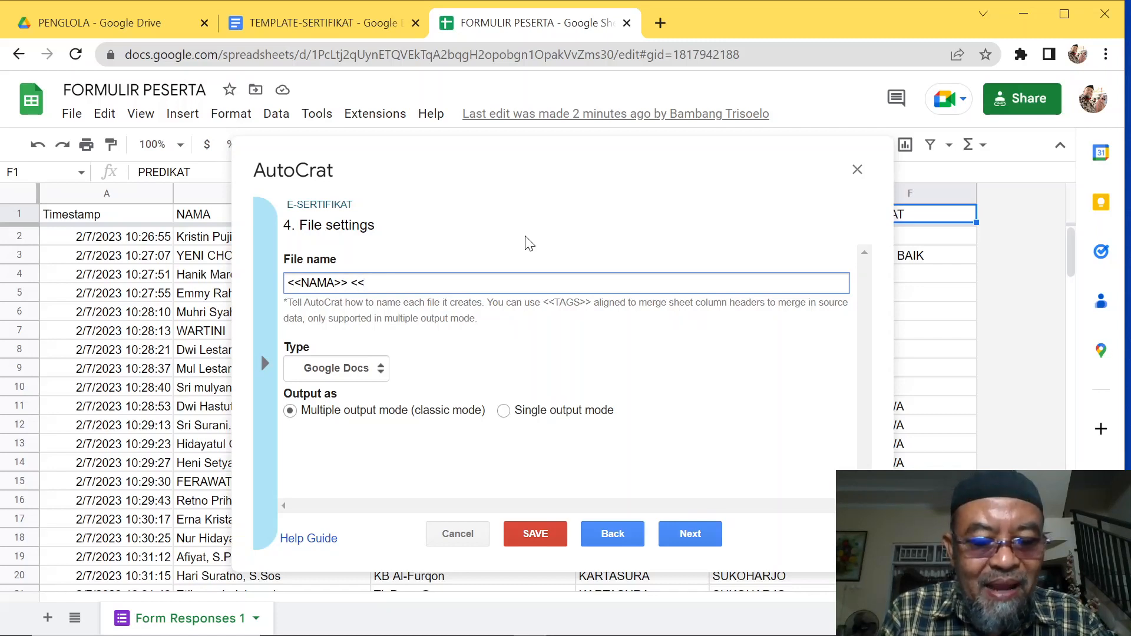
{"action": "type", "text": "A"}
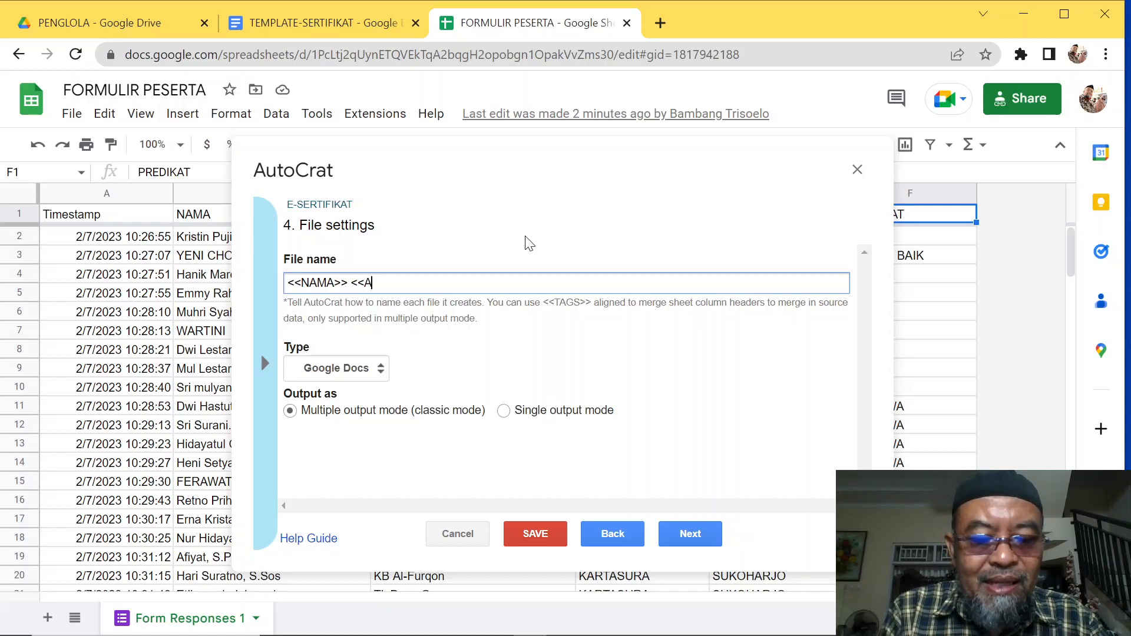
{"action": "type", "text": "SALLEMBAGA"}
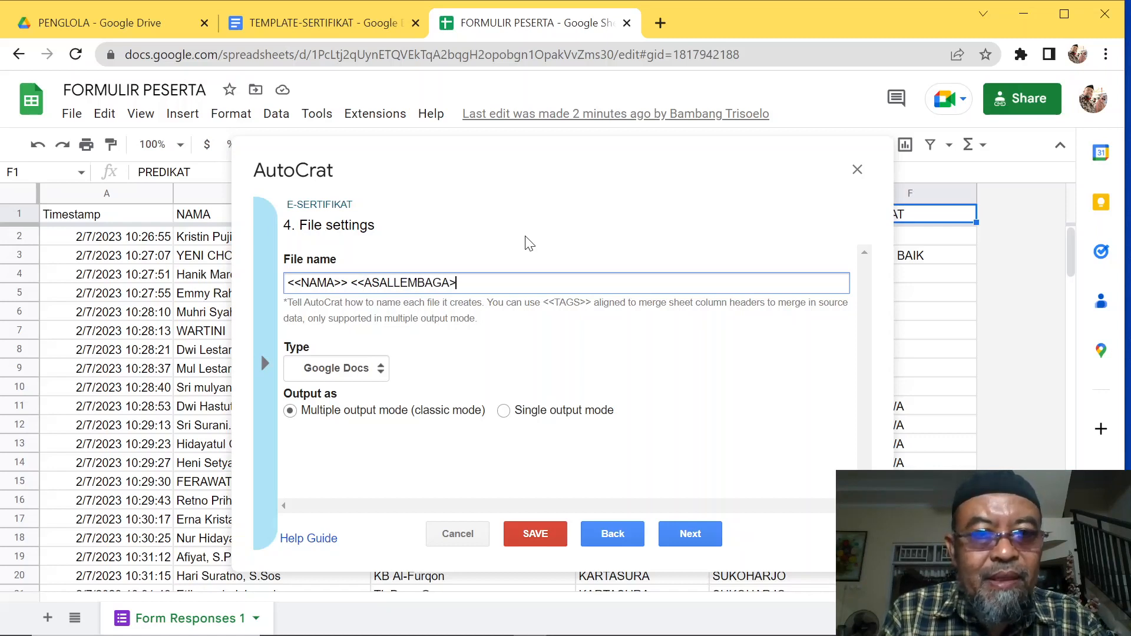
{"action": "type", "text": ">> <<"}
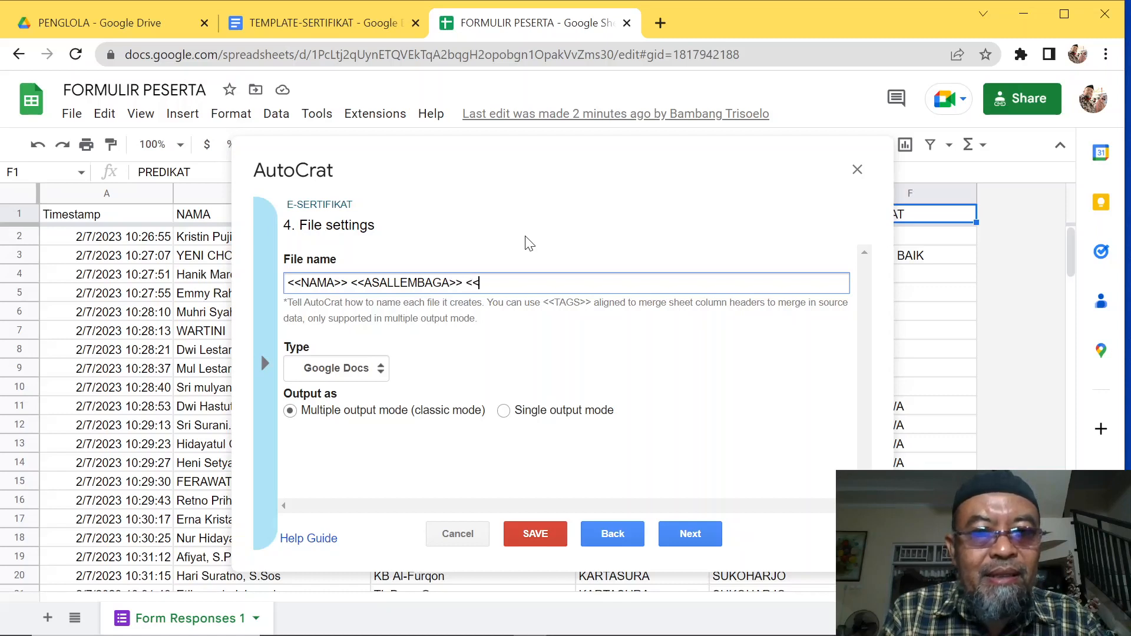
{"action": "type", "text": "KECAMATAN>>"}
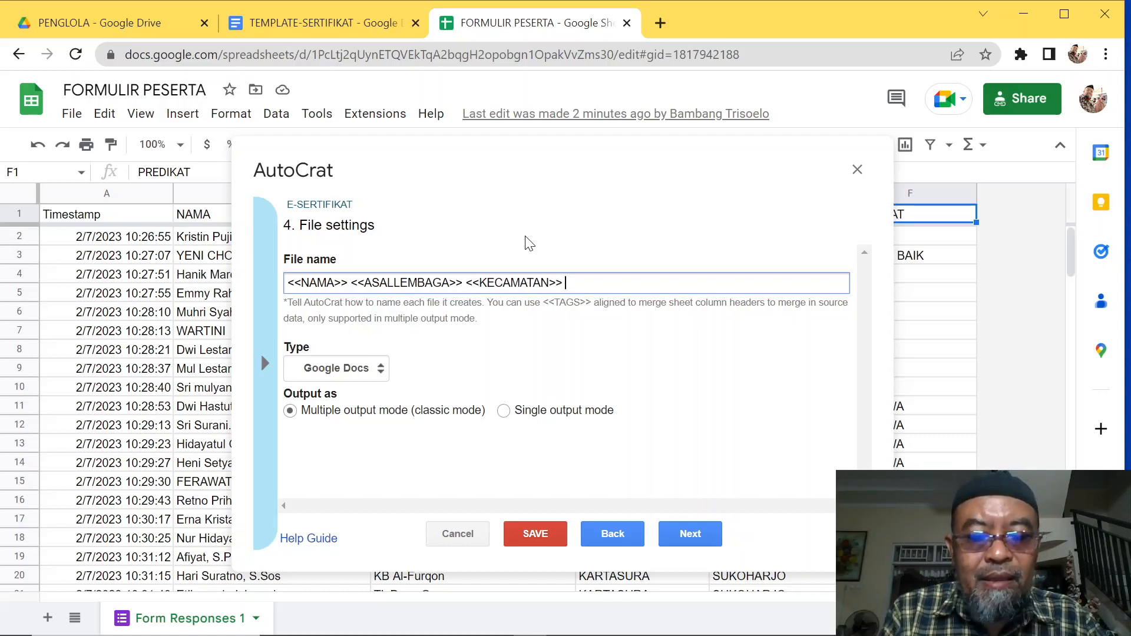
{"action": "type", "text": " <<KABU"}
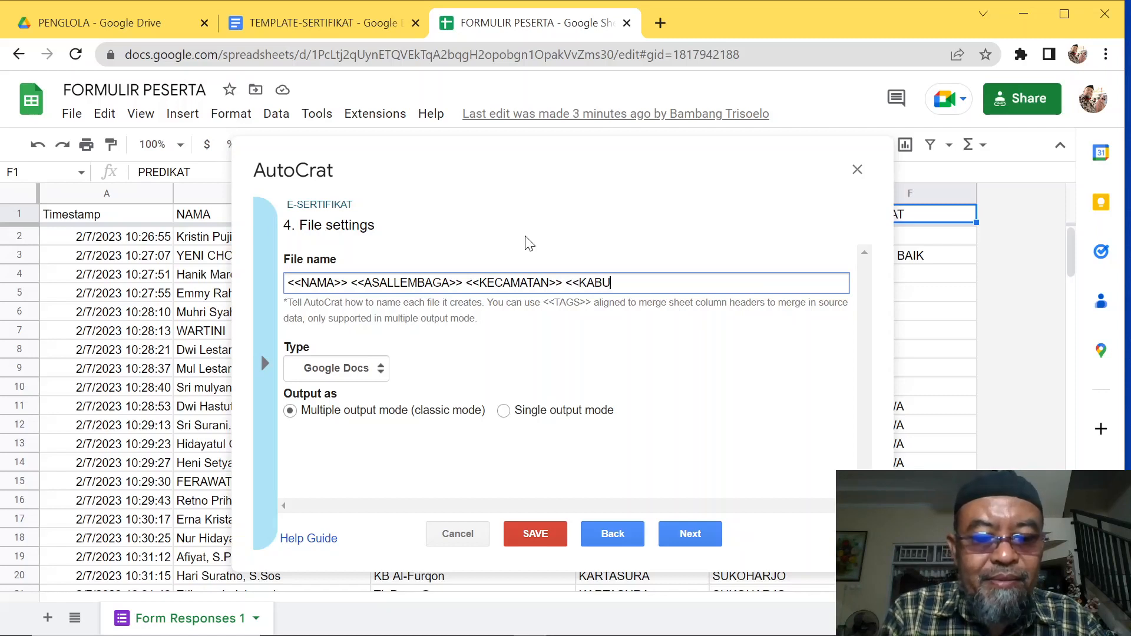
{"action": "type", "text": "PATEN>>"}
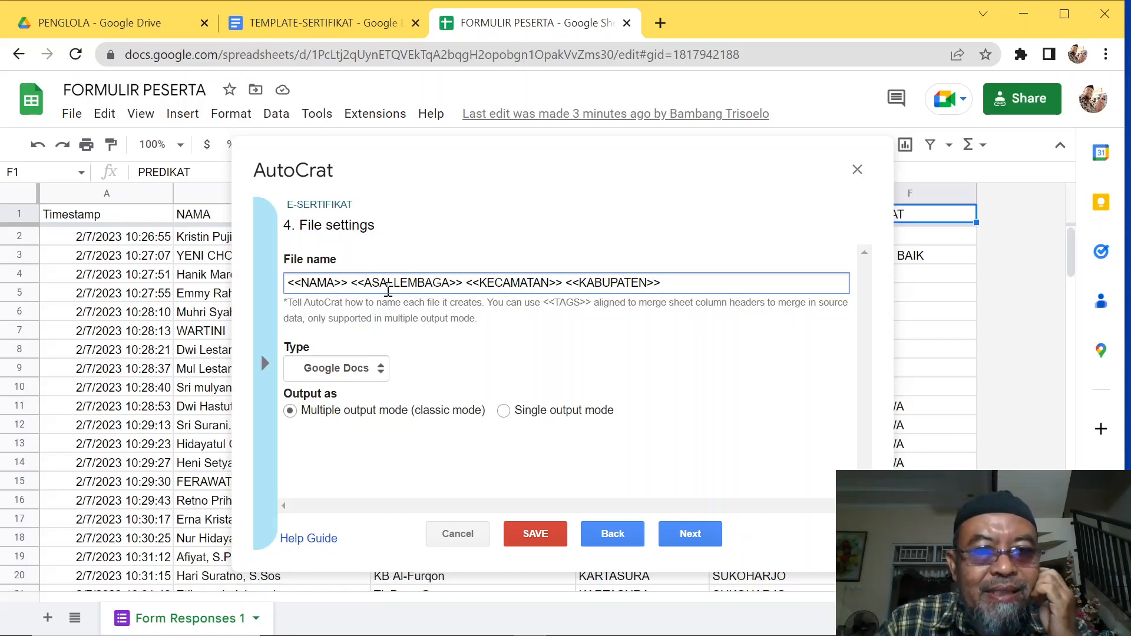
{"action": "left_click", "coordinate": [395, 283]}
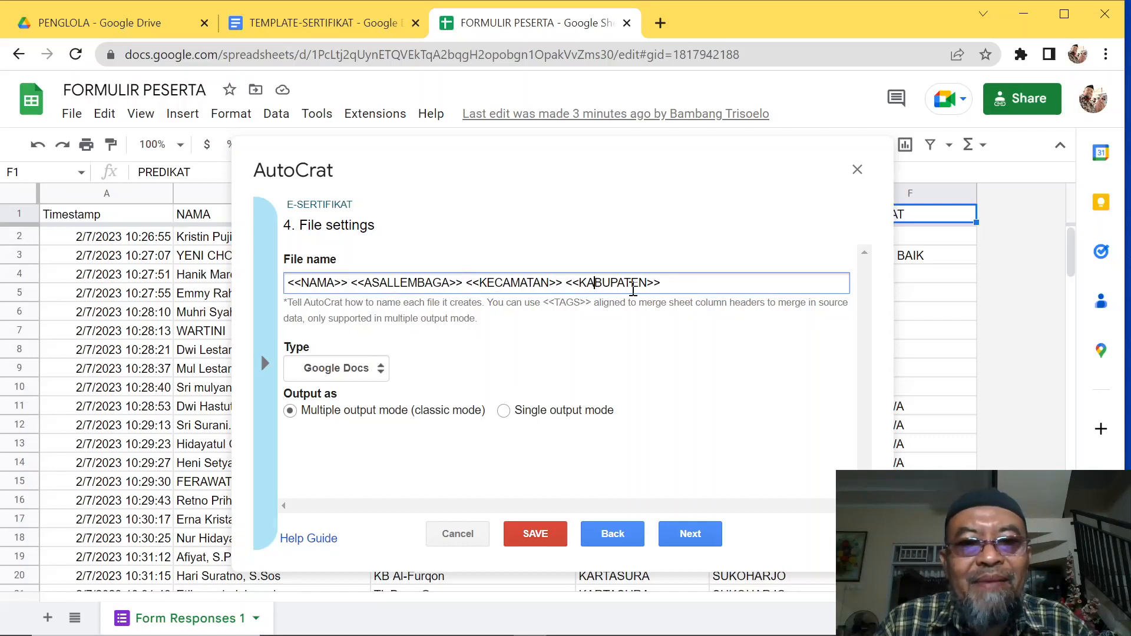
{"action": "left_click", "coordinate": [419, 356]}
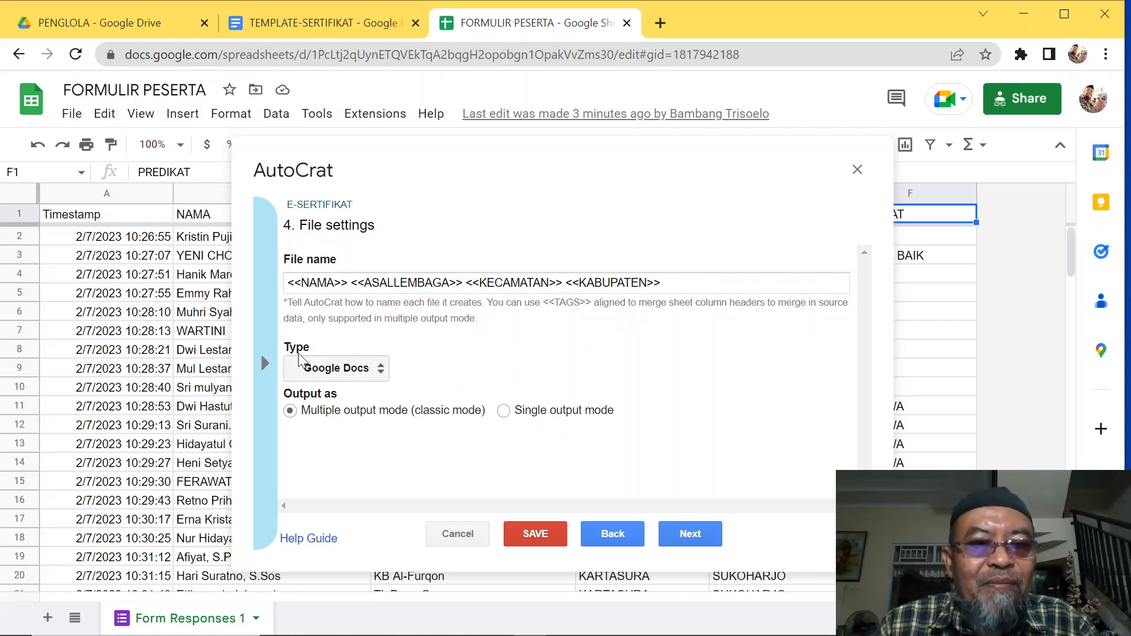
Set the file type to PDF with multiple output mode (classic mode) and continue to the destination folders.
{"action": "left_click", "coordinate": [381, 368]}
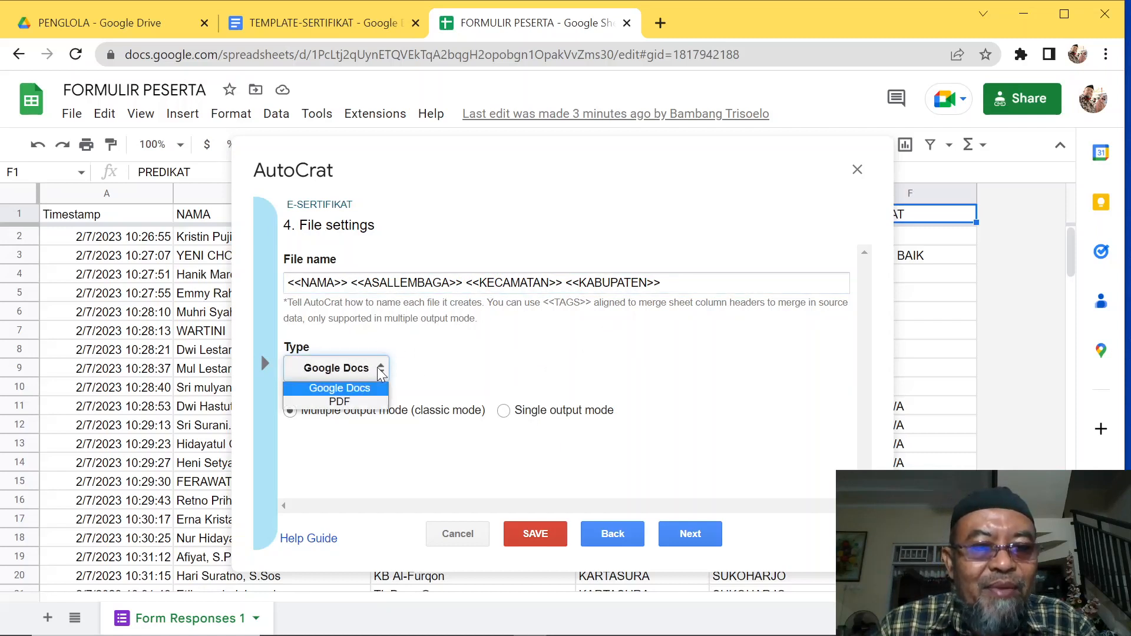
{"action": "left_click", "coordinate": [348, 403]}
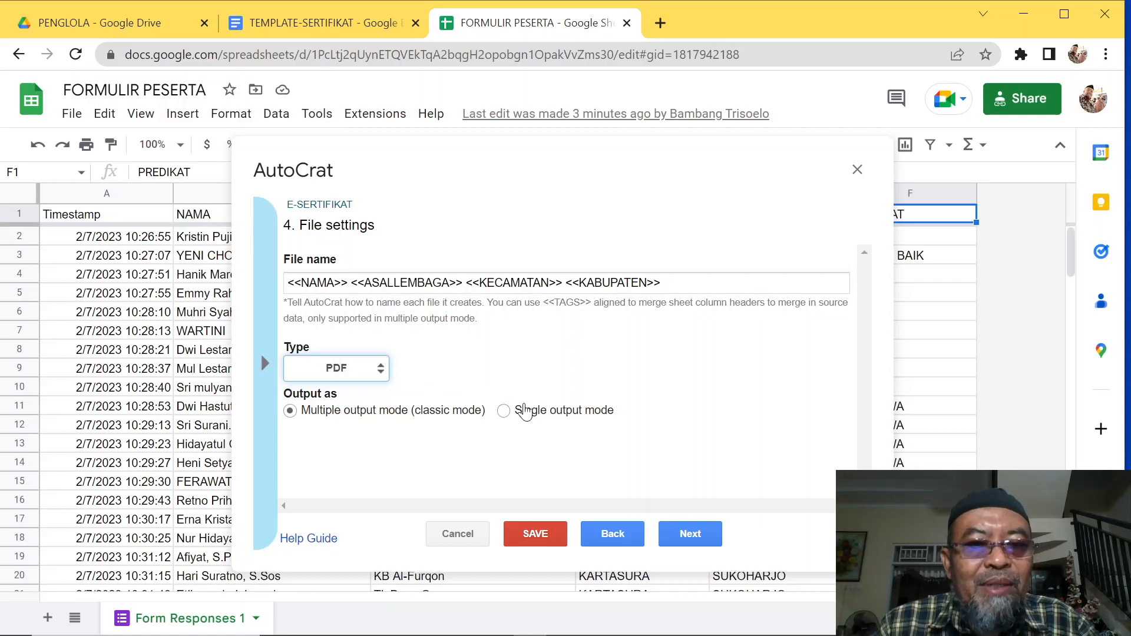
{"action": "left_click", "coordinate": [525, 411]}
{"action": "left_click", "coordinate": [402, 419]}
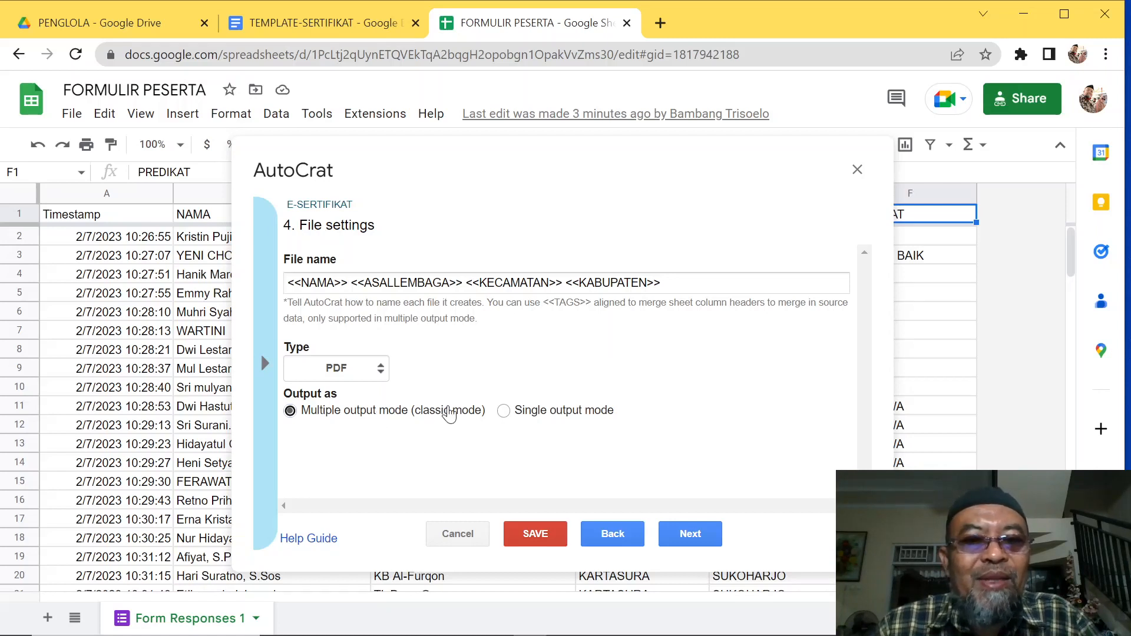
{"action": "left_click", "coordinate": [688, 536]}
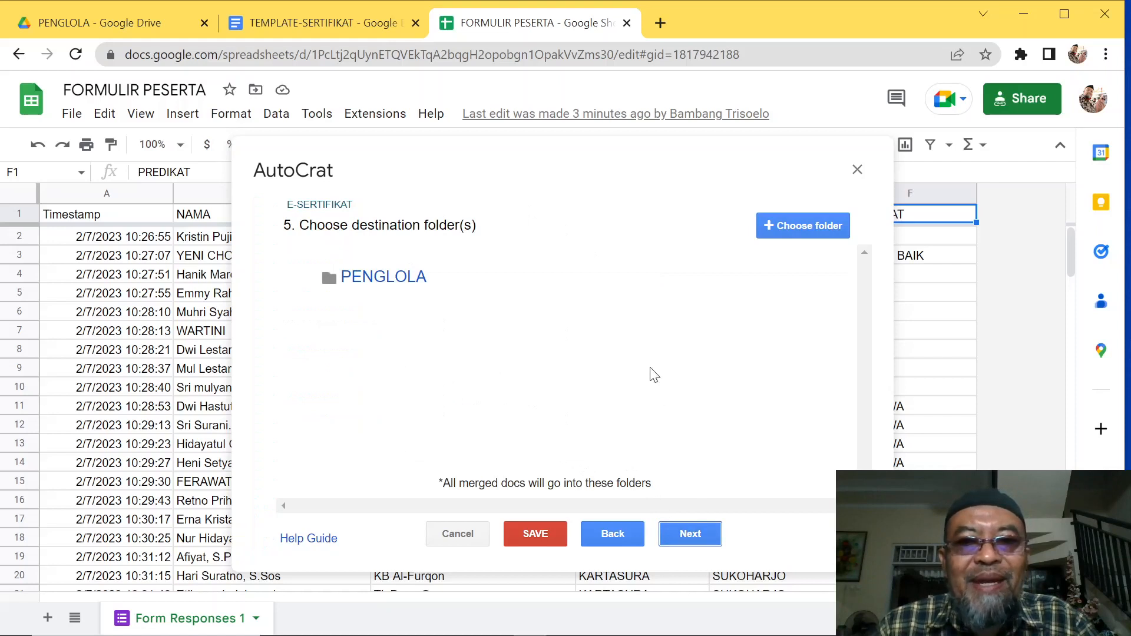
Replace the destination folder PENGLOLA with HASIL-SERTIFIKAT and continue to the dynamic folder reference.
{"action": "mouse_move", "coordinate": [367, 290]}
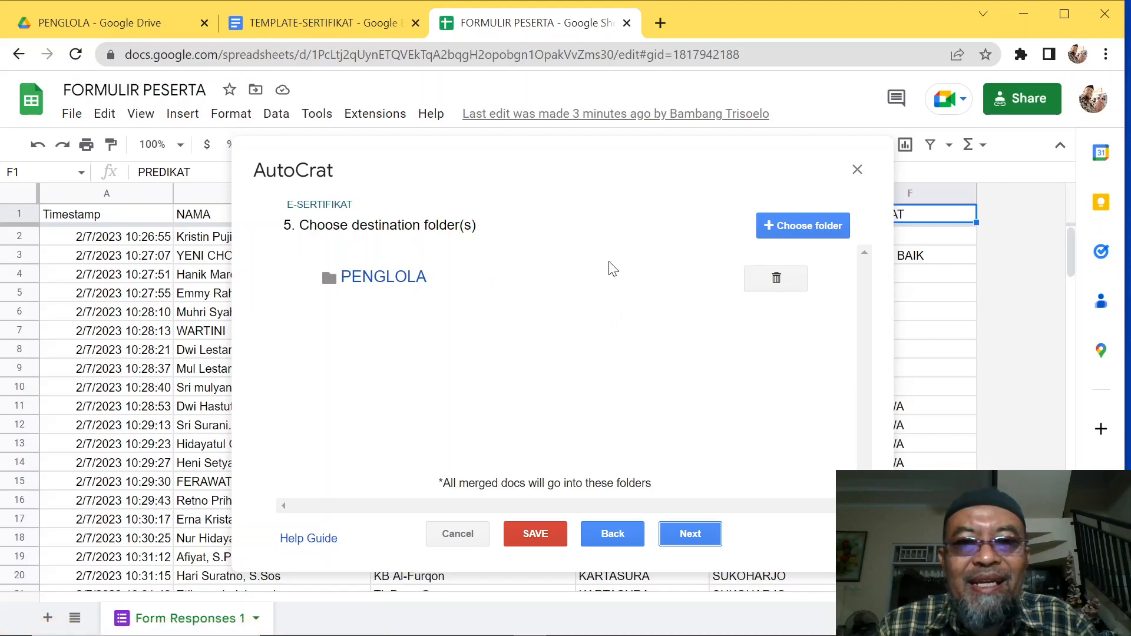
{"action": "left_click", "coordinate": [778, 279]}
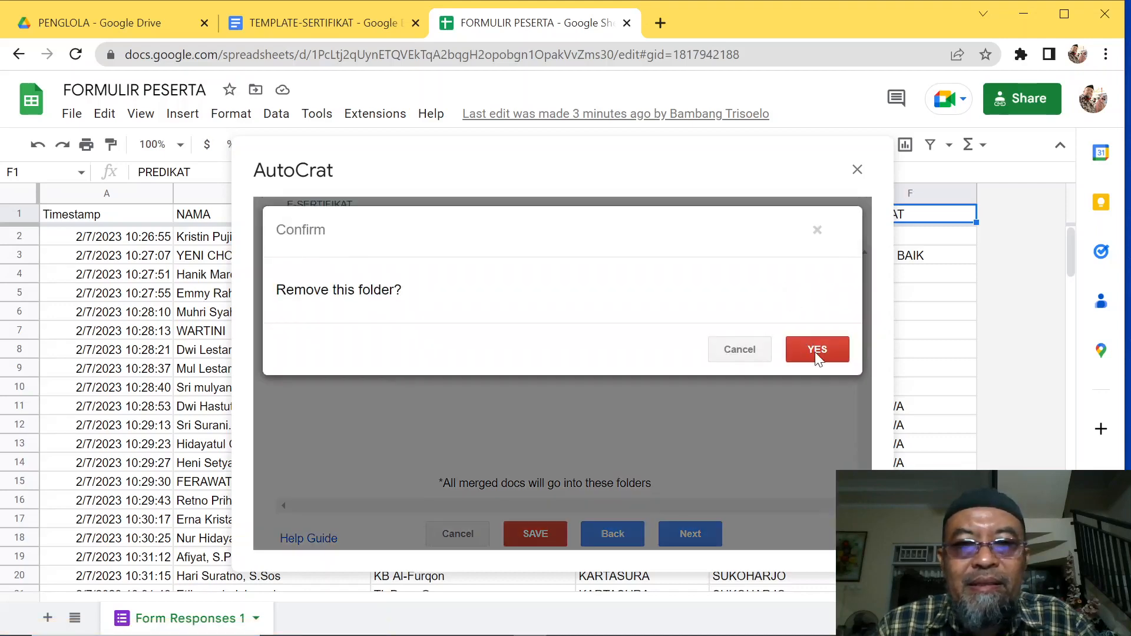
{"action": "left_click", "coordinate": [806, 348]}
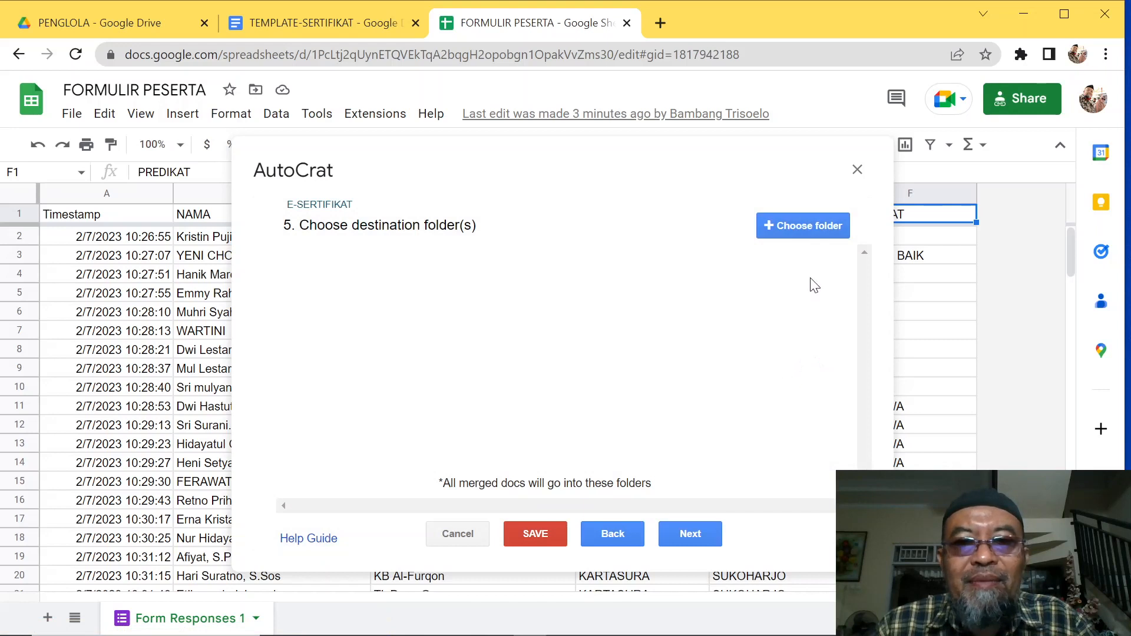
{"action": "left_click", "coordinate": [797, 227]}
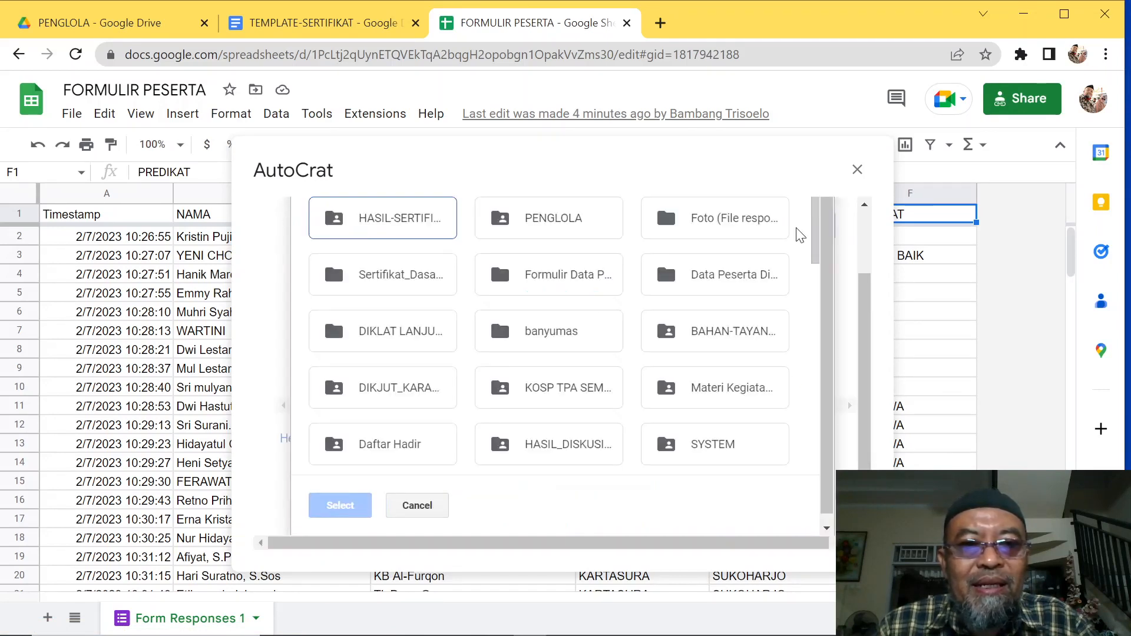
{"action": "left_click", "coordinate": [426, 231]}
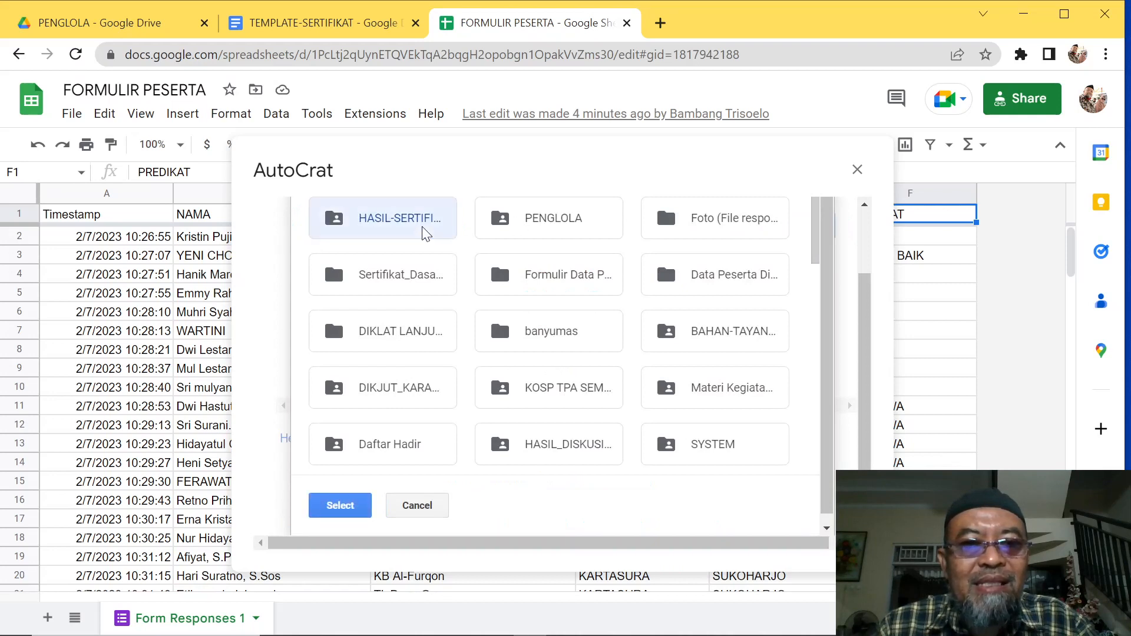
{"action": "left_click", "coordinate": [337, 505]}
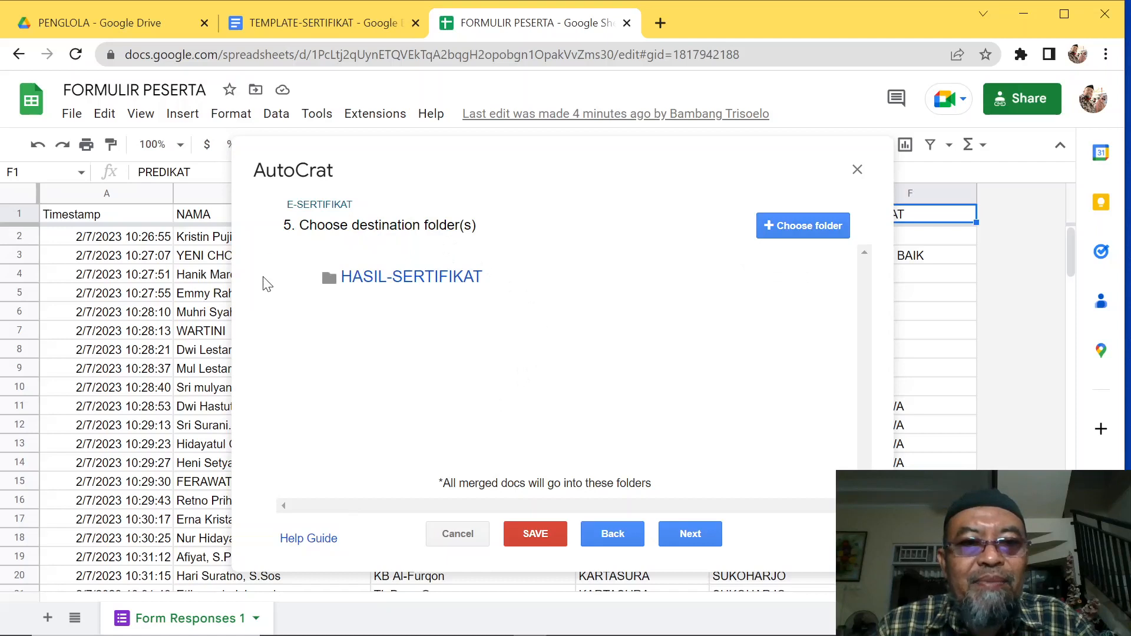
{"action": "left_click", "coordinate": [684, 539]}
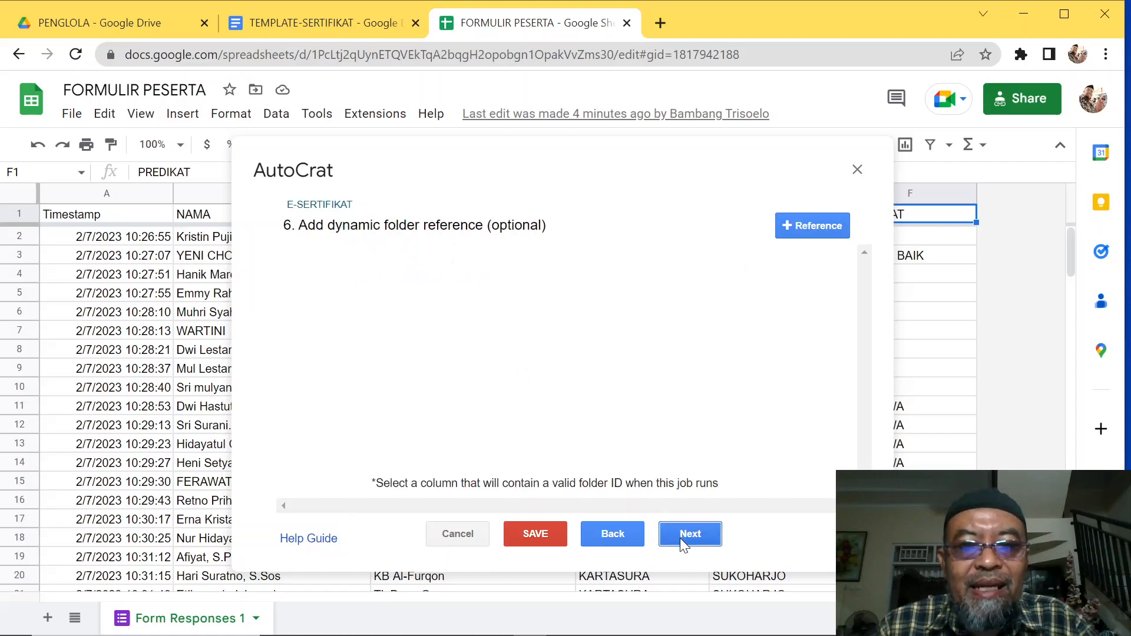
Skip the remaining optional settings, leave the form and time triggers at No, and save the E-SERTIFIKAT job.
{"action": "left_click", "coordinate": [681, 536]}
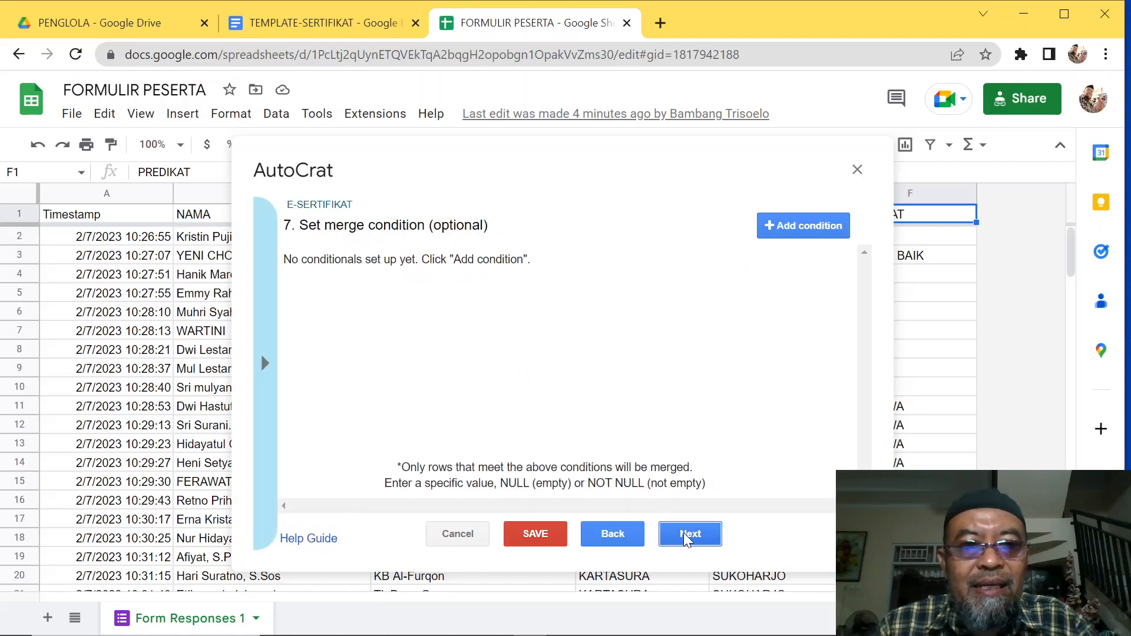
{"action": "left_click", "coordinate": [685, 539]}
{"action": "left_click", "coordinate": [683, 533]}
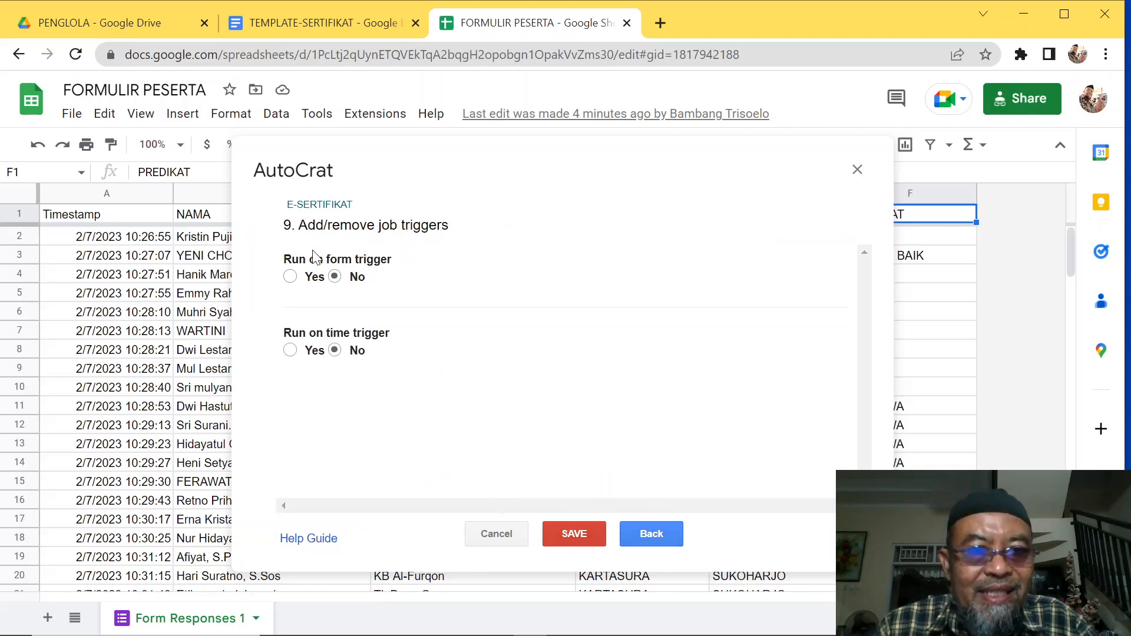
{"action": "left_click", "coordinate": [578, 533]}
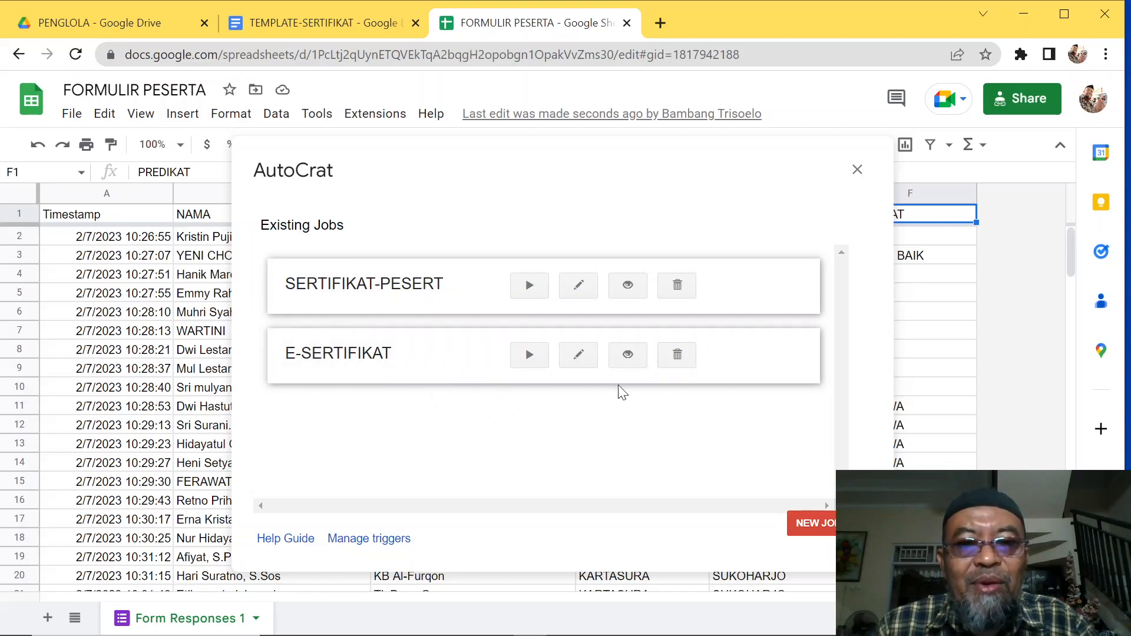
Preview the E-SERTIFIKAT job for the first mergeable row and check the institution line and predicate on the PDF certificate.
{"action": "left_click", "coordinate": [628, 355]}
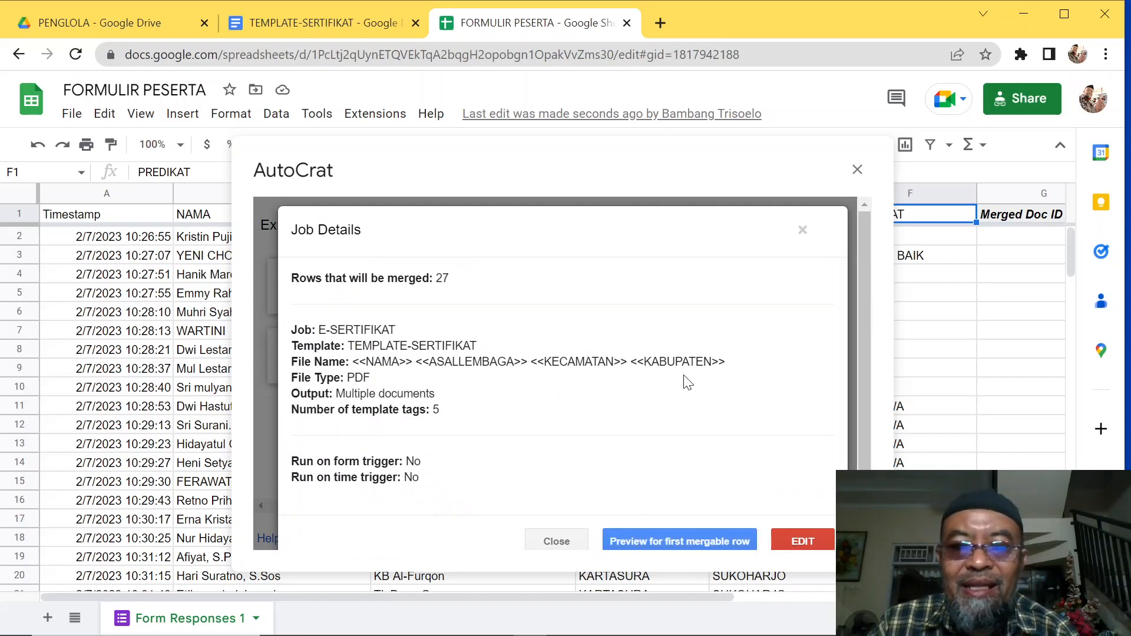
{"action": "left_click", "coordinate": [663, 542]}
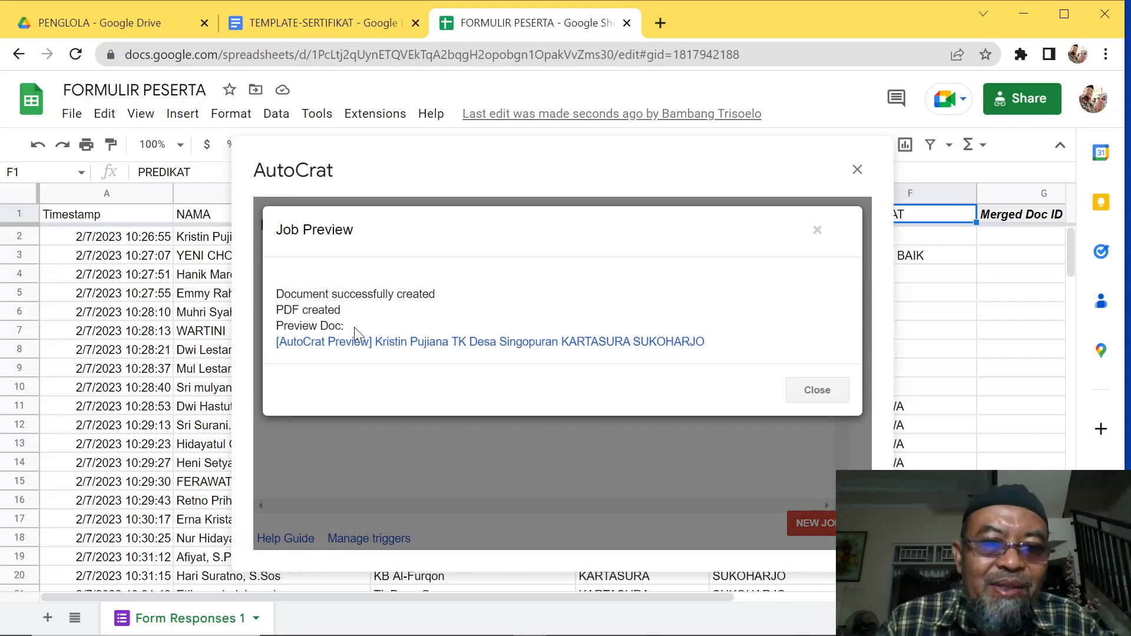
{"action": "left_click", "coordinate": [390, 342]}
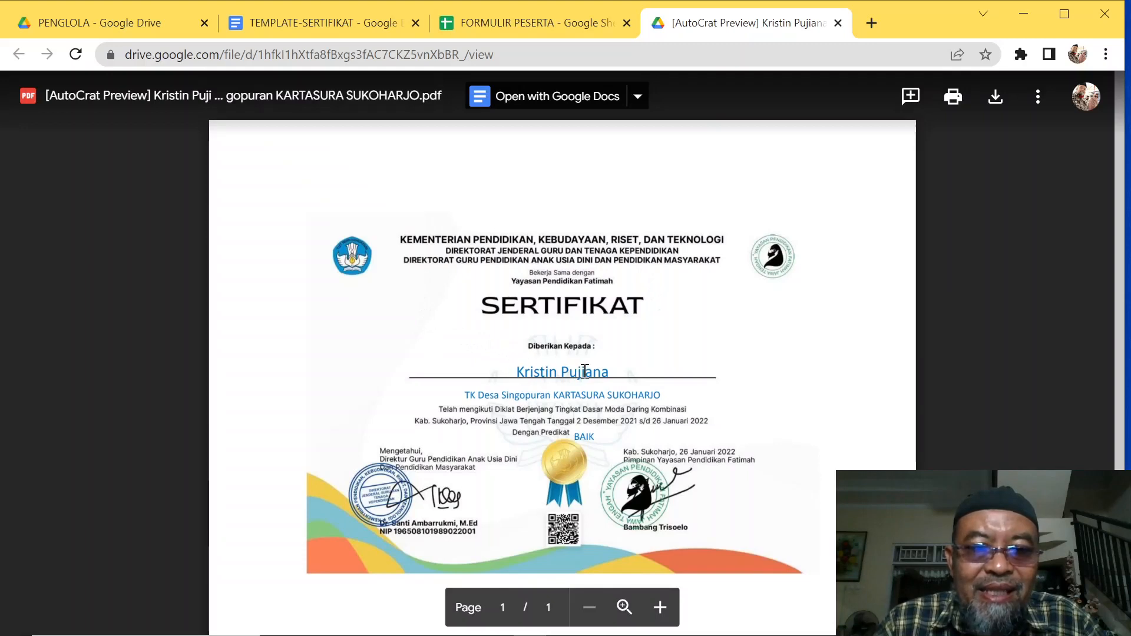
{"action": "left_click_drag", "start_coordinate": [462, 396], "coordinate": [651, 396]}
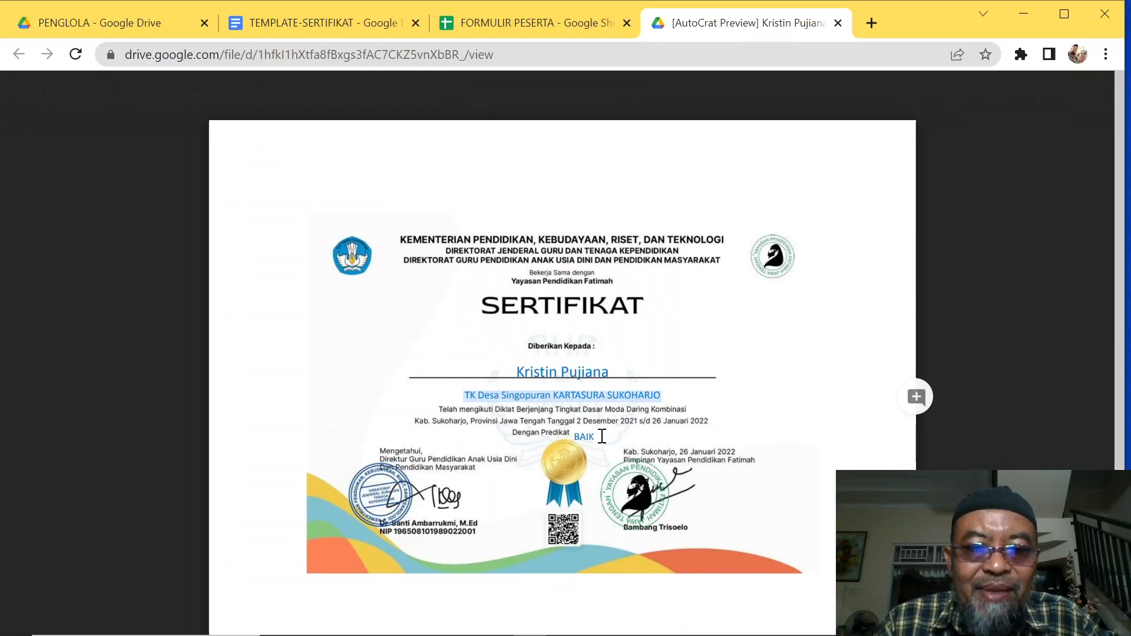
{"action": "double_click", "coordinate": [580, 436]}
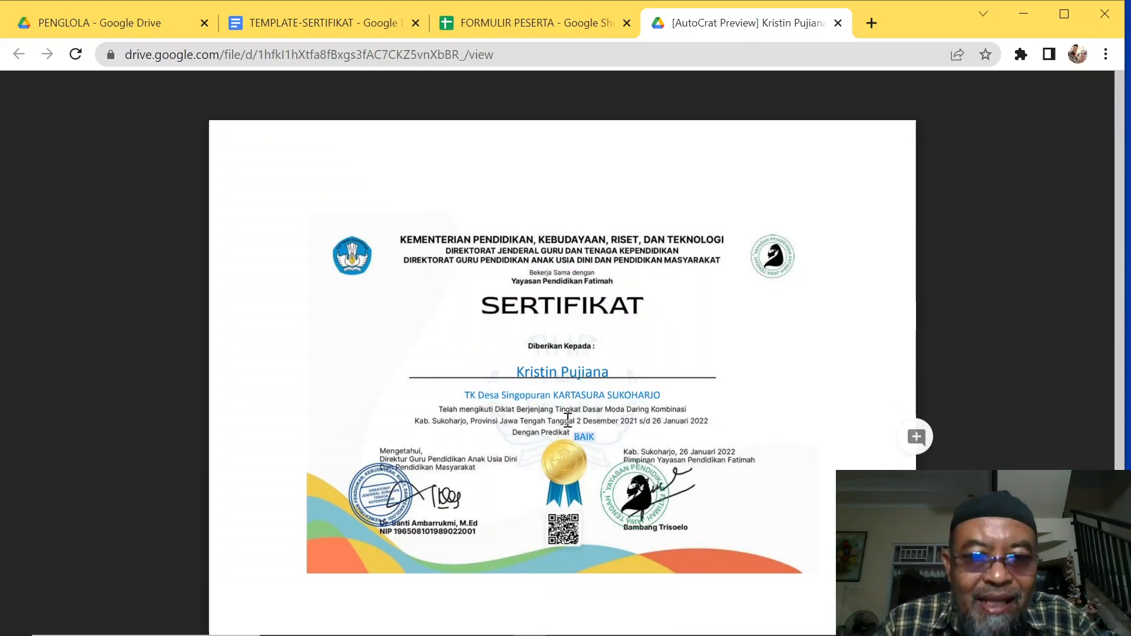
{"action": "left_click", "coordinate": [663, 390]}
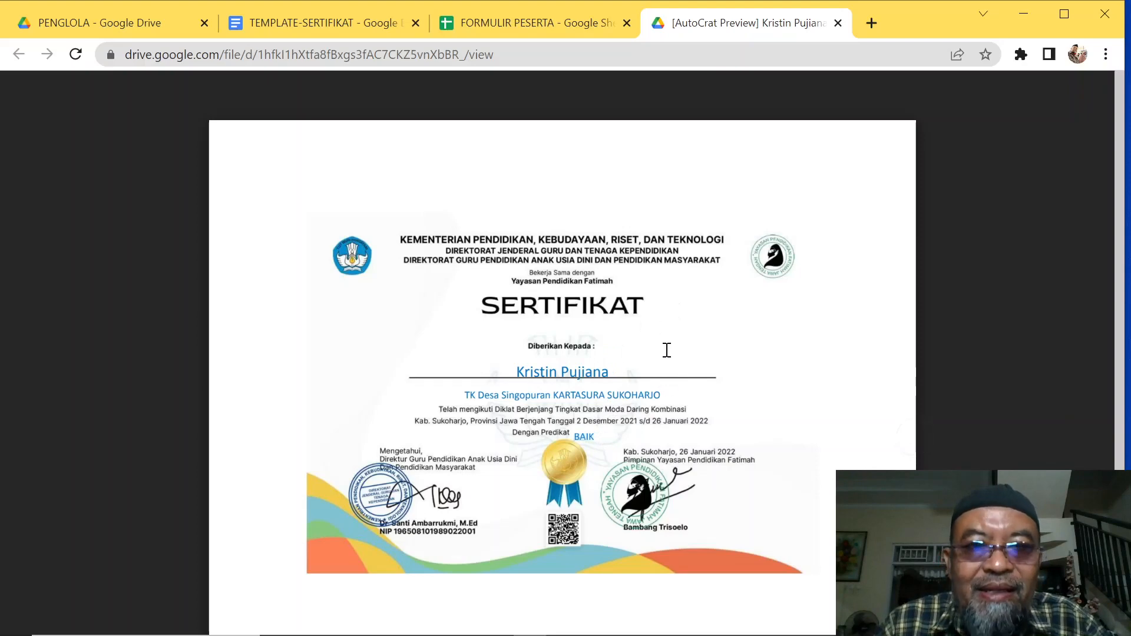
In TEMPLATE-SERTIFIKAT, set the <<ASALLEMBAGA>> <<KECAMATAN>> <<KABUPATEN>> line to font size 13 and enlarge <<PREDIKAT>> by one point.
{"action": "left_click", "coordinate": [305, 25]}
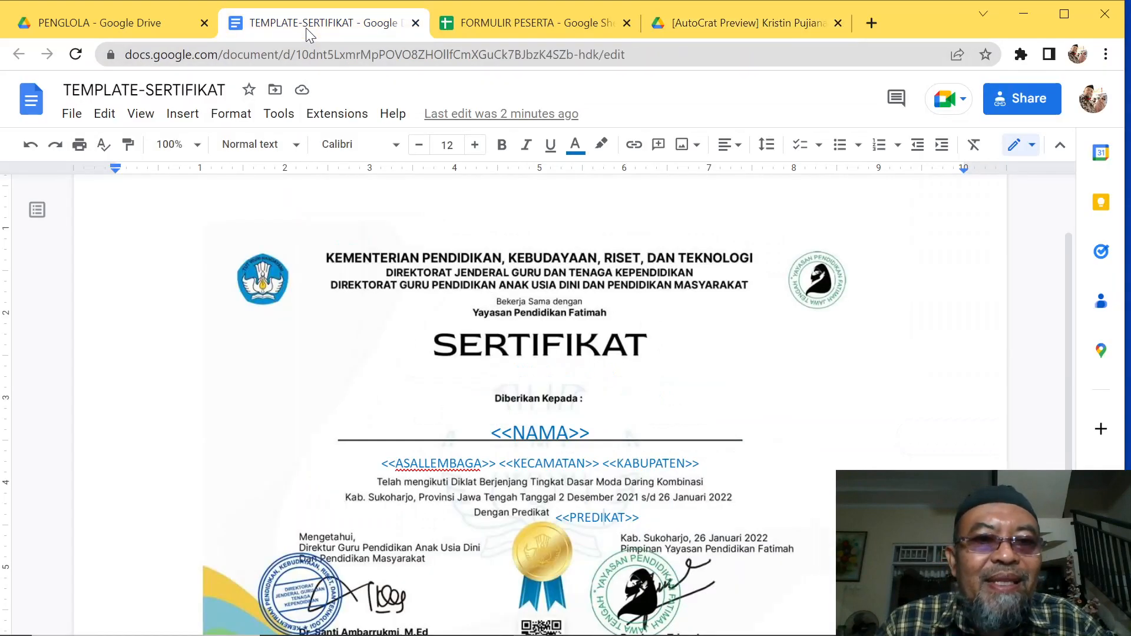
{"action": "scroll", "coordinate": [635, 348], "scroll_direction": "down", "scroll_amount": 1}
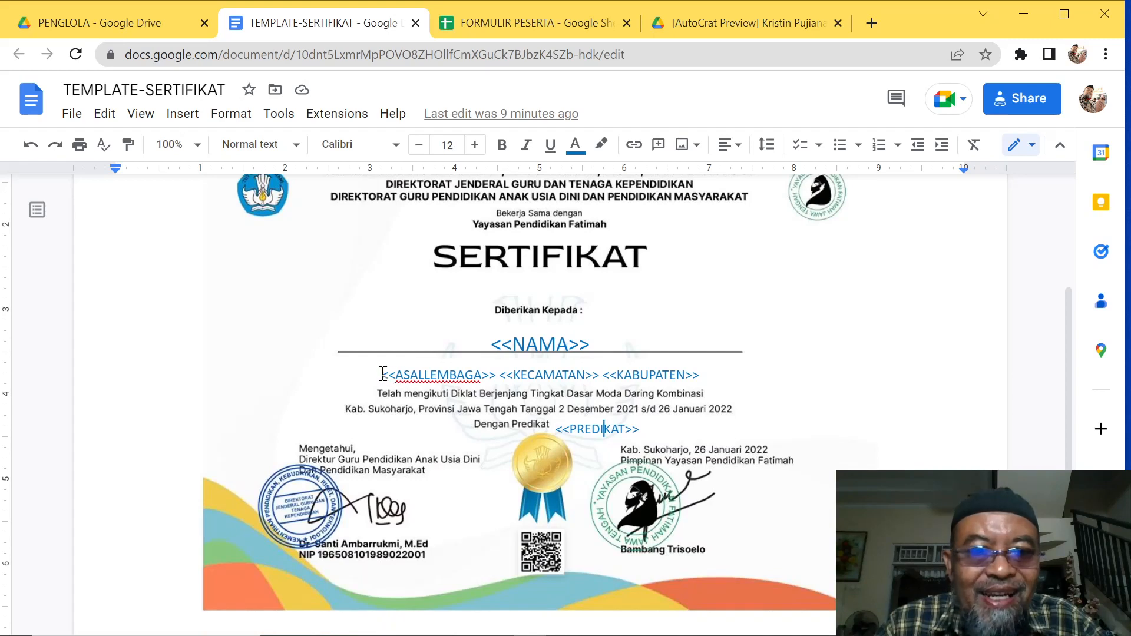
{"action": "left_click_drag", "start_coordinate": [383, 373], "coordinate": [702, 372]}
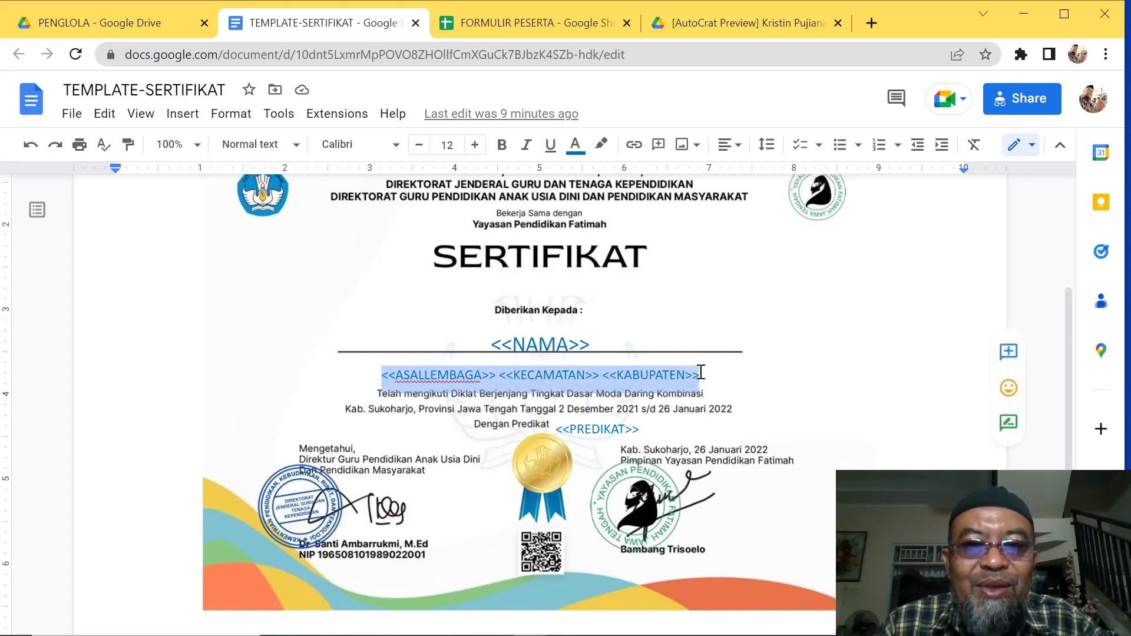
{"action": "left_click", "coordinate": [475, 144]}
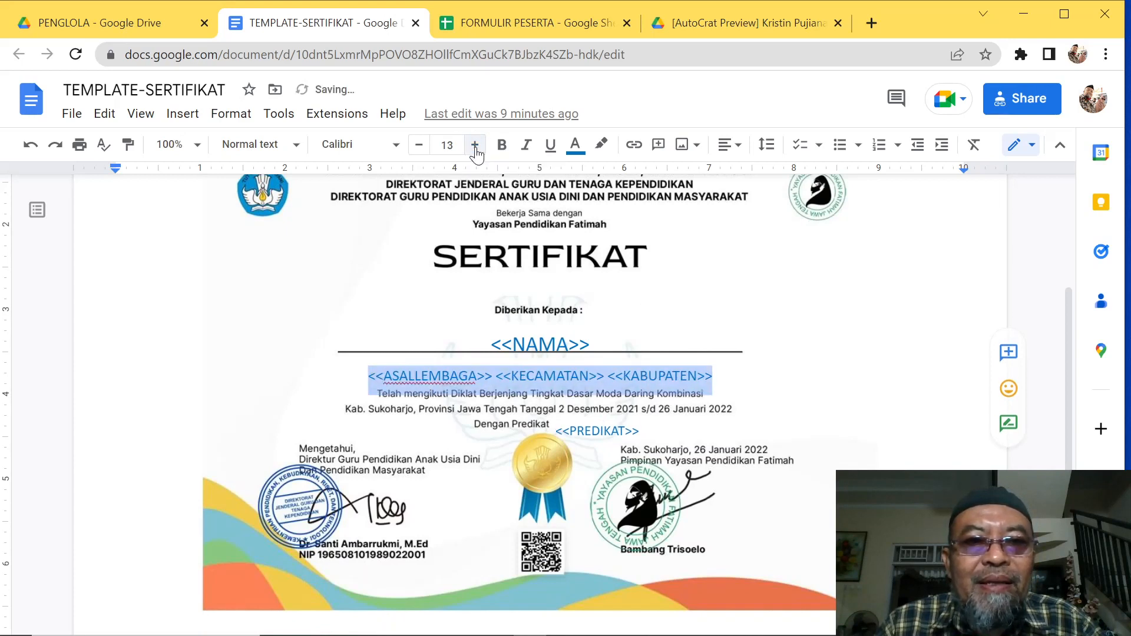
{"action": "left_click", "coordinate": [770, 387]}
{"action": "left_click_drag", "start_coordinate": [641, 433], "coordinate": [558, 431]}
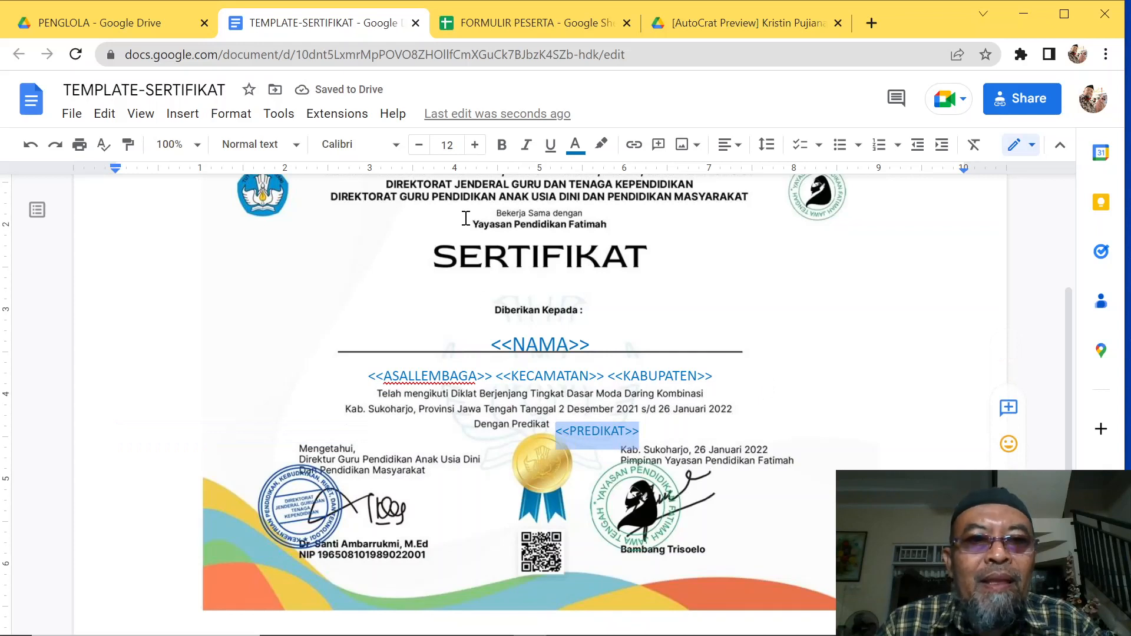
{"action": "left_click", "coordinate": [476, 146]}
{"action": "left_click", "coordinate": [720, 410]}
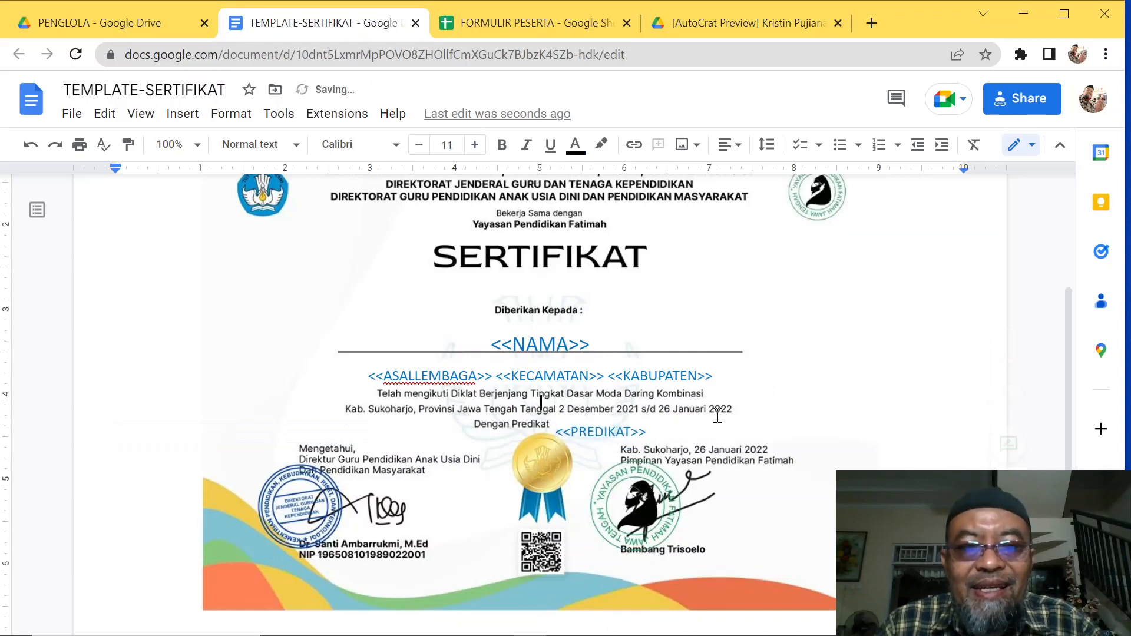
Set the line spacing of the blank paragraph between the <<KABUPATEN>> line and <<PREDIKAT>> to Single.
{"action": "double_click", "coordinate": [649, 414]}
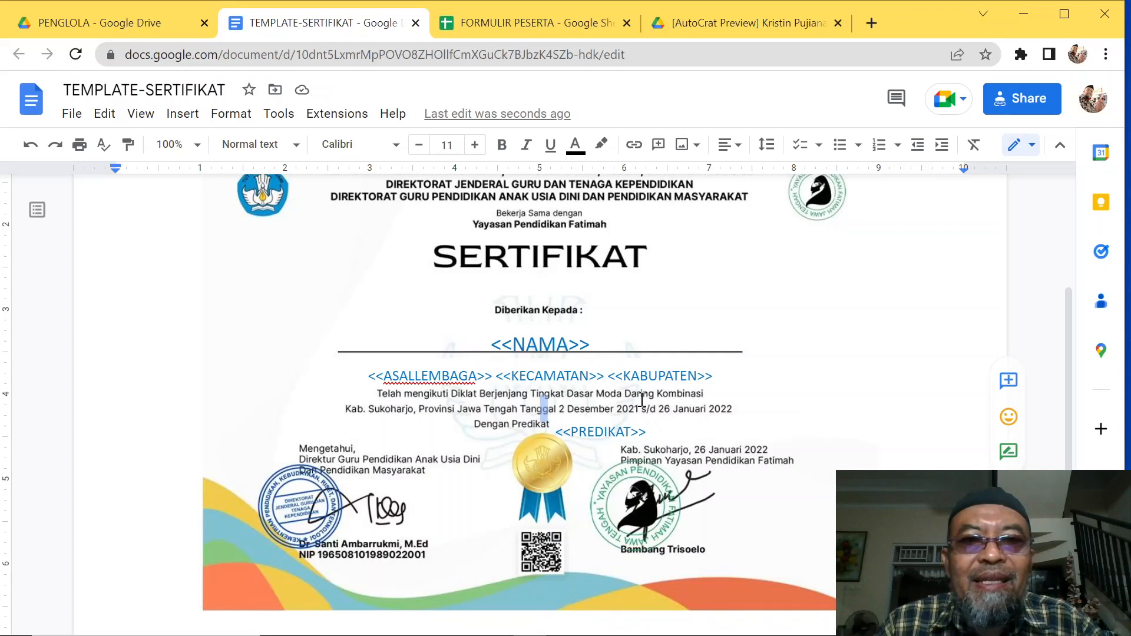
{"action": "left_click", "coordinate": [769, 152]}
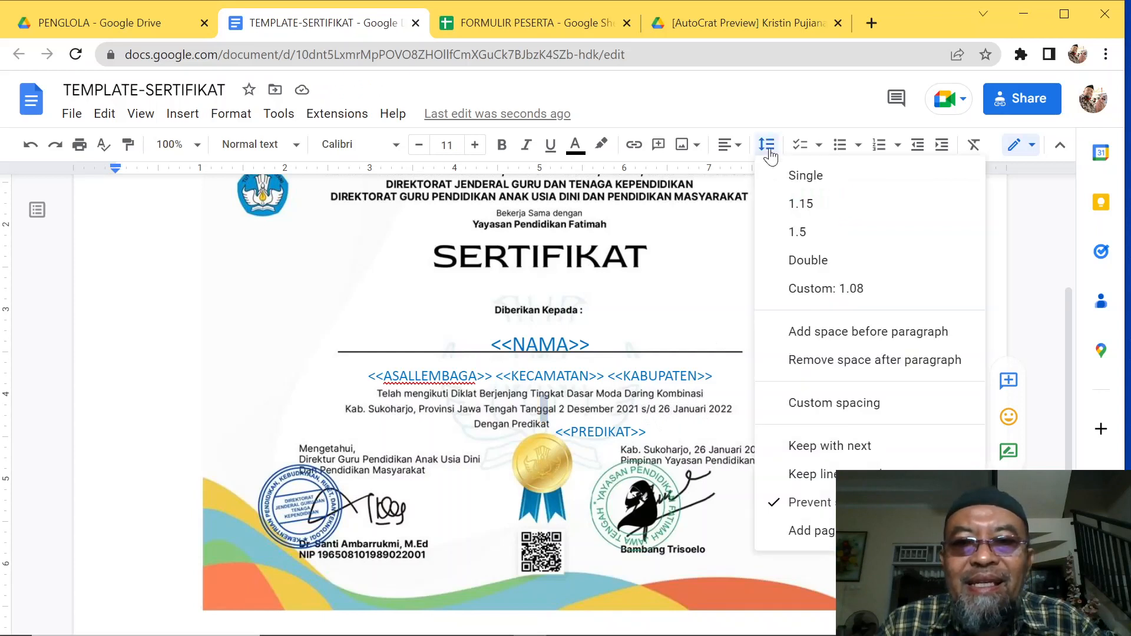
{"action": "left_click", "coordinate": [802, 190]}
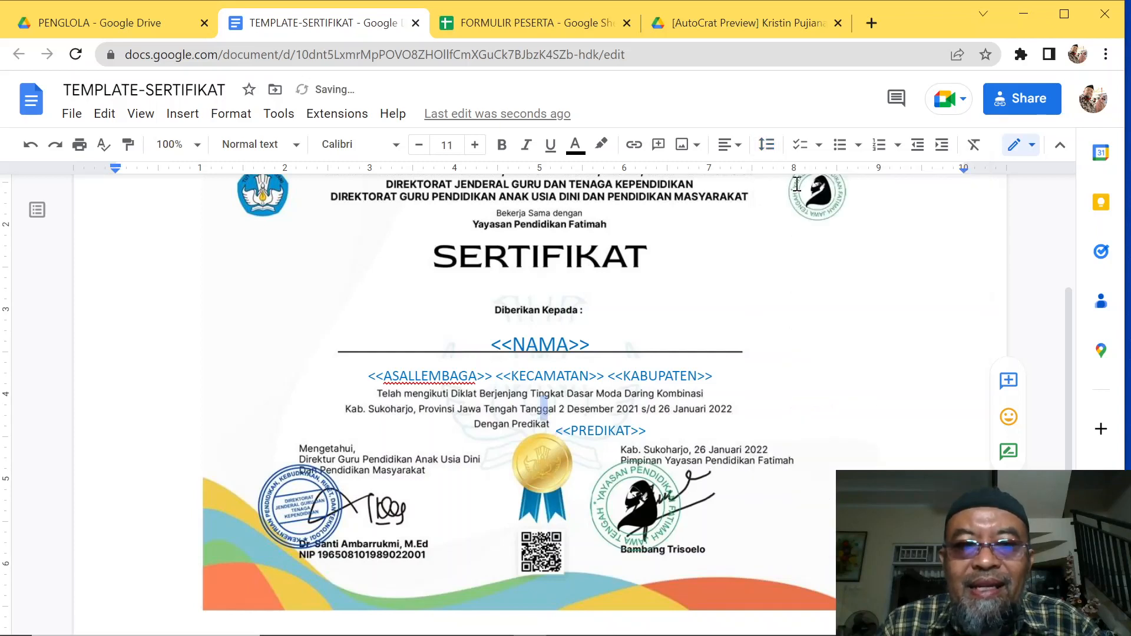
{"action": "left_click", "coordinate": [670, 331]}
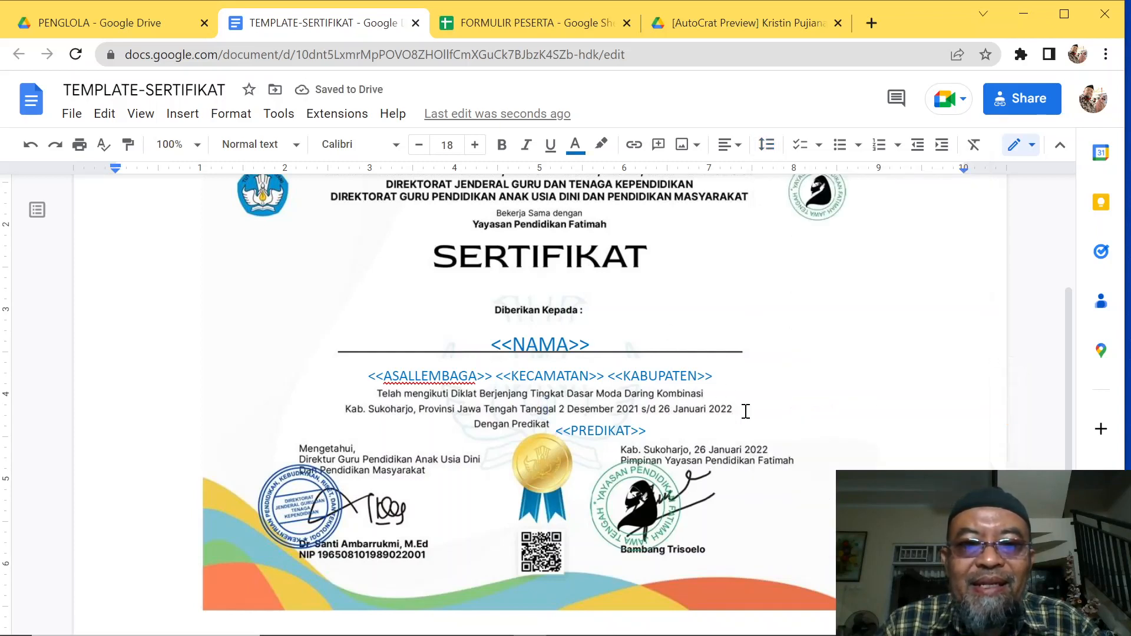
{"action": "left_click_drag", "start_coordinate": [682, 412], "coordinate": [671, 396]}
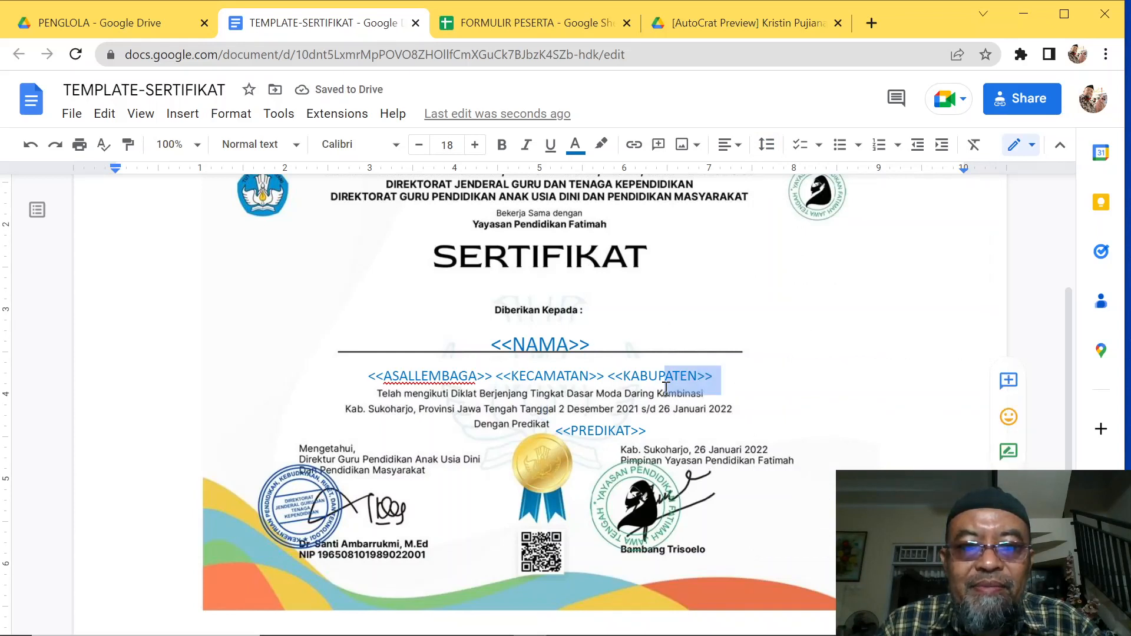
{"action": "left_click", "coordinate": [767, 380]}
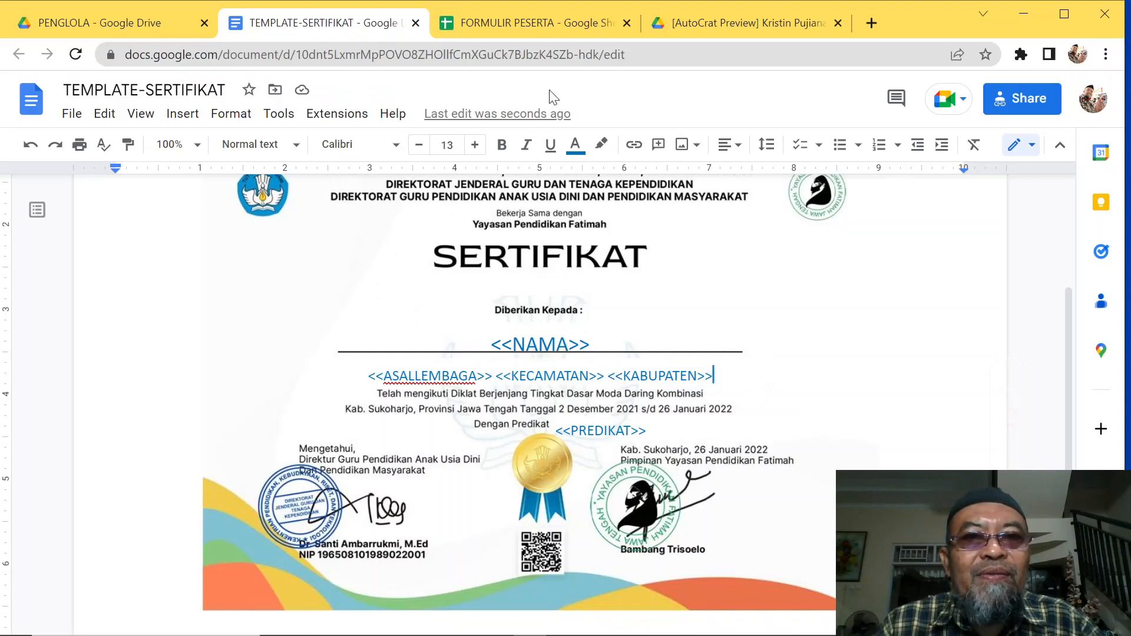
Return to FORMULIR PESERTA, review and close the job preview, and run the E-SERTIFIKAT merge job.
{"action": "left_click", "coordinate": [564, 24]}
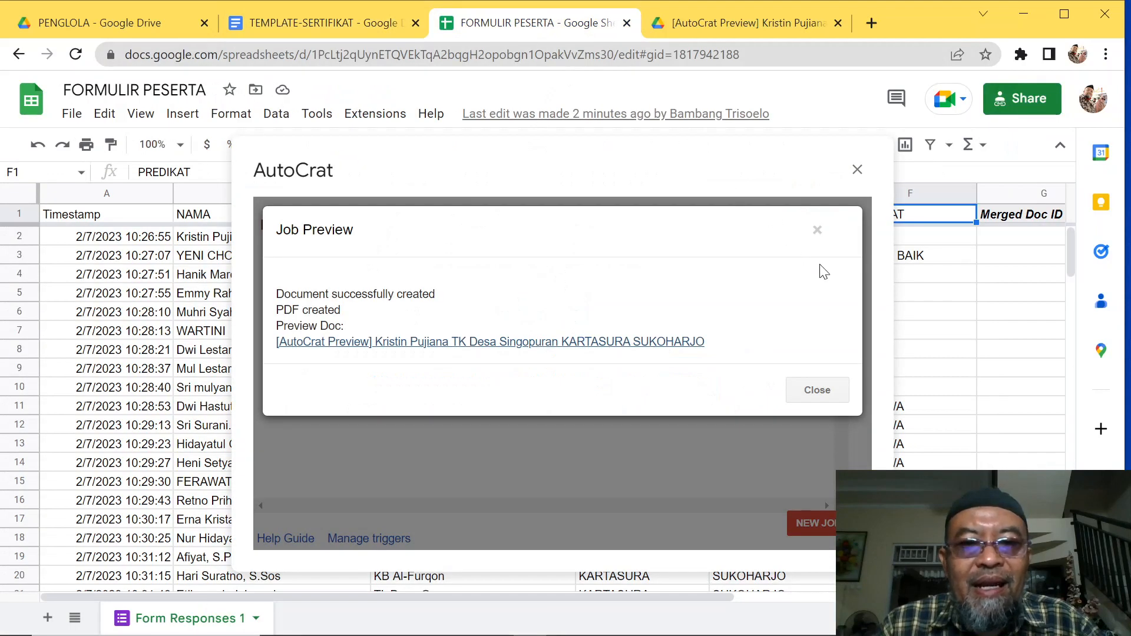
{"action": "left_click", "coordinate": [410, 344]}
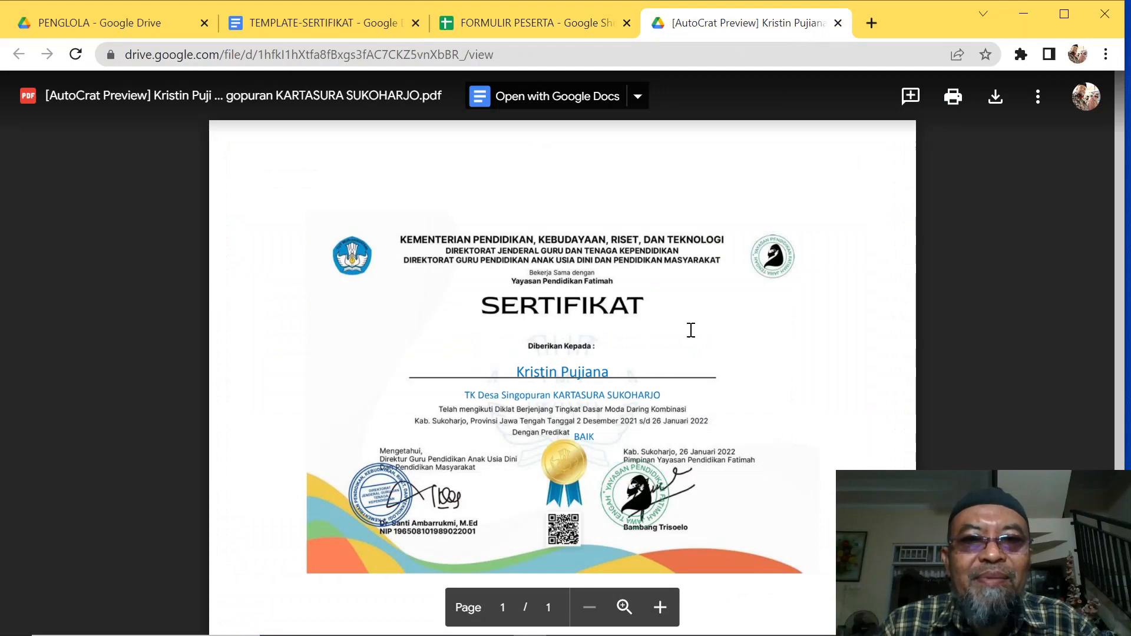
{"action": "left_click", "coordinate": [485, 29]}
{"action": "left_click", "coordinate": [815, 389]}
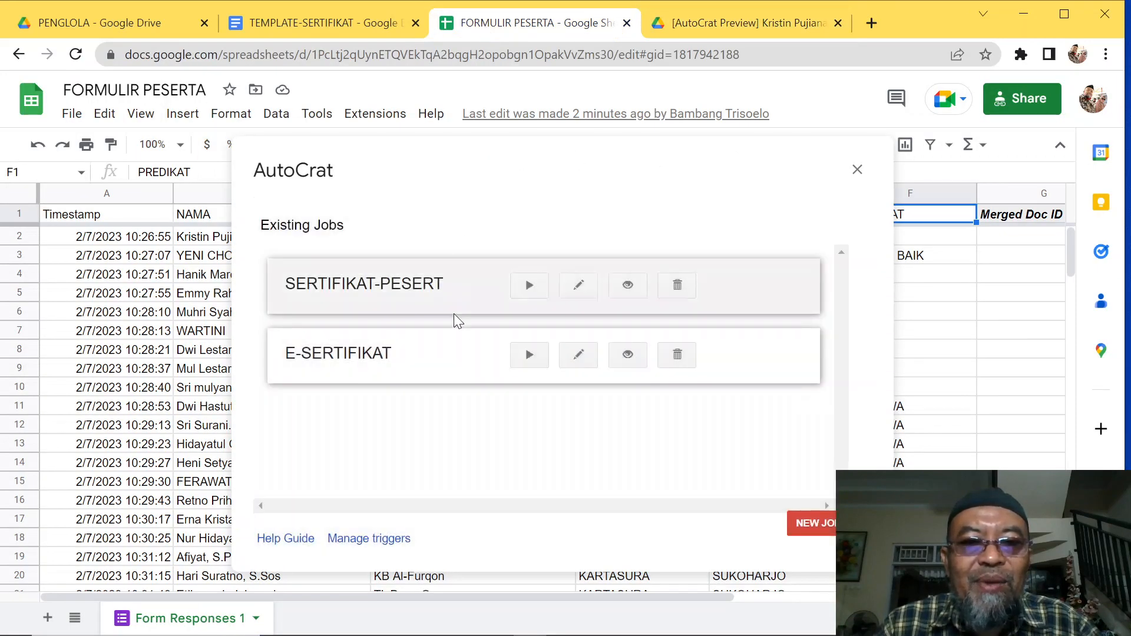
{"action": "left_click", "coordinate": [530, 357]}
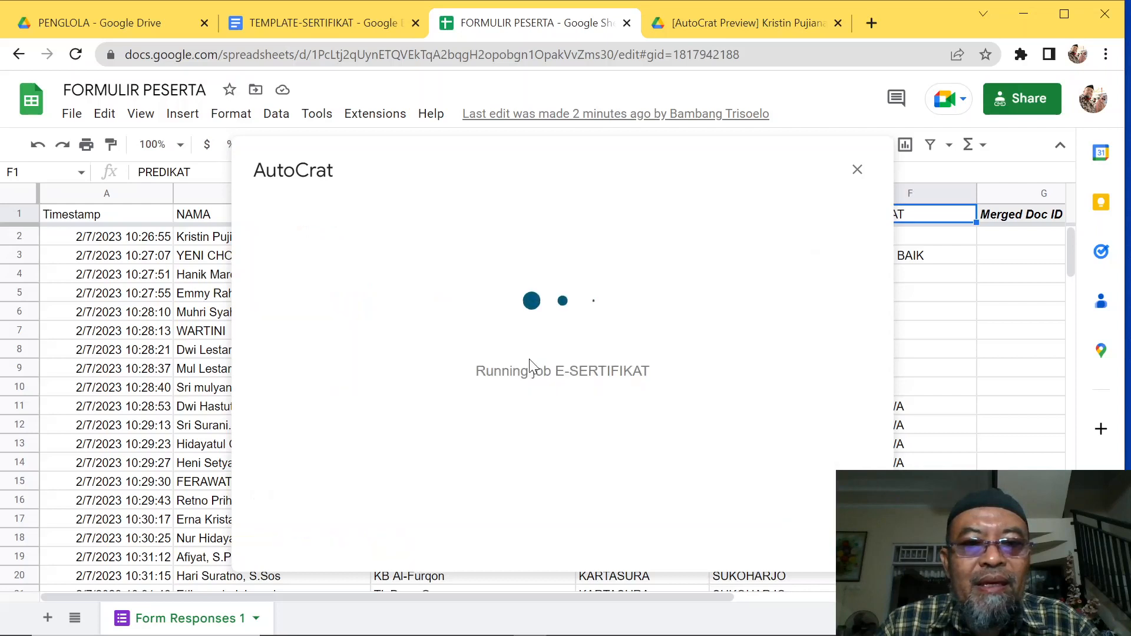
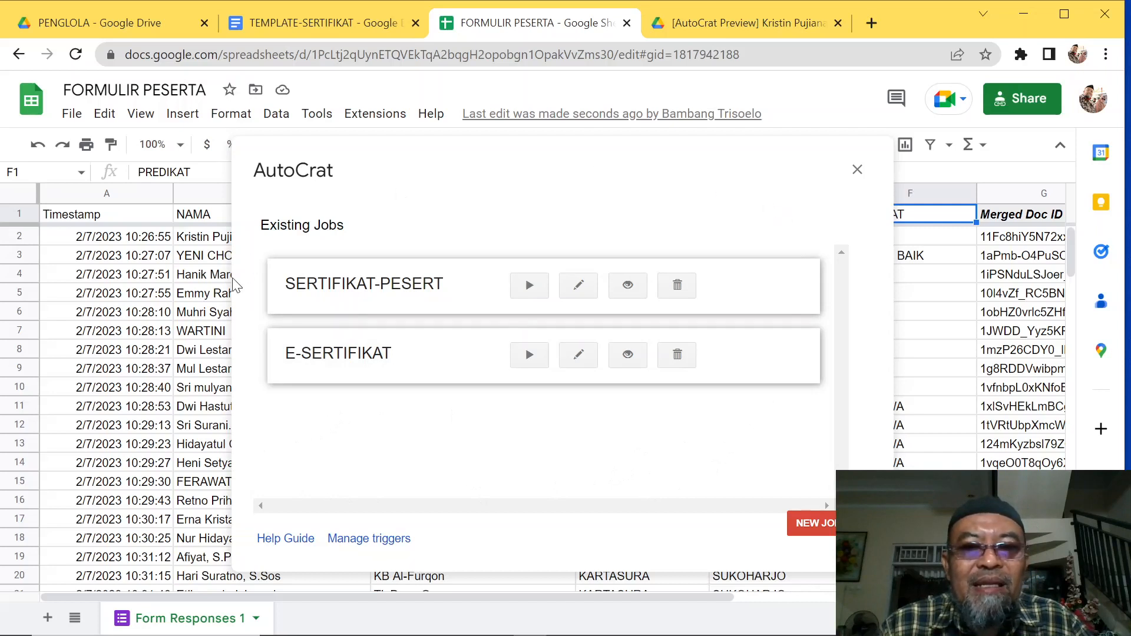
{"action": "left_click", "coordinate": [810, 527]}
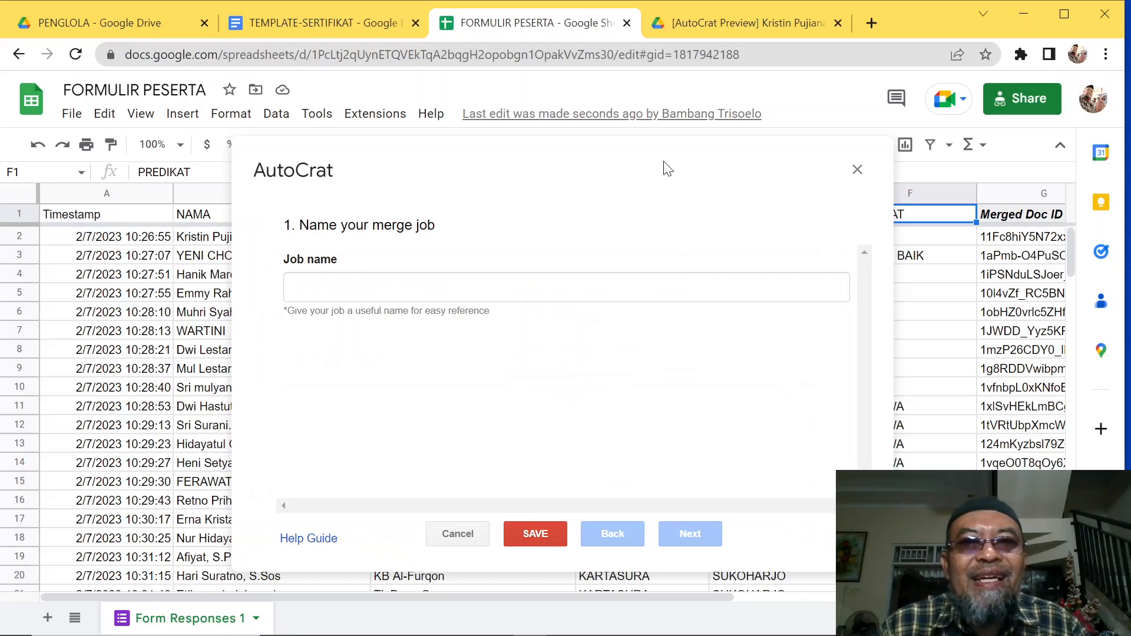
Open the HASIL-SERTIFIKAT folder in Google Drive and look through the generated PDF certificates.
{"action": "left_click", "coordinate": [115, 29]}
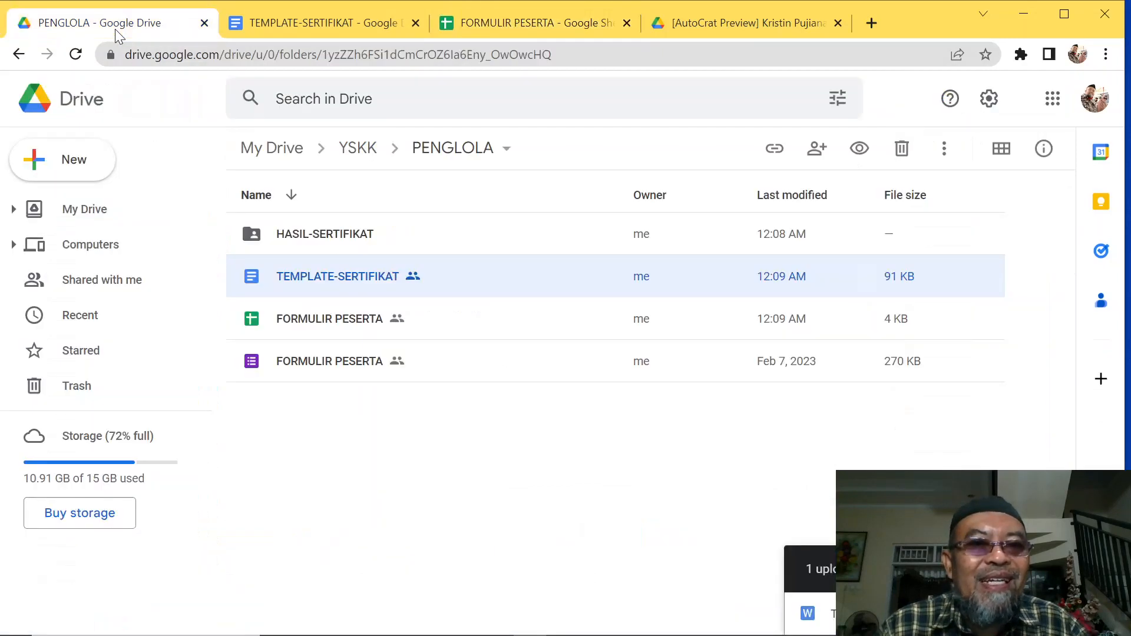
{"action": "double_click", "coordinate": [337, 234]}
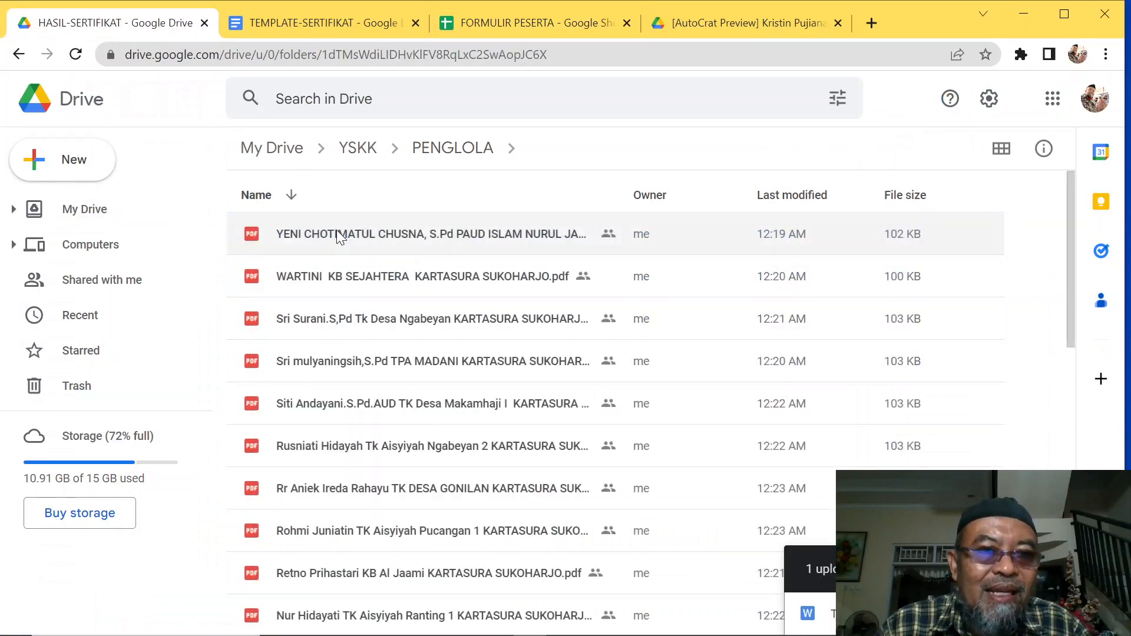
{"action": "scroll", "coordinate": [434, 283], "scroll_direction": "down", "scroll_amount": 15}
{"action": "scroll", "coordinate": [434, 283], "scroll_direction": "down", "scroll_amount": 3}
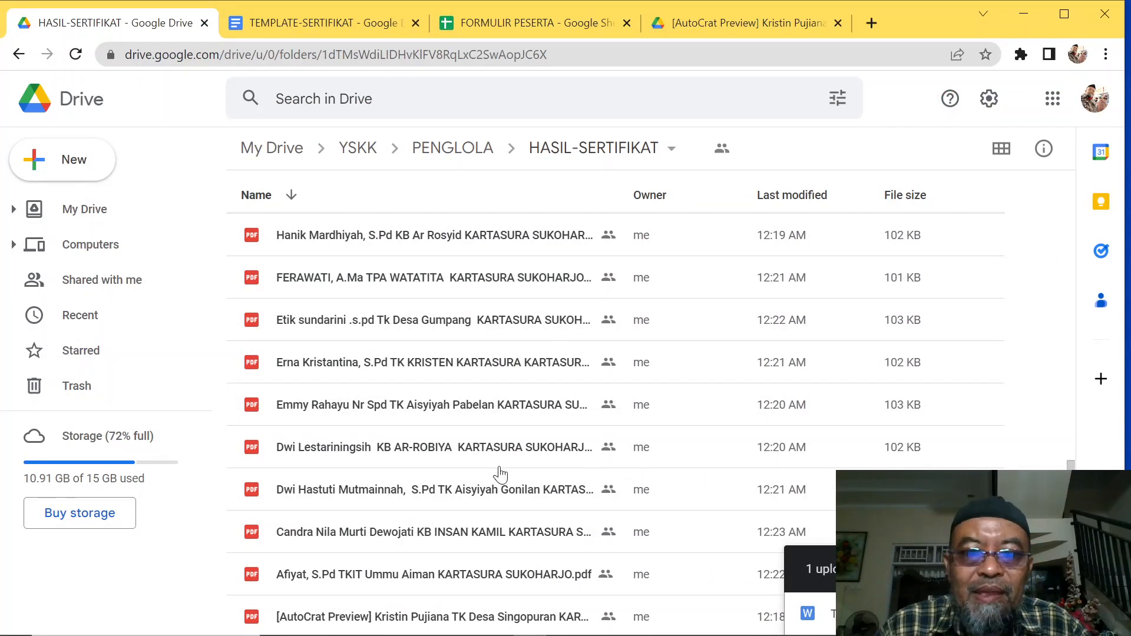
{"action": "scroll", "coordinate": [497, 472], "scroll_direction": "up", "scroll_amount": 15}
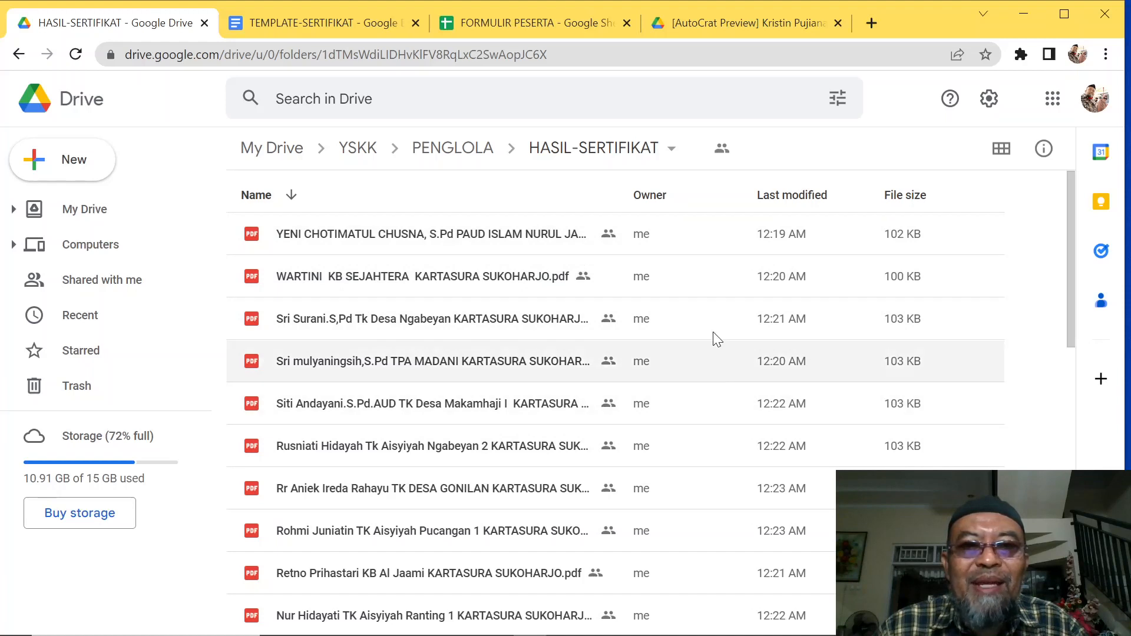
Open the sharing settings of the HASIL-SERTIFIKAT folder and copy its link with access for anyone with the link as Viewer.
{"action": "left_click", "coordinate": [672, 149]}
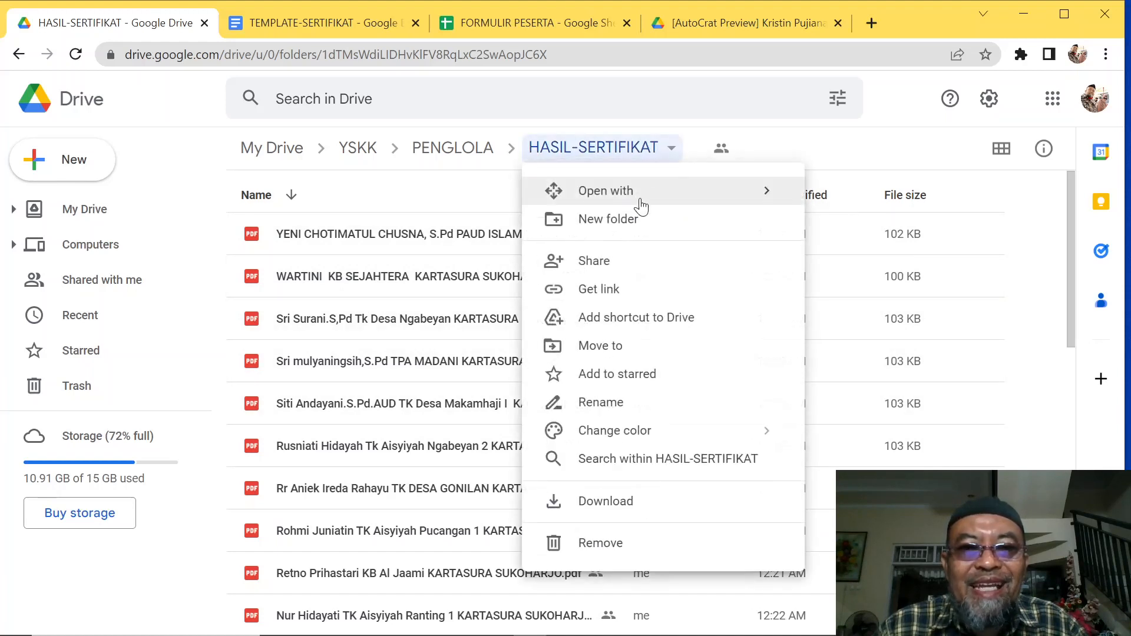
{"action": "left_click", "coordinate": [609, 265]}
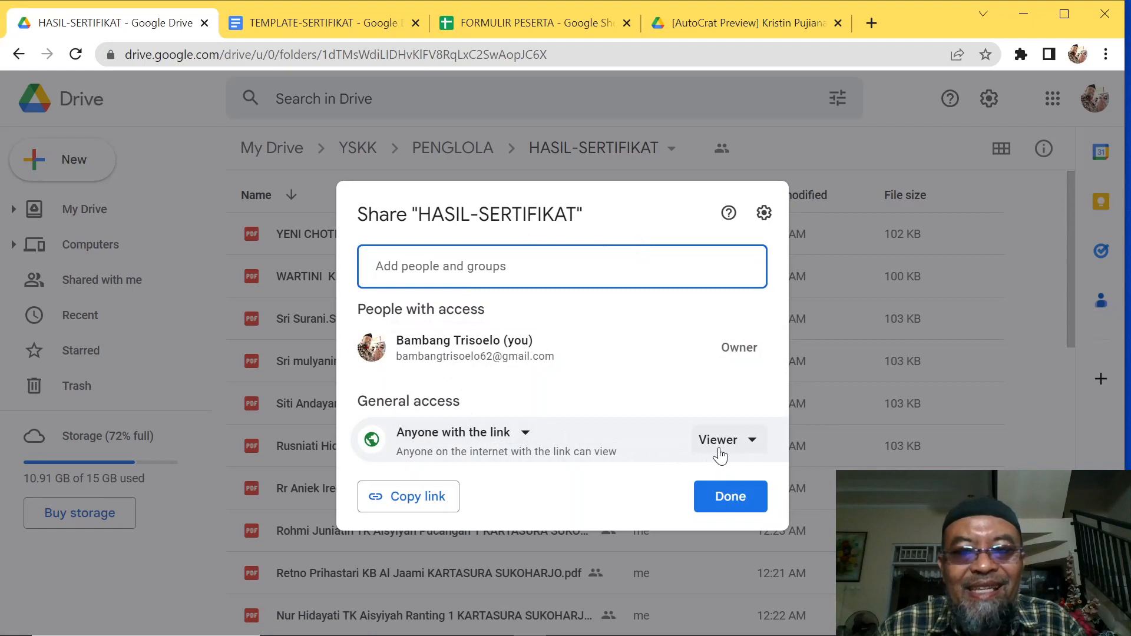
{"action": "left_click", "coordinate": [427, 498]}
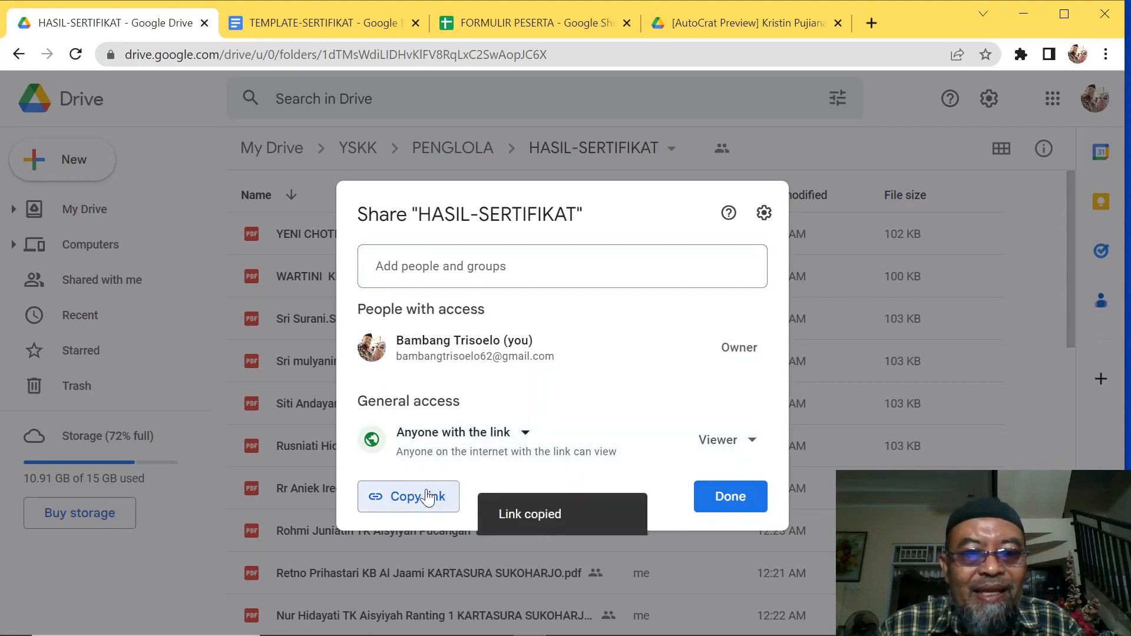
{"action": "left_click", "coordinate": [720, 506]}
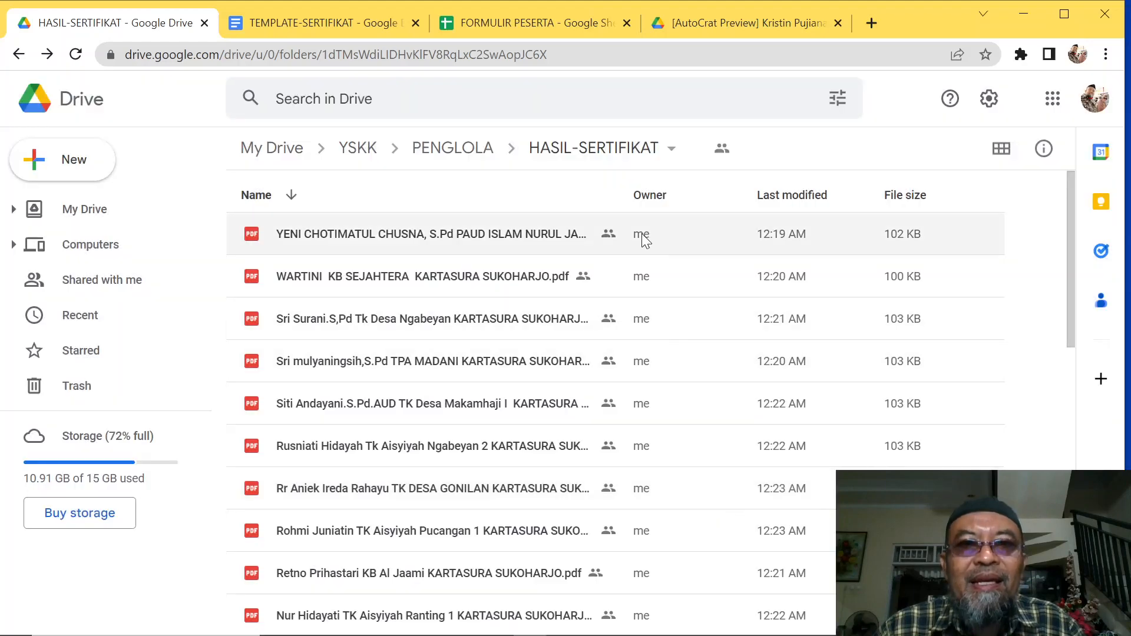
Open WhatsApp Web in a new browser tab and look through the chat list for the training group.
{"action": "left_click", "coordinate": [871, 23]}
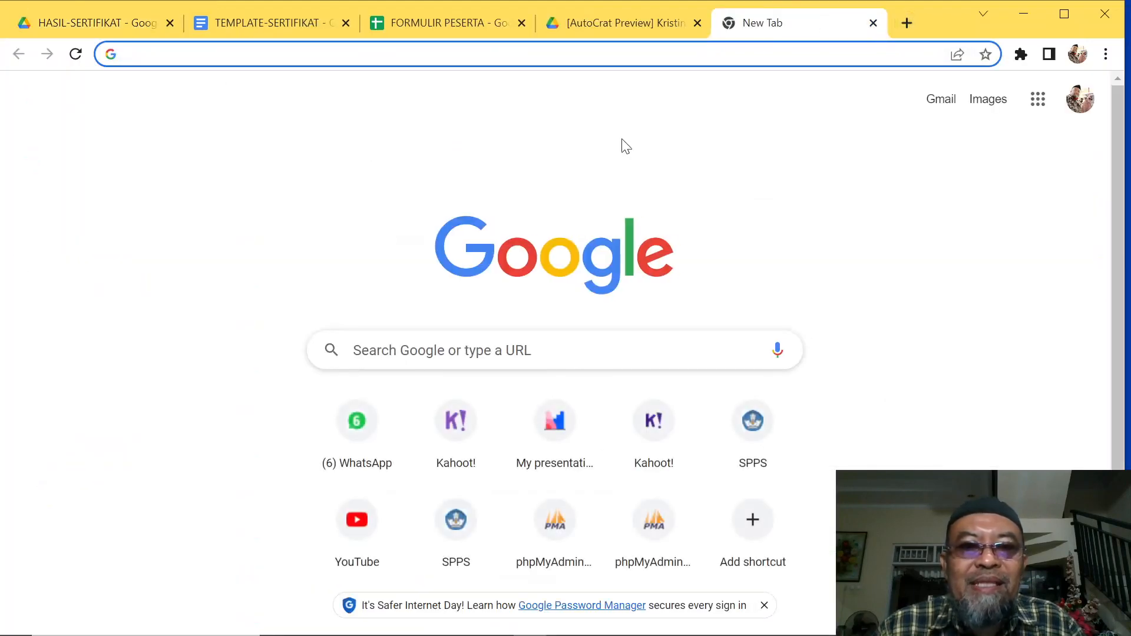
{"action": "left_click", "coordinate": [358, 422]}
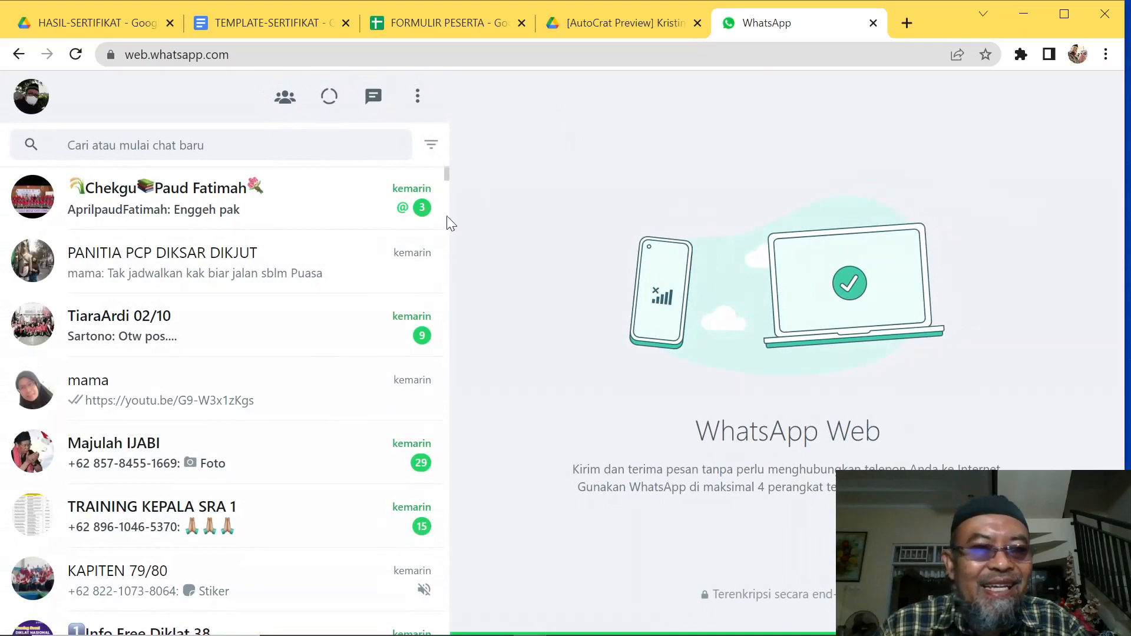
{"action": "scroll", "coordinate": [310, 225], "scroll_direction": "down", "scroll_amount": 4}
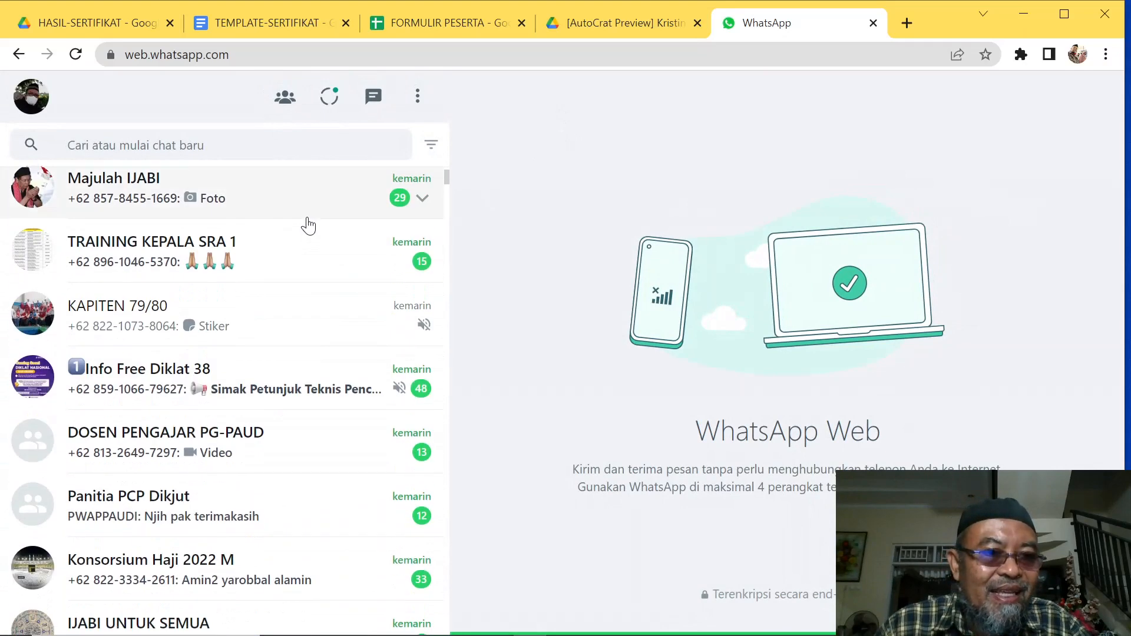
{"action": "scroll", "coordinate": [308, 225], "scroll_direction": "down", "scroll_amount": 2}
{"action": "scroll", "coordinate": [308, 225], "scroll_direction": "down", "scroll_amount": 8}
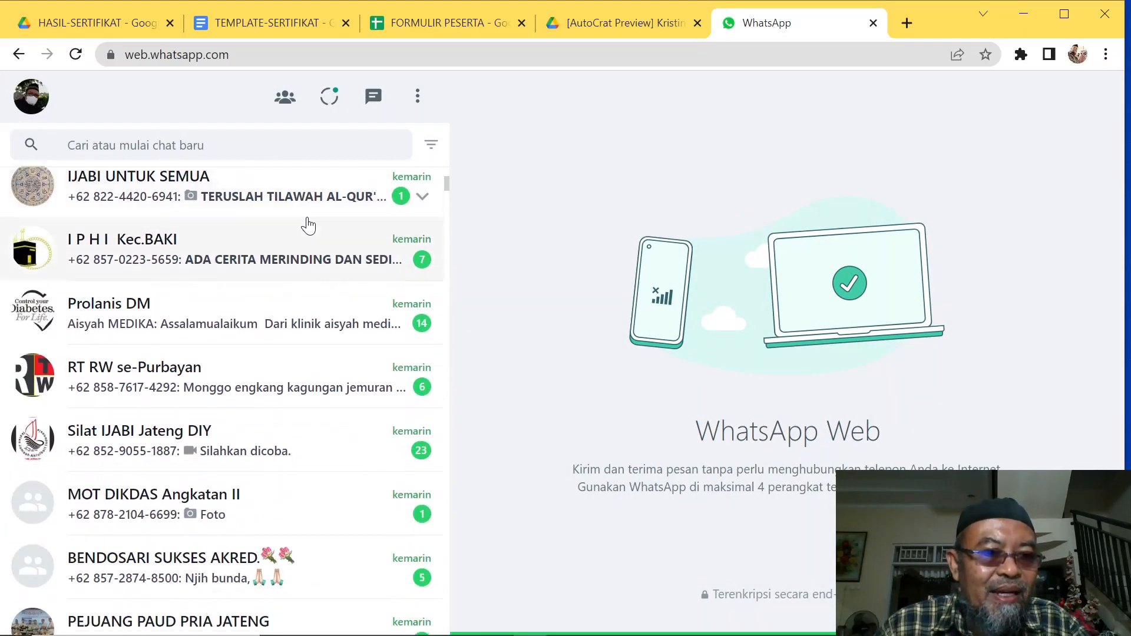
{"action": "scroll", "coordinate": [309, 225], "scroll_direction": "down", "scroll_amount": 3}
{"action": "scroll", "coordinate": [308, 225], "scroll_direction": "down", "scroll_amount": 7}
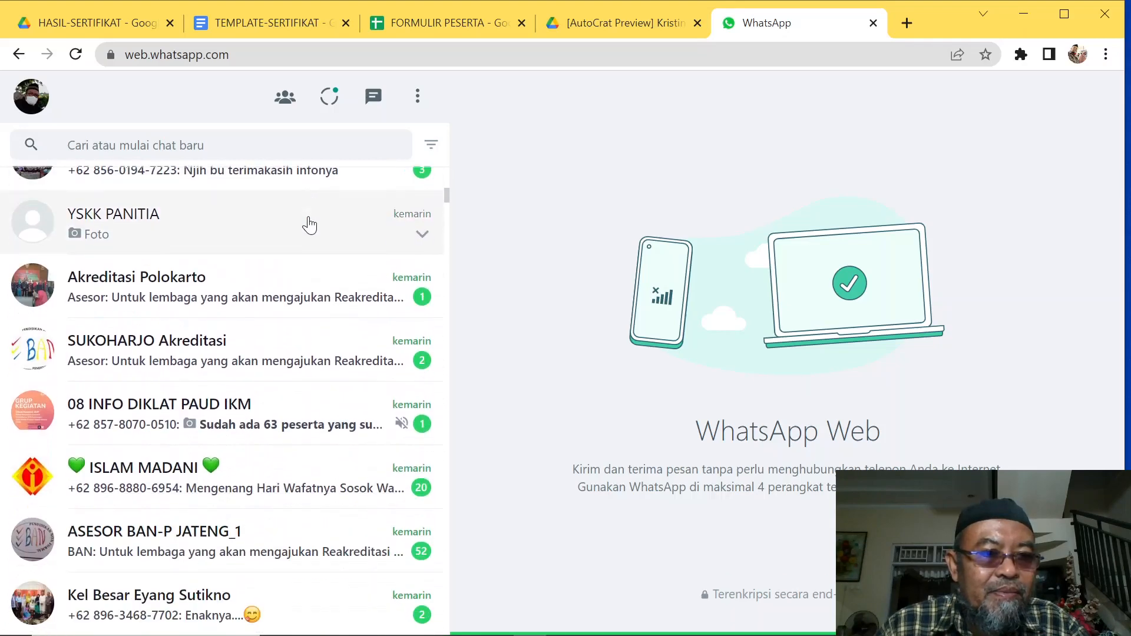
{"action": "scroll", "coordinate": [309, 226], "scroll_direction": "down", "scroll_amount": 5}
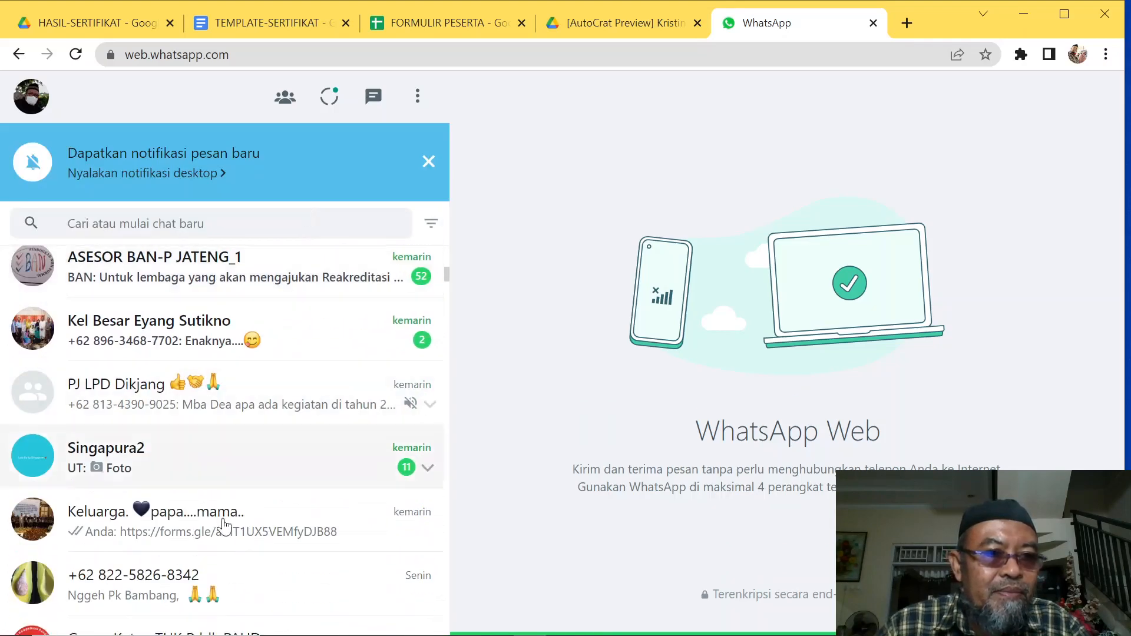
{"action": "scroll", "coordinate": [221, 505], "scroll_direction": "down", "scroll_amount": 4}
{"action": "scroll", "coordinate": [218, 504], "scroll_direction": "down", "scroll_amount": 6}
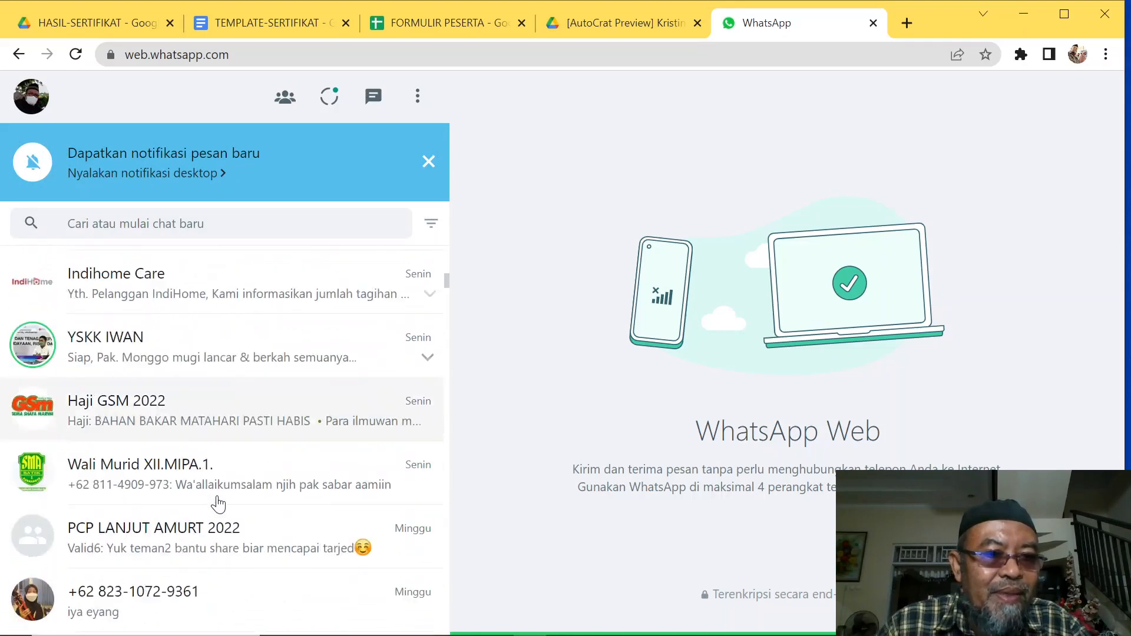
{"action": "scroll", "coordinate": [218, 505], "scroll_direction": "down", "scroll_amount": 1}
{"action": "scroll", "coordinate": [220, 441], "scroll_direction": "up", "scroll_amount": 18}
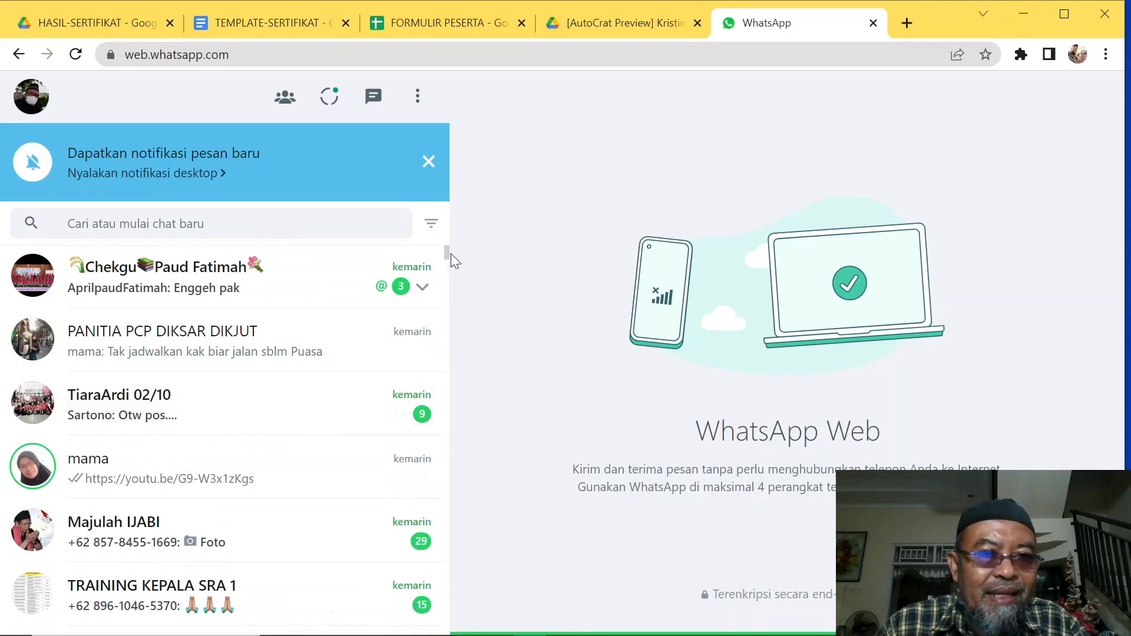
{"action": "left_click_drag", "start_coordinate": [444, 253], "coordinate": [445, 256]}
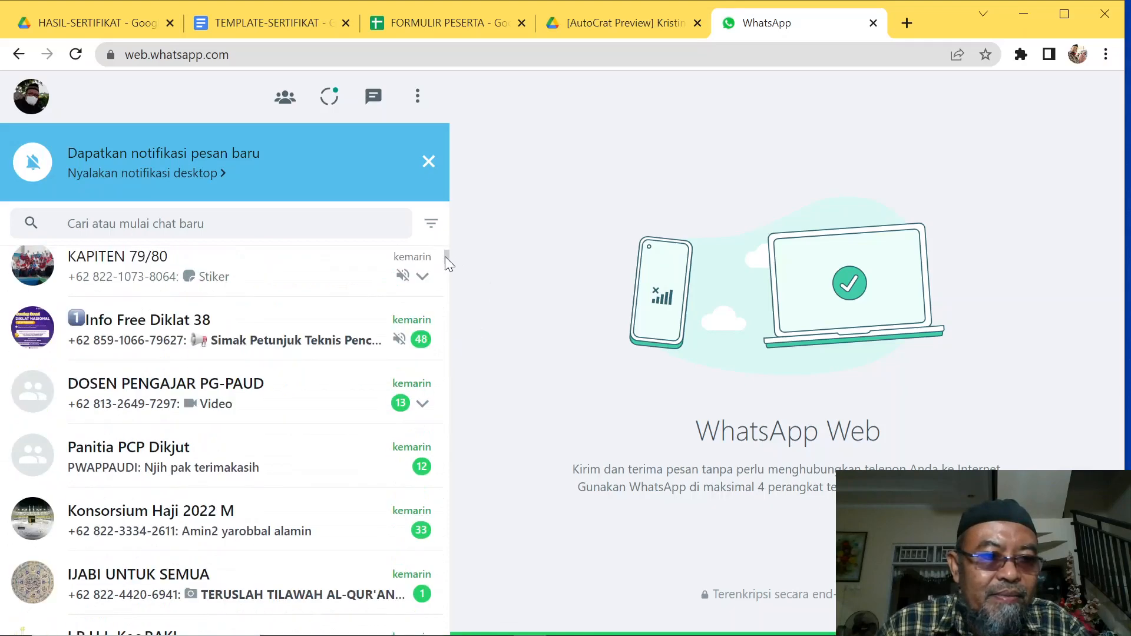
{"action": "scroll", "coordinate": [293, 425], "scroll_direction": "down", "scroll_amount": 3}
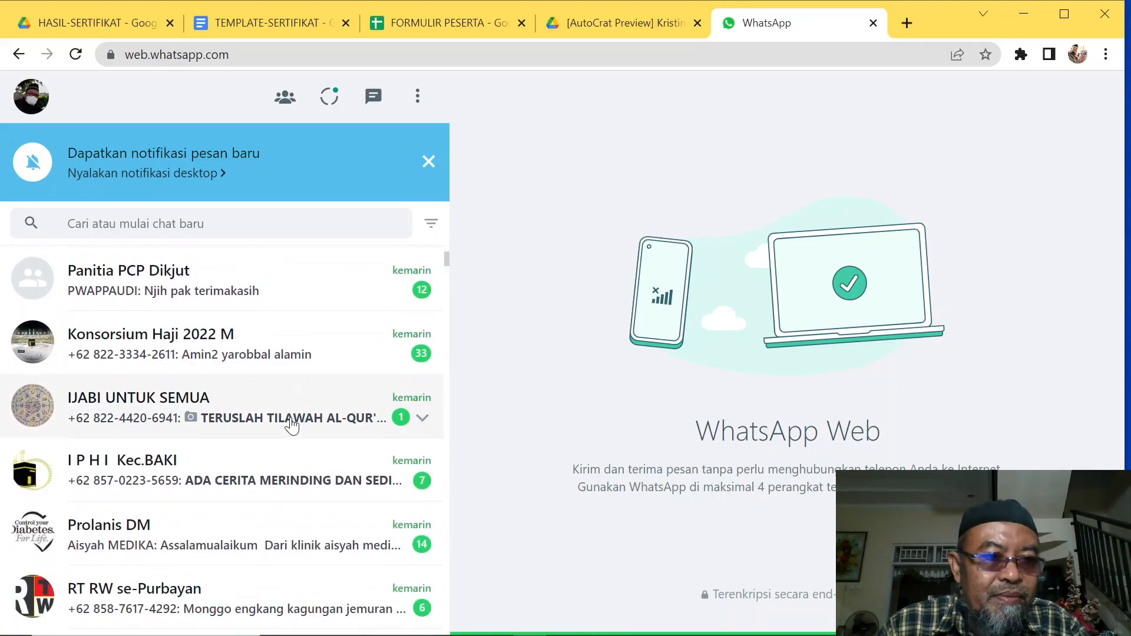
{"action": "scroll", "coordinate": [289, 431], "scroll_direction": "down", "scroll_amount": 5}
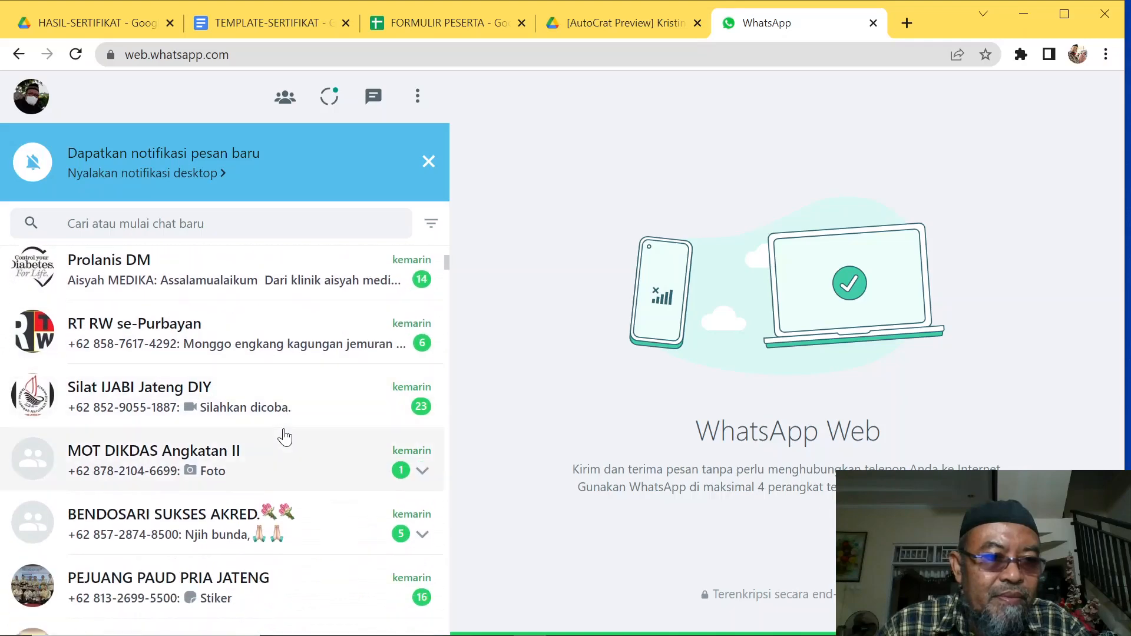
{"action": "scroll", "coordinate": [284, 437], "scroll_direction": "down", "scroll_amount": 3}
{"action": "scroll", "coordinate": [285, 437], "scroll_direction": "down", "scroll_amount": 6}
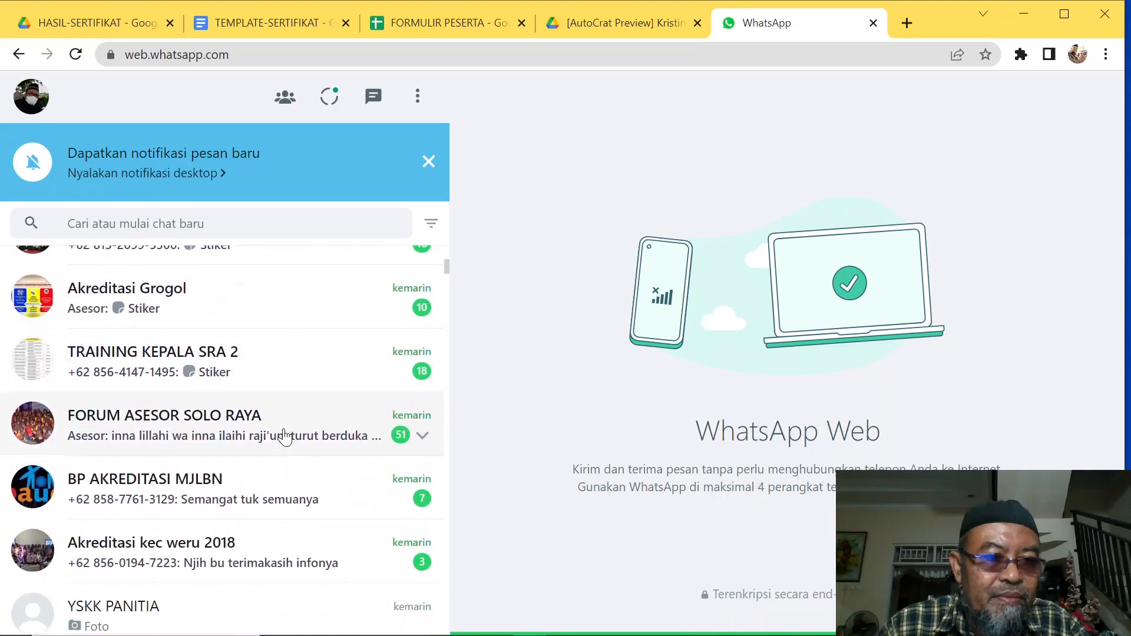
{"action": "scroll", "coordinate": [284, 437], "scroll_direction": "down", "scroll_amount": 10}
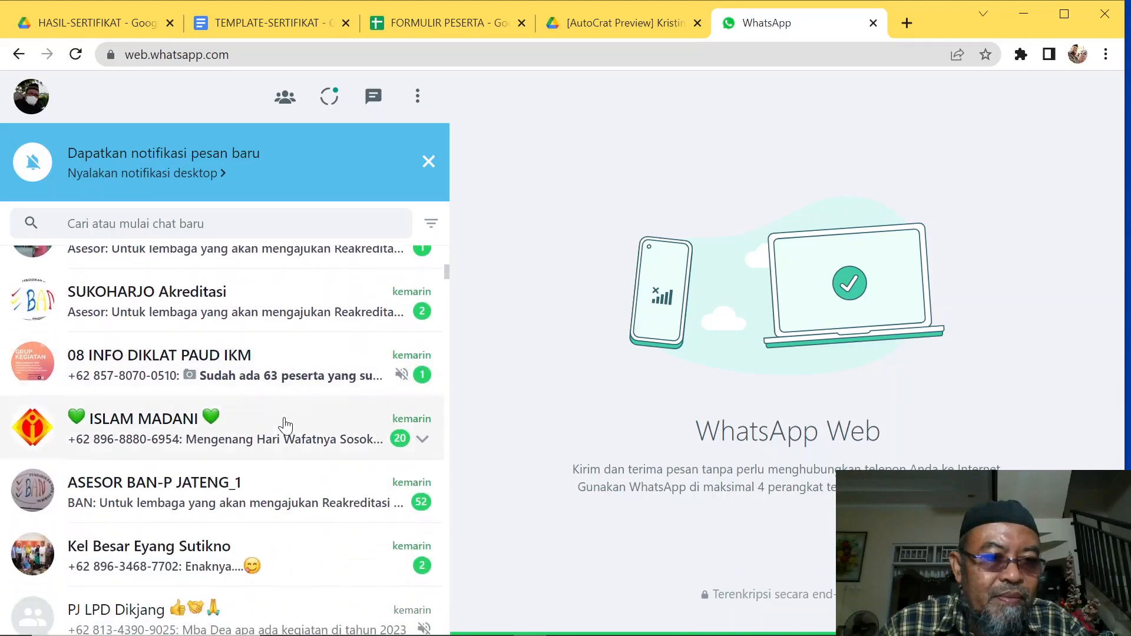
{"action": "scroll", "coordinate": [287, 422], "scroll_direction": "down", "scroll_amount": 6}
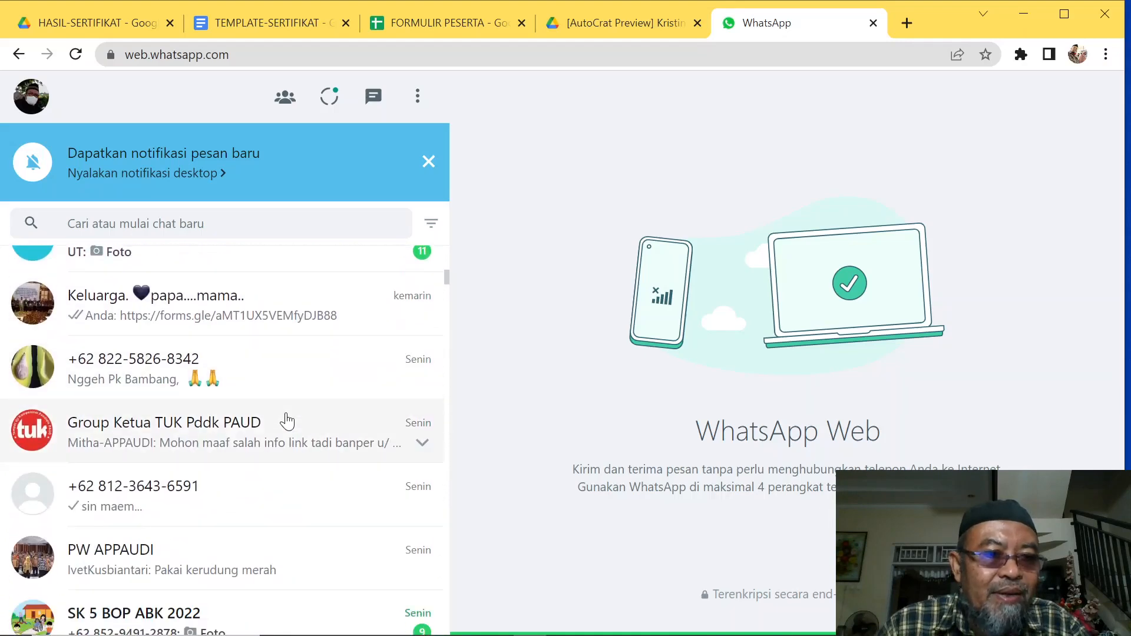
{"action": "scroll", "coordinate": [287, 422], "scroll_direction": "down", "scroll_amount": 5}
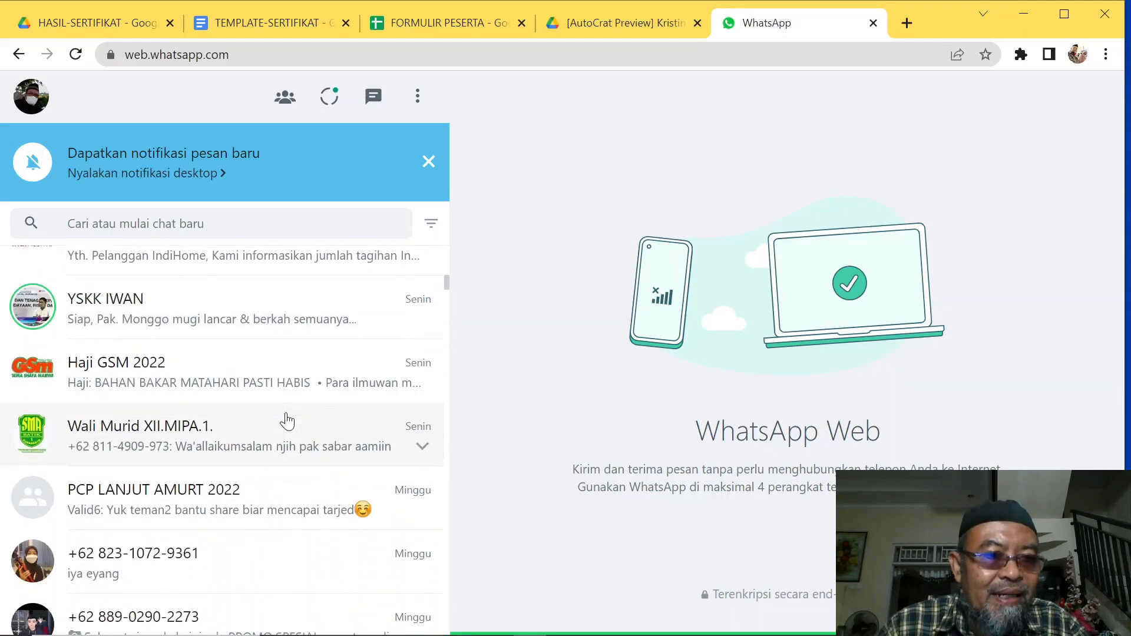
{"action": "scroll", "coordinate": [287, 422], "scroll_direction": "down", "scroll_amount": 8}
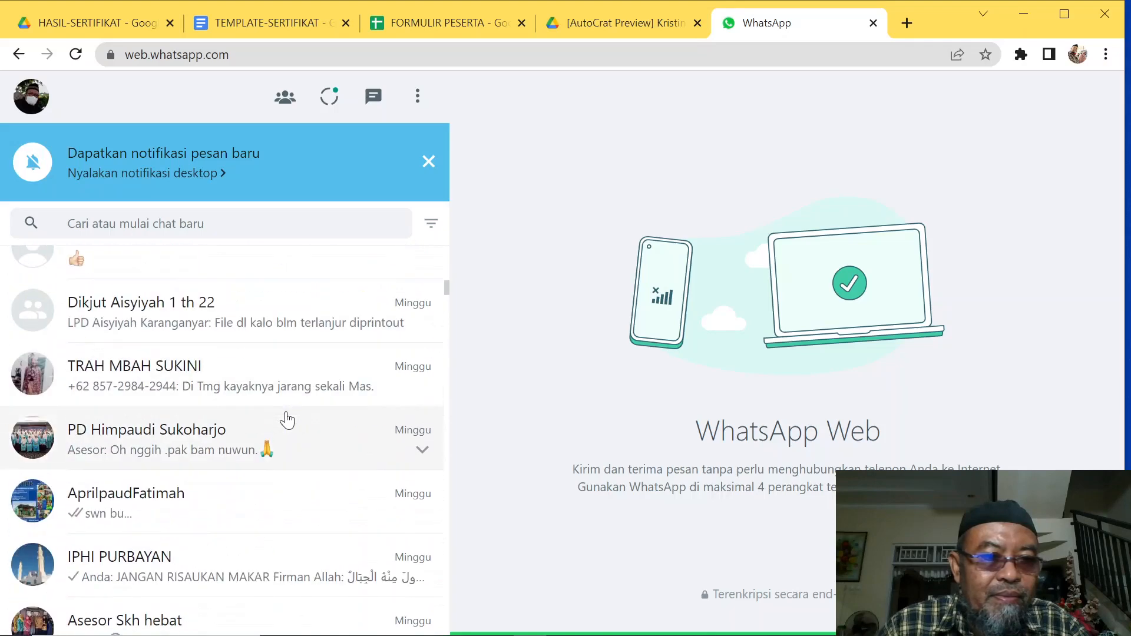
{"action": "scroll", "coordinate": [287, 422], "scroll_direction": "down", "scroll_amount": 3}
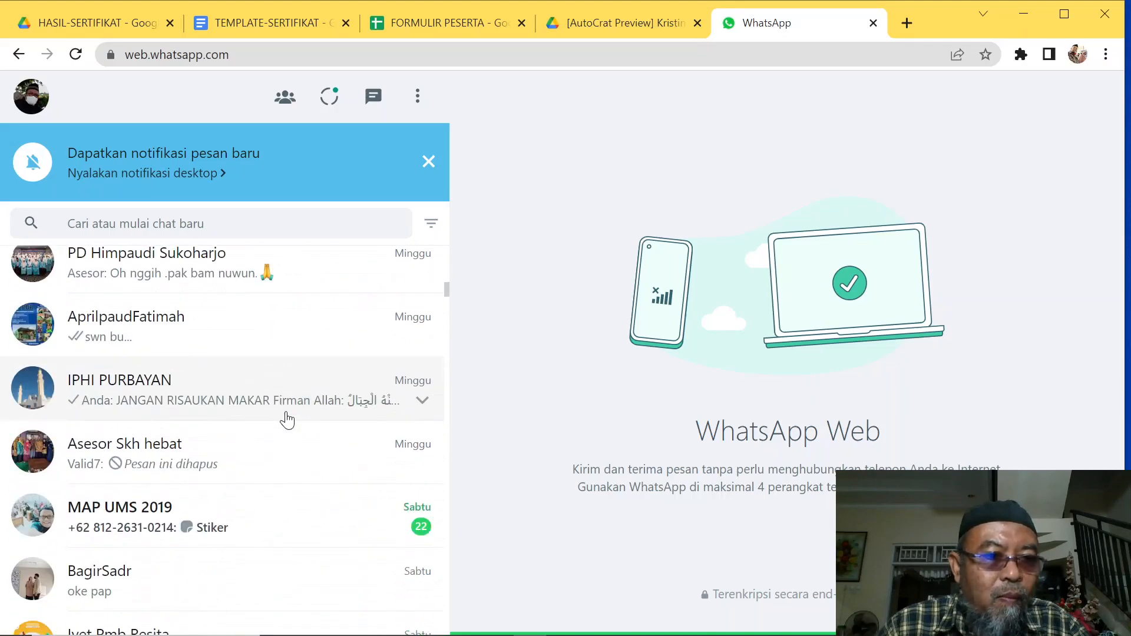
{"action": "scroll", "coordinate": [287, 422], "scroll_direction": "down", "scroll_amount": 5}
{"action": "scroll", "coordinate": [287, 422], "scroll_direction": "up", "scroll_amount": 12}
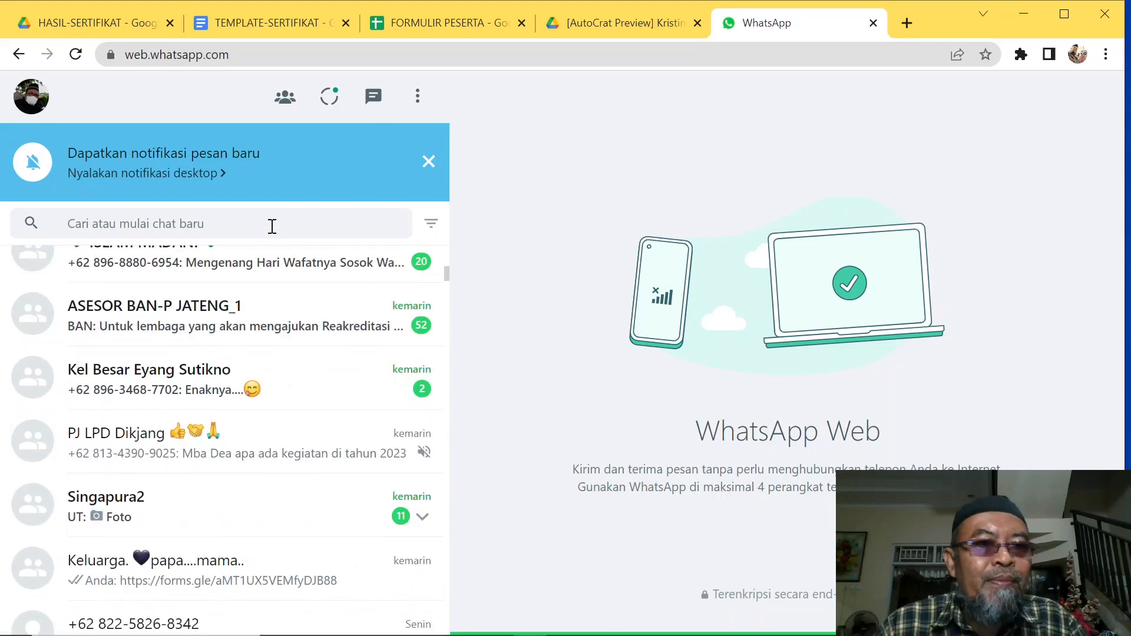
Search the chats for YSKK and open the TRAINING KEPALA SRA 1 group at its latest messages.
{"action": "left_click", "coordinate": [272, 226]}
{"action": "type", "text": "YSKK"}
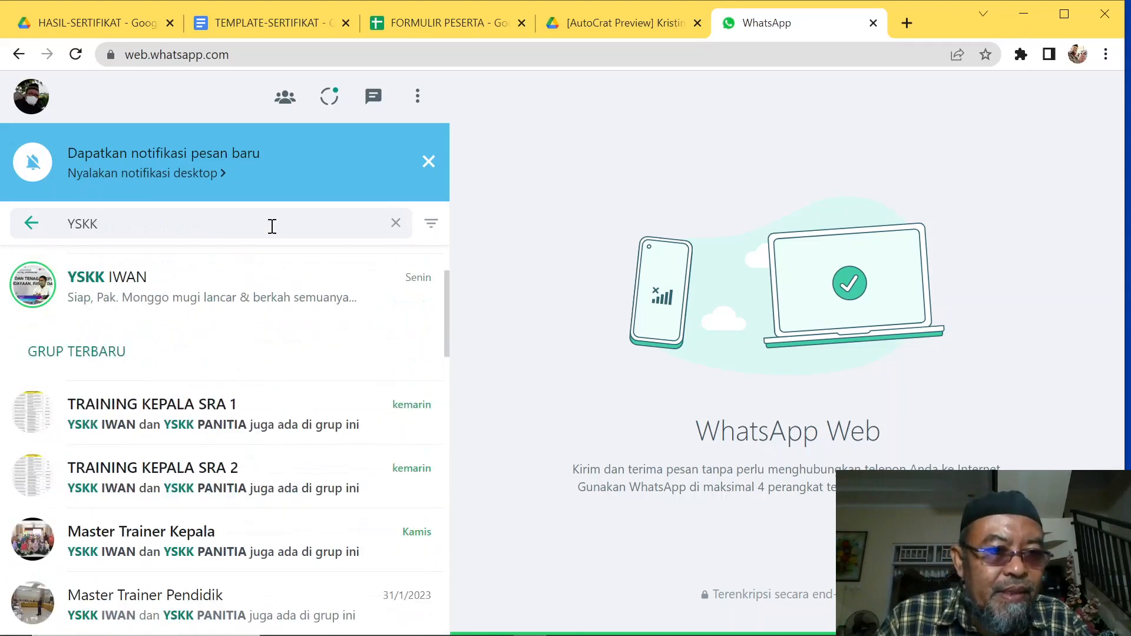
{"action": "left_click", "coordinate": [159, 416]}
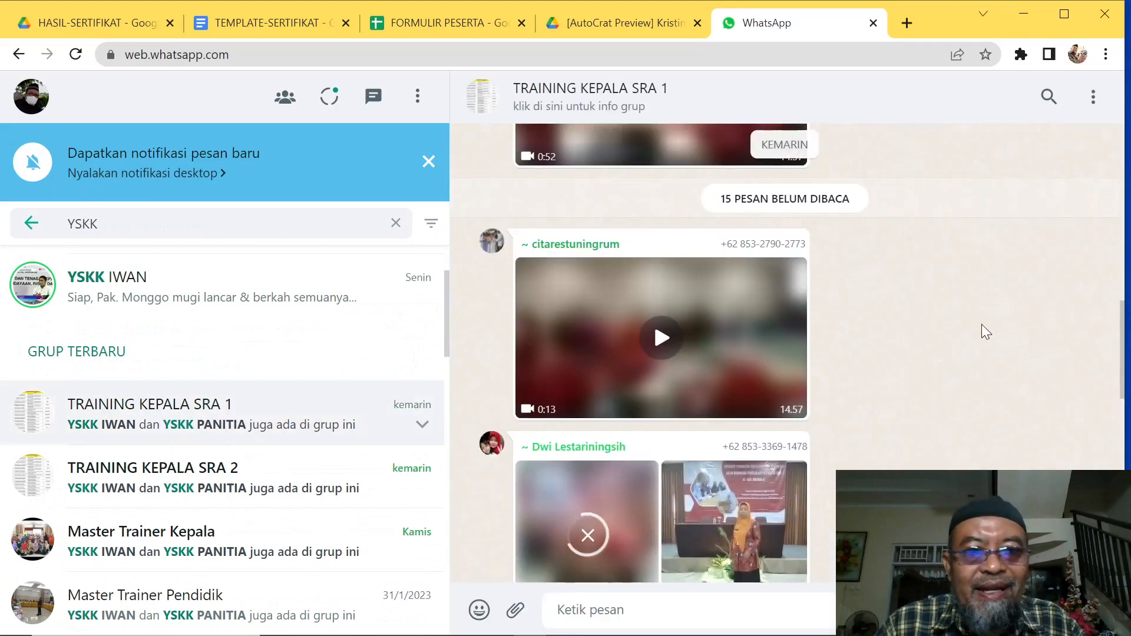
{"action": "scroll", "coordinate": [1048, 331], "scroll_direction": "down", "scroll_amount": 3}
{"action": "scroll", "coordinate": [1049, 331], "scroll_direction": "down", "scroll_amount": 10}
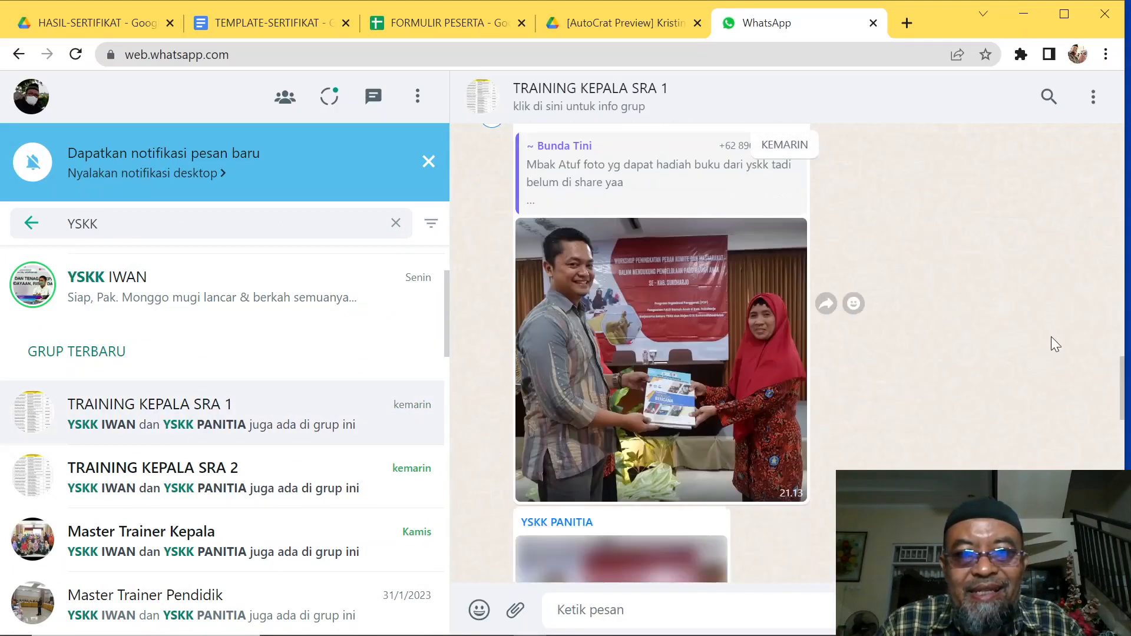
{"action": "scroll", "coordinate": [1056, 347], "scroll_direction": "down", "scroll_amount": 1}
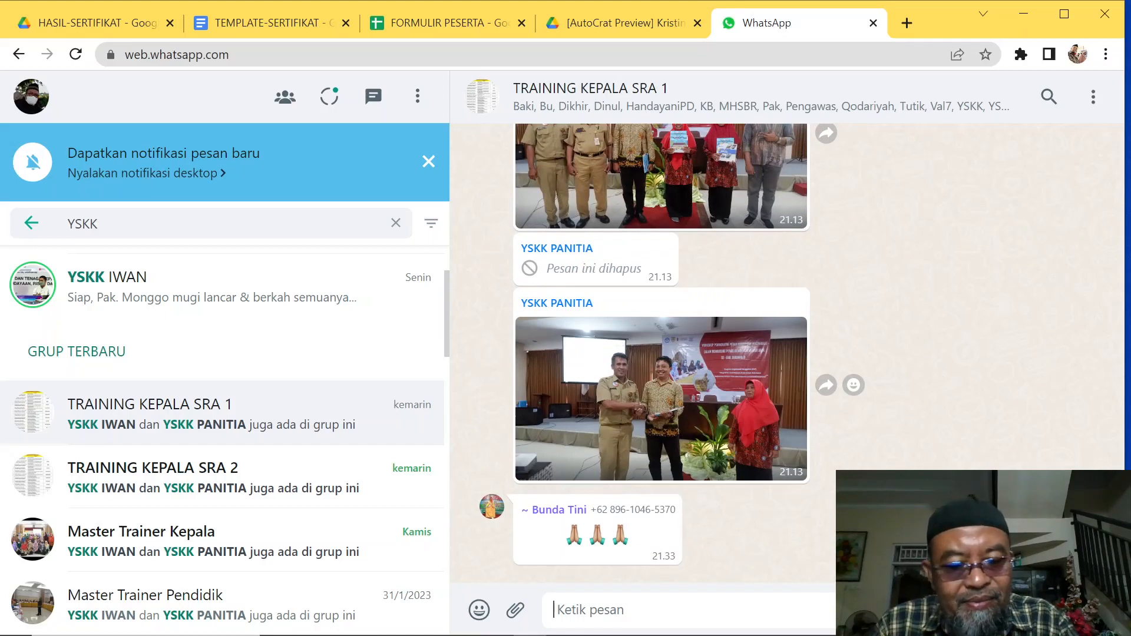
Send the copied HASIL-SERTIFIKAT folder link to the group, followed by the text "SILAHKAN DOWNLOAD SERTIFIKAT".
{"action": "key", "text": "ctrl+v"}
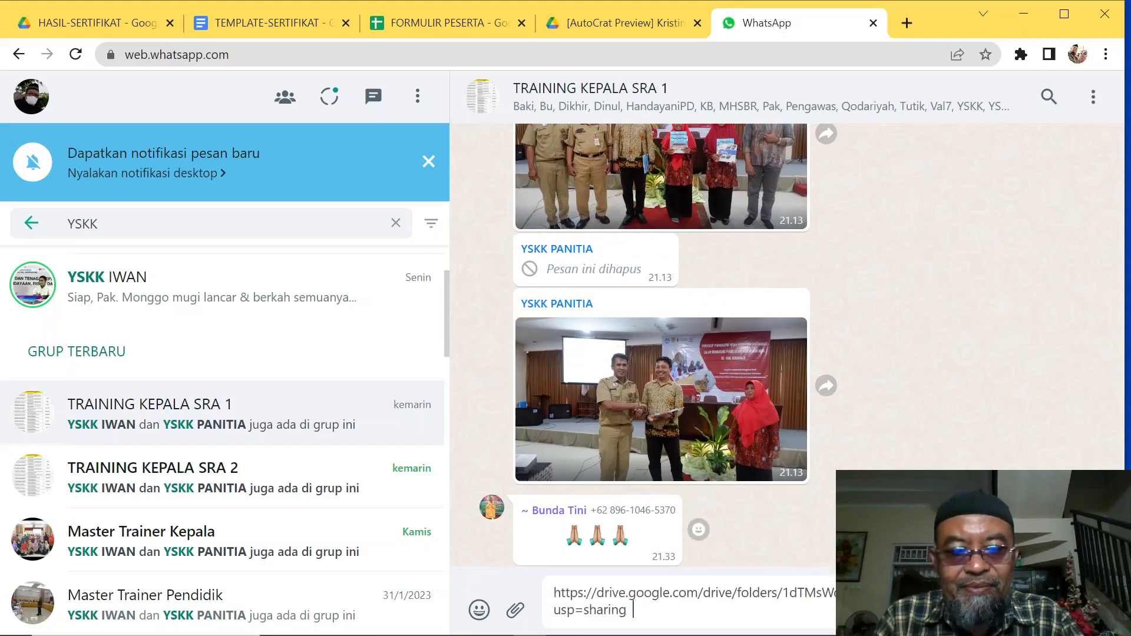
{"action": "type", "text": "S"}
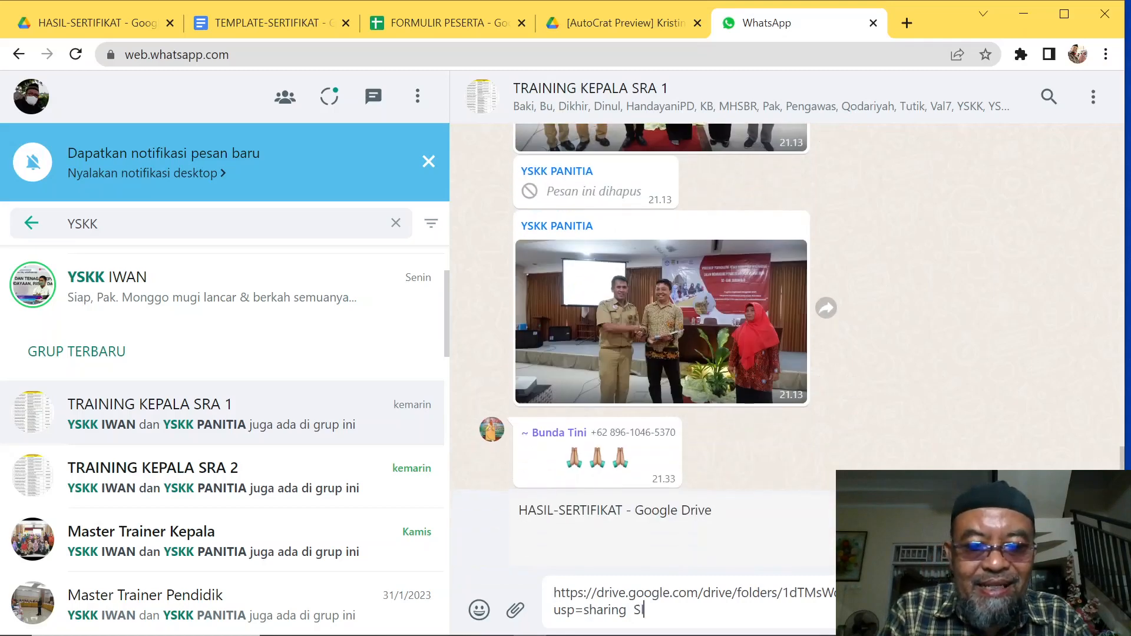
{"action": "type", "text": "ILAHKAN DO"}
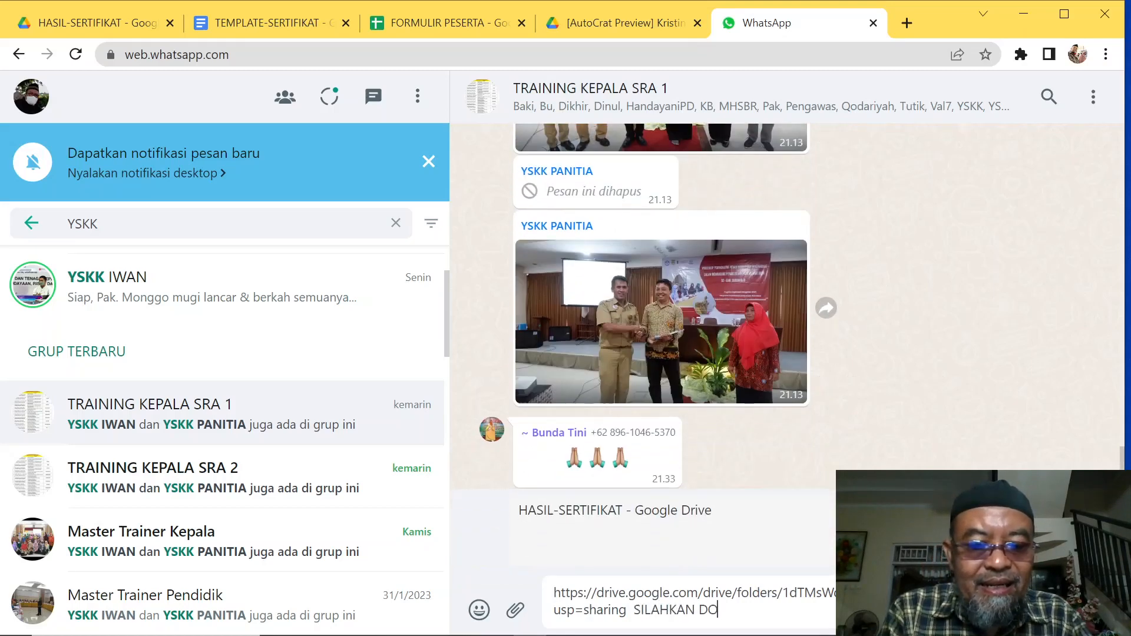
{"action": "type", "text": "WNLOAD SERT"}
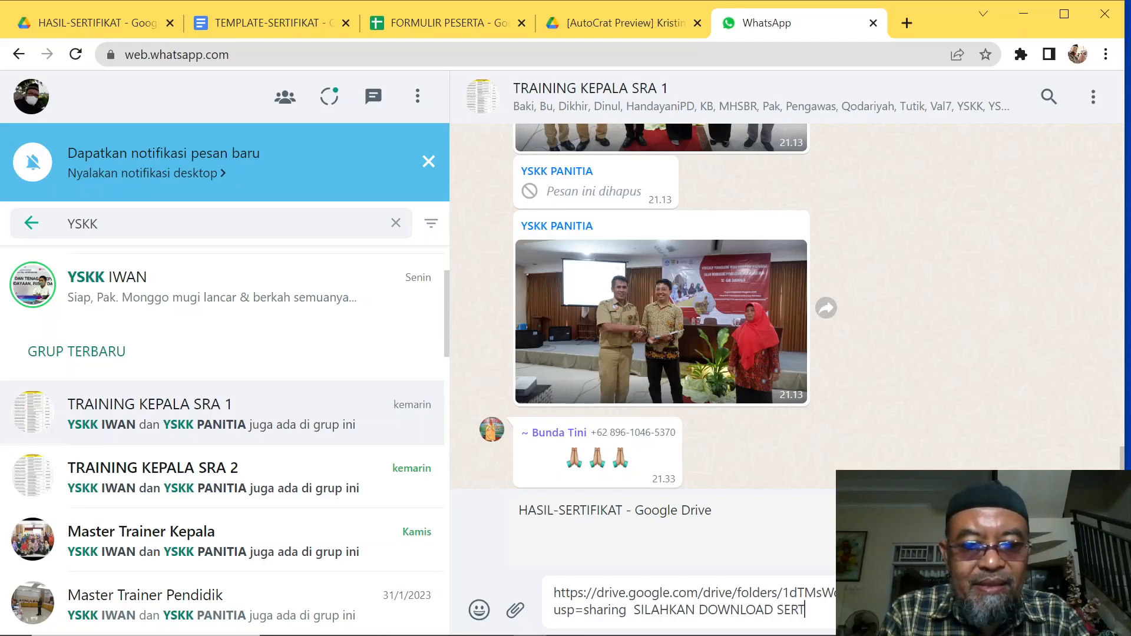
{"action": "type", "text": "IFIKA"}
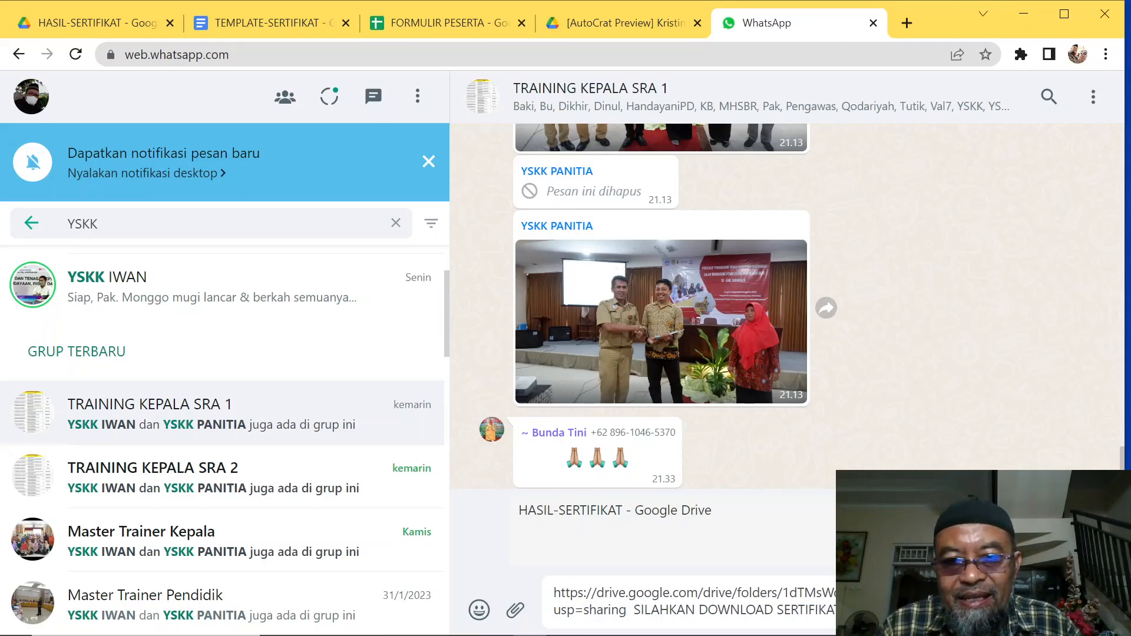
{"action": "key", "text": "Return"}
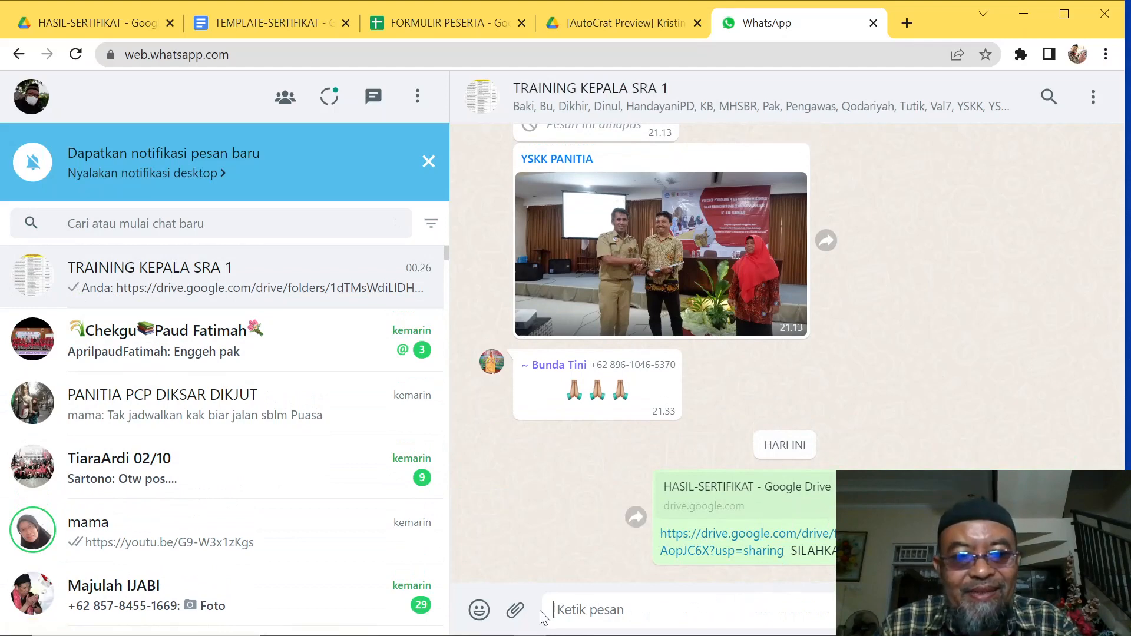
Send the group a pointing-up hand emoji with the text "CONTOH BAGI SERTIFIKAT" and minimize the browser window.
{"action": "left_click", "coordinate": [480, 610]}
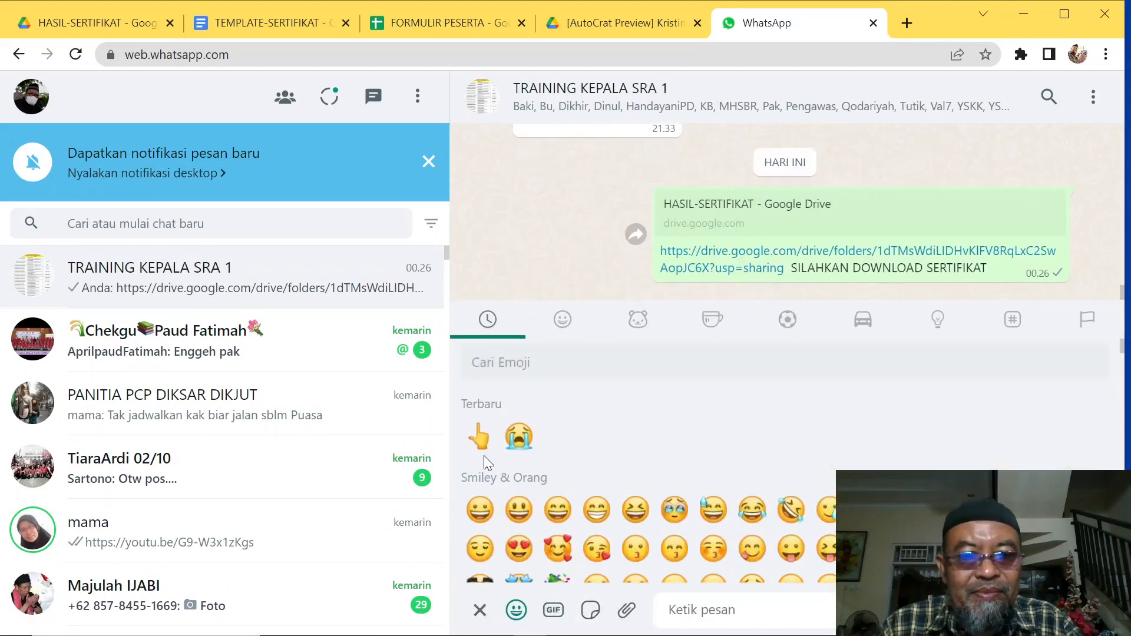
{"action": "left_click", "coordinate": [479, 439]}
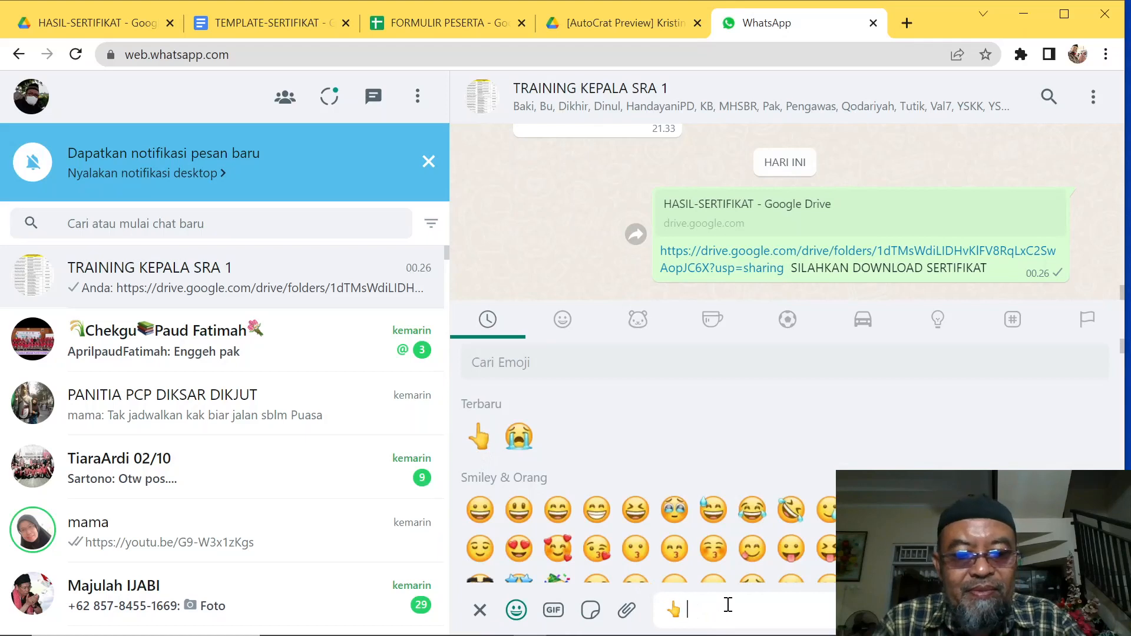
{"action": "type", "text": "CONTOH "}
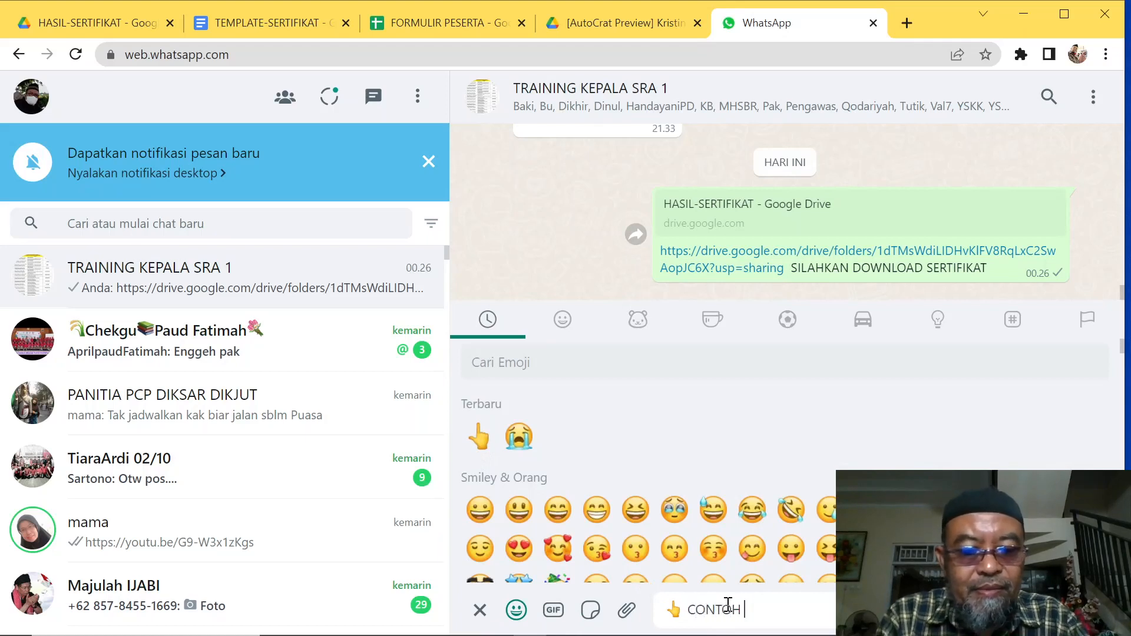
{"action": "type", "text": "BAGI SERTI"}
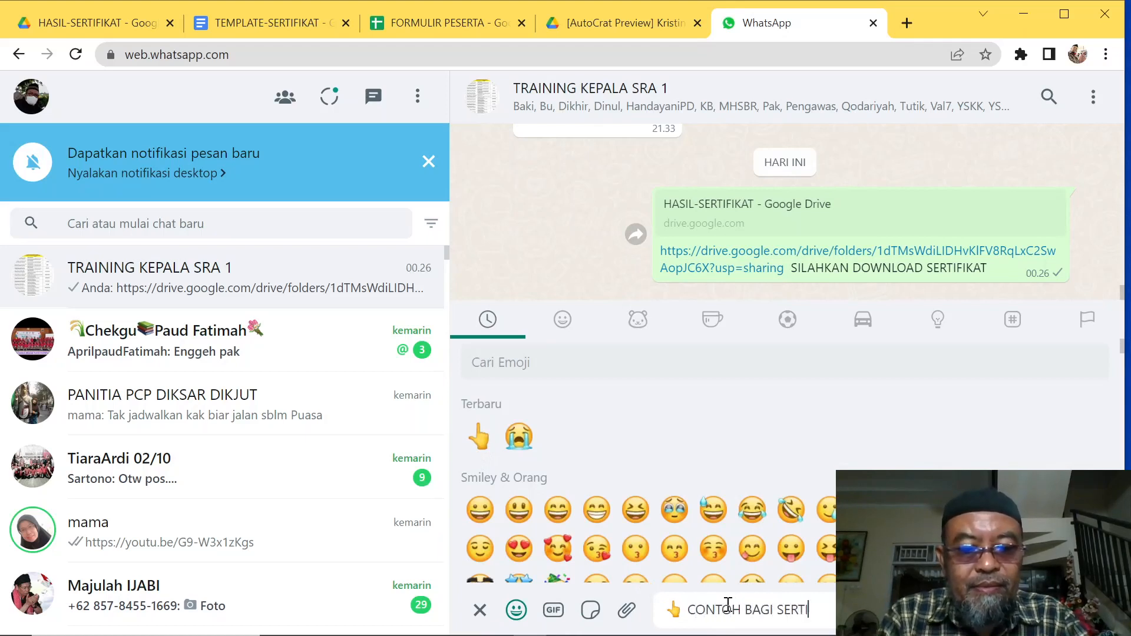
{"action": "type", "text": "FIKAT"}
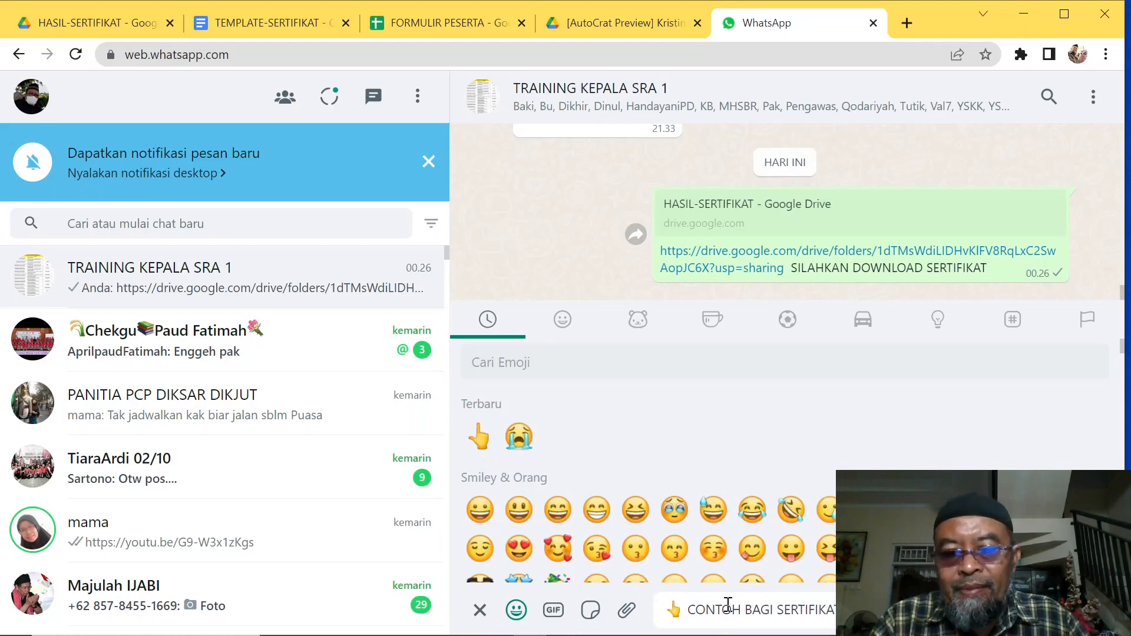
{"action": "key", "text": "Return"}
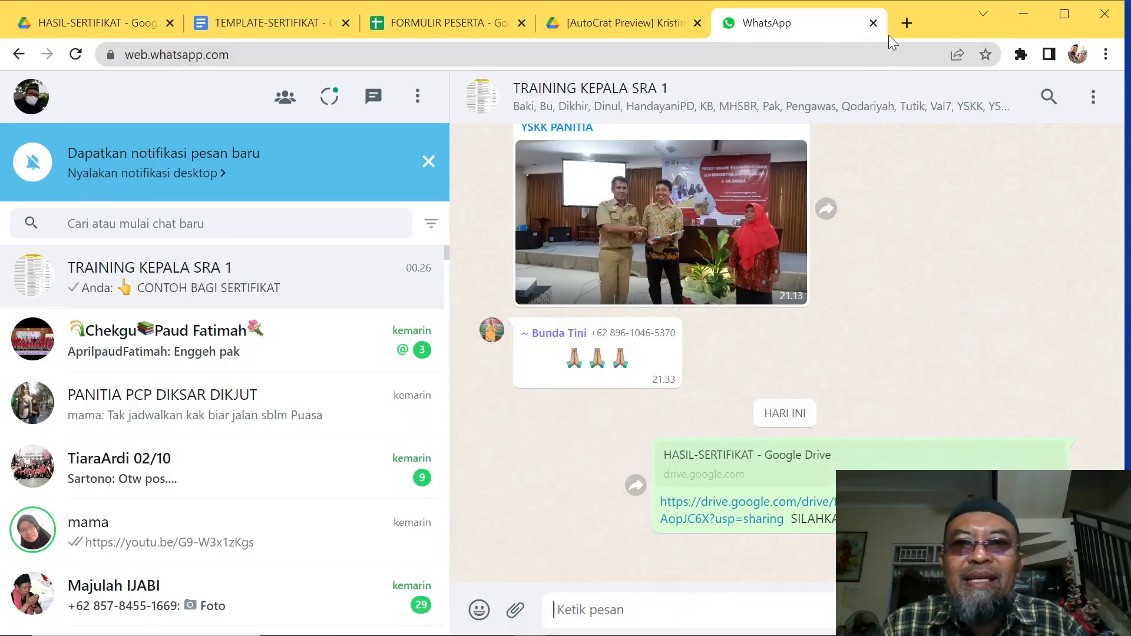
{"action": "left_click", "coordinate": [1023, 14]}
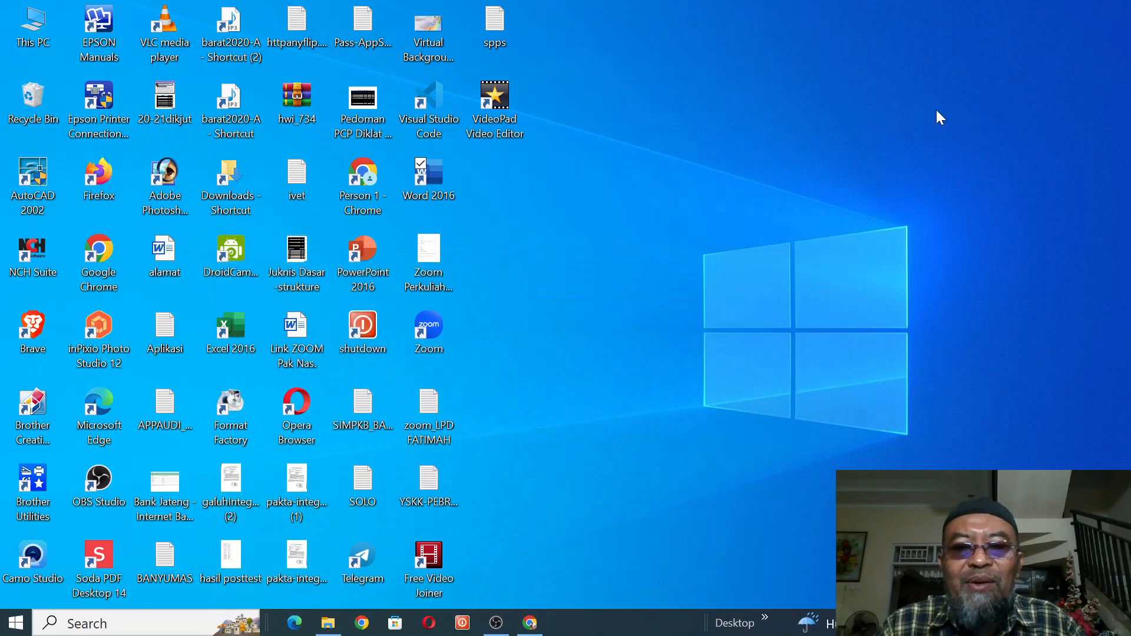